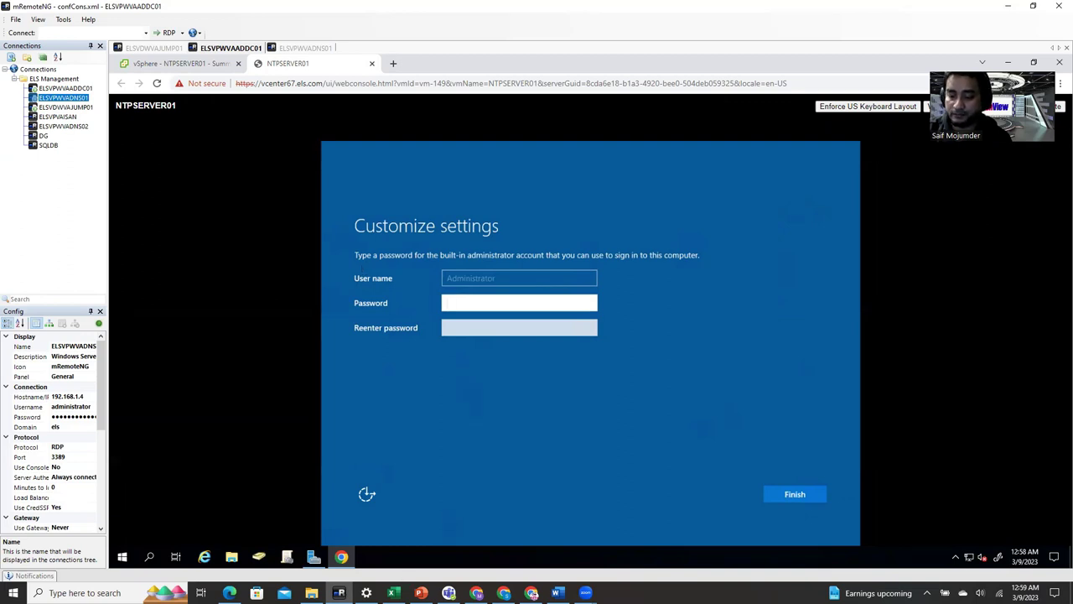
# - Paste and confirm the built-in Administrator password, finish Windows setup, and return to NTPSERVER01's summary
pyautogui.click(391, 592)
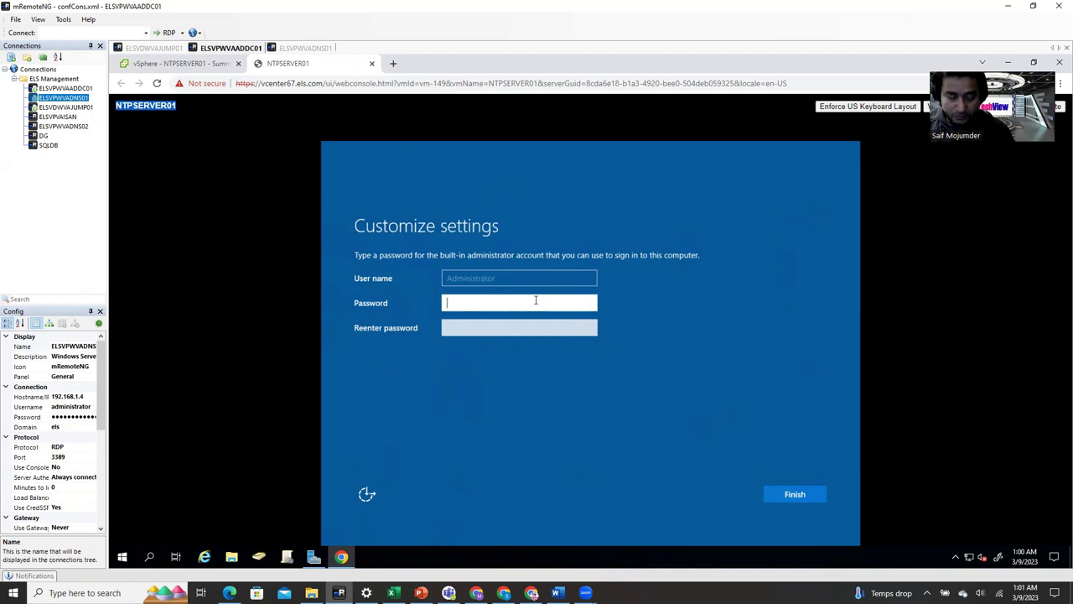
pyautogui.hotkey('ctrl', 'v')
pyautogui.press('Tab')
pyautogui.hotkey('ctrl', 'v')
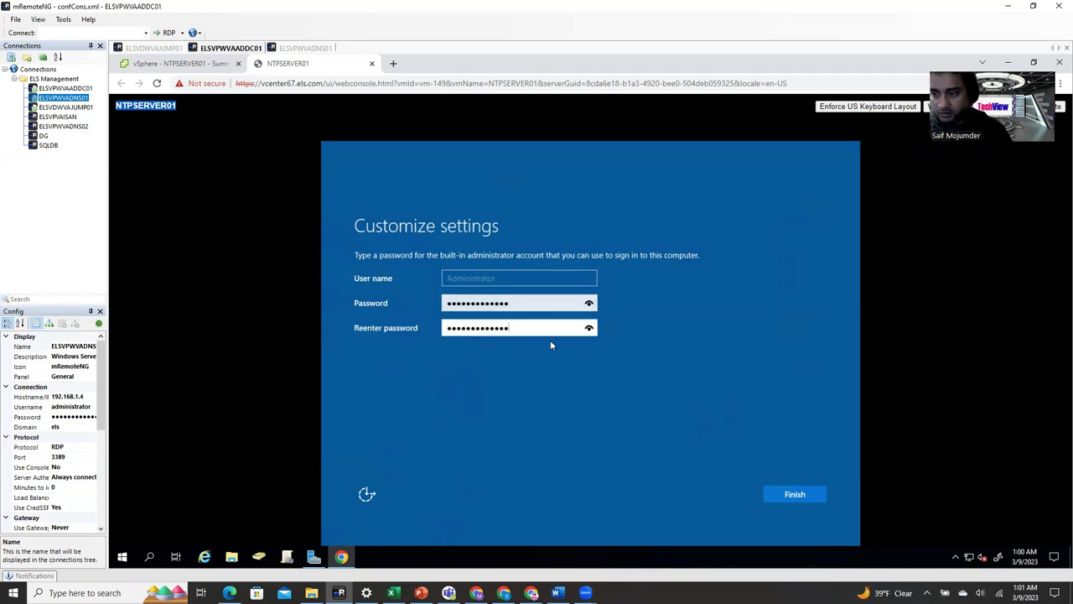
pyautogui.click(810, 495)
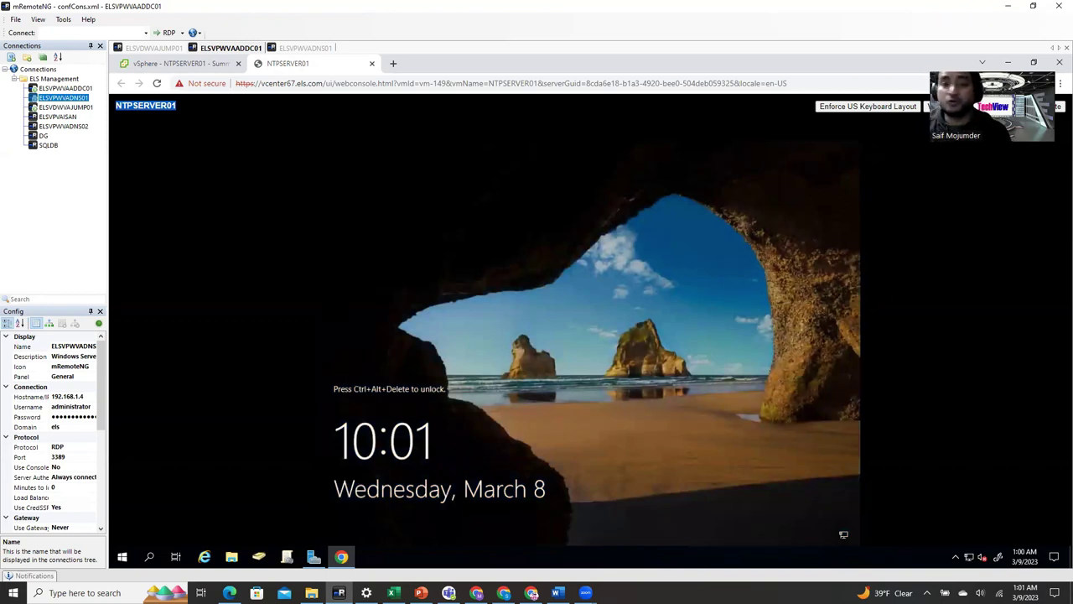
pyautogui.hotkey('ctrl', 'shift', 'Tab')
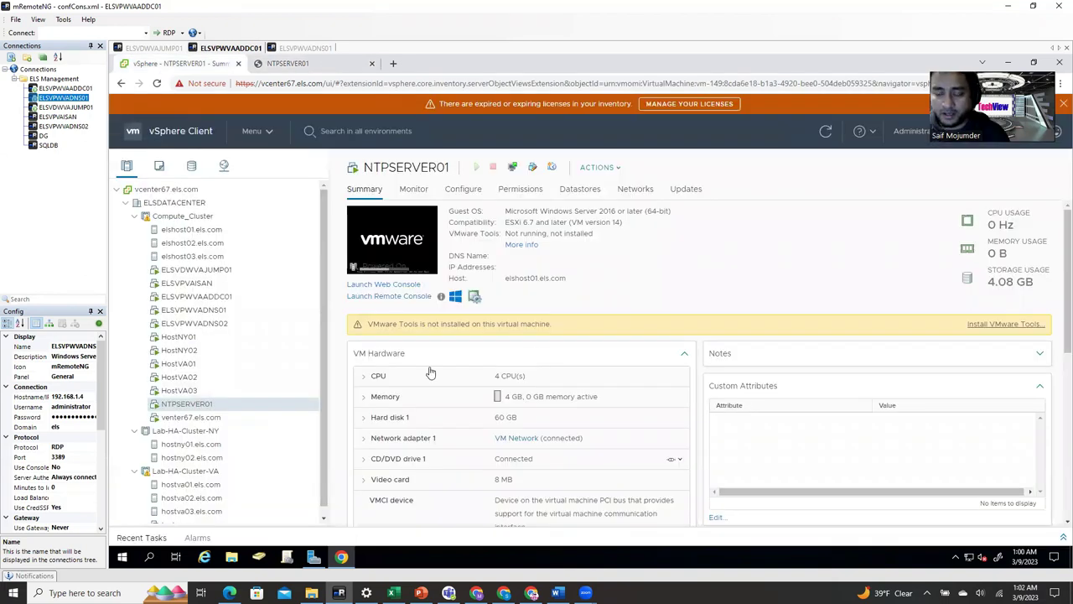
# - Mount the VMware Tools installer disc on NTPSERVER01 and return to its console
pyautogui.click(977, 326)
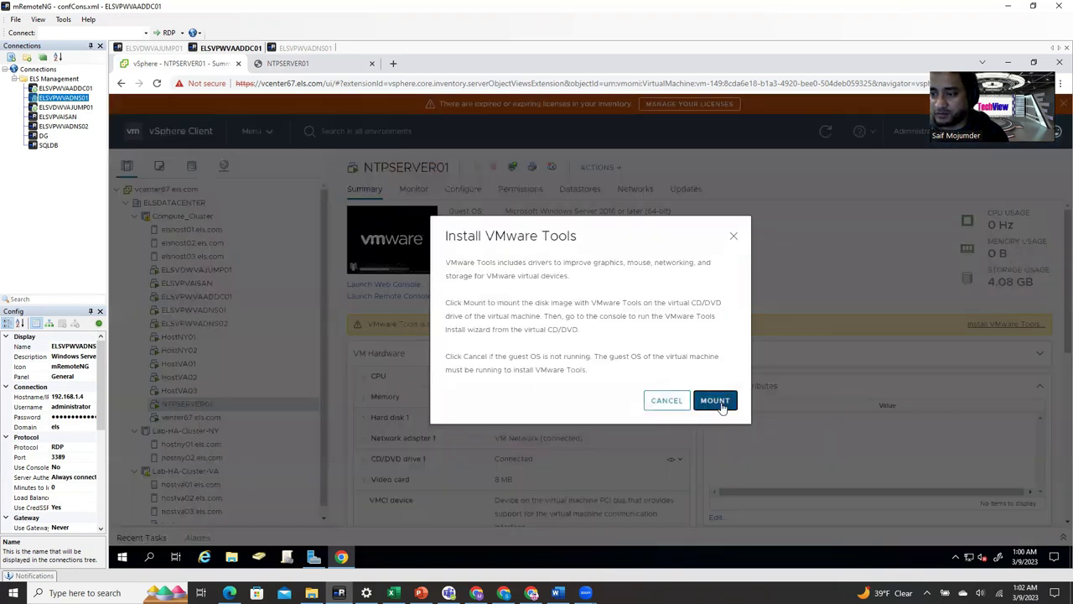
pyautogui.click(718, 400)
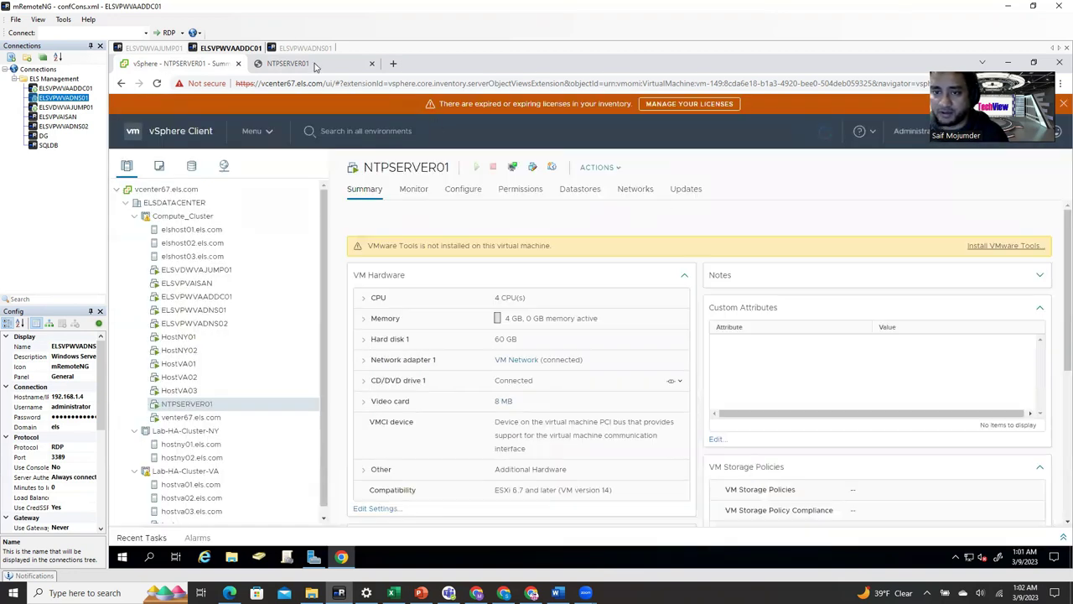
pyautogui.click(312, 64)
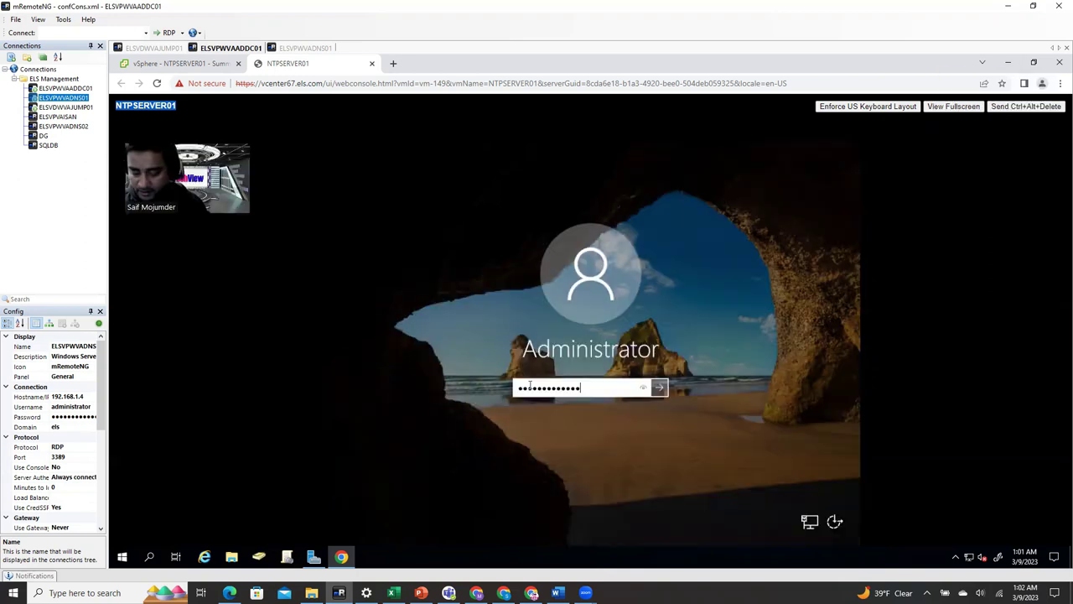
# - Sign in as Administrator and show Server Manager's Local Server page
pyautogui.press('Return')
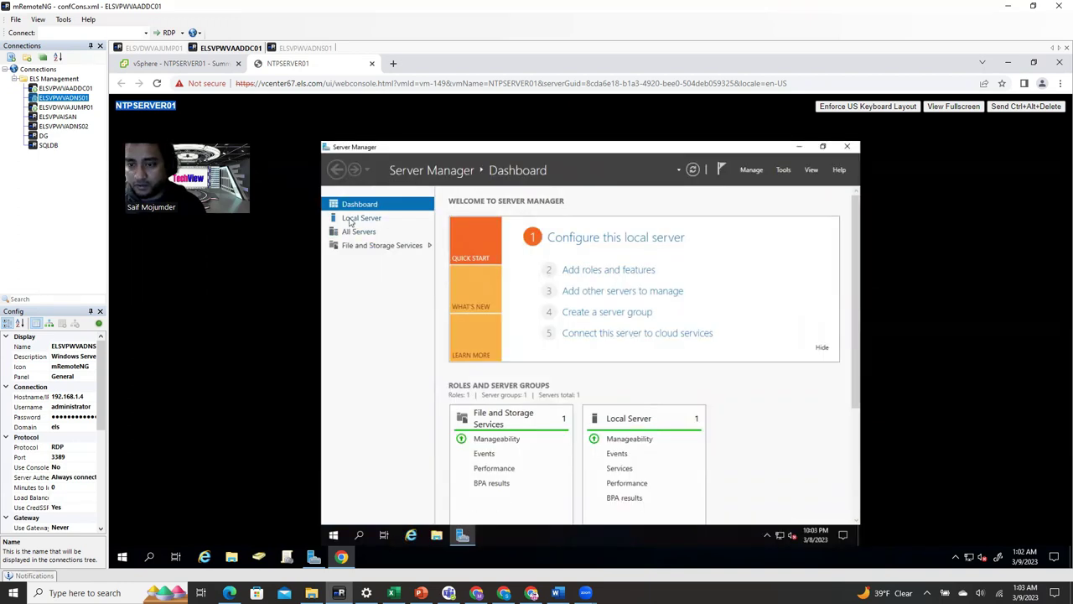
pyautogui.click(350, 219)
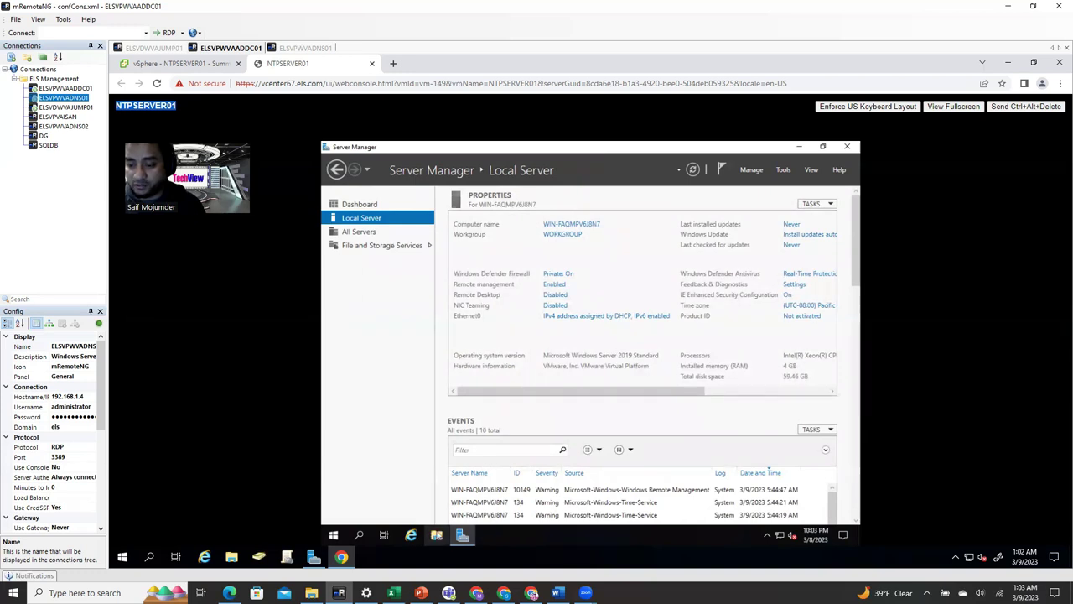
# - Launch setup64 from the VMware Tools DVD drive (D:) and close the Explorer windows
pyautogui.click(436, 535)
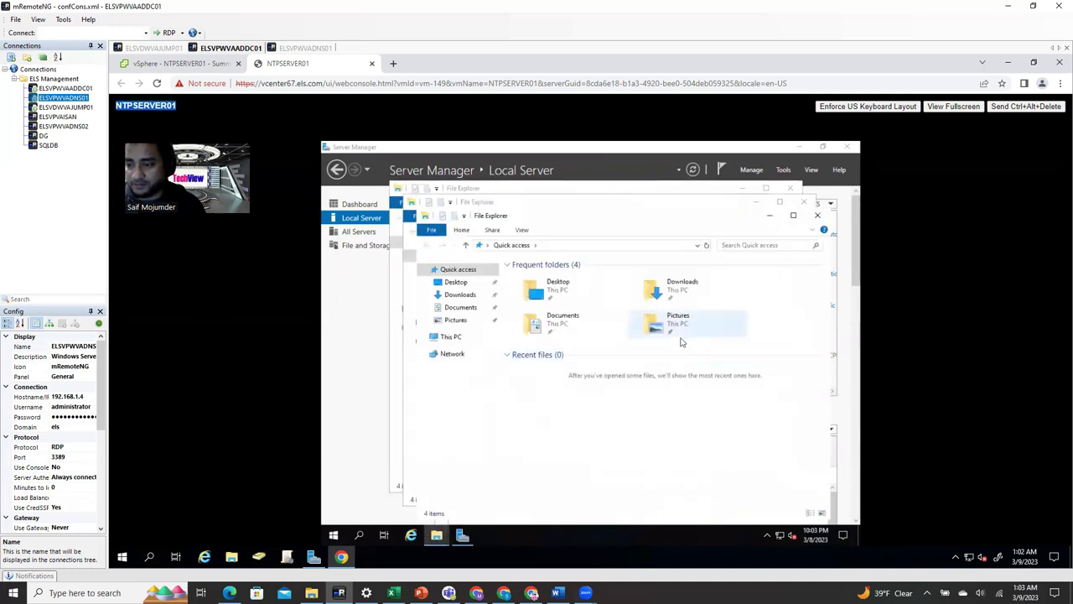
pyautogui.click(464, 343)
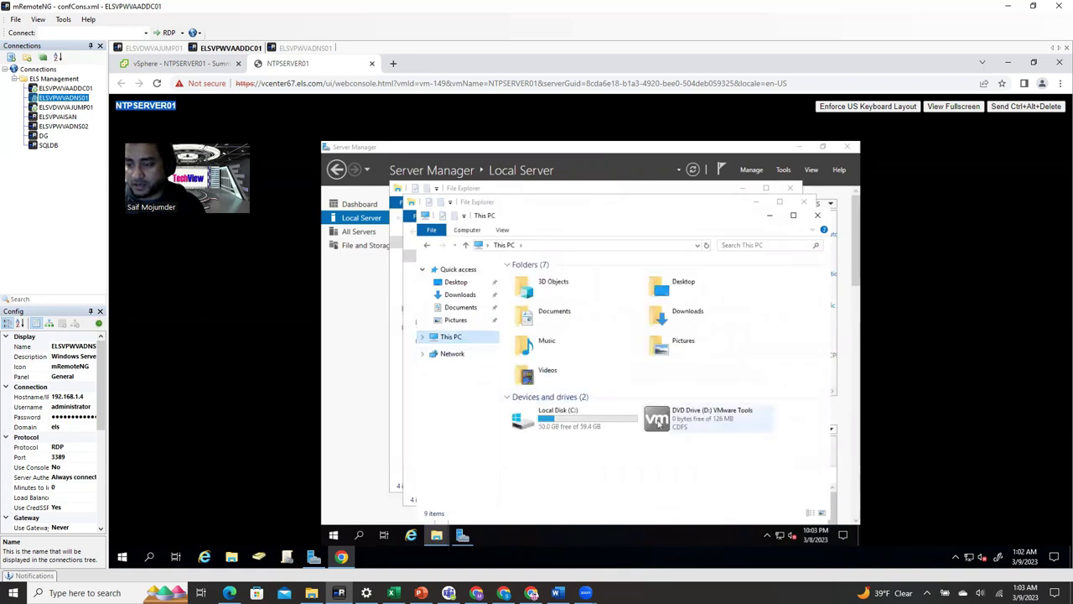
pyautogui.click(659, 425)
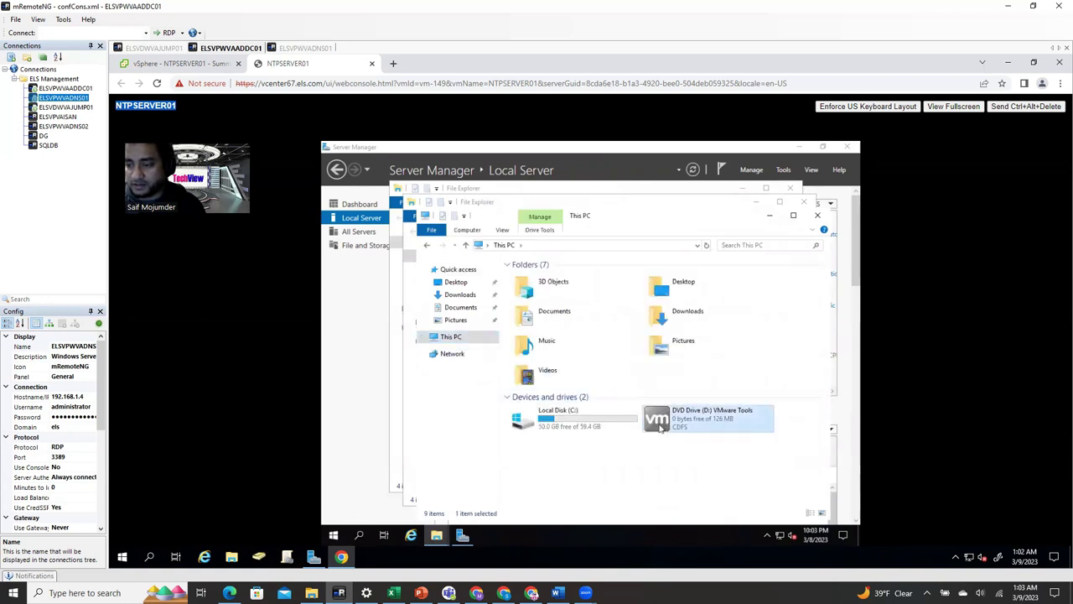
pyautogui.doubleClick(659, 425)
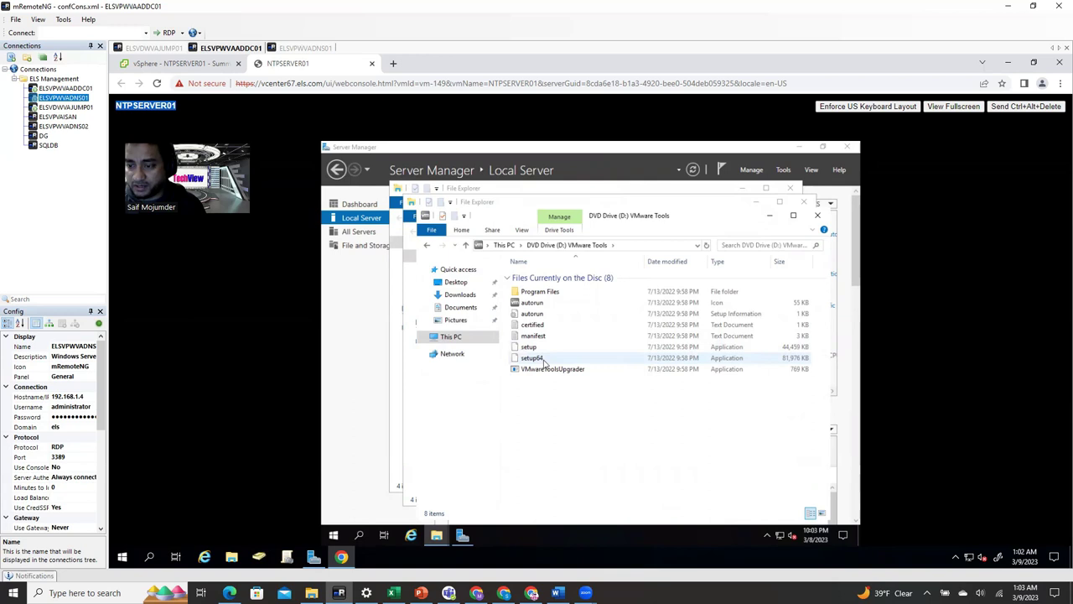
pyautogui.doubleClick(544, 361)
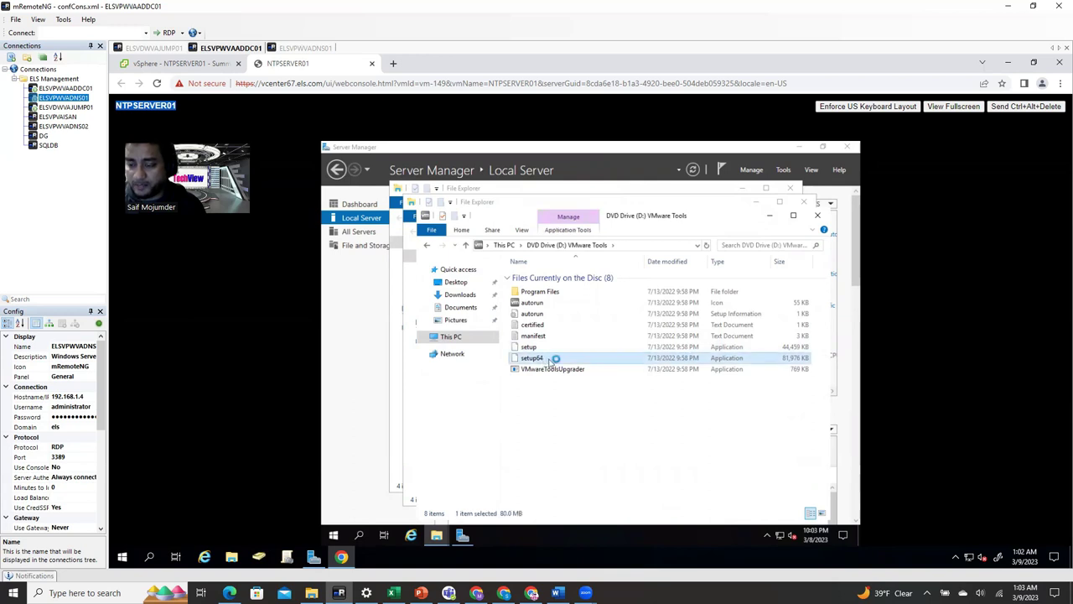
pyautogui.click(810, 214)
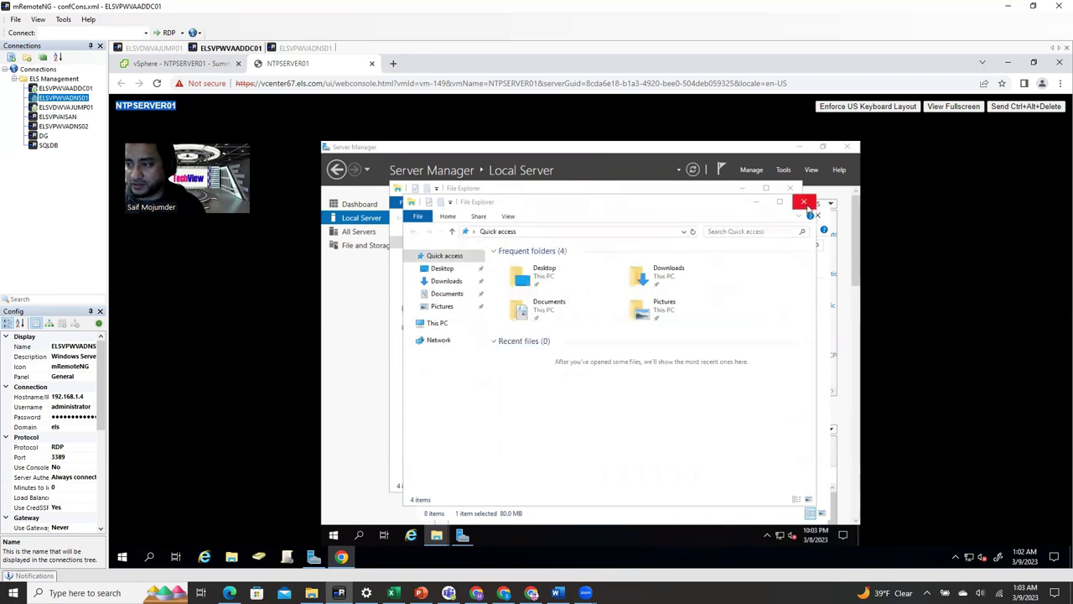
pyautogui.click(805, 203)
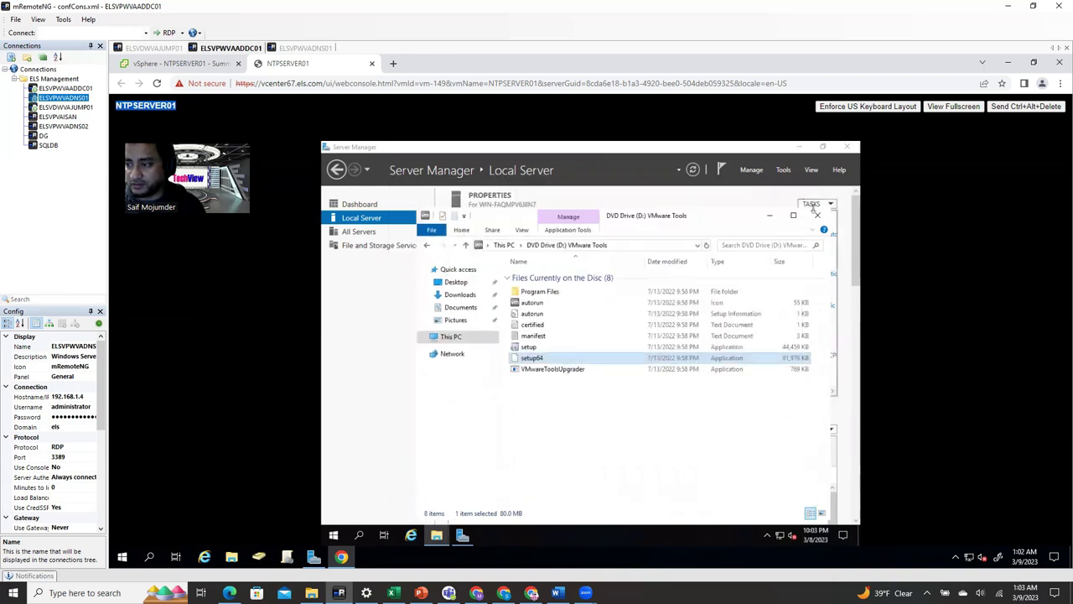
pyautogui.click(816, 214)
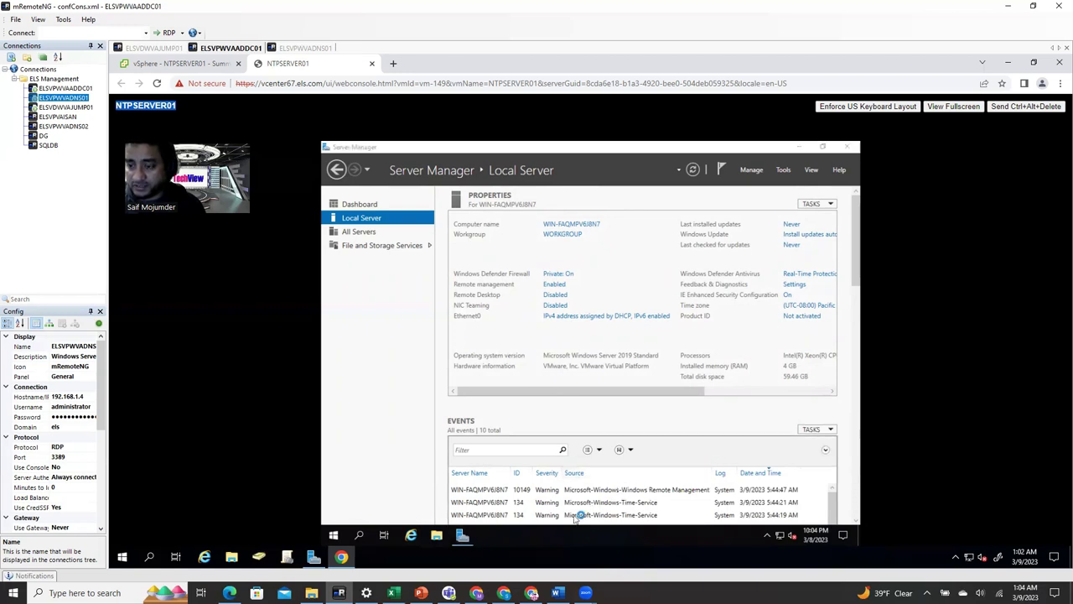
# - Step through the VMware Tools wizard with the default setup type and start installing
pyautogui.click(595, 433)
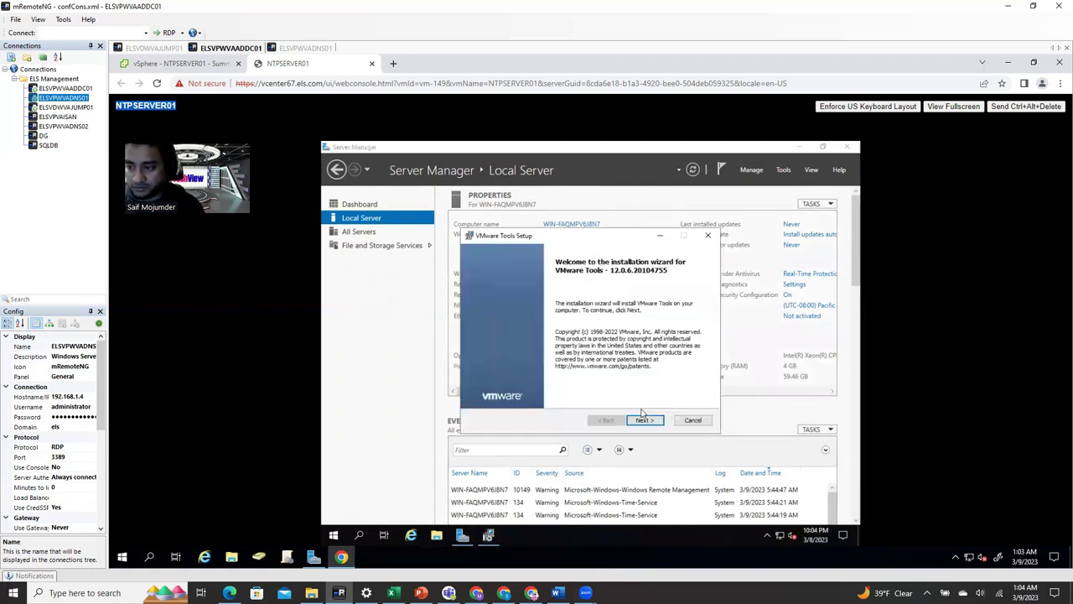
pyautogui.click(643, 420)
pyautogui.click(643, 420)
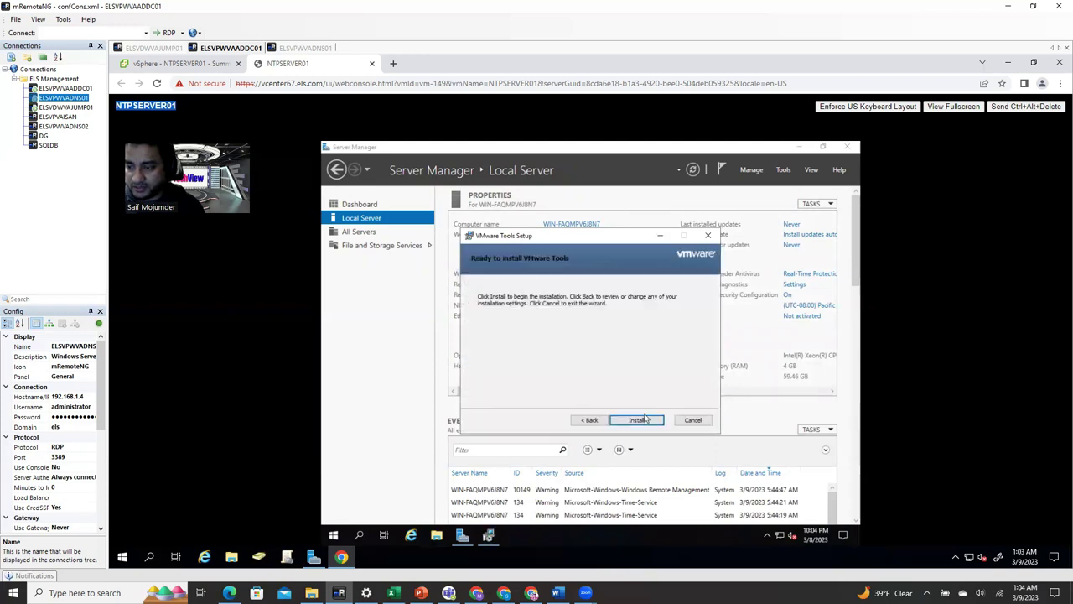
pyautogui.click(638, 420)
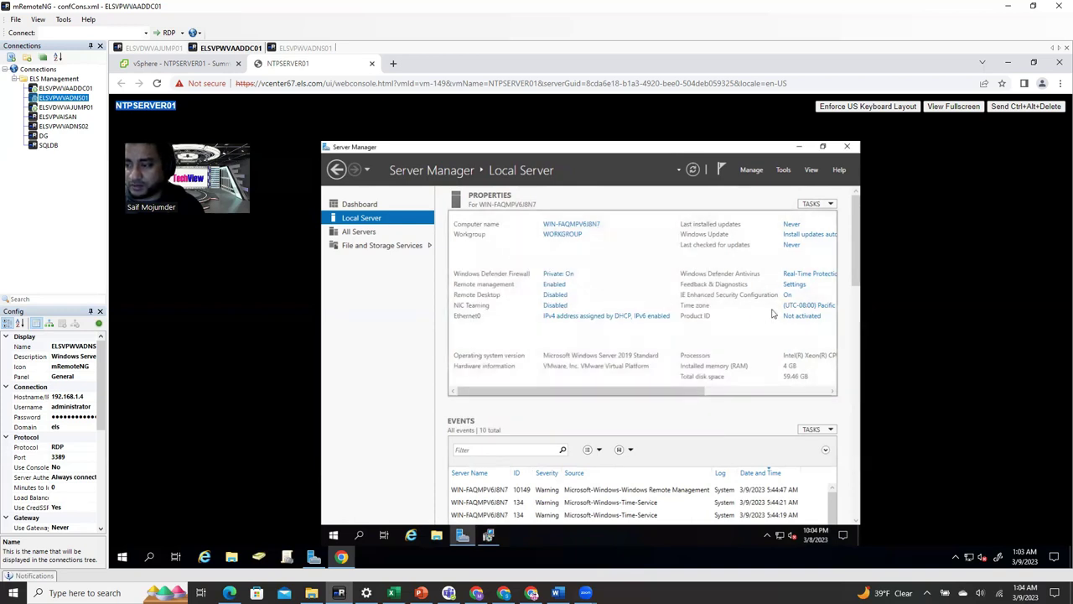
# - Change NTPSERVER01's time zone to (UTC-05:00) Eastern Time (US & Canada) from Local Server
pyautogui.moveTo(696, 391); pyautogui.dragTo(771, 391)
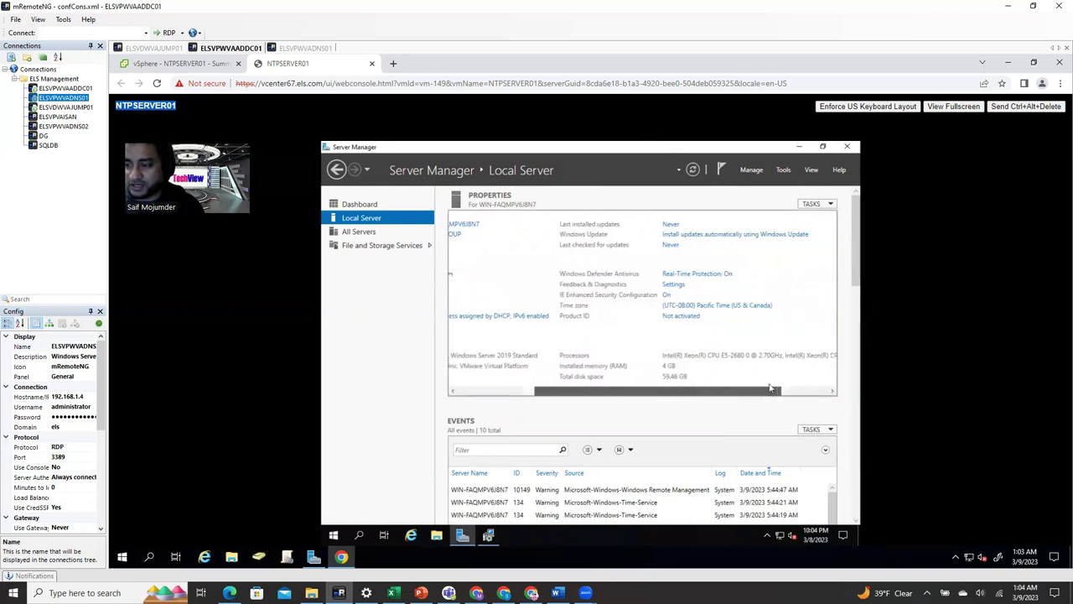
pyautogui.click(667, 311)
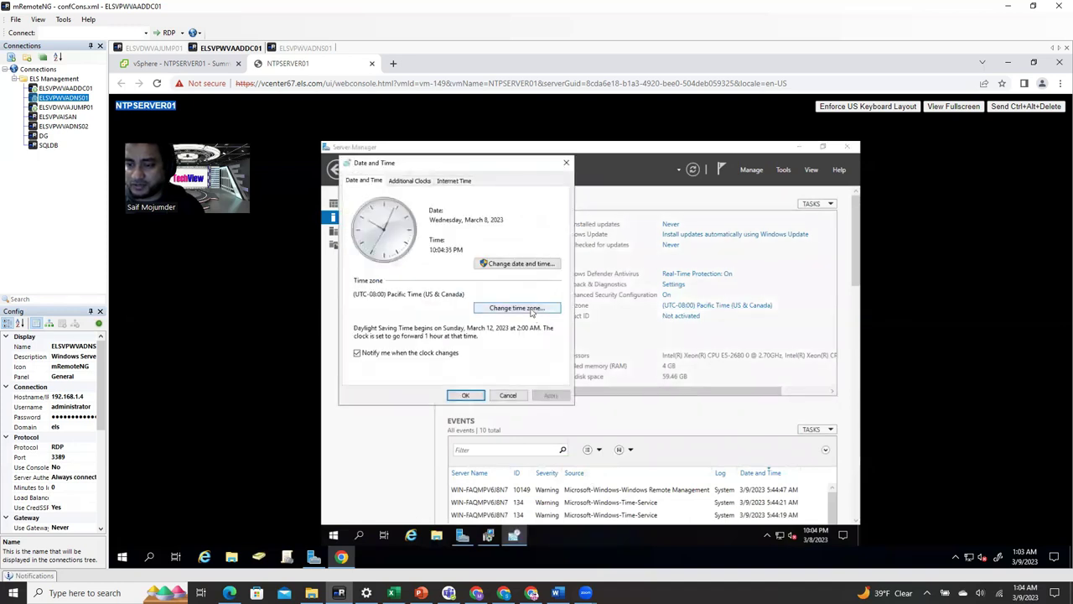
pyautogui.click(529, 309)
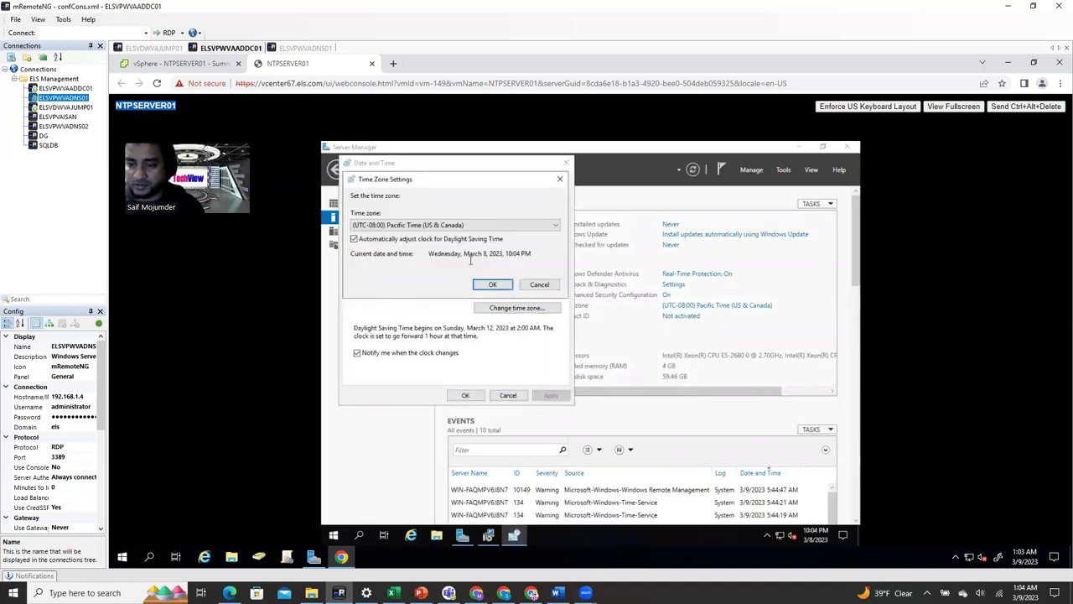
pyautogui.click(460, 226)
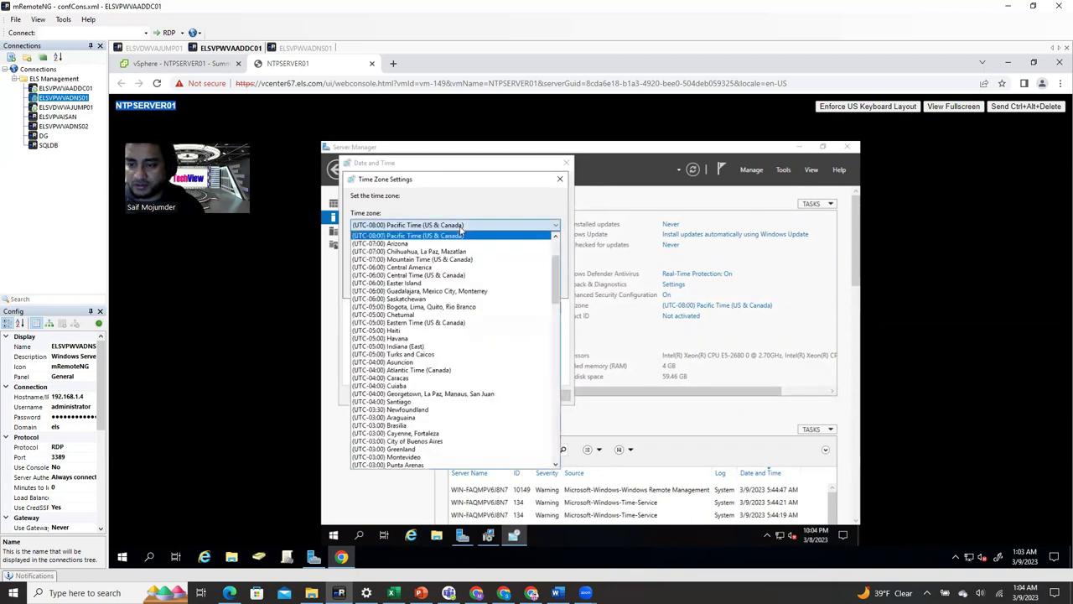
pyautogui.click(449, 324)
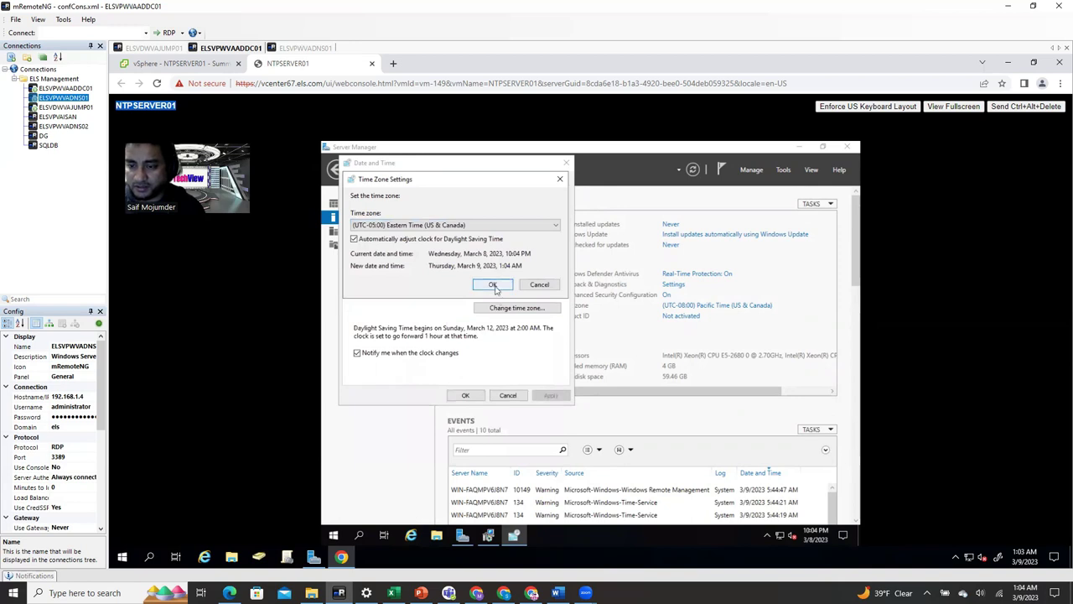
pyautogui.click(493, 285)
pyautogui.click(464, 395)
pyautogui.moveTo(558, 391); pyautogui.dragTo(445, 402)
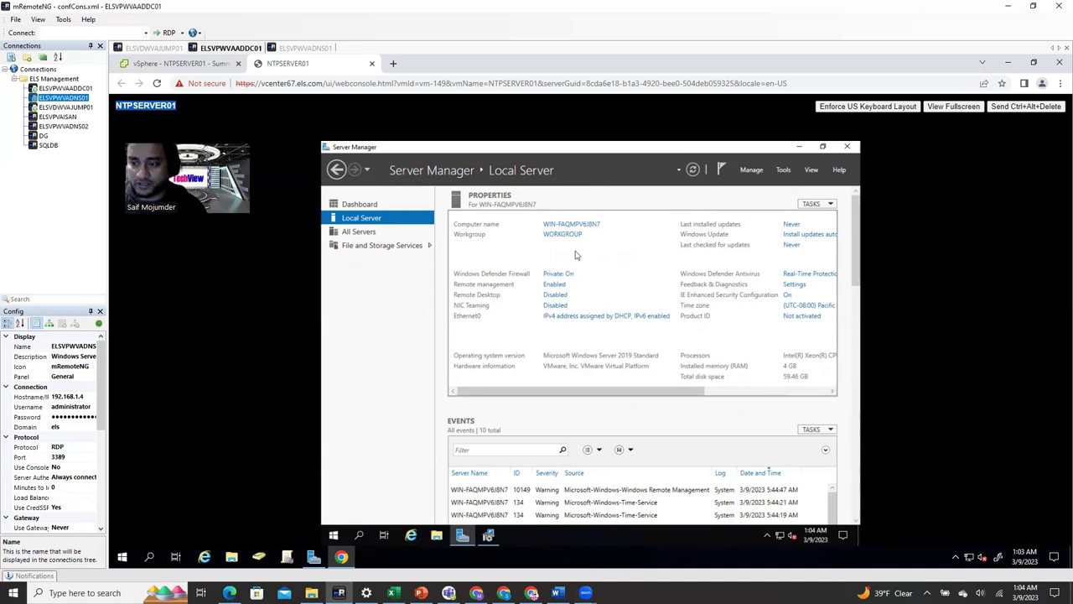
# - Switch Windows Defender Firewall off for the Domain, Private and Public network profiles
pyautogui.click(557, 294)
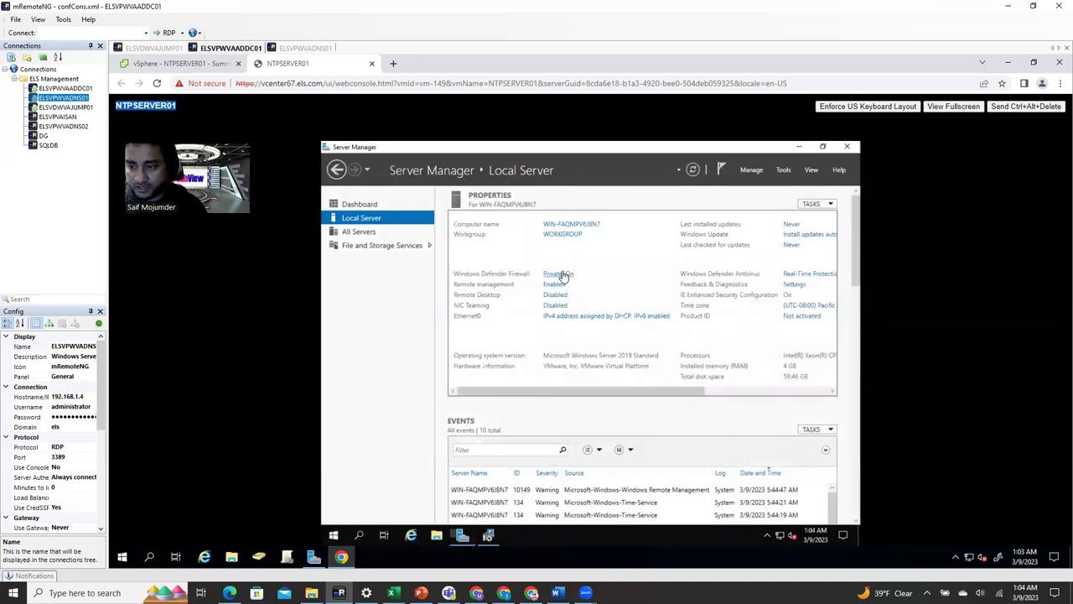
pyautogui.click(557, 275)
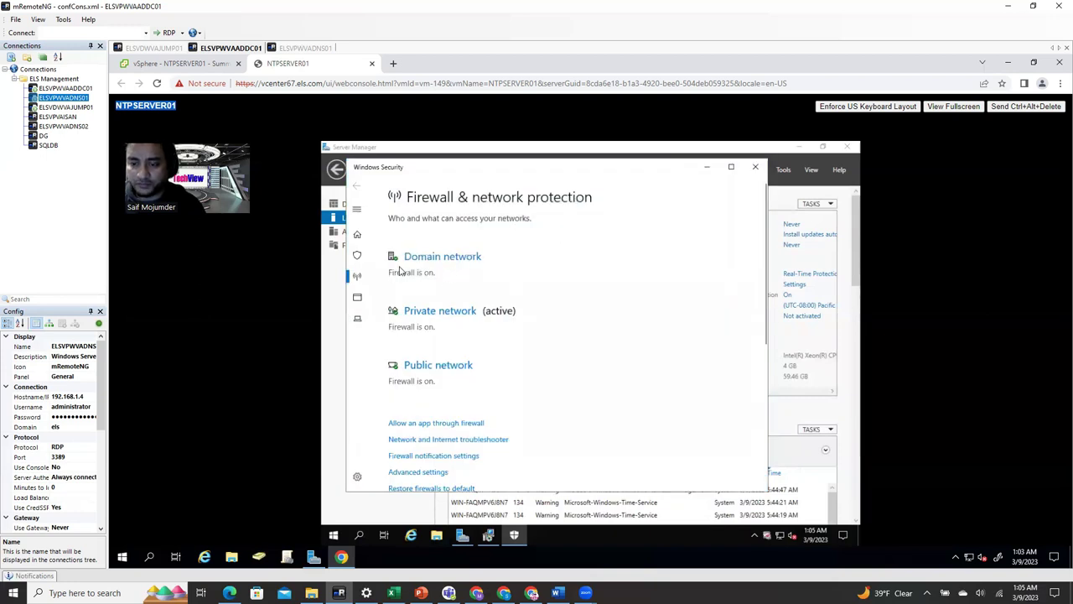
pyautogui.click(407, 264)
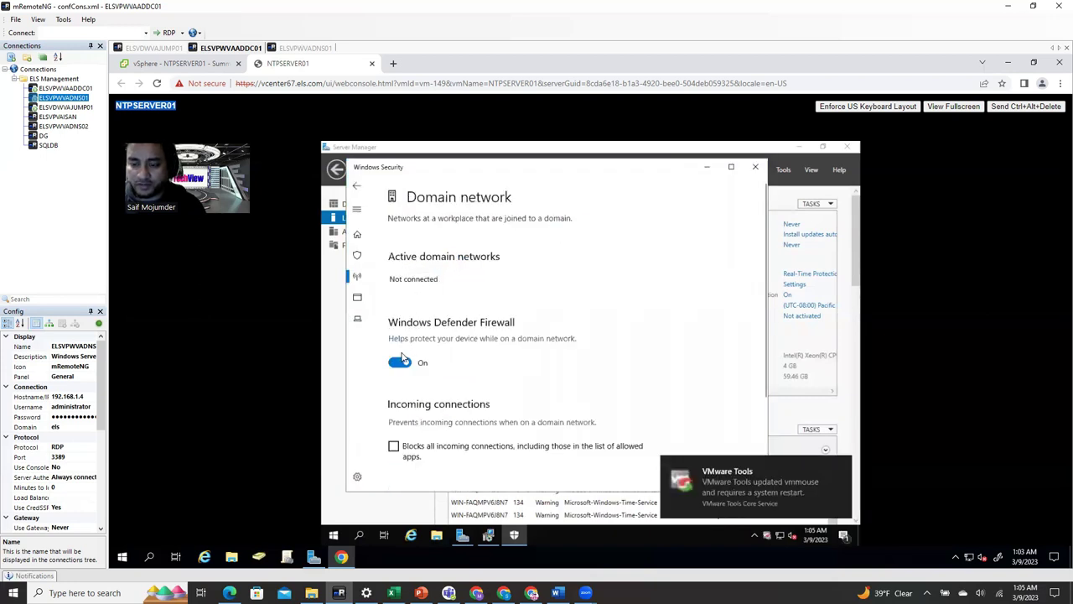
pyautogui.click(399, 363)
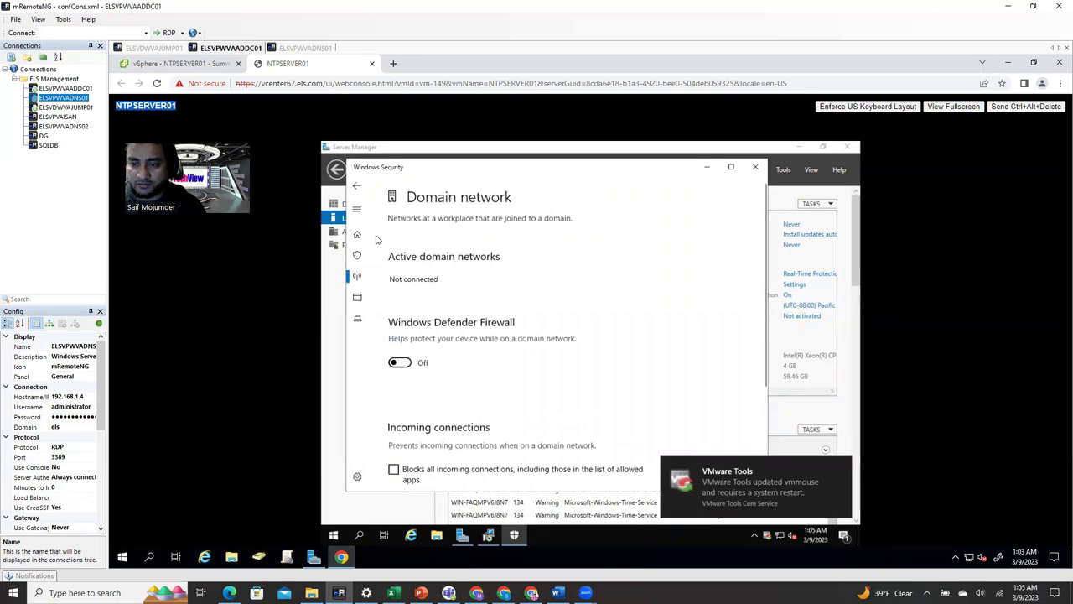
pyautogui.click(357, 186)
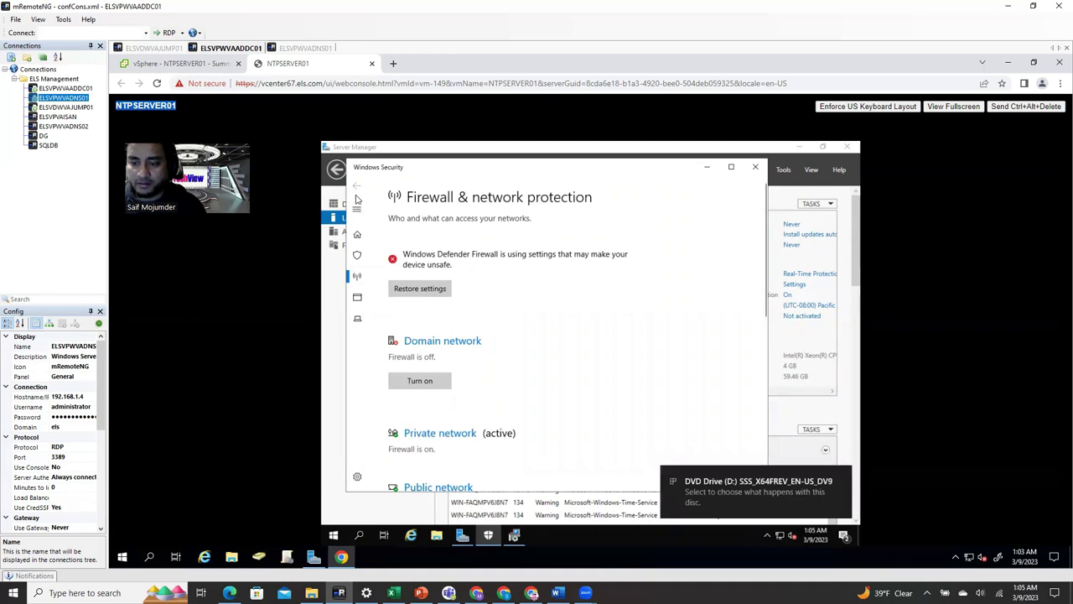
pyautogui.click(449, 432)
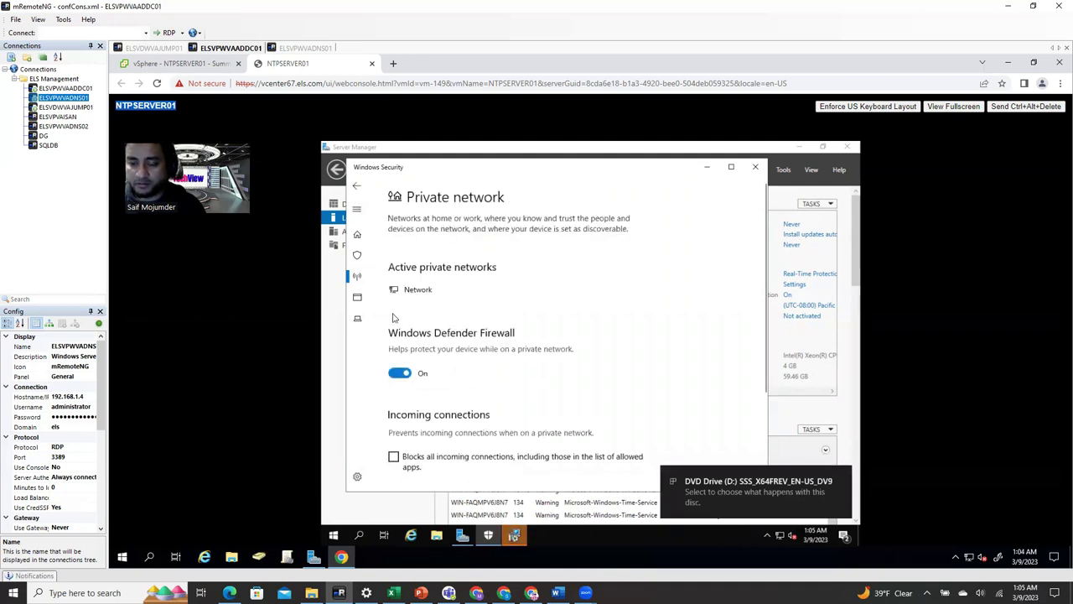
pyautogui.click(399, 374)
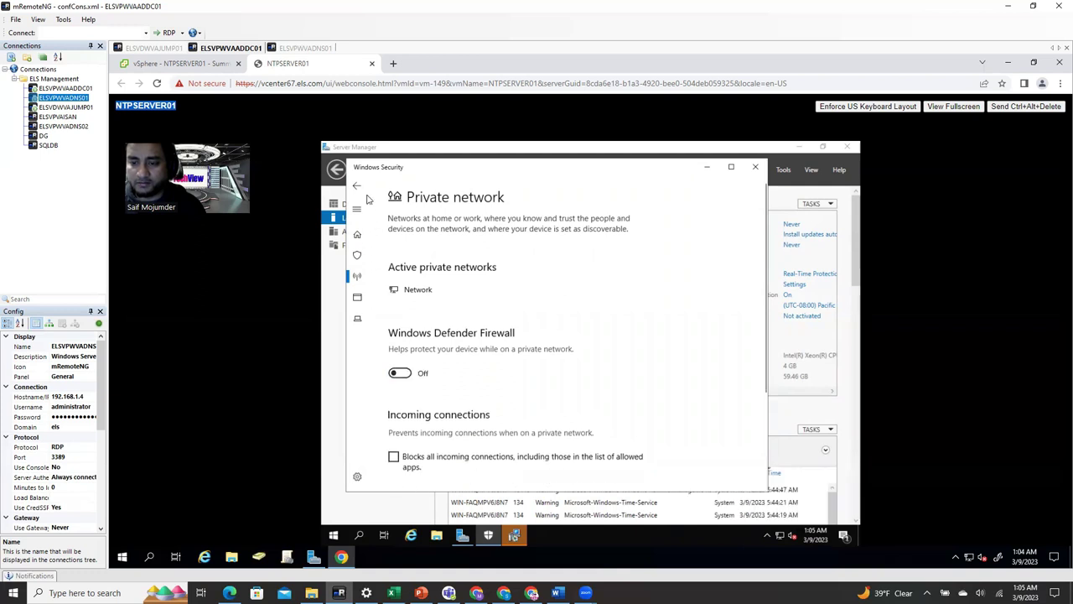
pyautogui.click(356, 185)
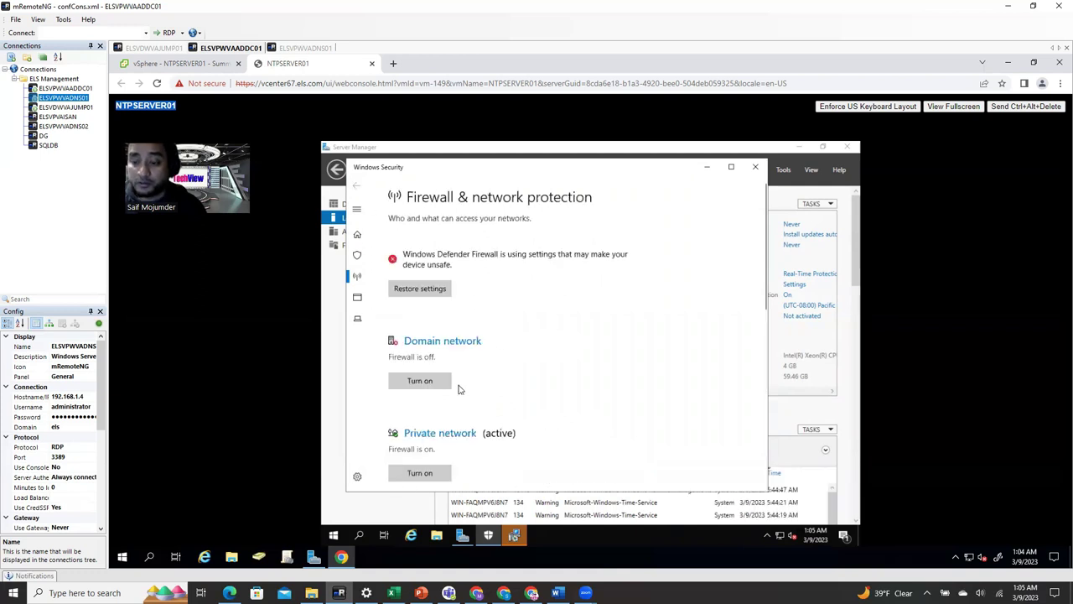
pyautogui.scroll(-2, 458, 386)
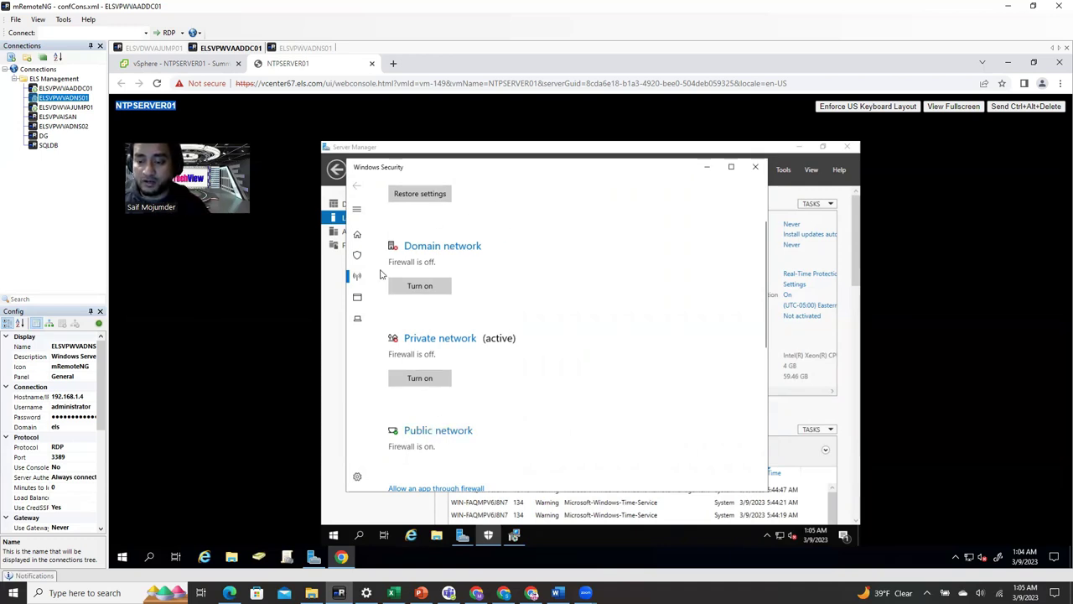
pyautogui.click(439, 432)
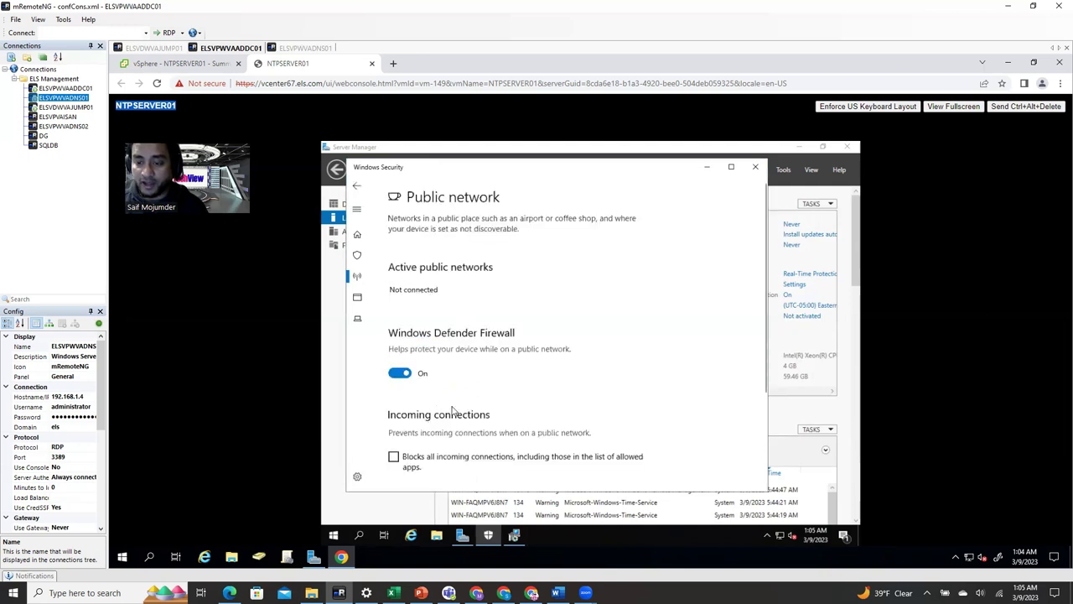
pyautogui.click(399, 374)
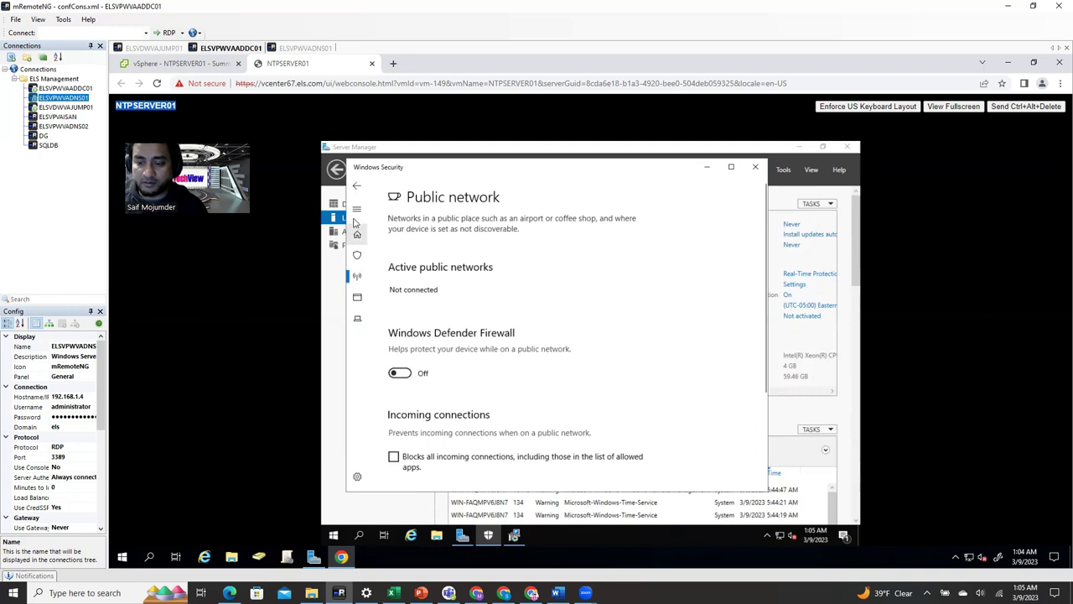
pyautogui.click(356, 185)
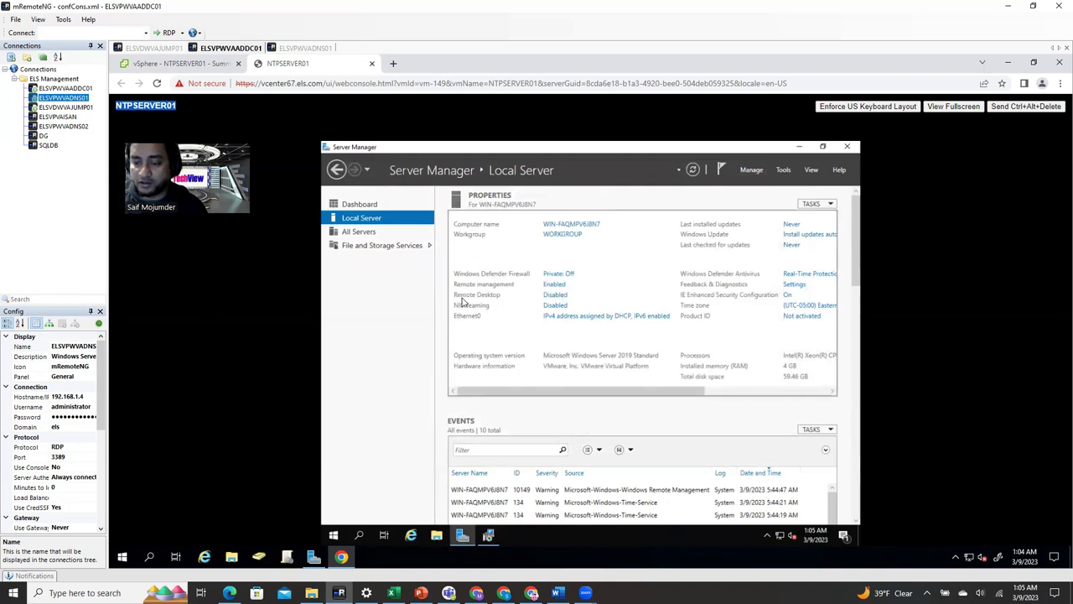
# - Allow Remote Desktop connections without Network Level Authentication, then finish the VMware Tools setup
pyautogui.click(553, 295)
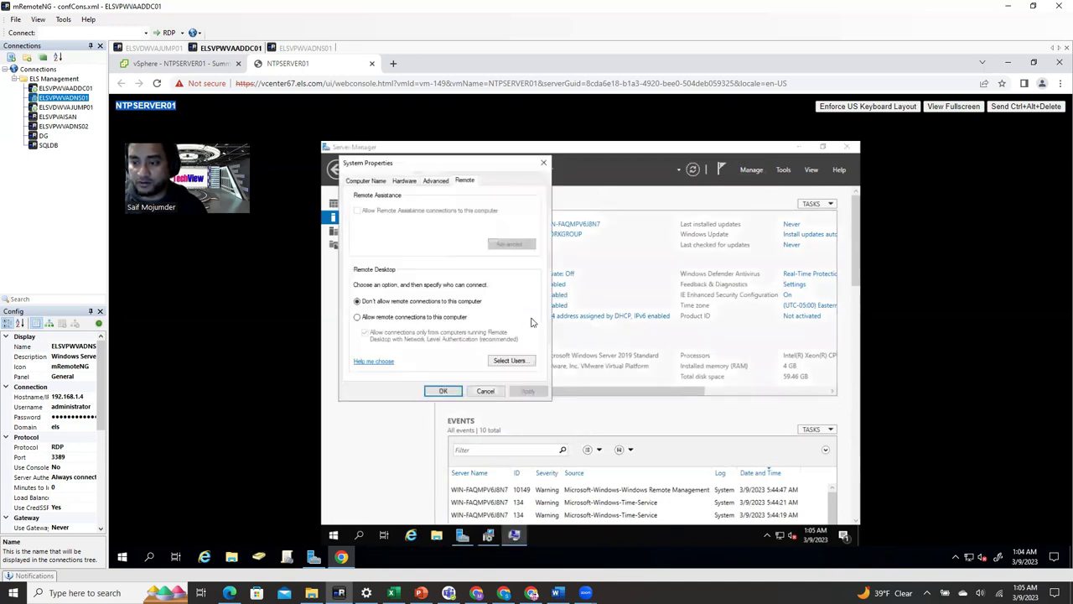
pyautogui.click(357, 317)
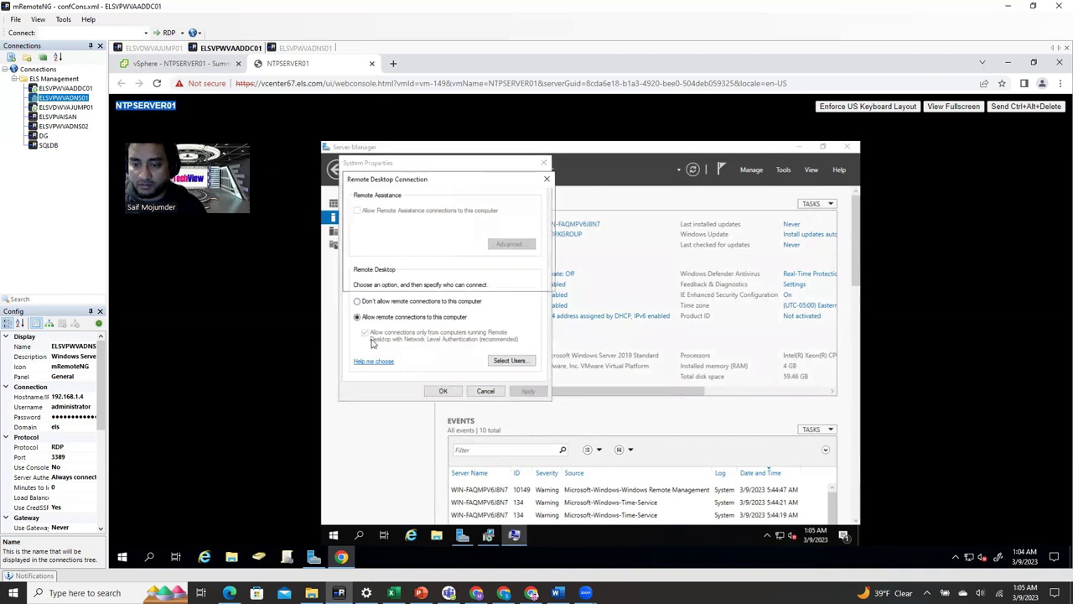
pyautogui.click(460, 279)
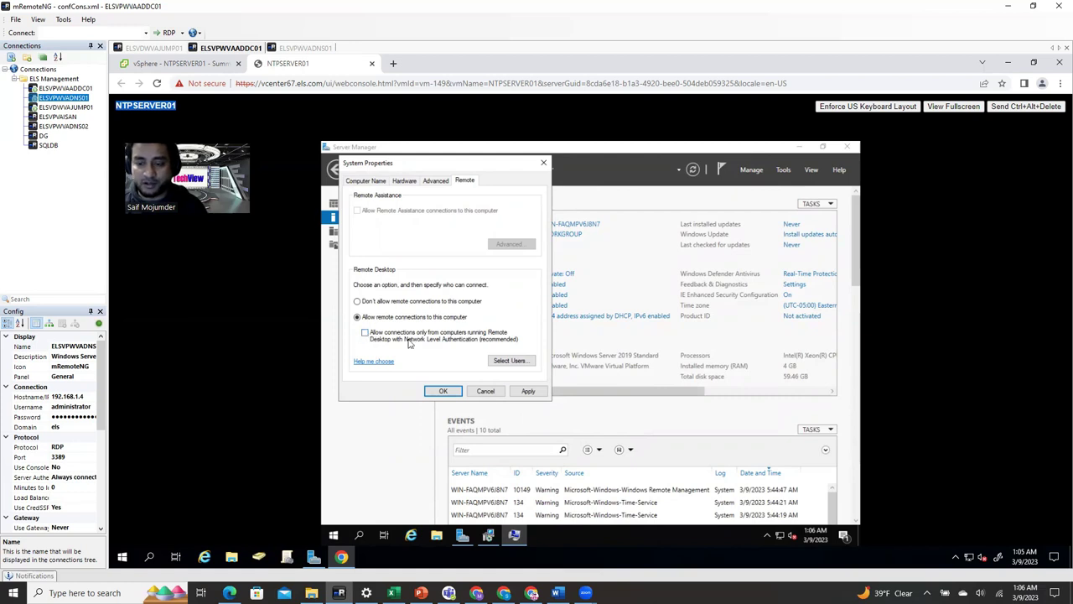
pyautogui.click(528, 391)
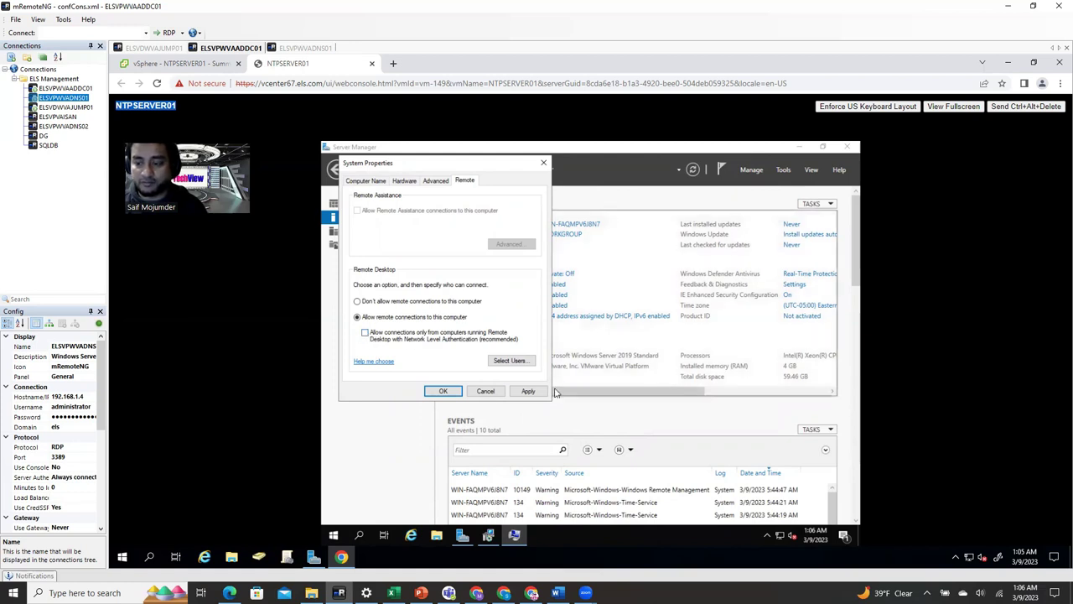
pyautogui.click(443, 391)
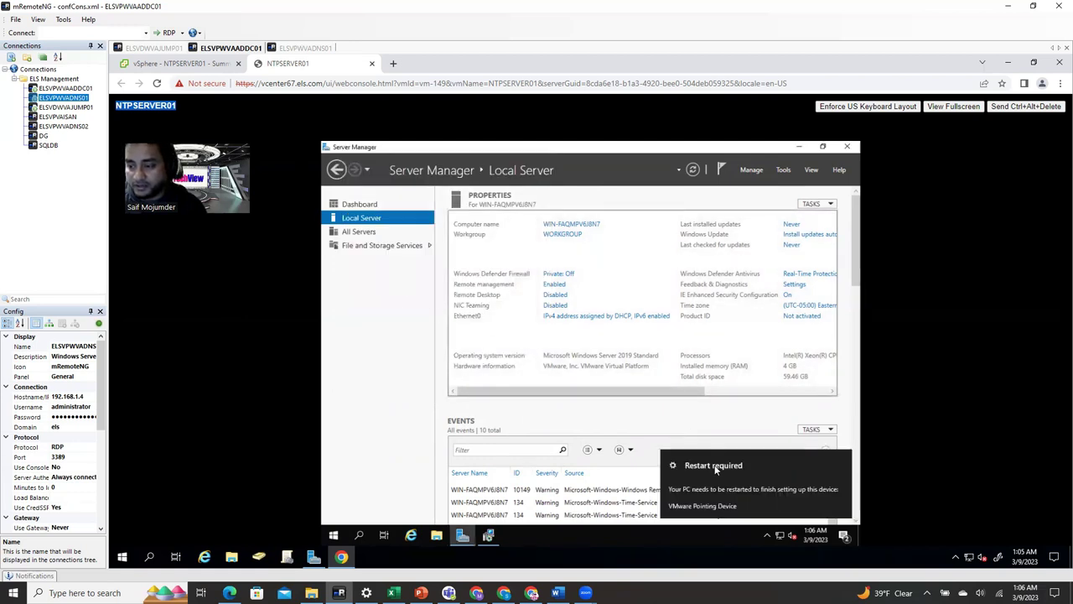
pyautogui.click(488, 535)
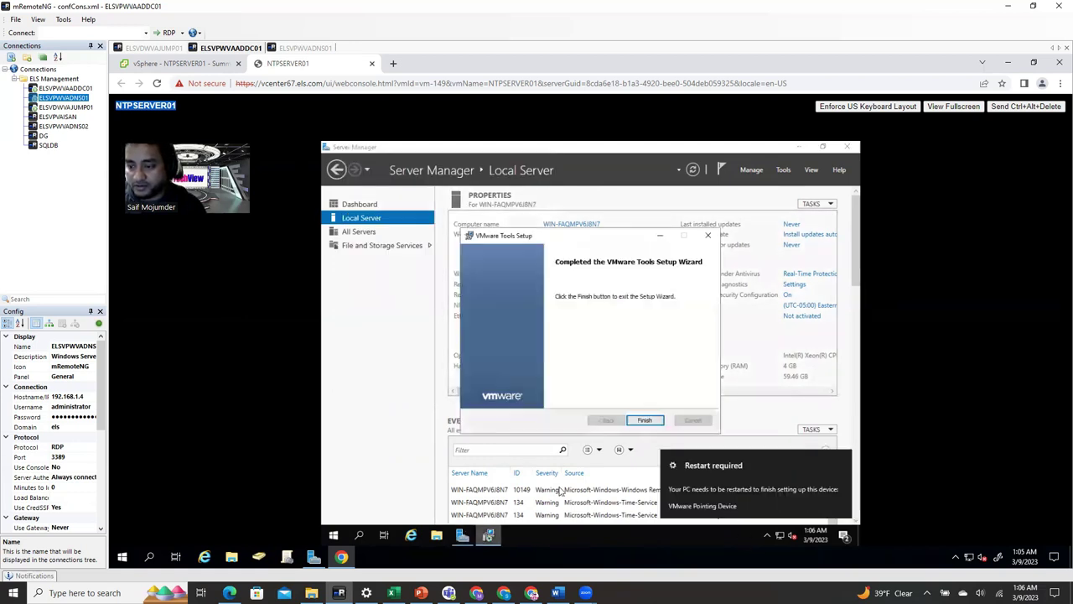
pyautogui.click(644, 421)
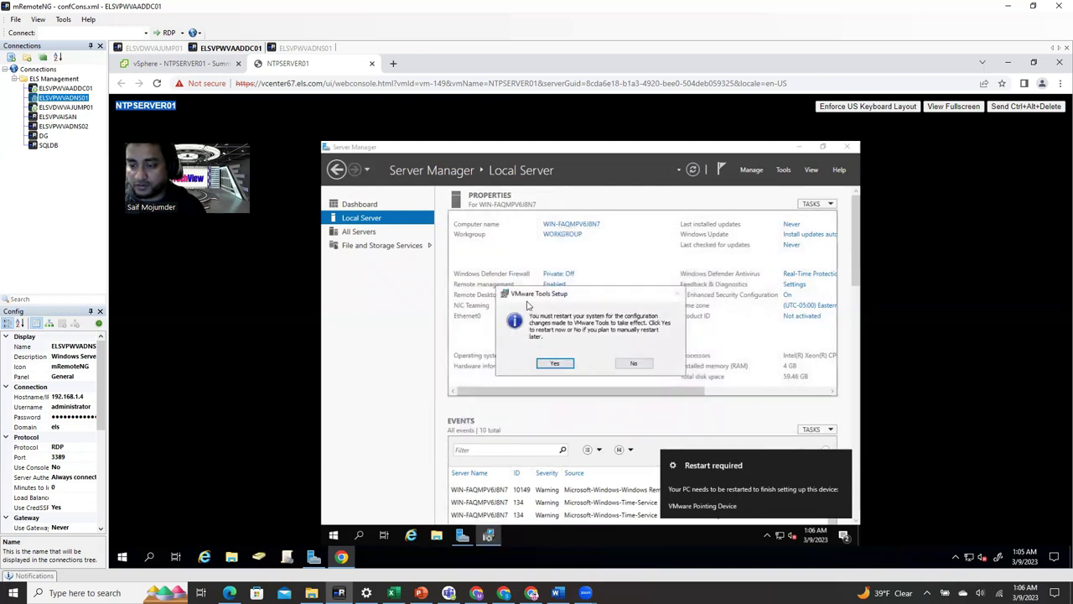
# - Decline the VMware Tools restart and disable IPv6 on the Ethernet0 adapter
pyautogui.click(633, 363)
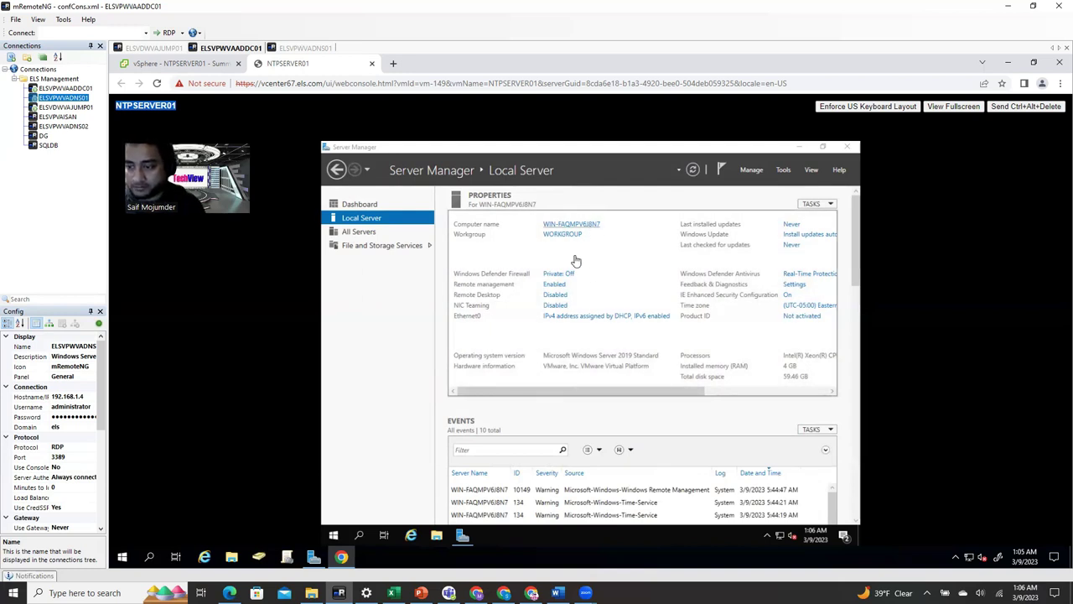
pyautogui.click(579, 316)
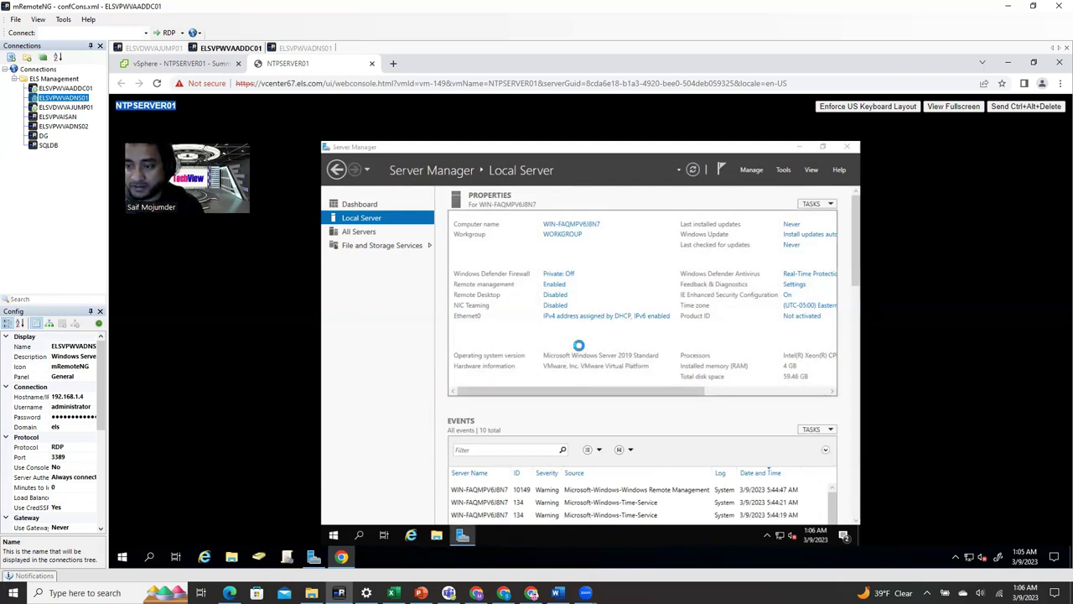
pyautogui.click(442, 251)
pyautogui.doubleClick(442, 252)
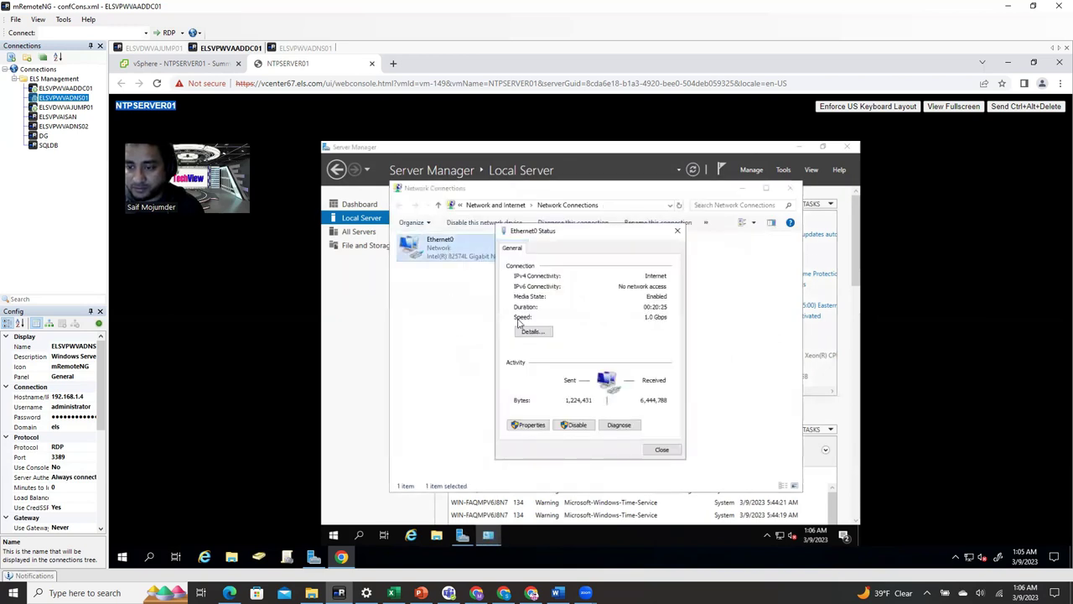
pyautogui.click(532, 426)
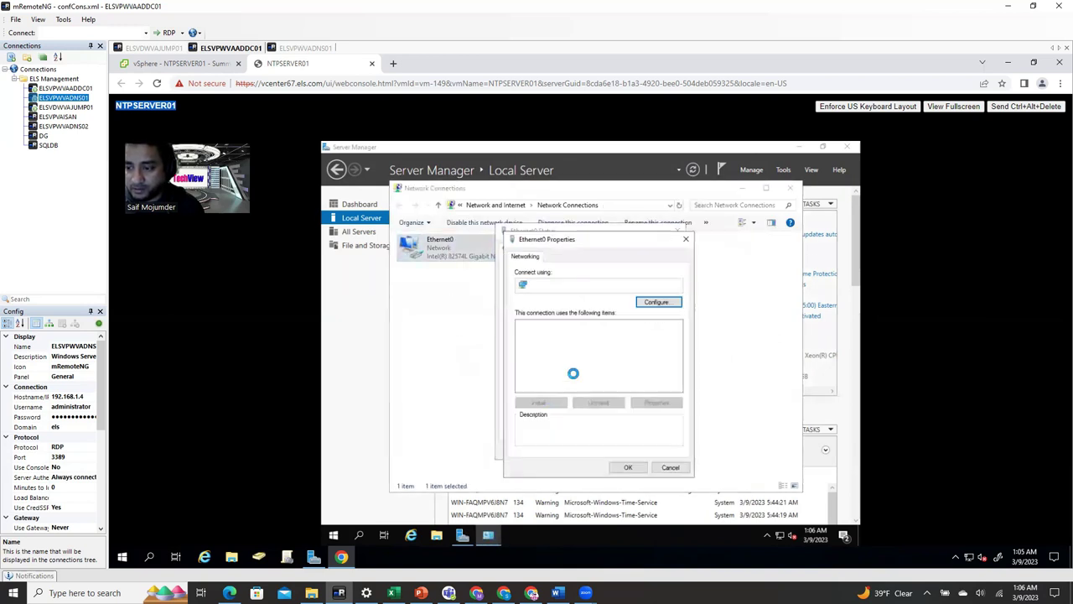
pyautogui.click(522, 379)
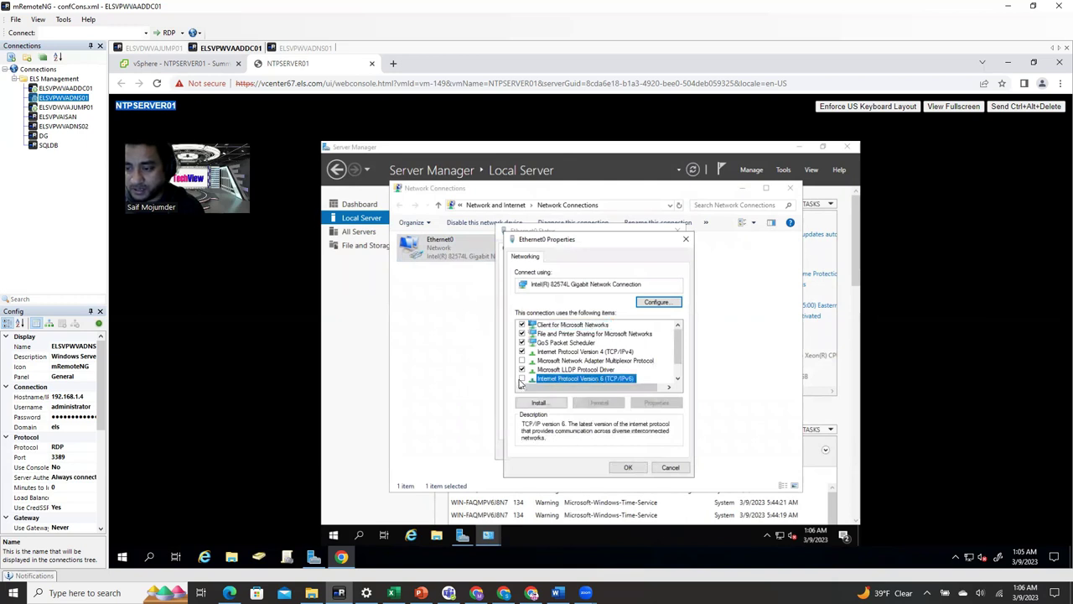
# - Give Ethernet0 static IPv4 192.168.1.3 with DNS 192.168.1.4, then verify it in connection details
pyautogui.doubleClick(610, 352)
pyautogui.click(607, 357)
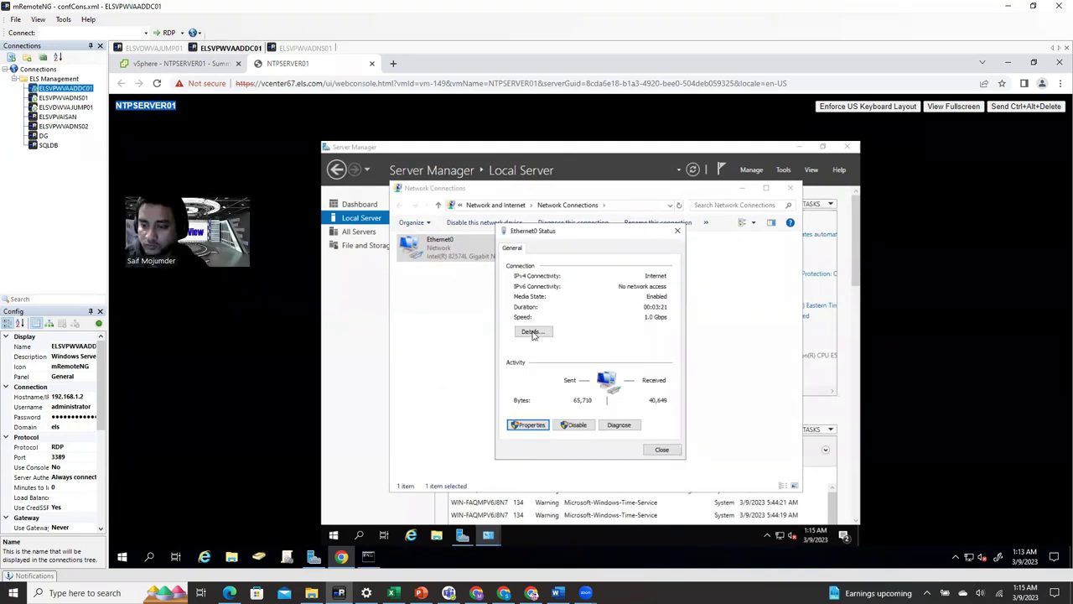
pyautogui.click(532, 329)
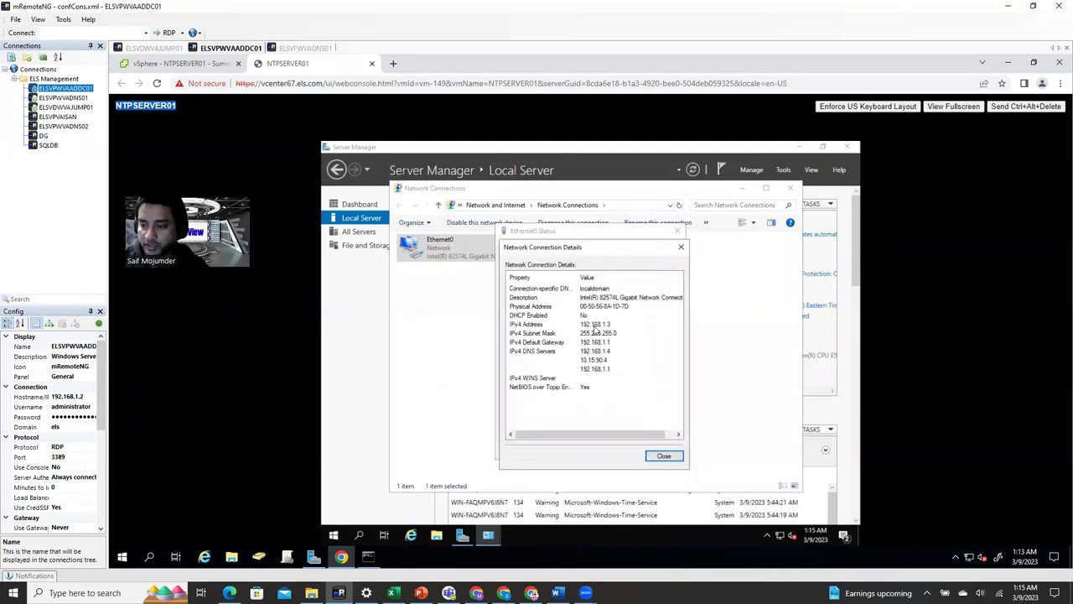
pyautogui.click(612, 326)
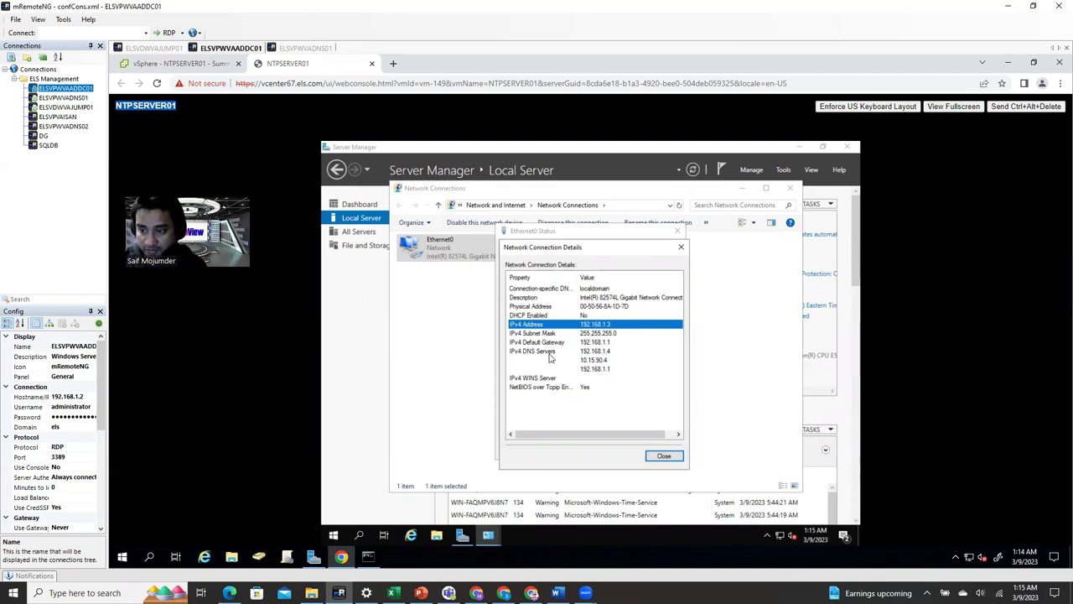
pyautogui.click(612, 352)
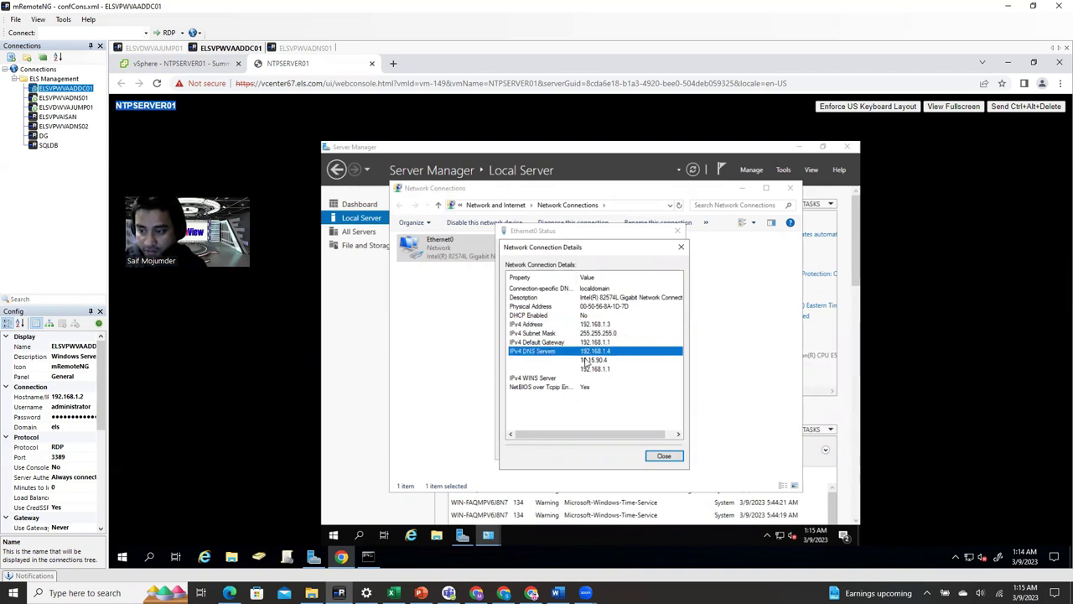
pyautogui.click(613, 360)
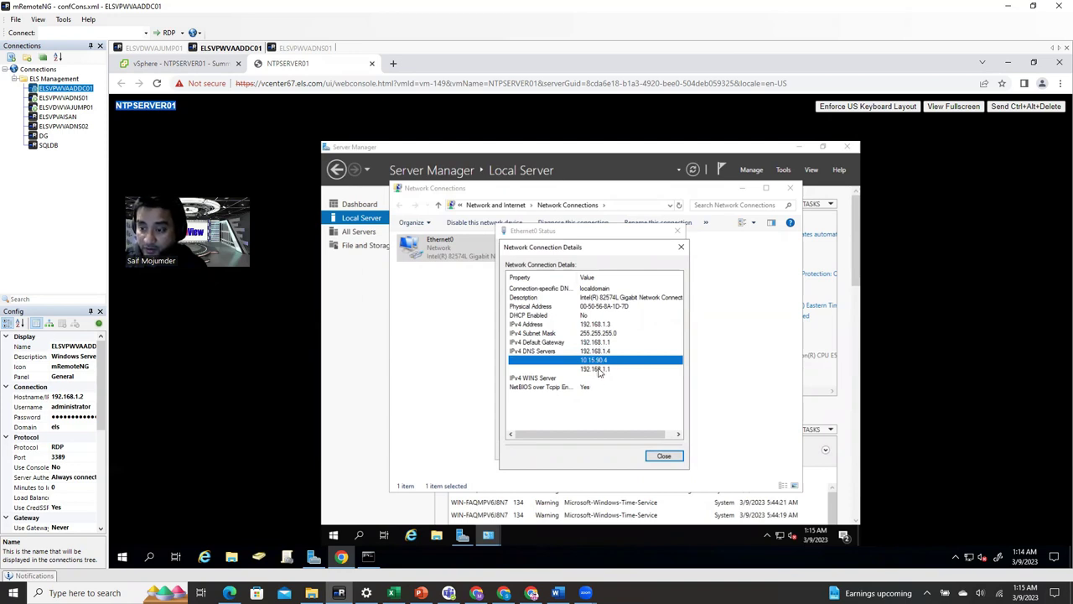
pyautogui.click(665, 456)
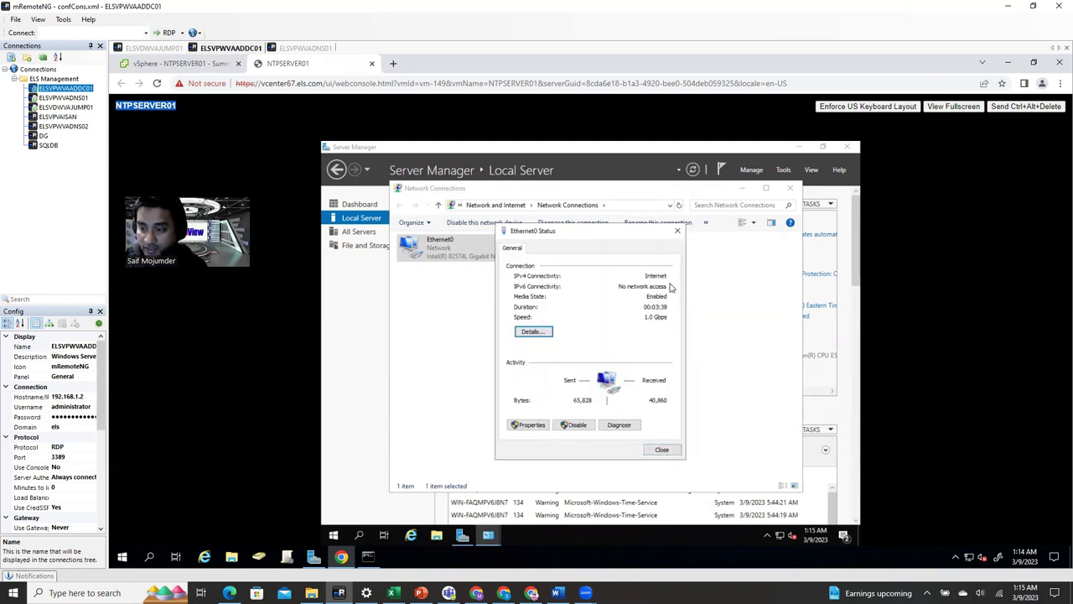
pyautogui.click(664, 451)
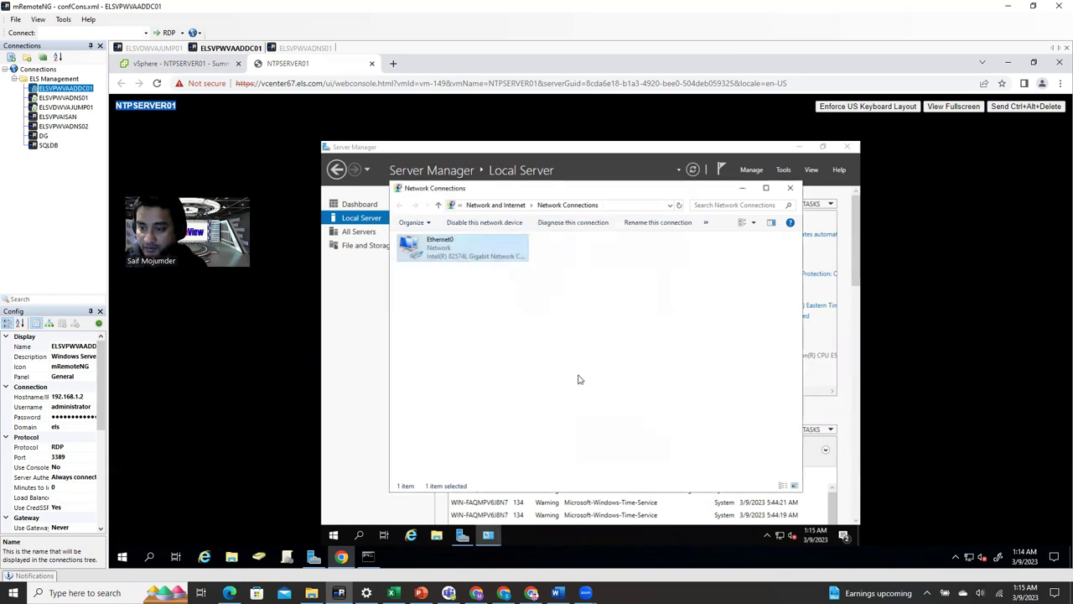
# - Enter NTPSERVER01 as the computer name and els.com as the domain in Computer Name/Domain Changes
pyautogui.click(790, 188)
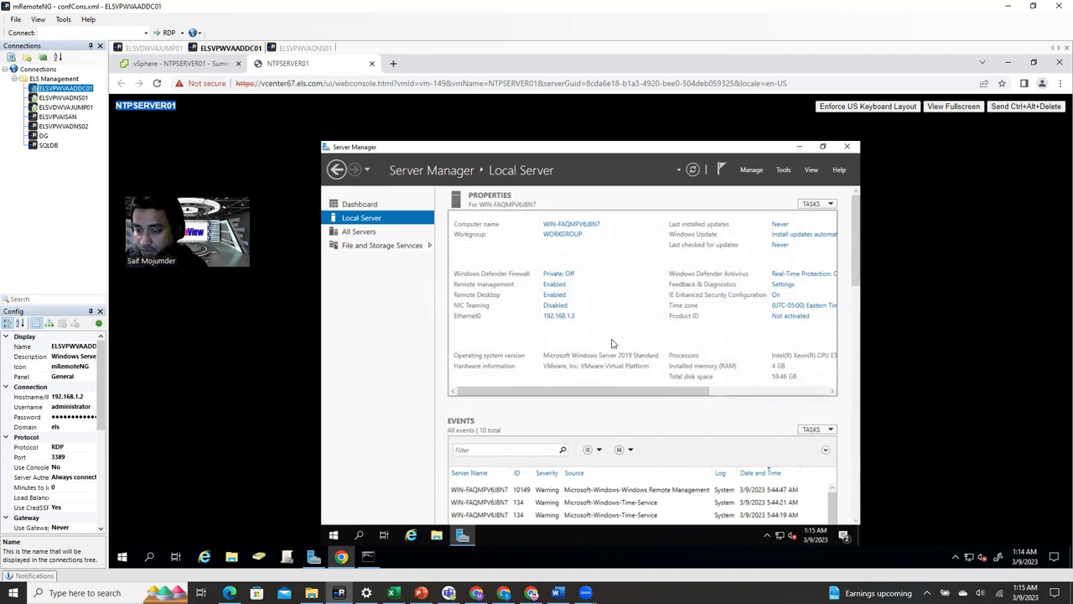
pyautogui.click(560, 276)
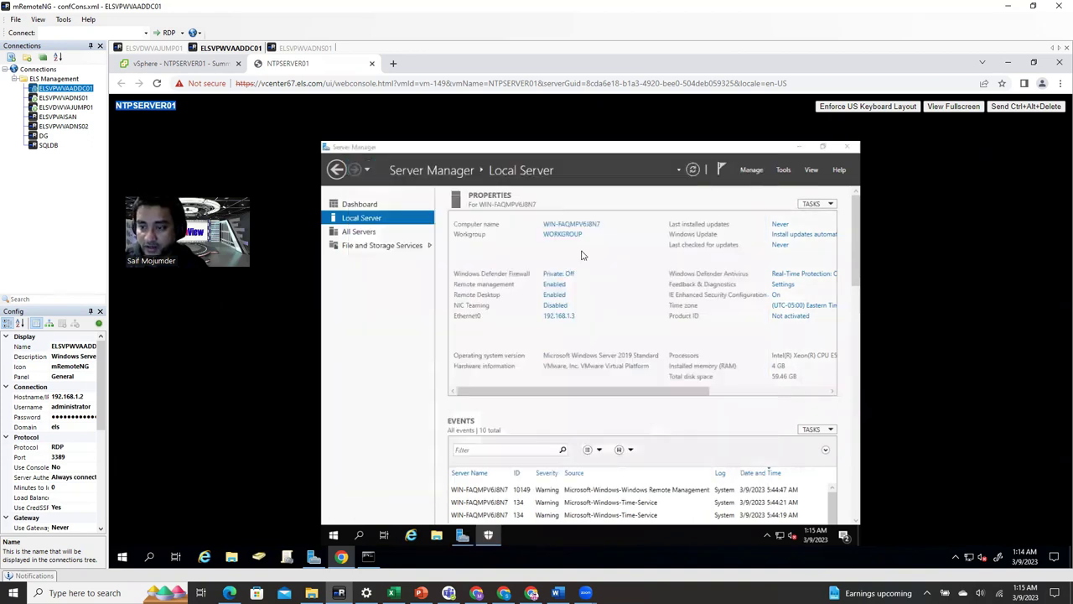
pyautogui.click(573, 225)
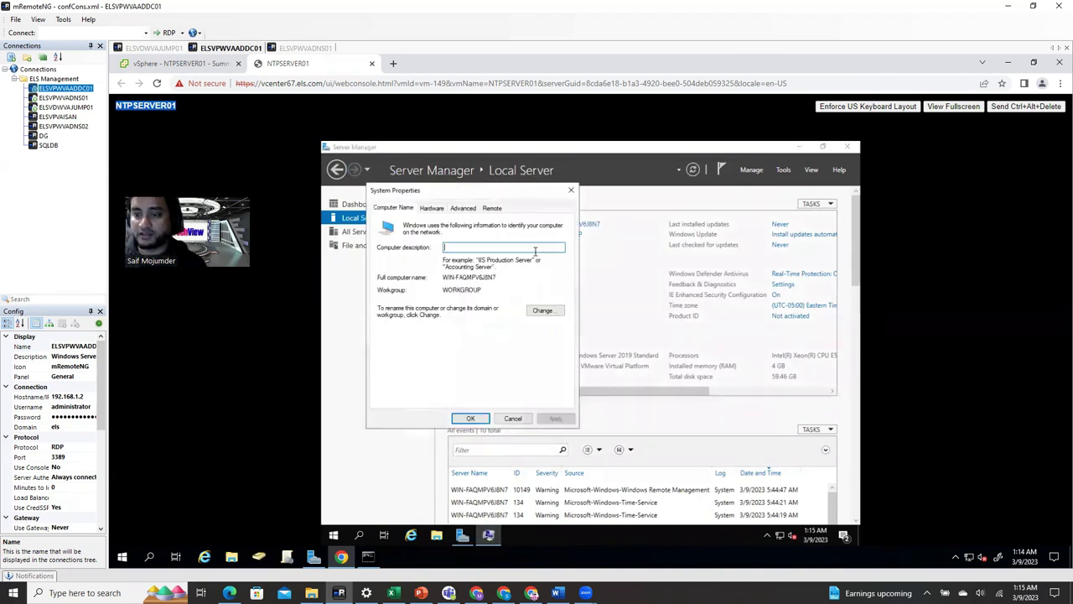
pyautogui.click(543, 310)
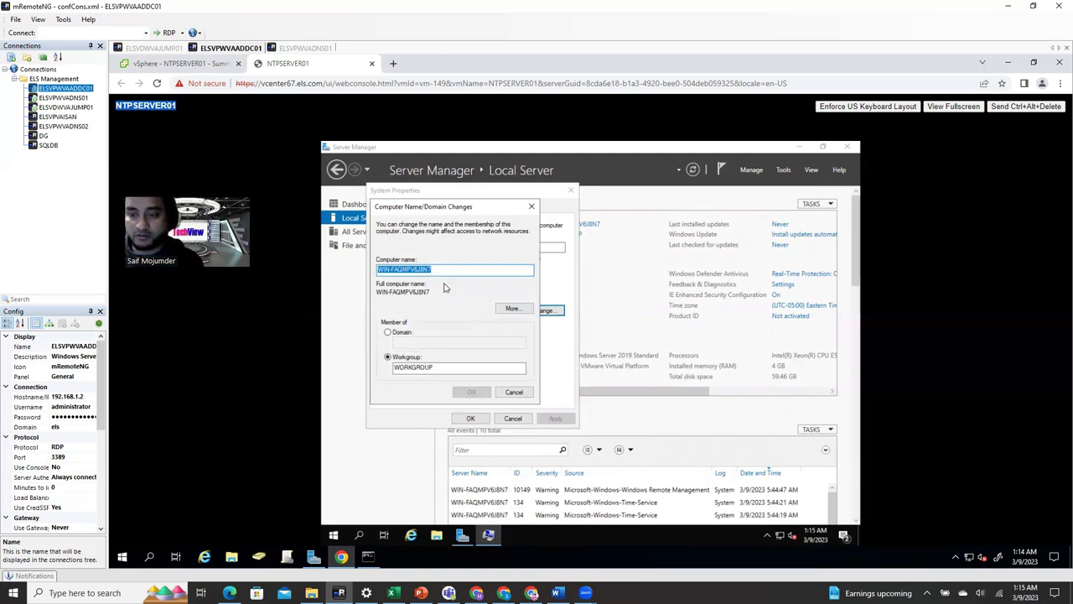
pyautogui.write('NTPSERVER01')
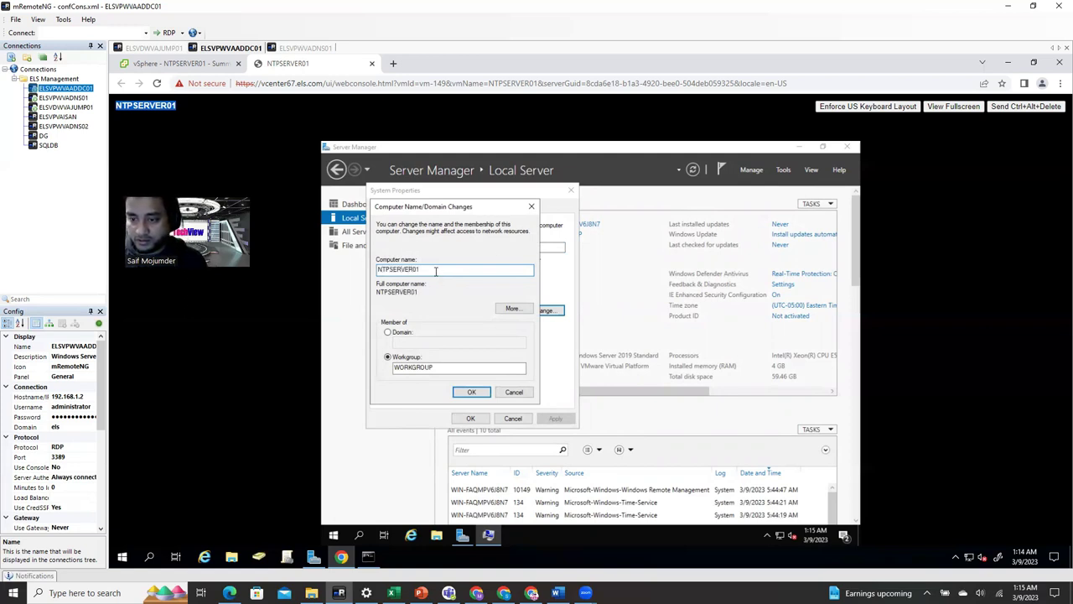
pyautogui.doubleClick(435, 271)
pyautogui.hotkey('ctrl', 'c')
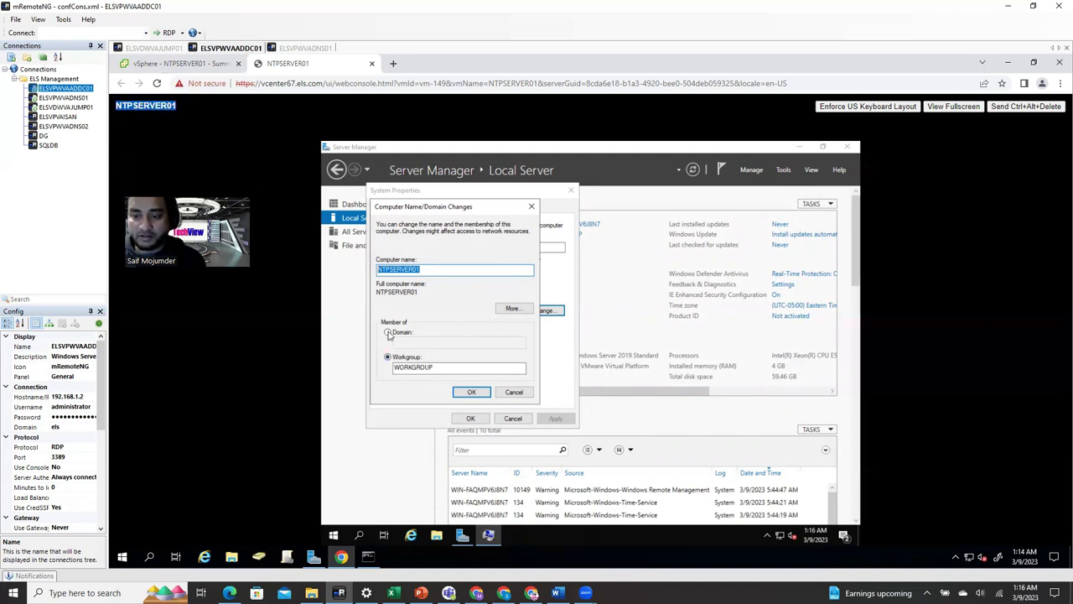
pyautogui.click(417, 347)
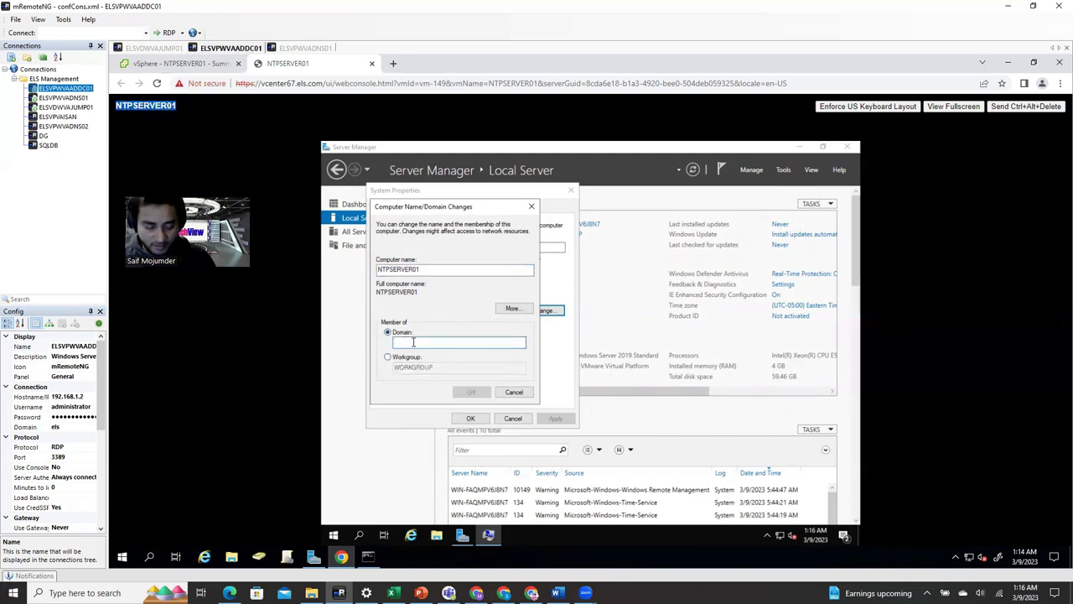
pyautogui.write('els.com')
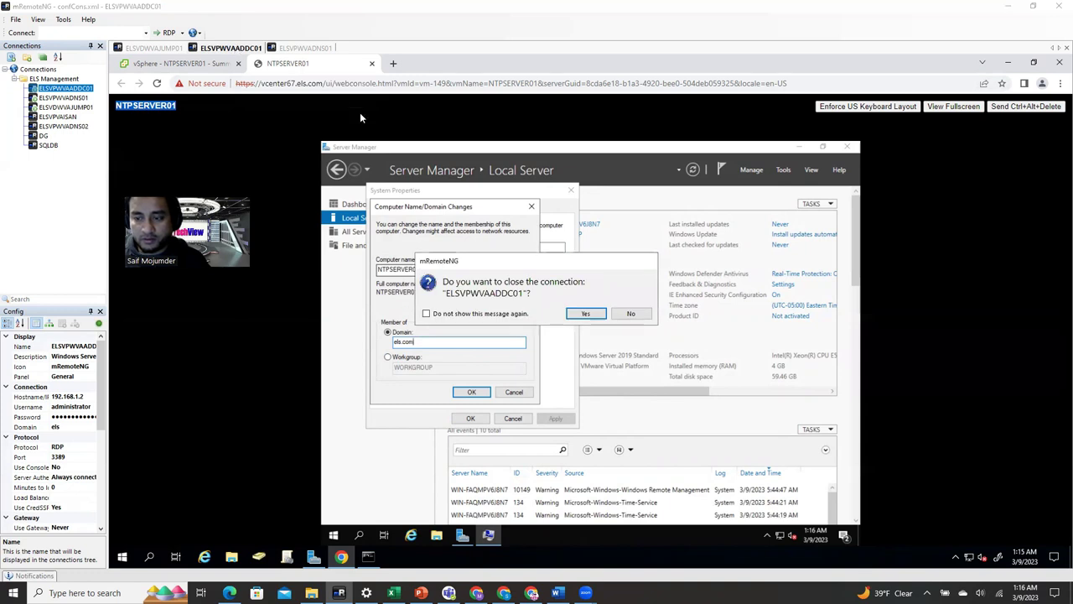
# - Switch from the VM console to the domain controller connection
pyautogui.click(631, 313)
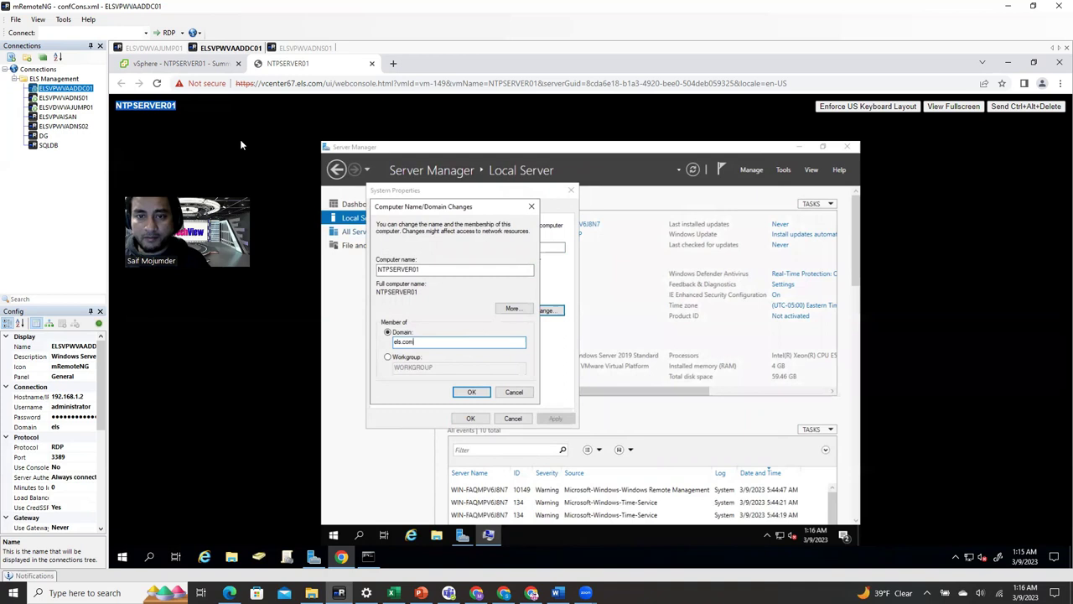
pyautogui.click(159, 48)
pyautogui.click(227, 48)
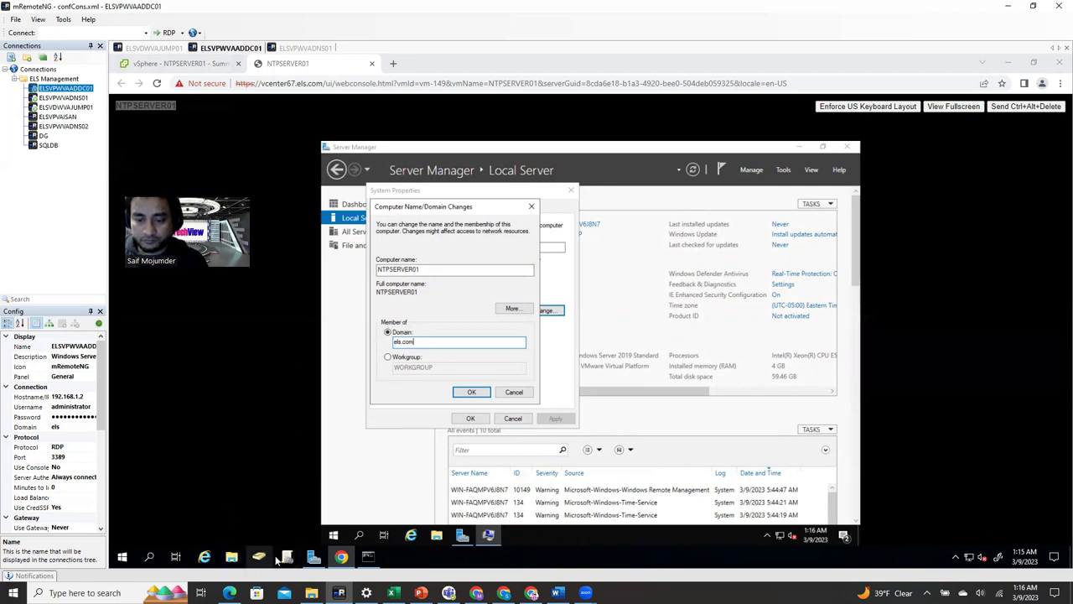
# - Create computer account NTPSERVER01 in els.com's Computers container, then close Active Directory Users and Computers
pyautogui.click(258, 558)
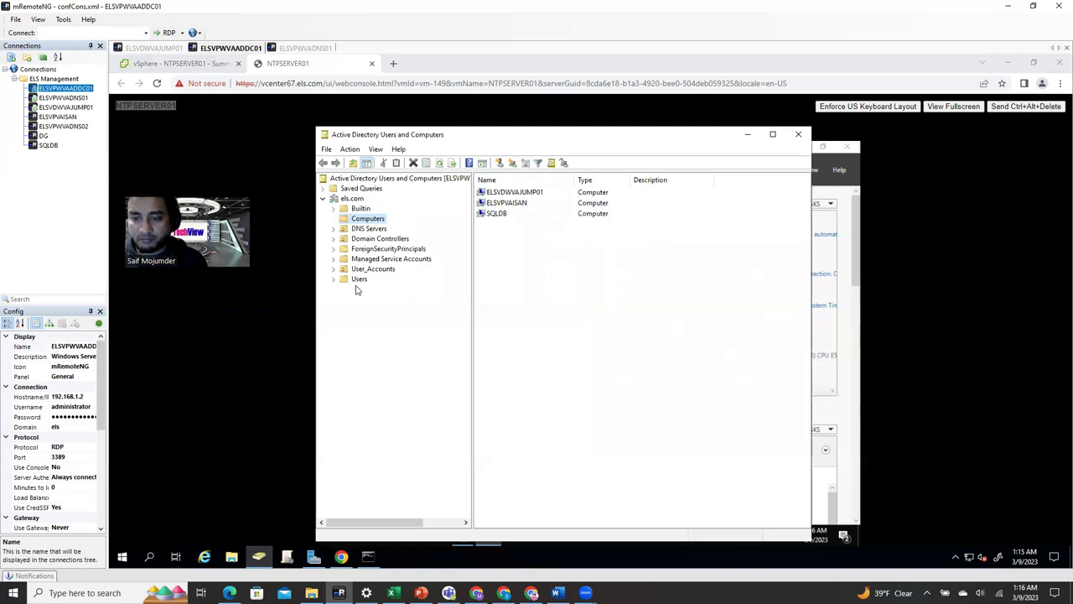
pyautogui.click(382, 239)
pyautogui.click(371, 229)
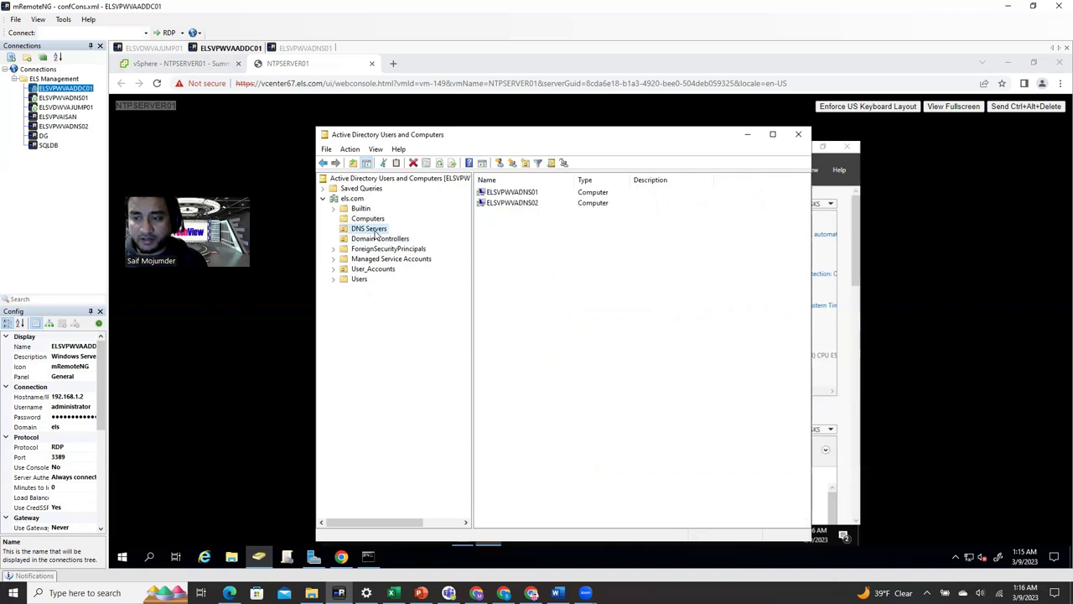
pyautogui.click(375, 220)
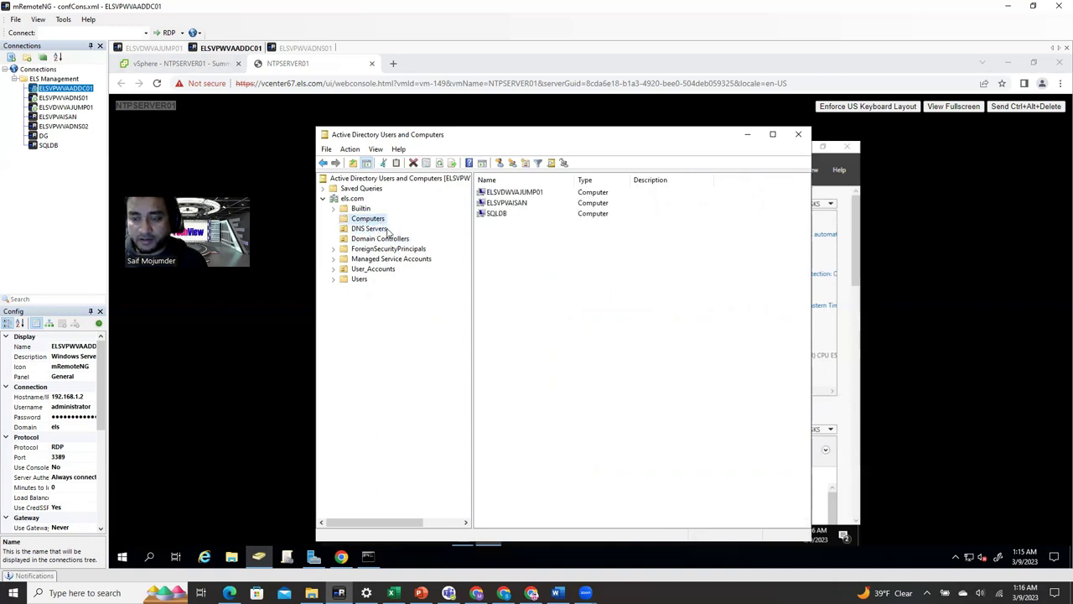
pyautogui.rightClick(543, 258)
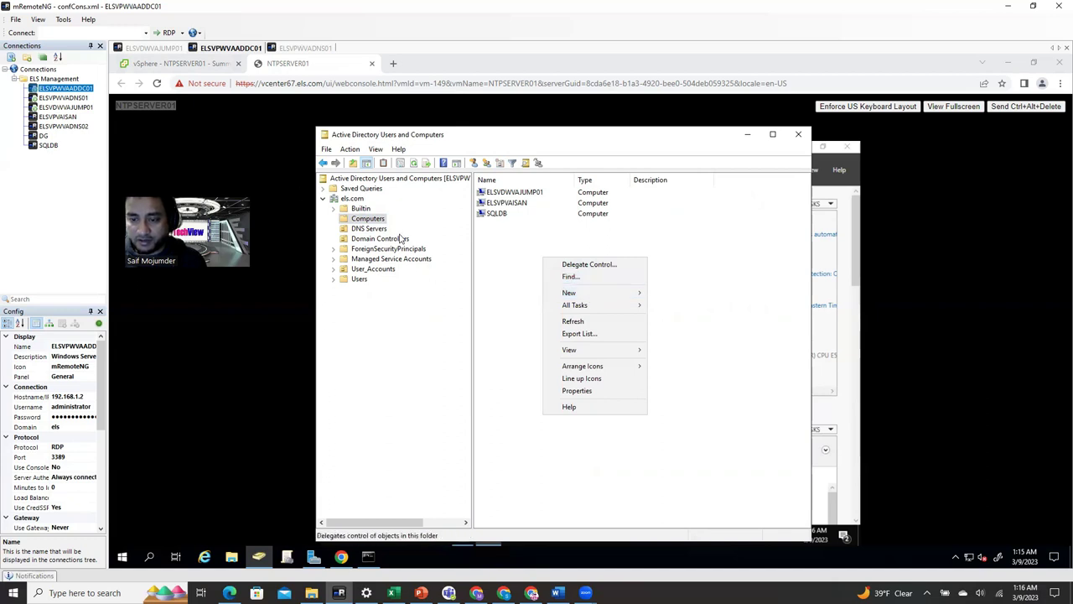
pyautogui.moveTo(592, 293)
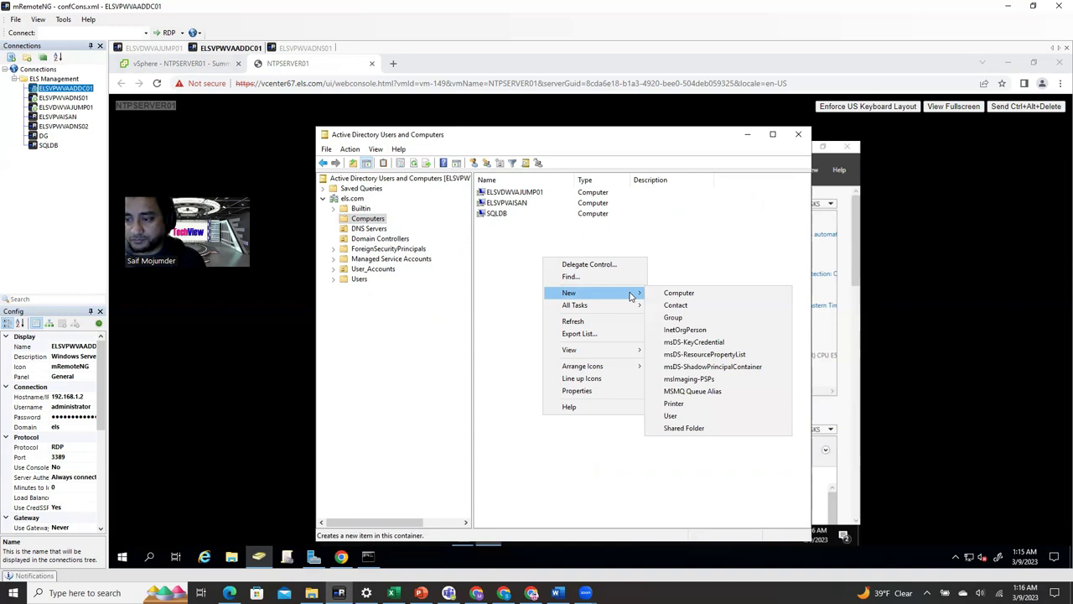
pyautogui.click(678, 293)
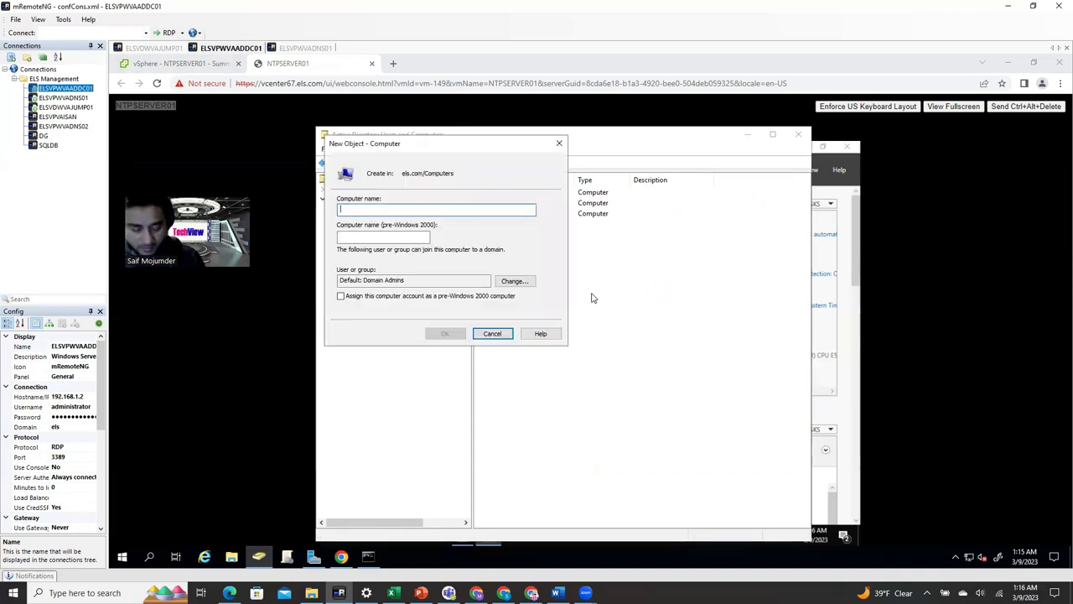
pyautogui.hotkey('ctrl', 'v')
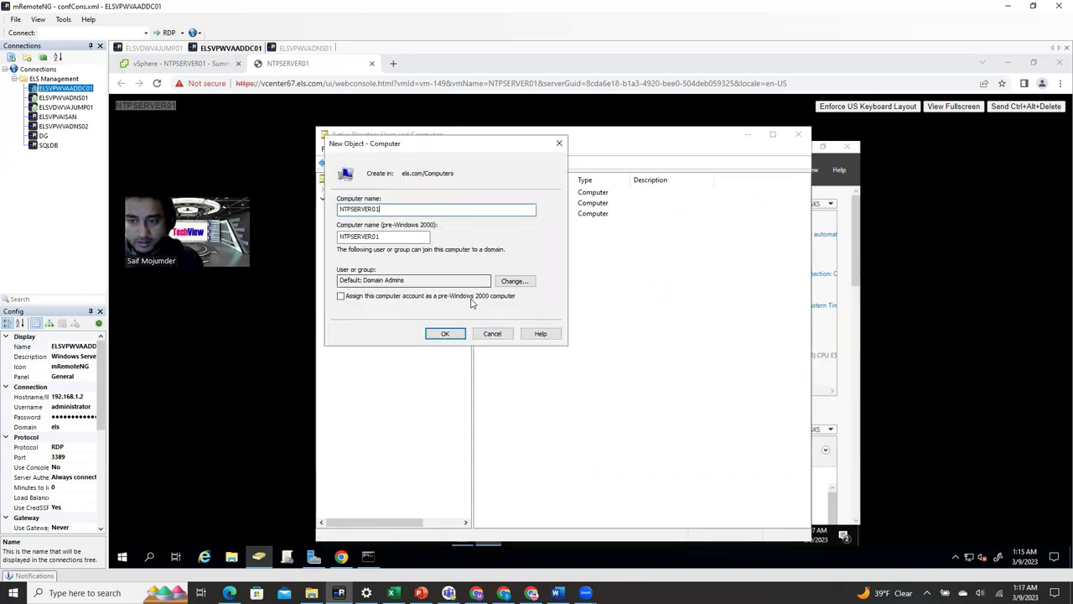
pyautogui.click(445, 333)
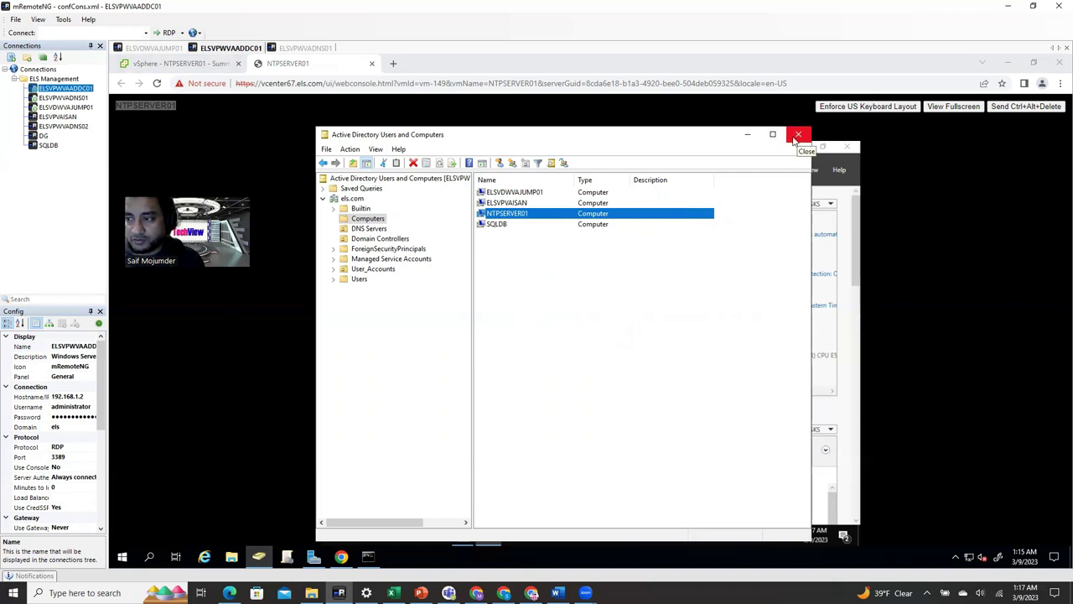
pyautogui.click(798, 139)
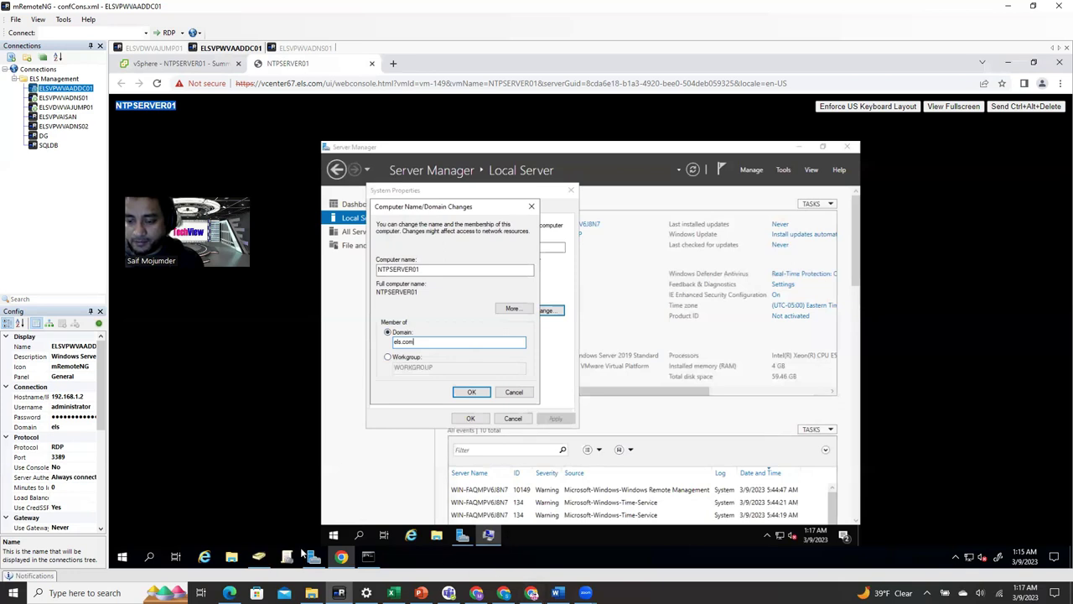
# - Review NTPSERVER01's account properties in Active Directory Users and Computers, then minimize the console
pyautogui.click(258, 556)
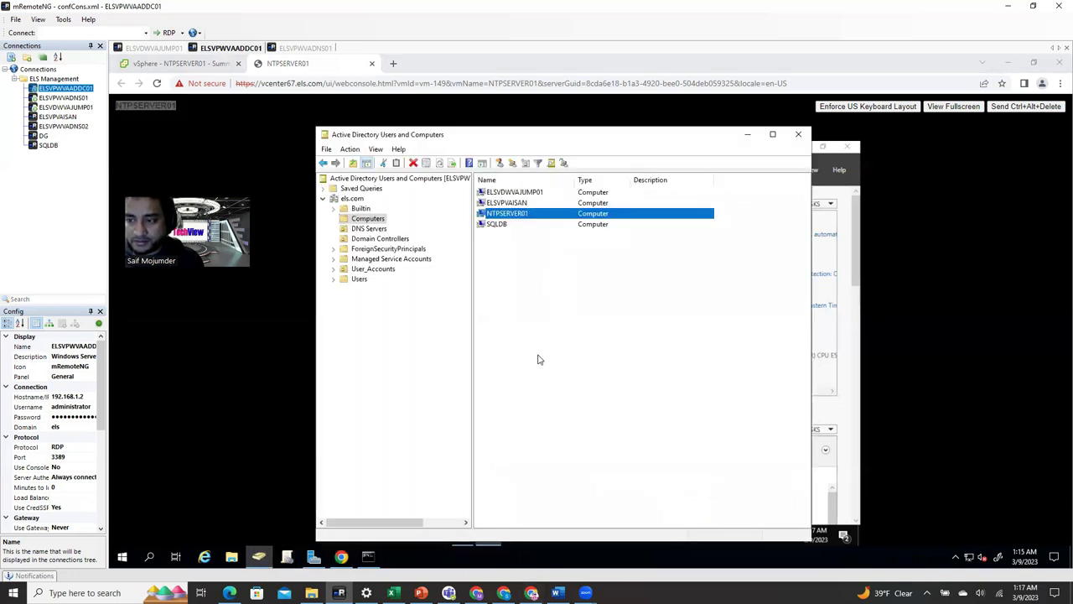
pyautogui.doubleClick(519, 215)
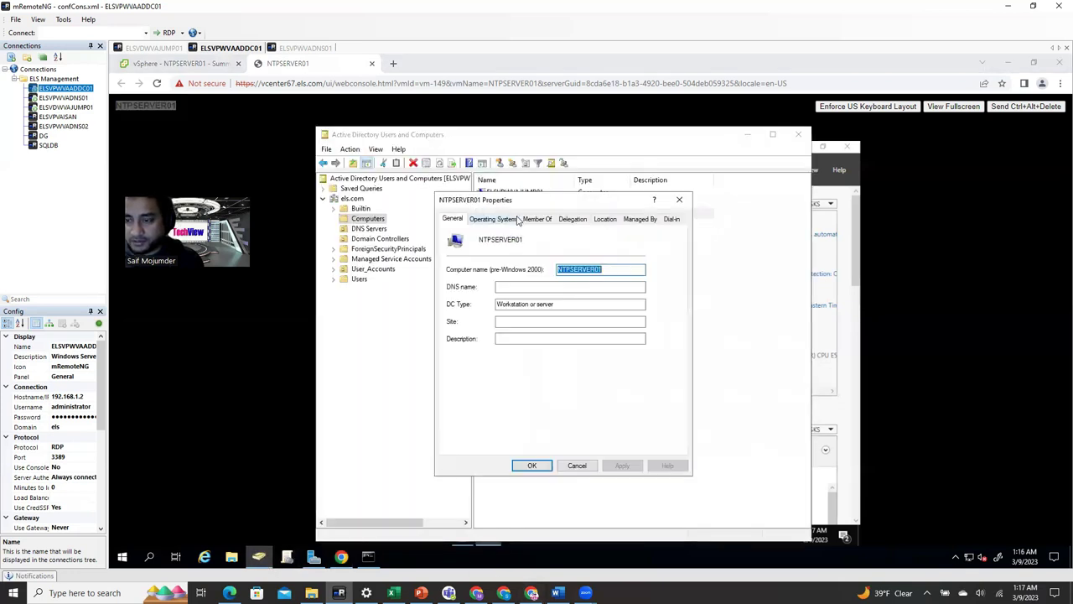
pyautogui.click(679, 199)
pyautogui.click(747, 134)
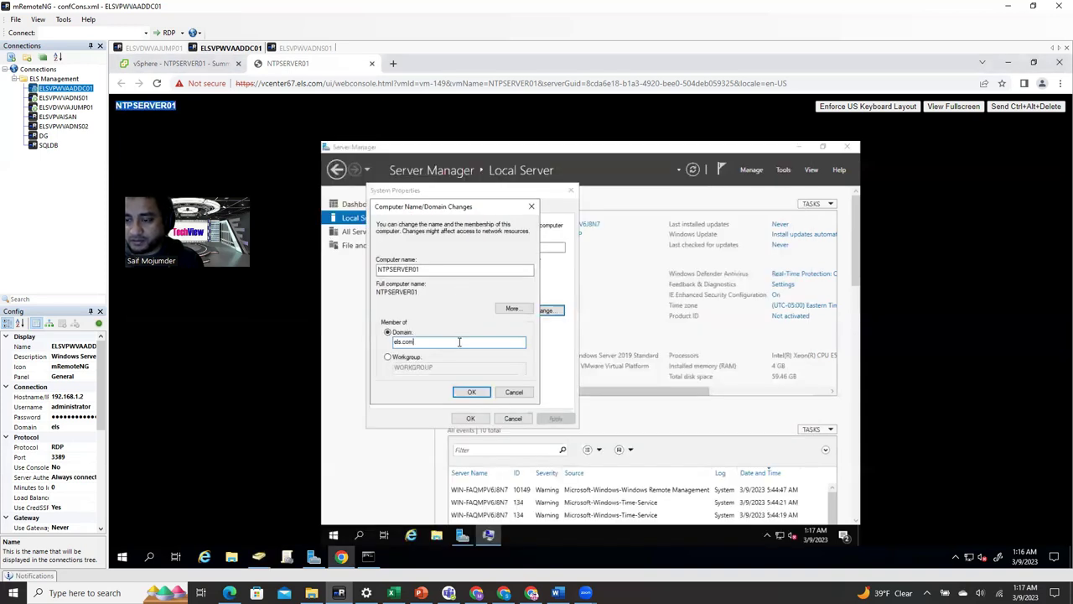
# - Join NTPSERVER01 to els.com with the domain administrator credentials and acknowledge the welcome message
pyautogui.click(470, 392)
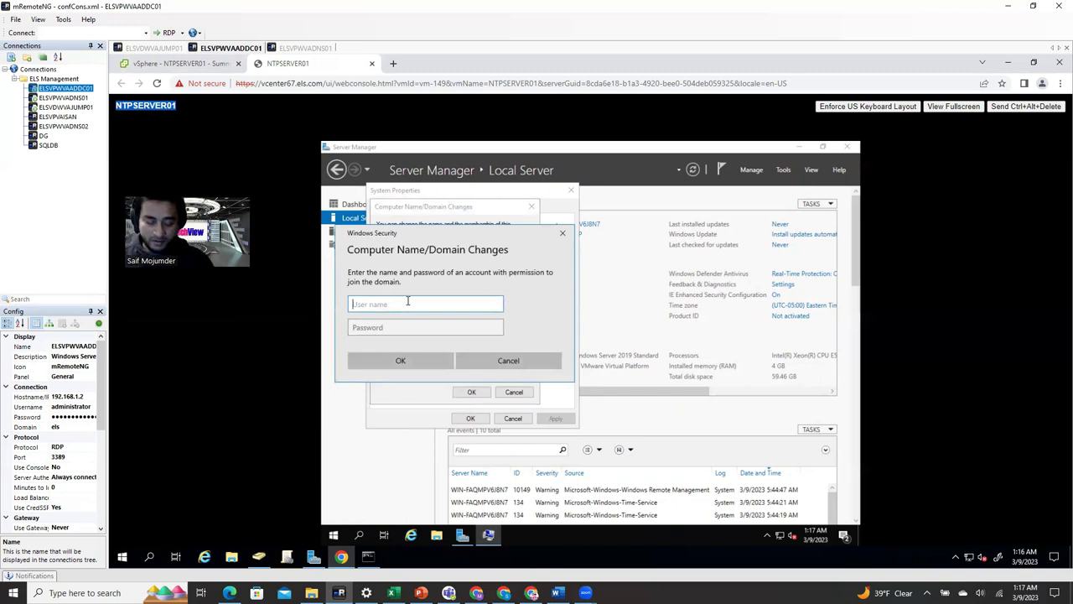
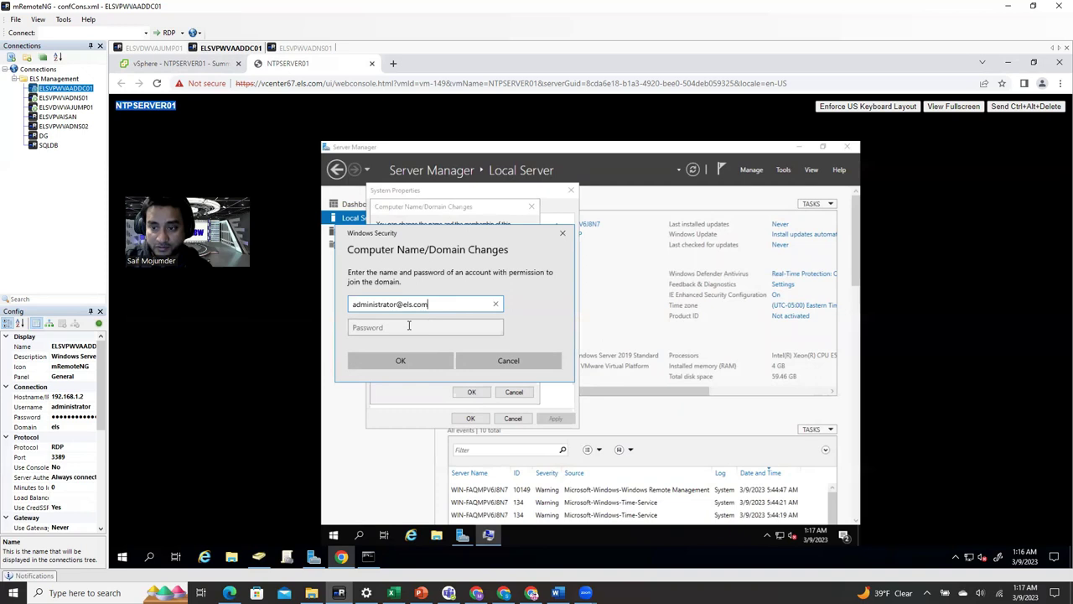
pyautogui.click(410, 327)
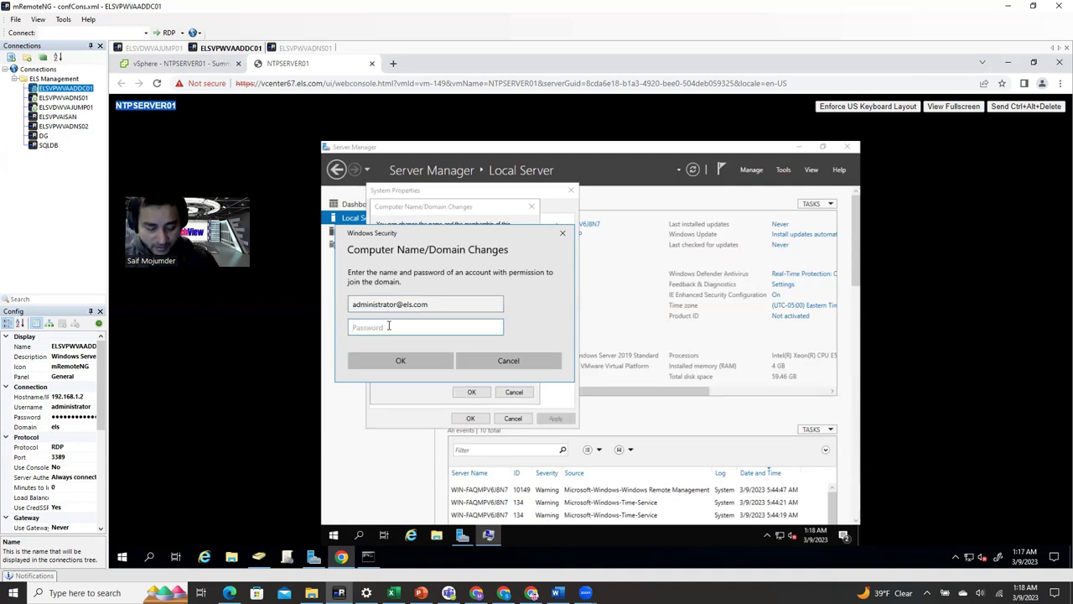
pyautogui.write('••')
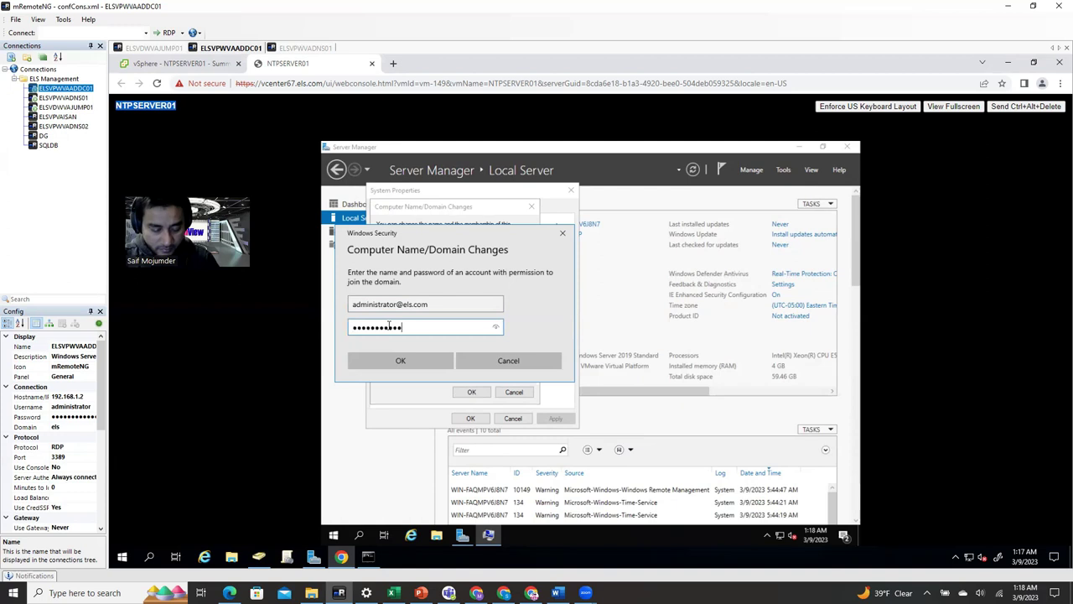
pyautogui.click(400, 361)
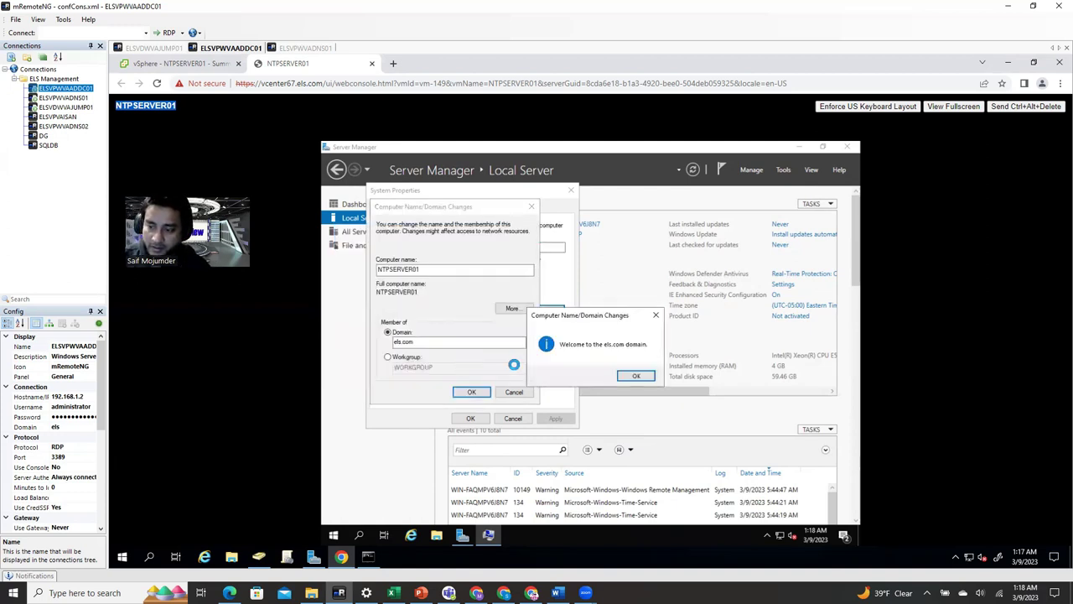
pyautogui.click(633, 376)
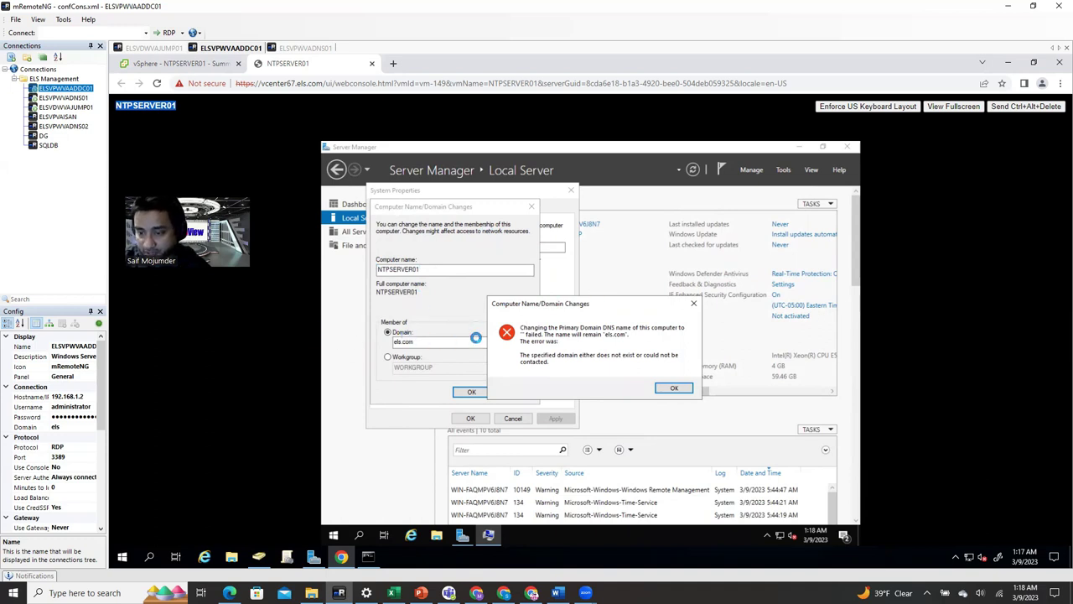
# - Dismiss the DNS name error and restart notice, restart NTPSERVER01, and reselect it in ADUC
pyautogui.click(674, 389)
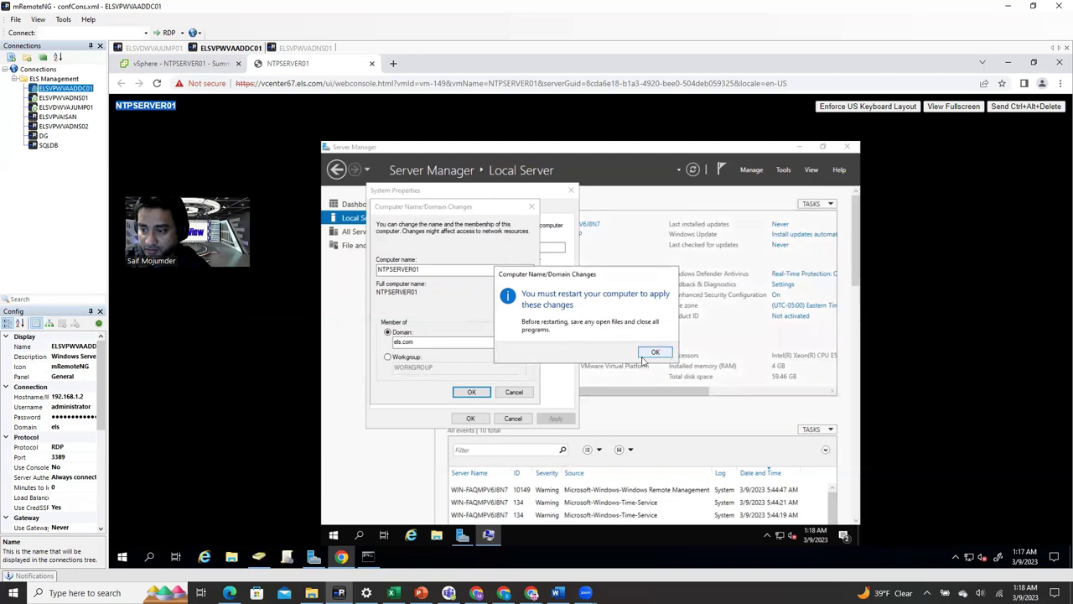
pyautogui.click(655, 352)
pyautogui.click(470, 418)
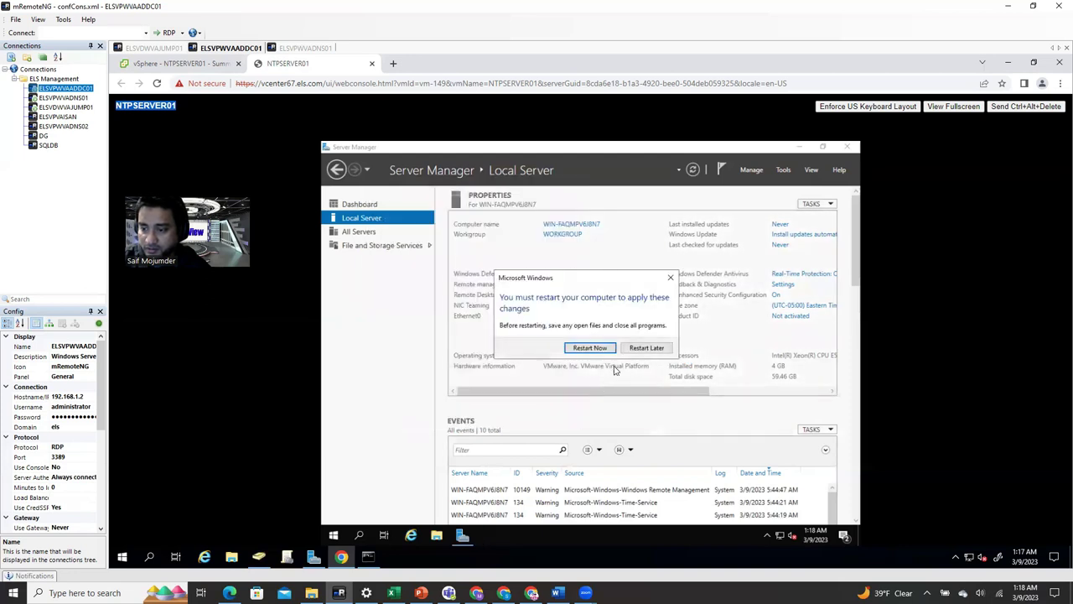
pyautogui.click(590, 348)
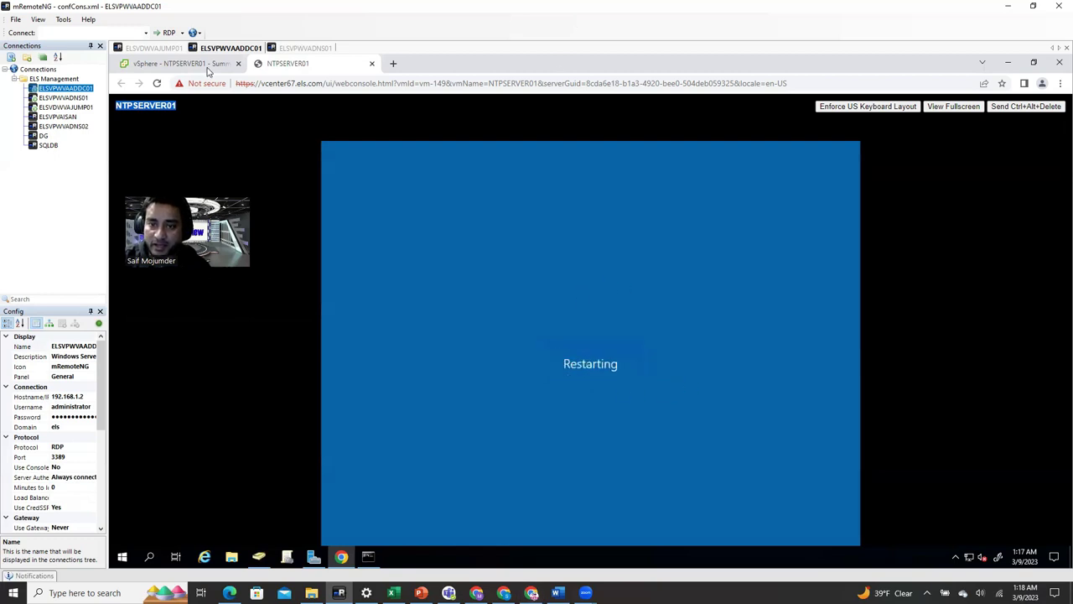
pyautogui.click(259, 556)
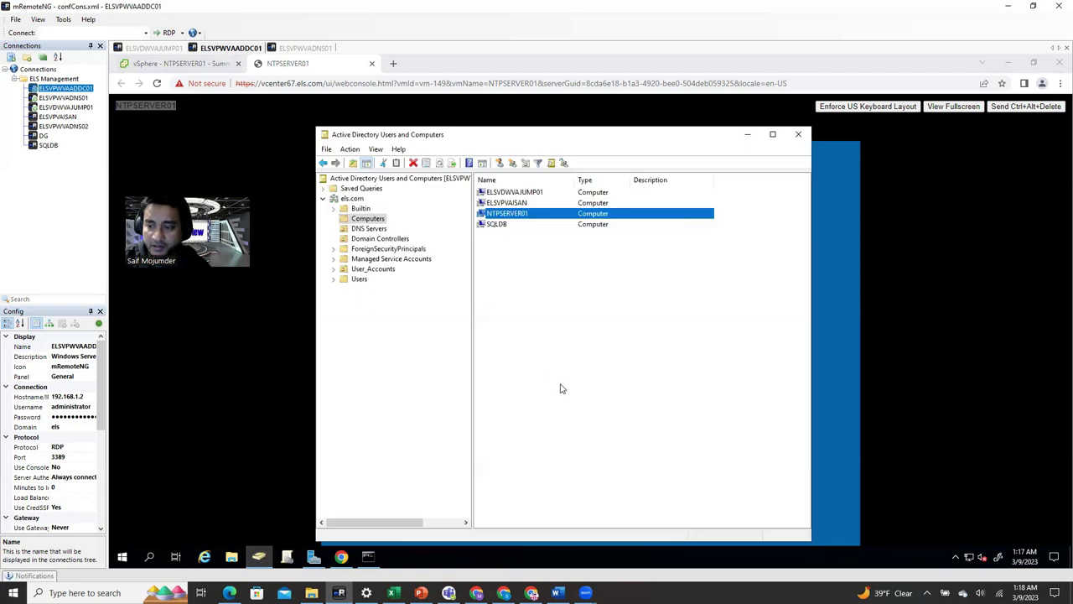
pyautogui.click(508, 214)
# - Check NTPSERVER01's DNS name NTPSERVER01.els.com, cancel its properties, and switch to ELSVPWVADNS01
pyautogui.press('Return')
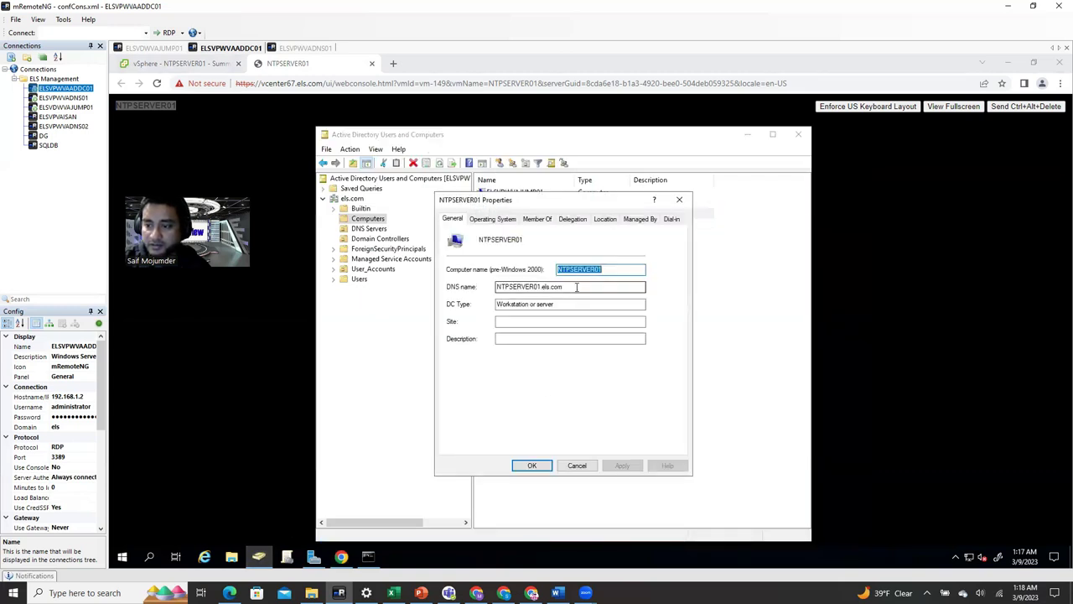
pyautogui.moveTo(577, 286); pyautogui.dragTo(457, 305)
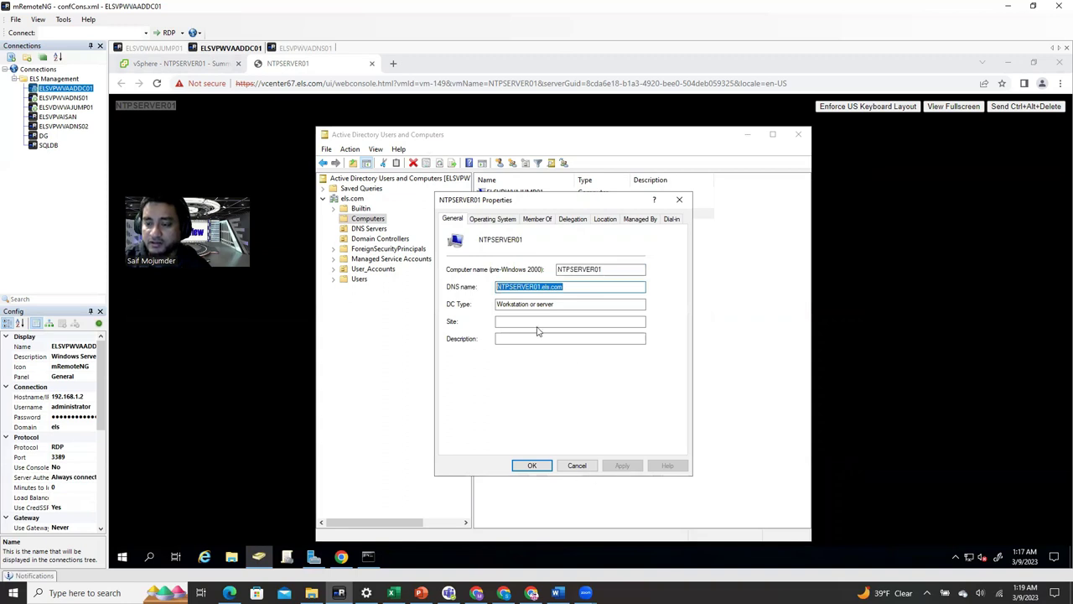
pyautogui.click(579, 287)
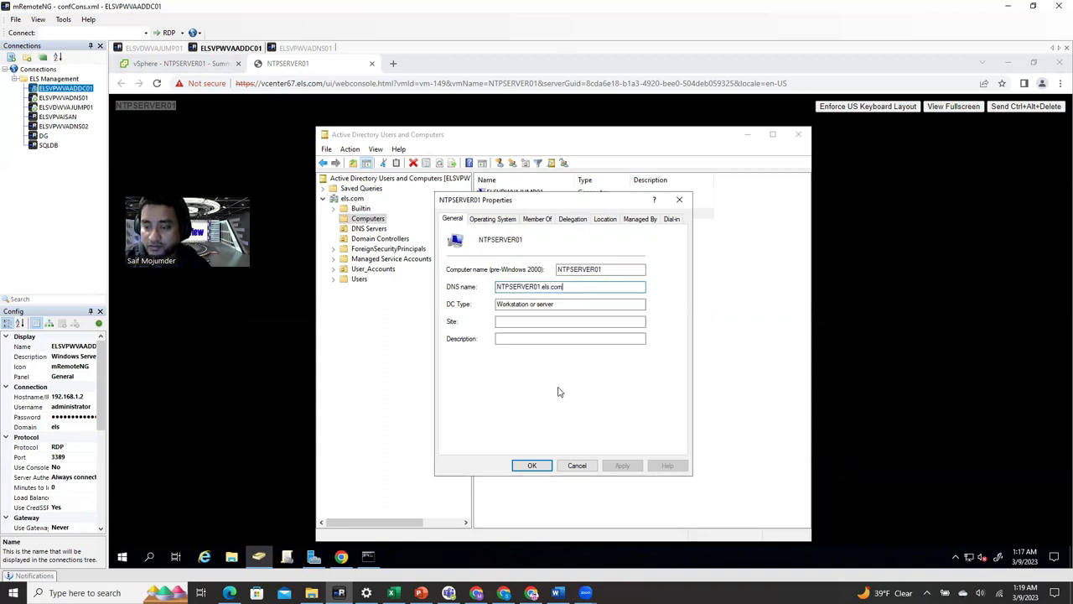
pyautogui.click(578, 466)
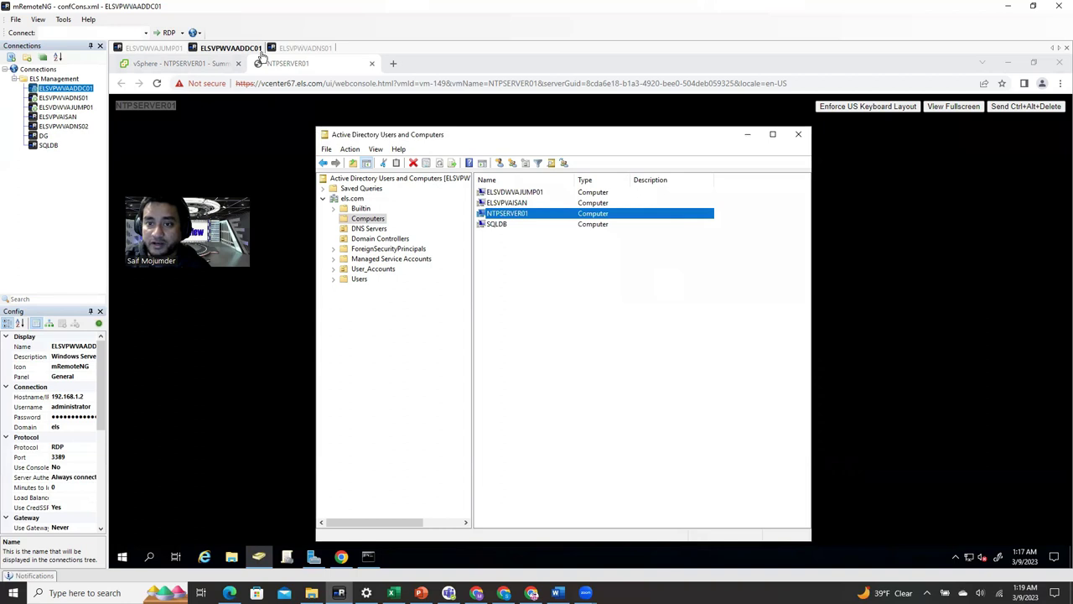
pyautogui.click(317, 49)
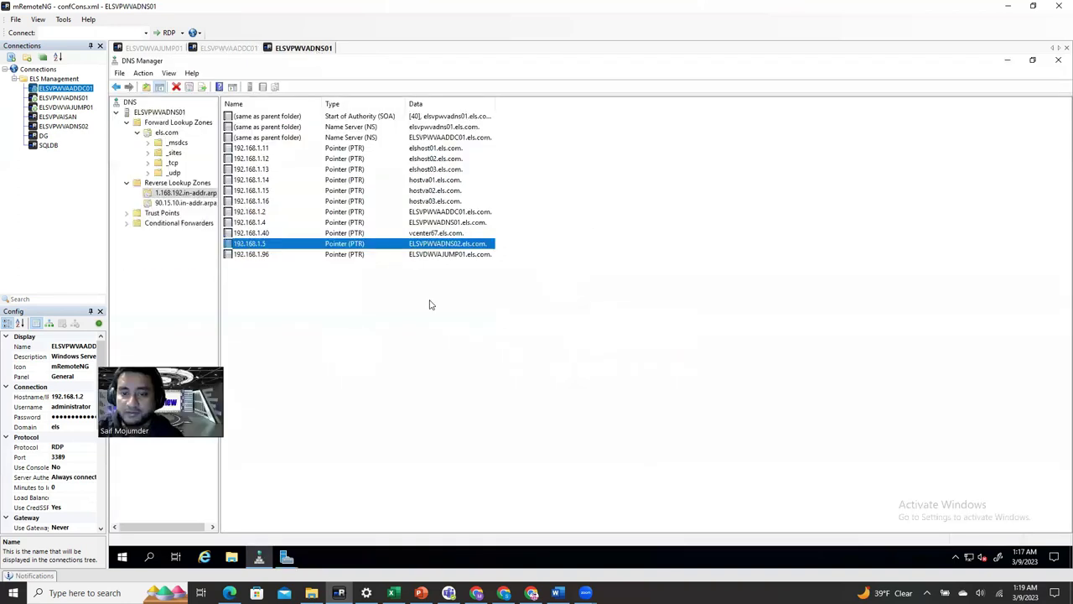
# - Review the 1.168.192.in-addr.arpa reverse zone, then refresh the els.com host records in DNS Manager
pyautogui.click(181, 194)
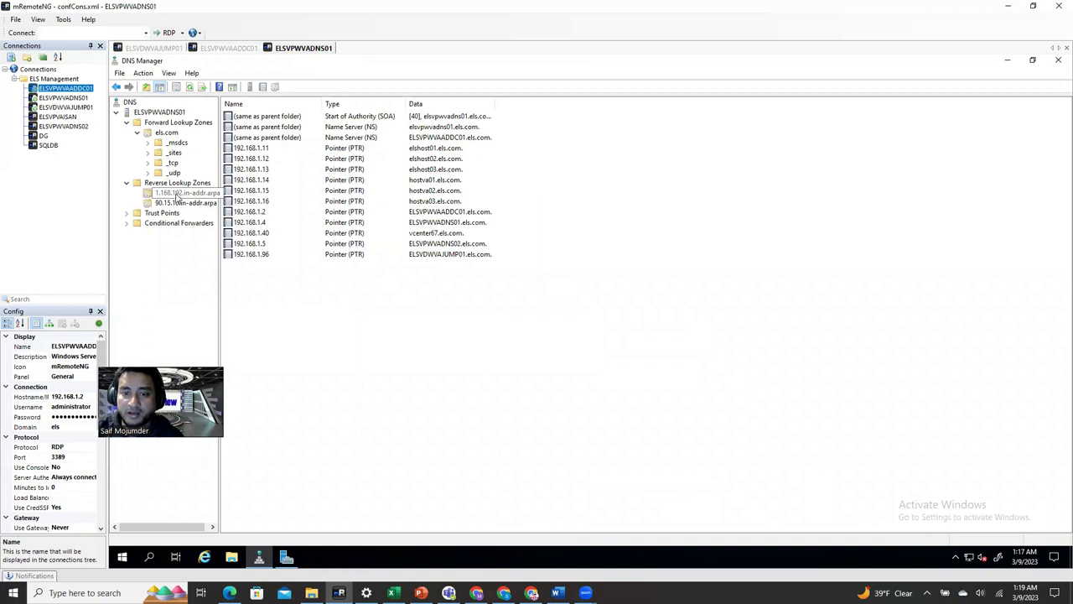
pyautogui.click(167, 133)
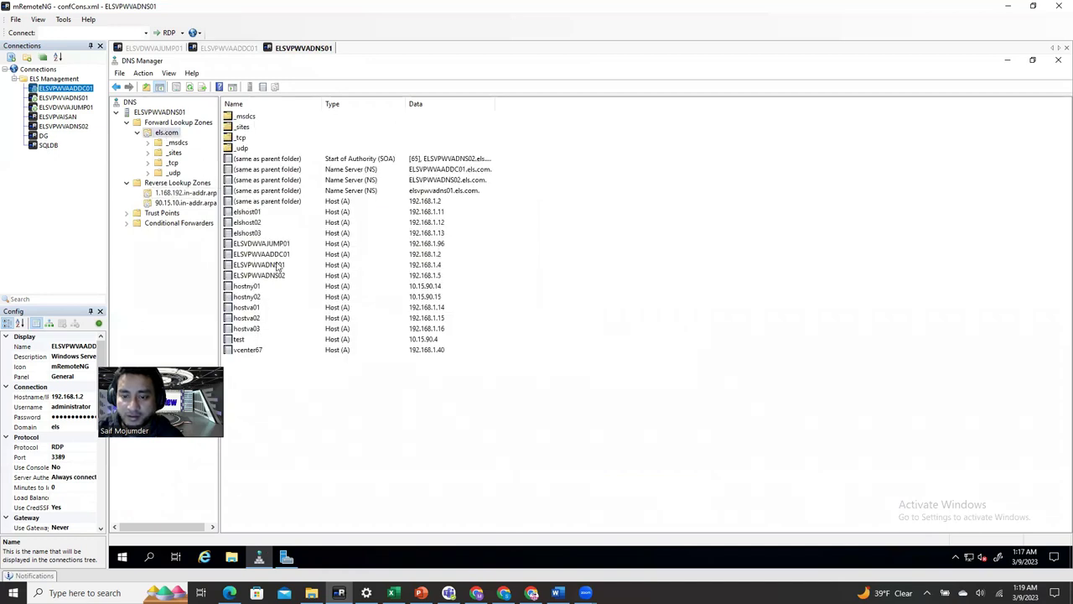
pyautogui.rightClick(667, 360)
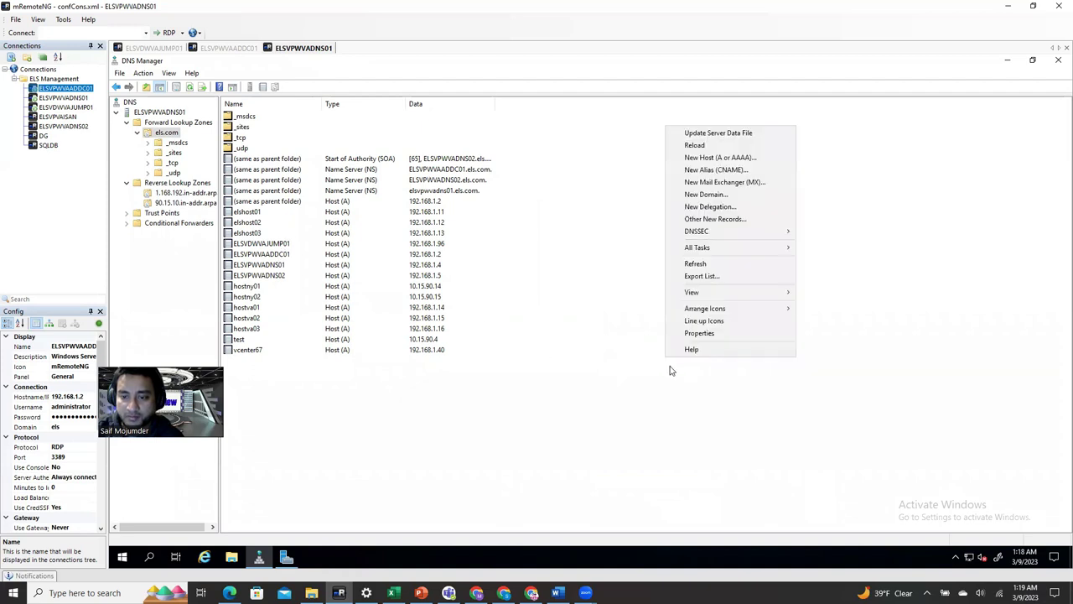
pyautogui.click(709, 265)
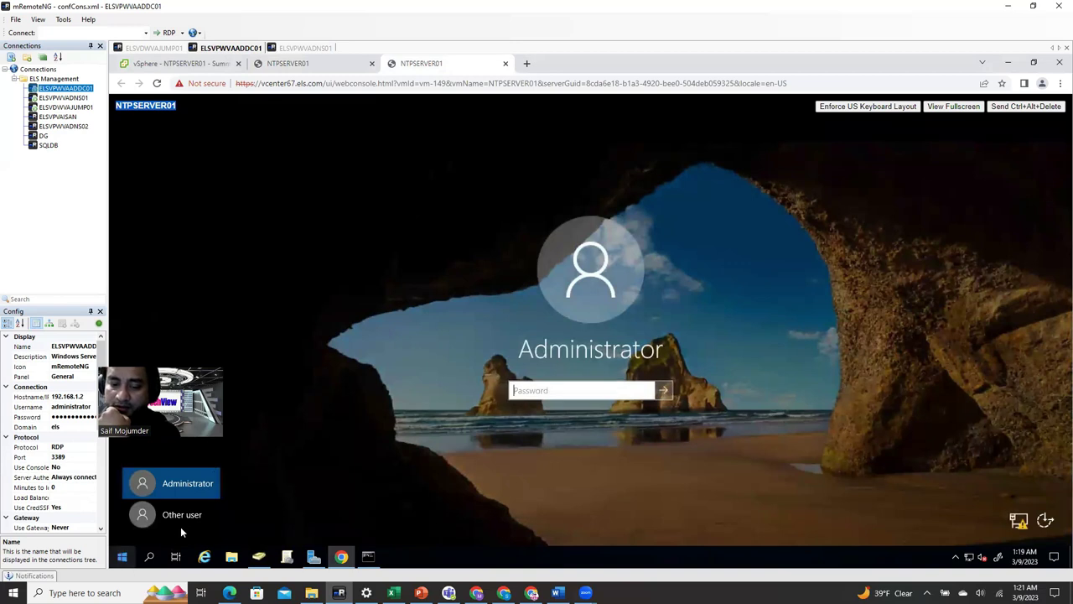
# - Sign in to NTPSERVER01 as Other user with the els\administrator account and its password
pyautogui.click(179, 515)
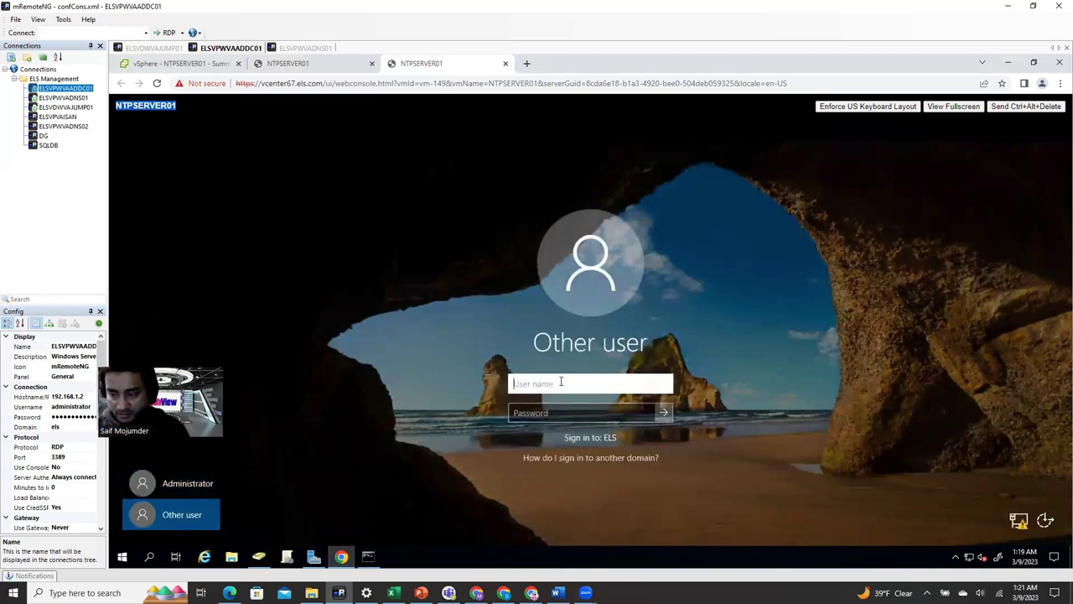
pyautogui.write('ad')
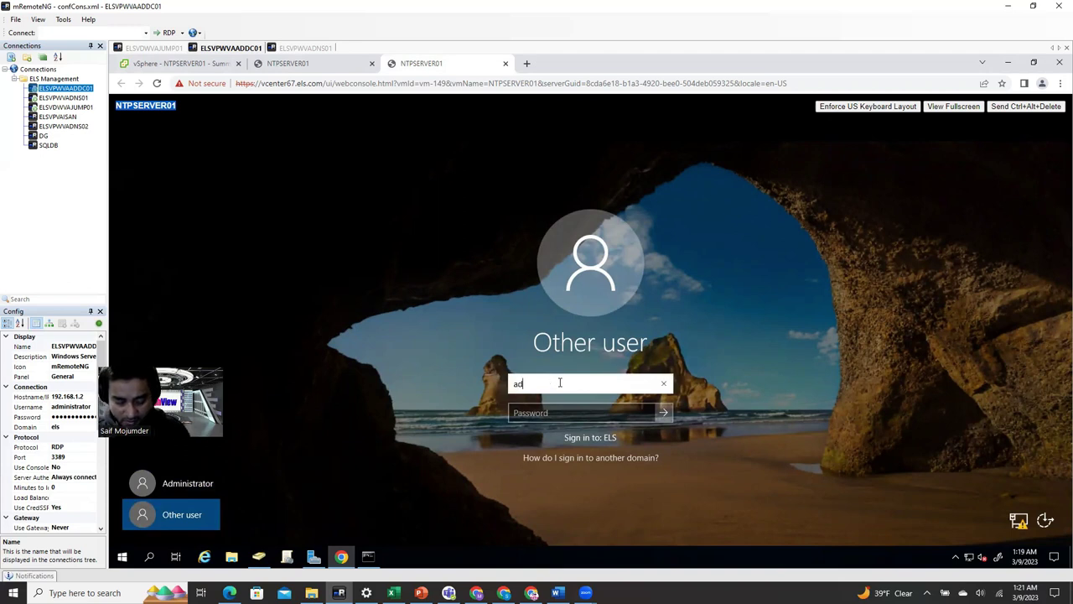
pyautogui.write('ministrator')
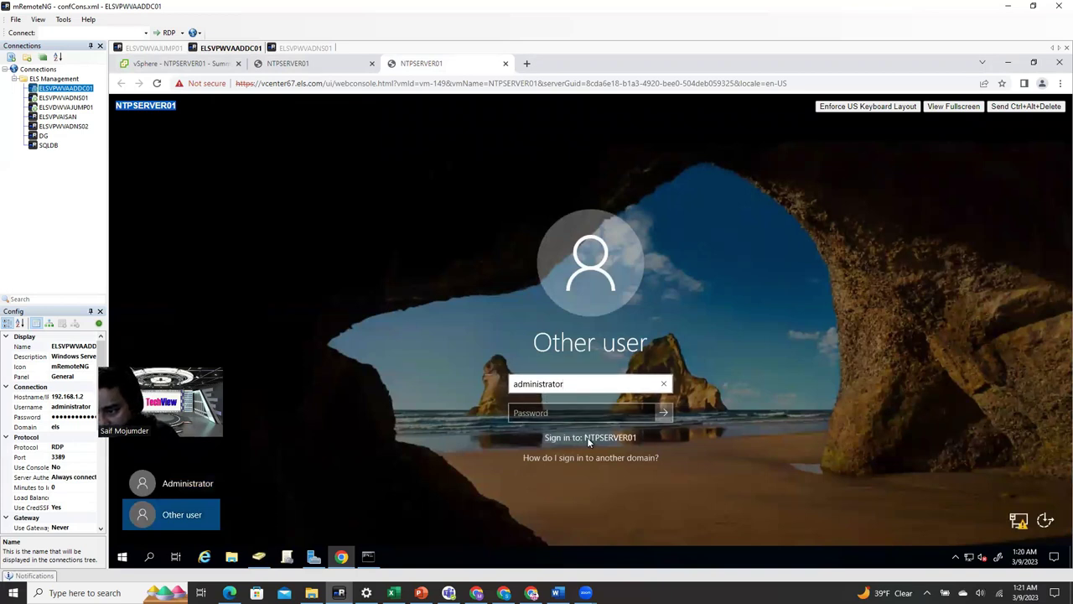
pyautogui.click(513, 383)
pyautogui.write('els\\')
pyautogui.write('\\')
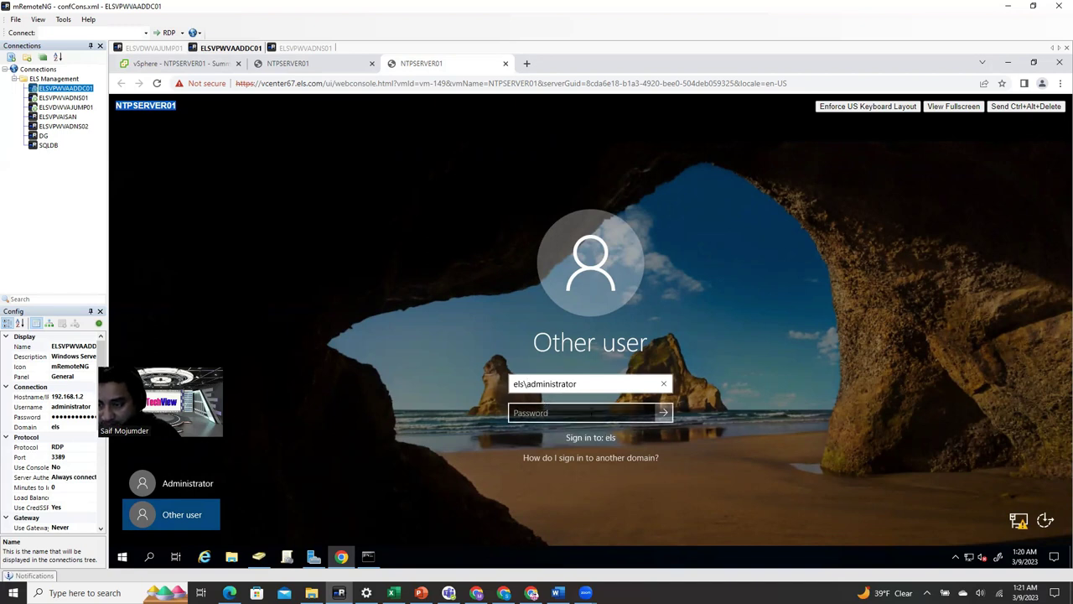
pyautogui.press('Tab')
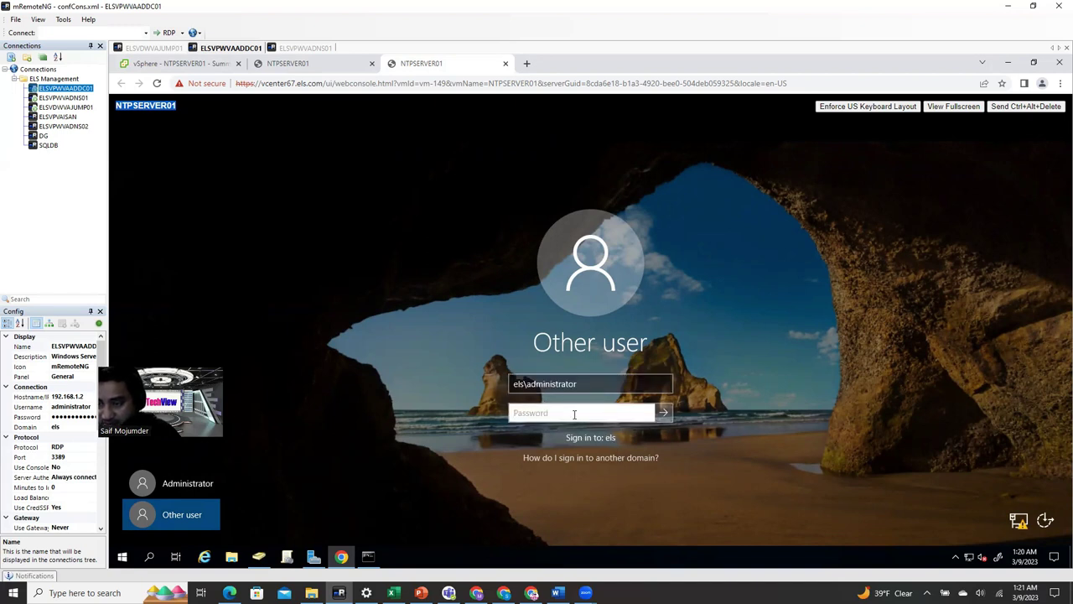
pyautogui.write('****')
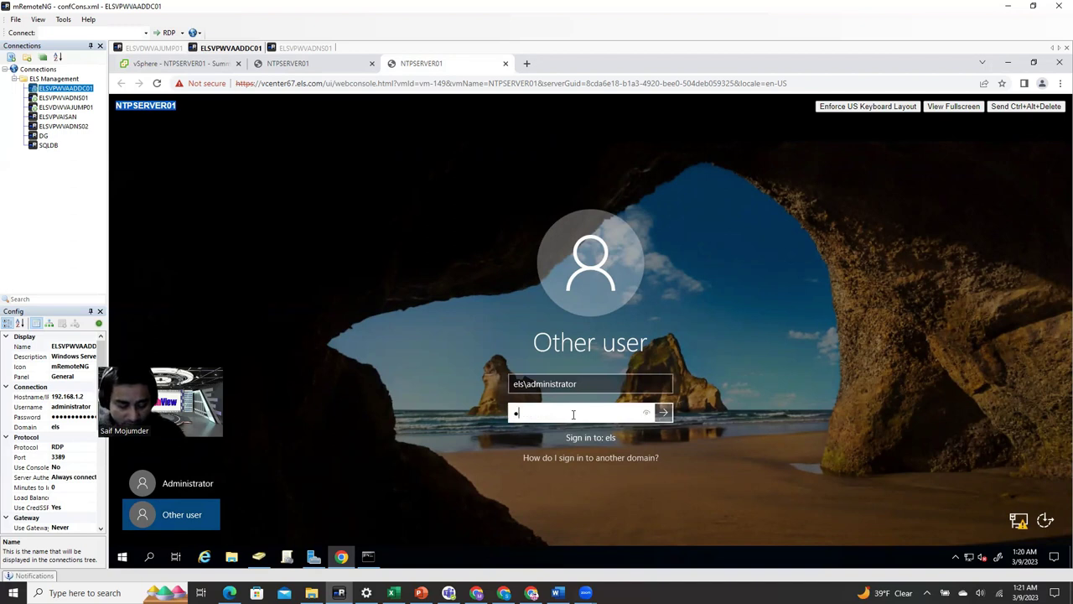
pyautogui.write('*********')
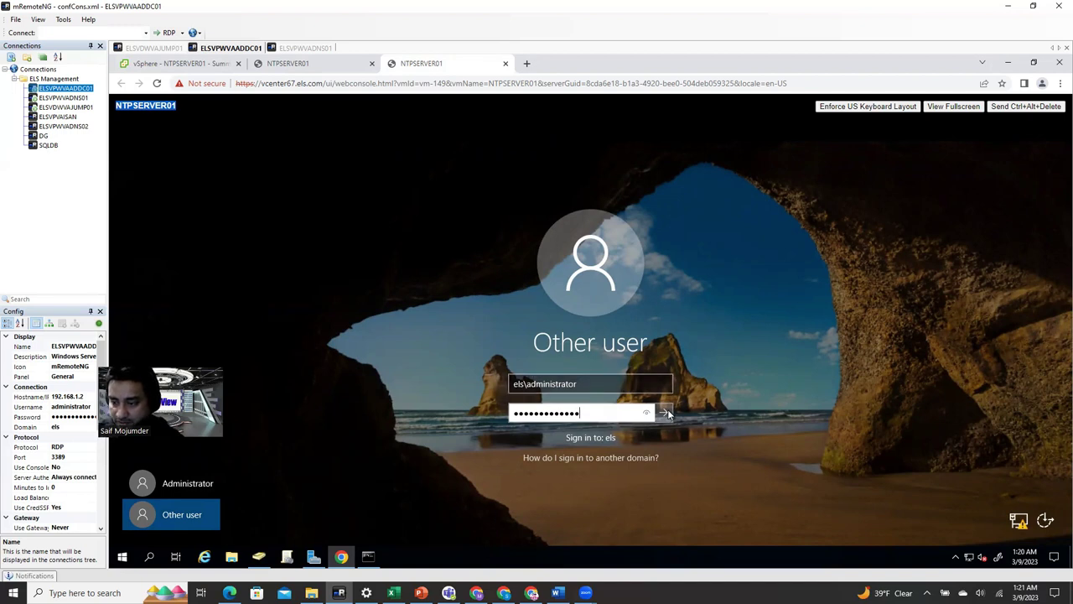
pyautogui.press('Return')
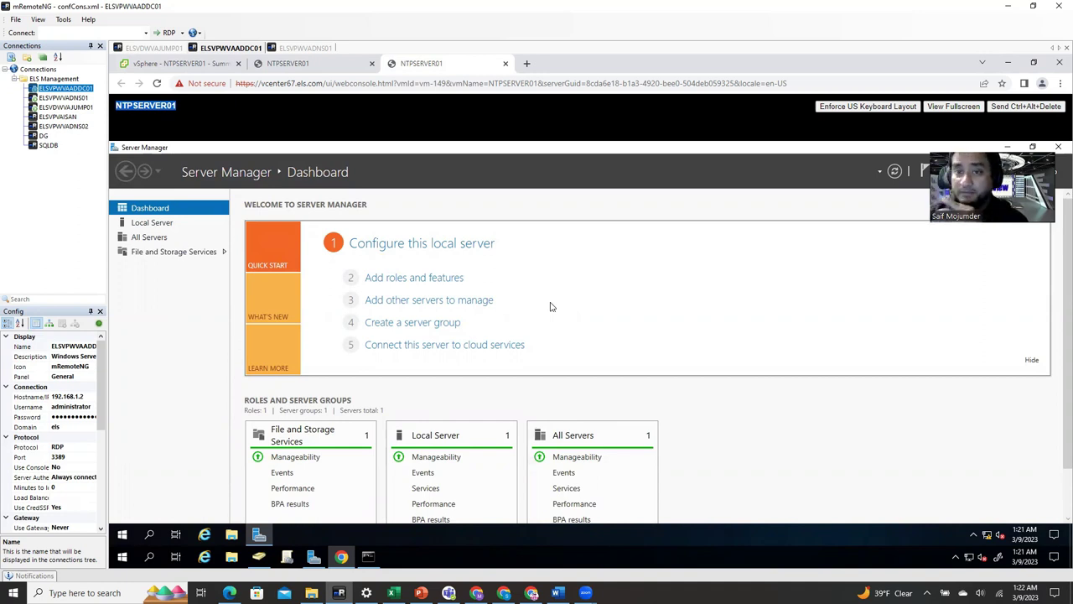
# - Return to the vSphere inventory and view the HostVA03 and NTPSERVER01 VM summaries
pyautogui.click(150, 65)
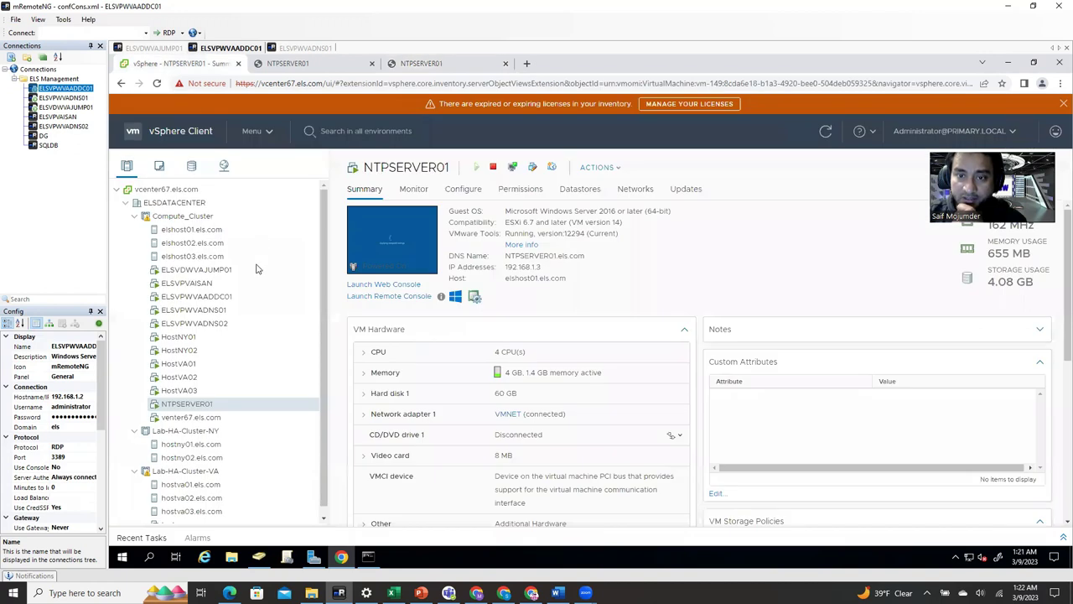
pyautogui.click(190, 391)
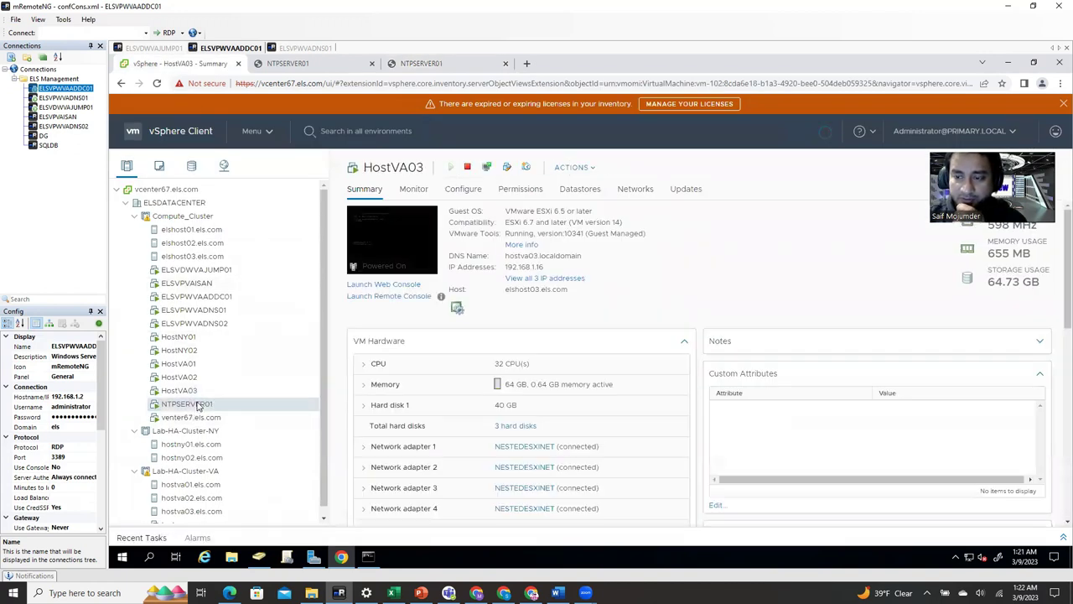
pyautogui.click(175, 405)
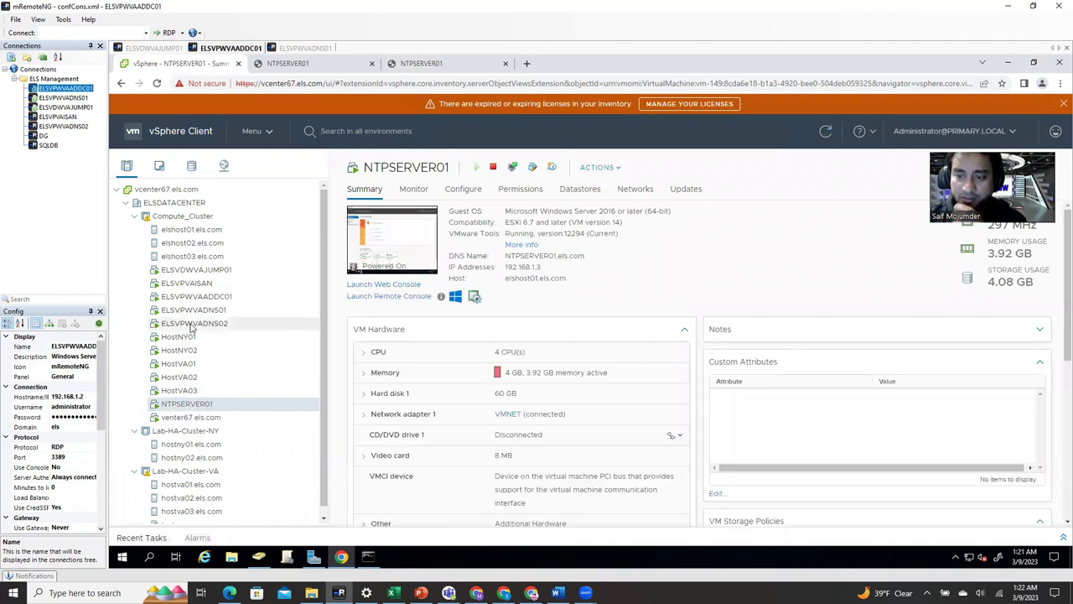
# - Review HostVA02's VMware Tools time settings under VM Options, then cancel without changes
pyautogui.rightClick(189, 378)
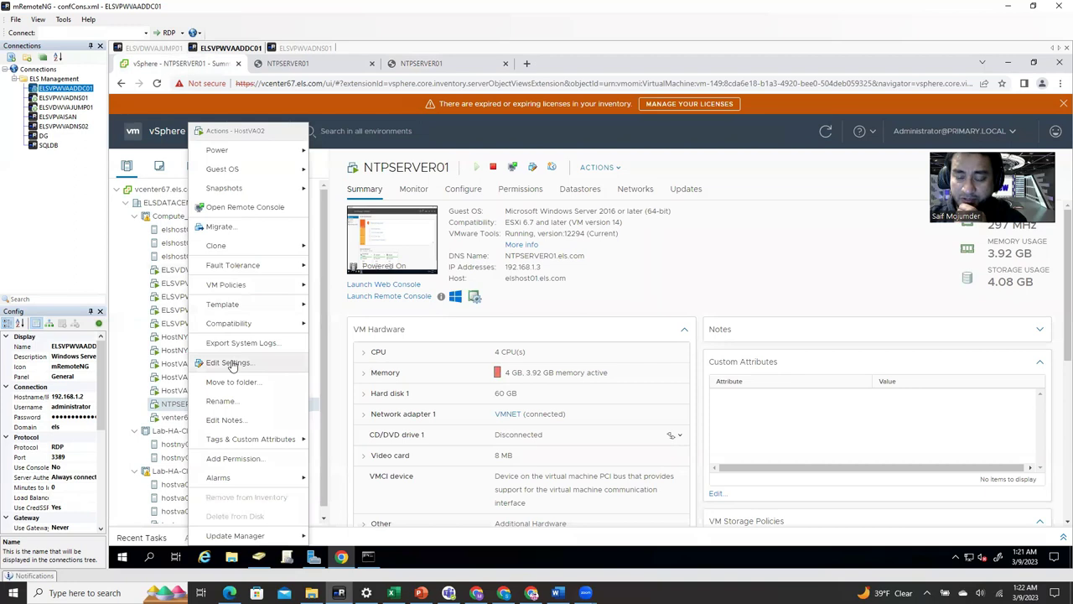
pyautogui.click(228, 362)
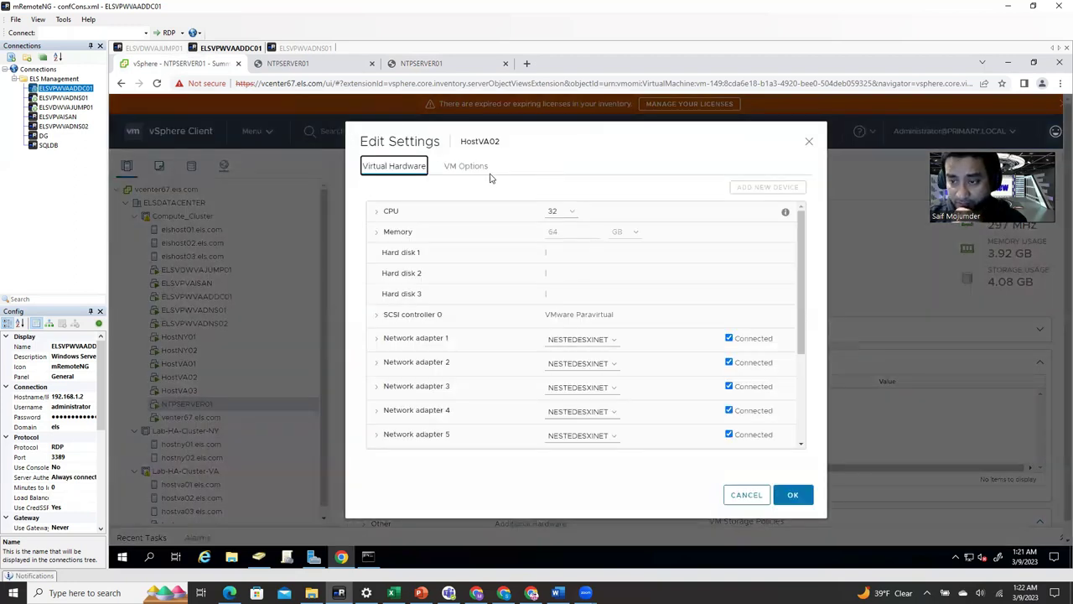
pyautogui.click(480, 177)
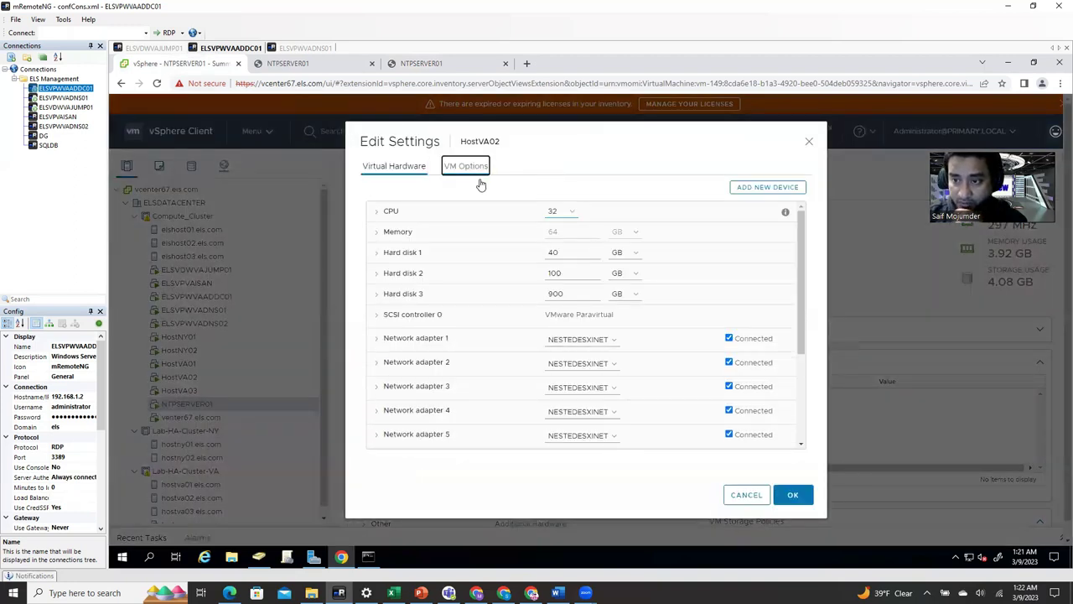
pyautogui.click(417, 290)
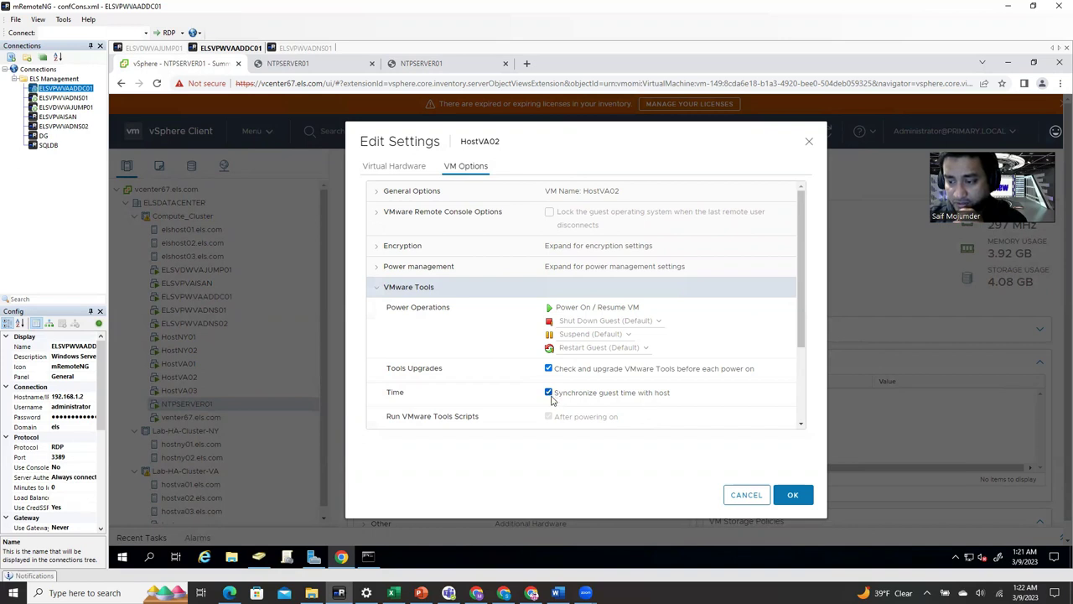
pyautogui.click(745, 496)
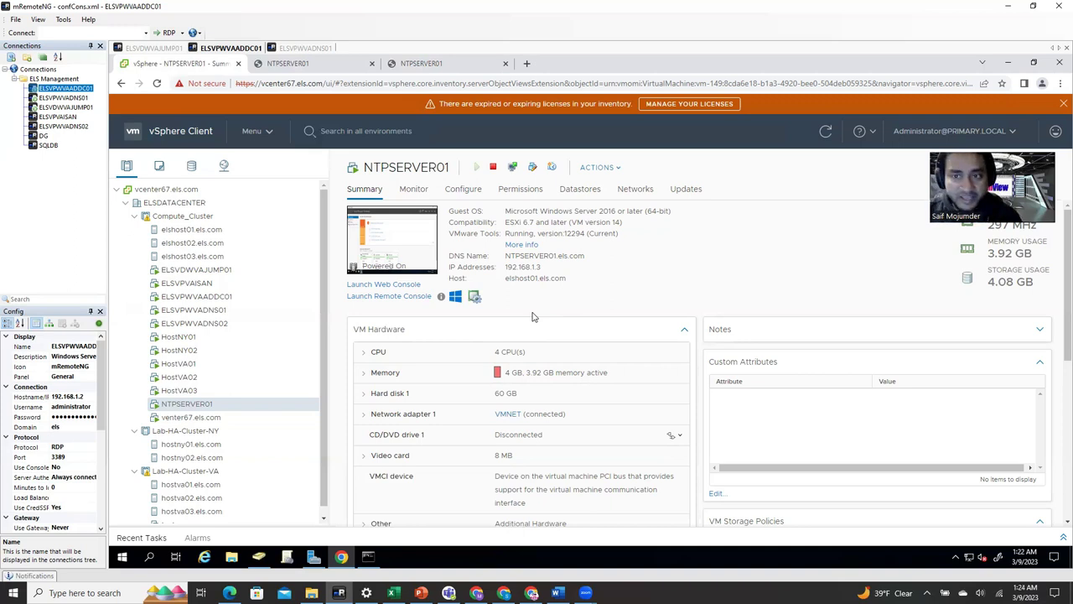
# - Duplicate the ELSVPWVAADDC01 connection in mRemoteNG and rename the copy NTPSERVER01
pyautogui.click(342, 68)
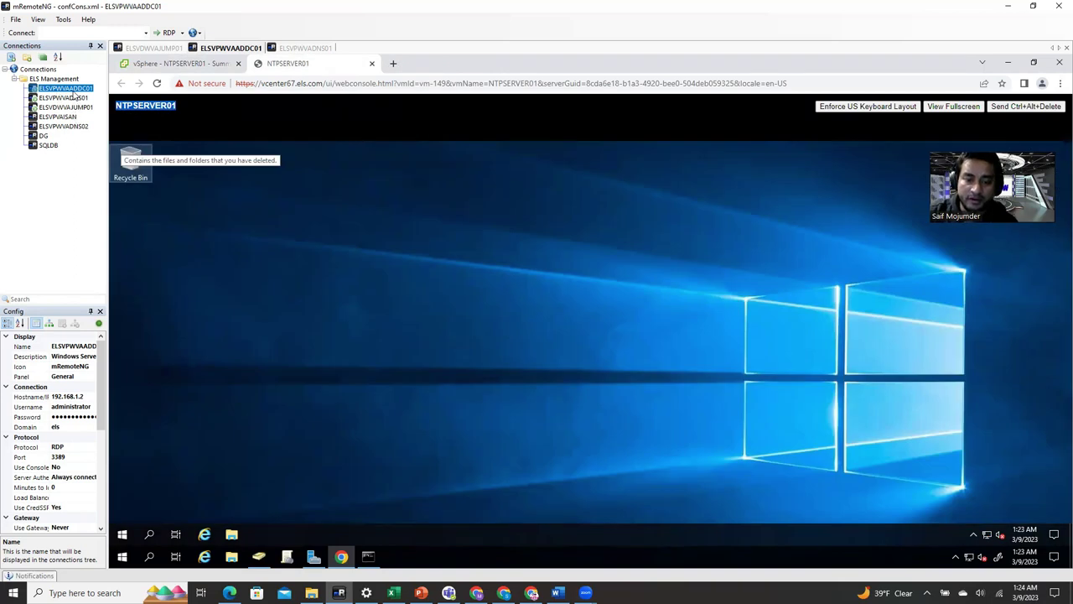
pyautogui.rightClick(73, 90)
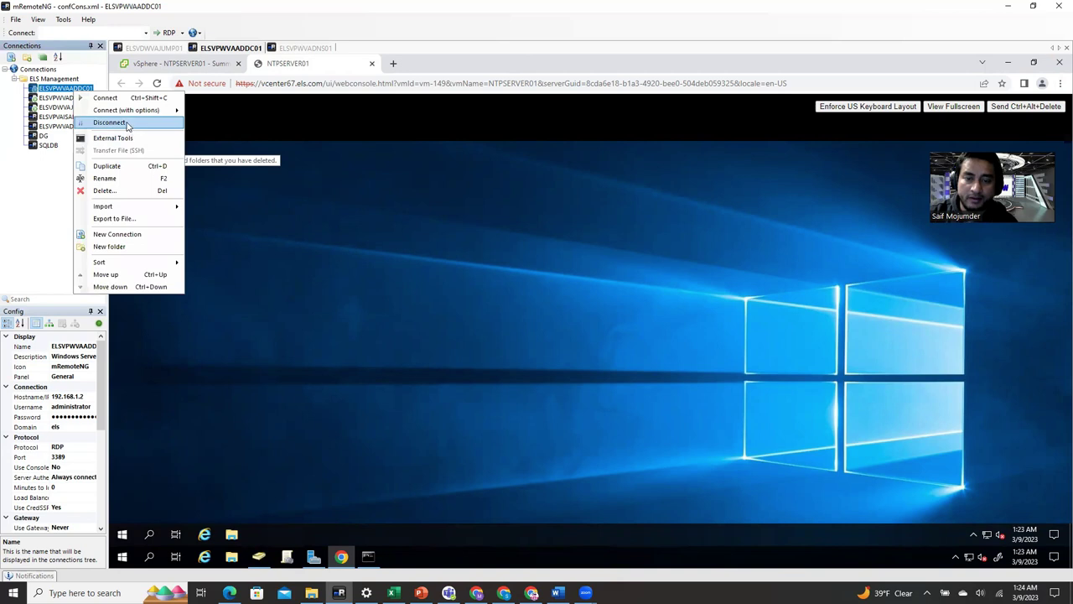
pyautogui.click(110, 166)
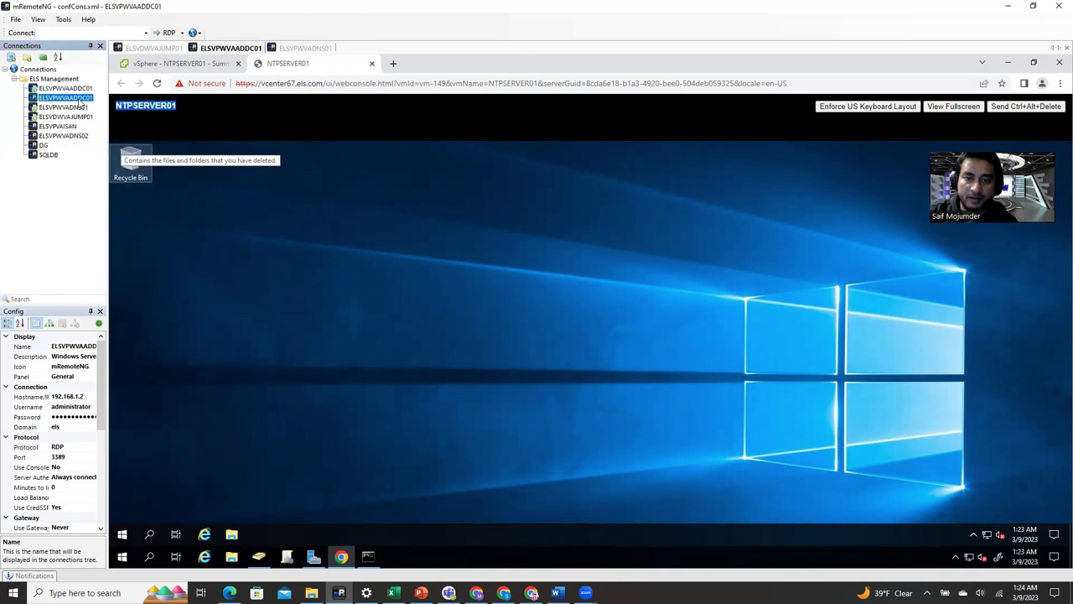
pyautogui.click(71, 345)
pyautogui.click(71, 345)
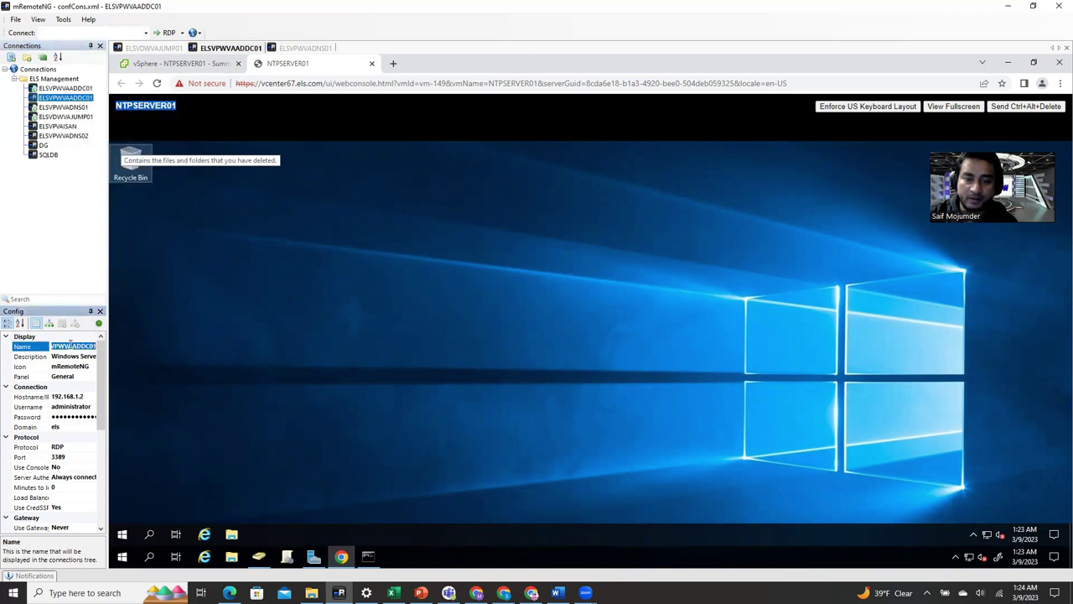
pyautogui.write('NTPSERVER01')
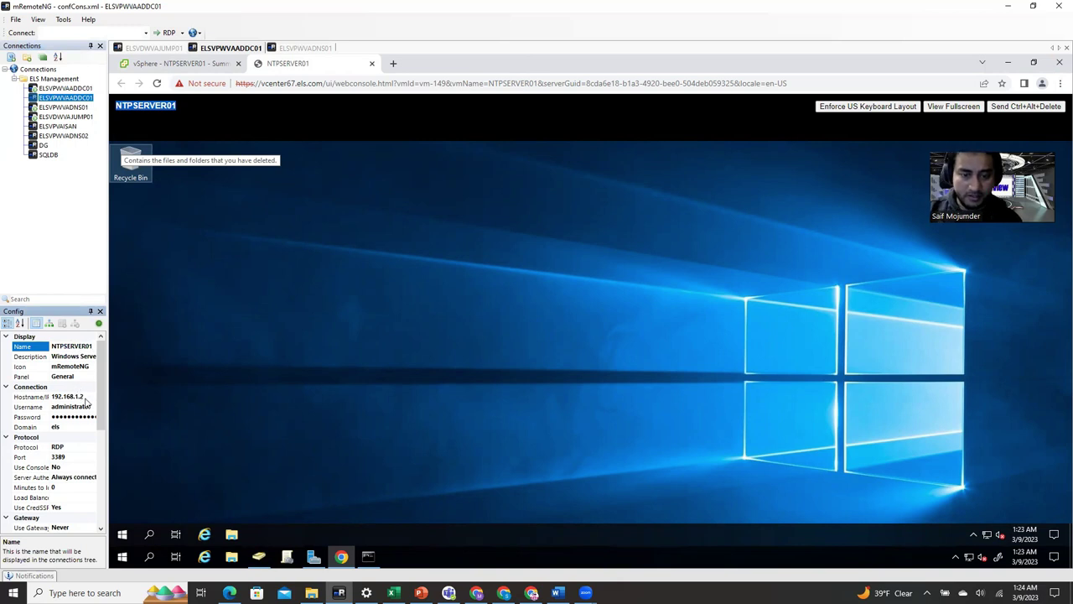
# - Set the NTPSERVER01 connection's host to 192.168.1.3 and connect to it over RDP
pyautogui.click(89, 395)
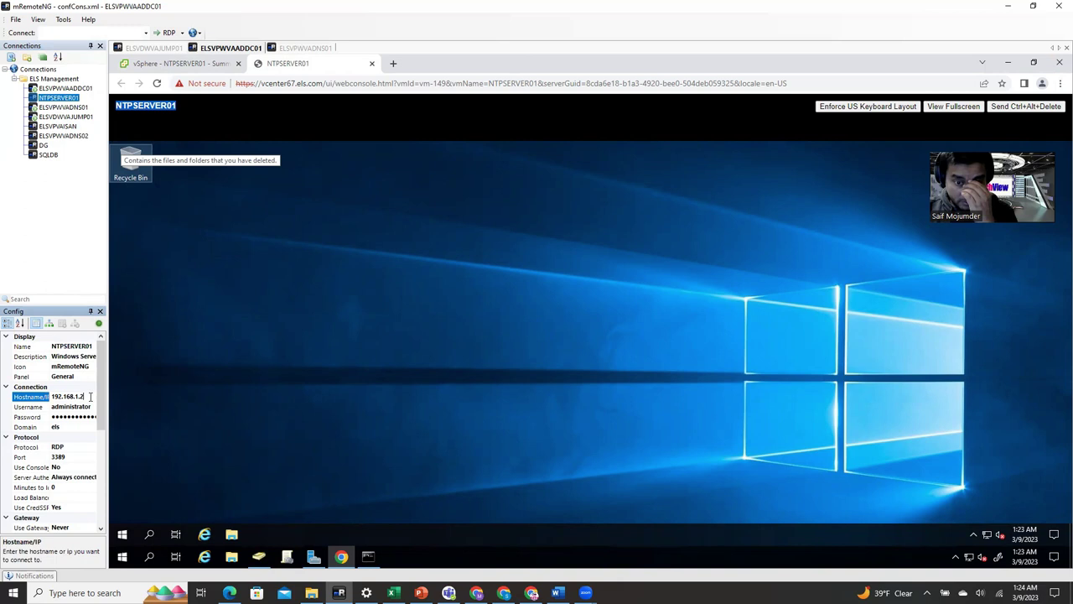
pyautogui.press('BackSpace')
pyautogui.write('3')
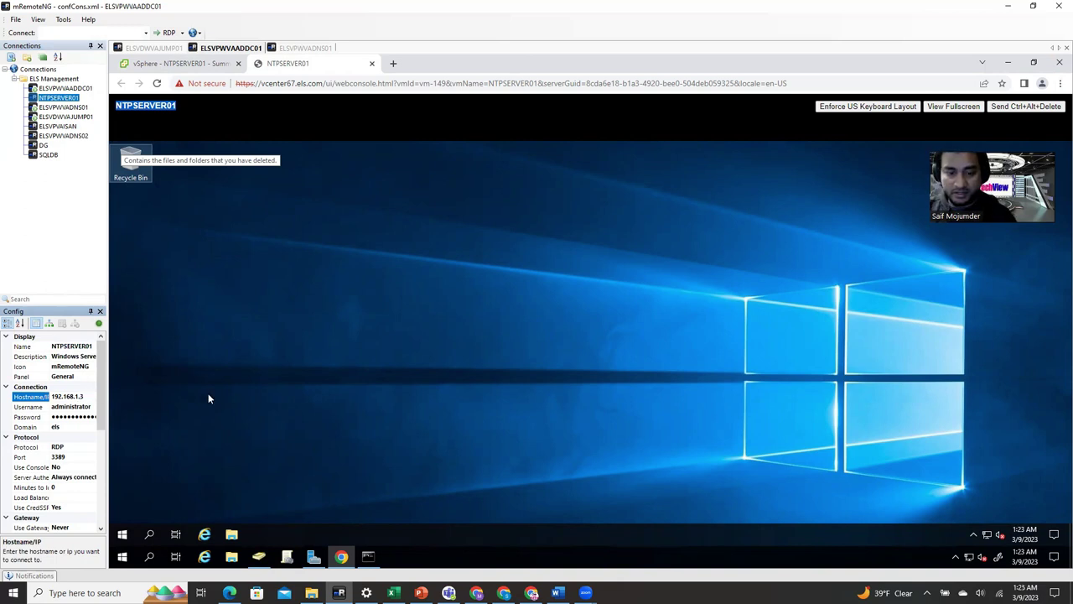
pyautogui.click(209, 399)
pyautogui.click(67, 99)
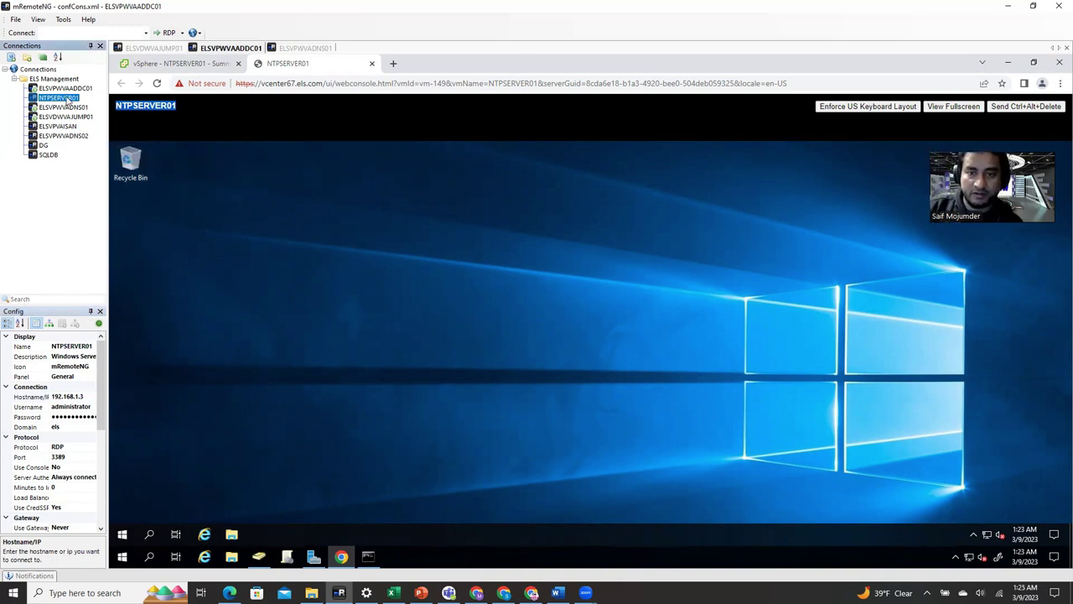
pyautogui.doubleClick(67, 99)
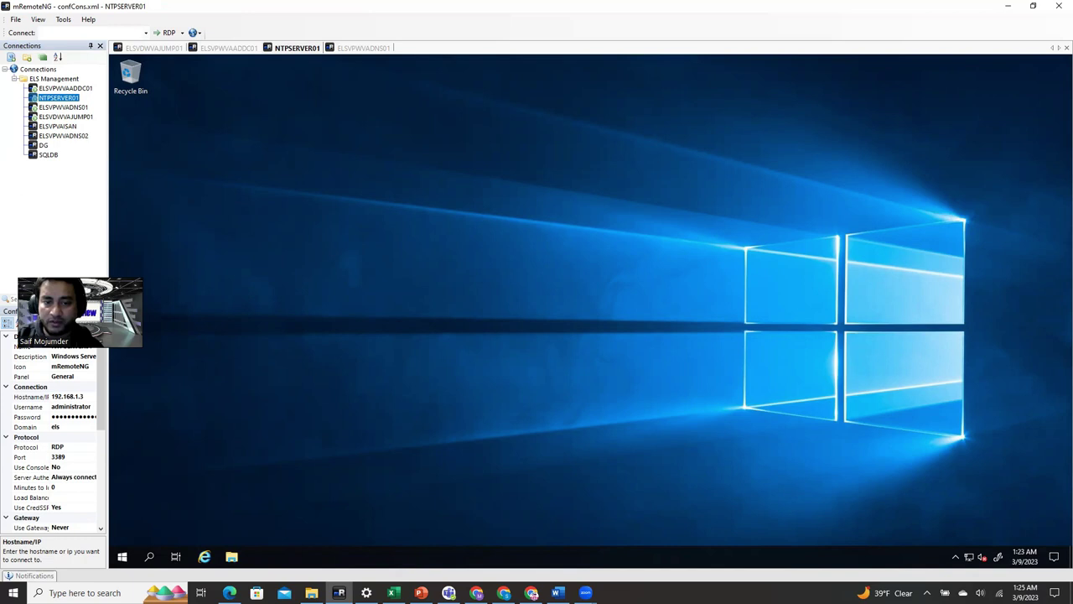
# - Launch Windows PowerShell (Admin) on NTPSERVER01 and copy 'net stop w32time' from the Word guide
pyautogui.rightClick(123, 557)
pyautogui.click(215, 404)
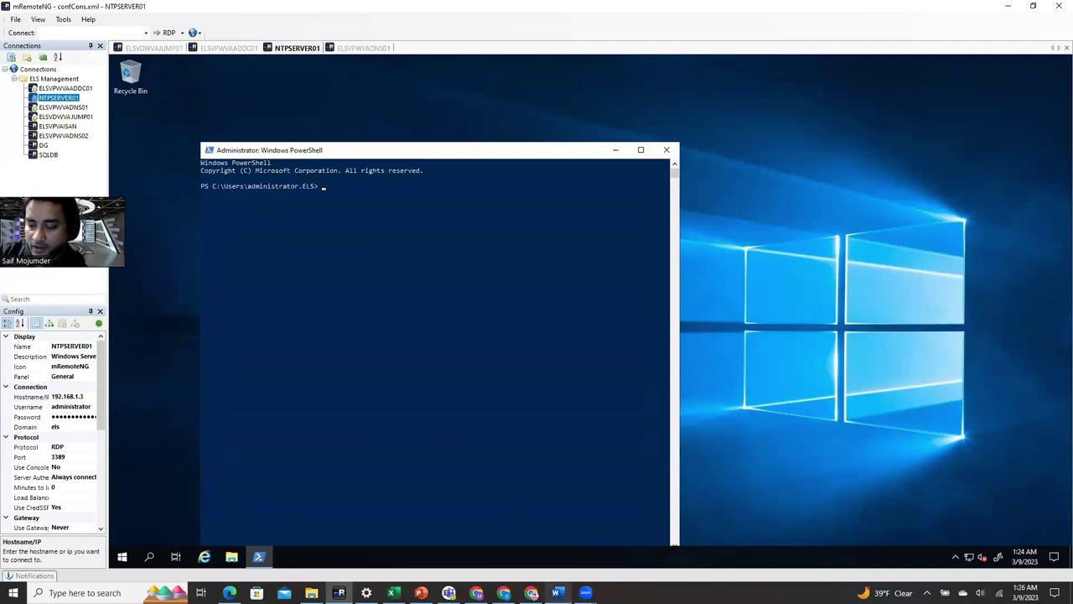
pyautogui.click(556, 593)
pyautogui.scroll(-4, 535, 398)
pyautogui.scroll(-5, 536, 398)
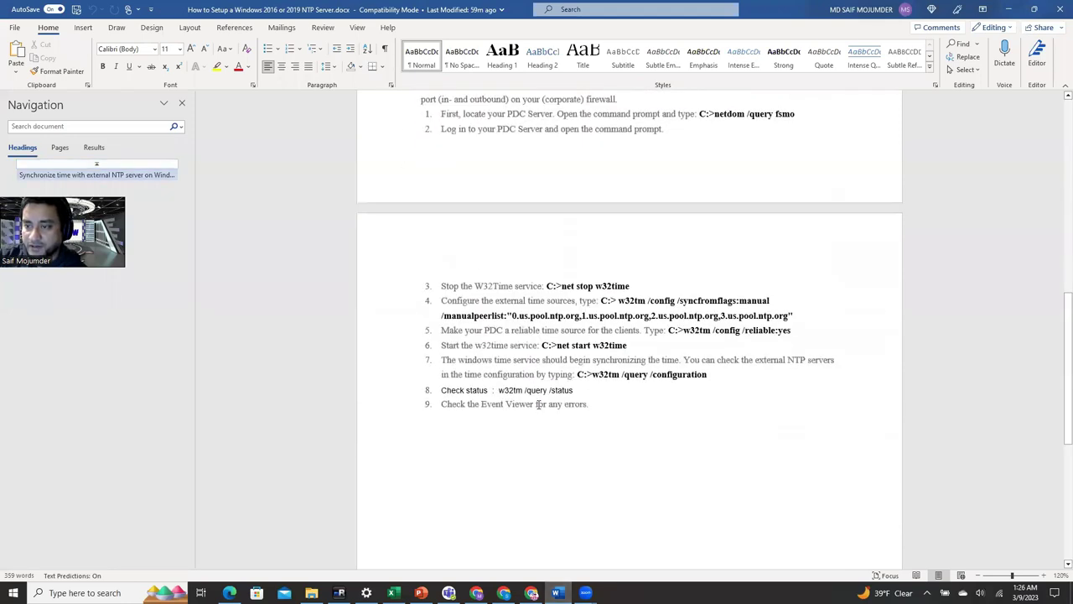
pyautogui.scroll(1, 538, 403)
pyautogui.moveTo(562, 349); pyautogui.dragTo(621, 350)
pyautogui.hotkey('ctrl', 'c')
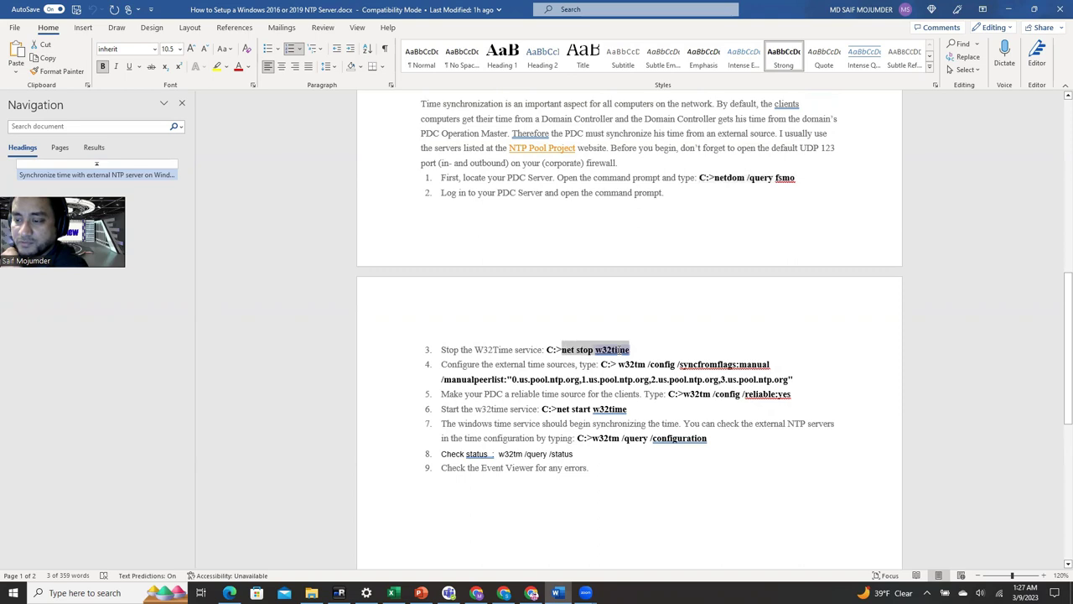
pyautogui.rightClick(622, 349)
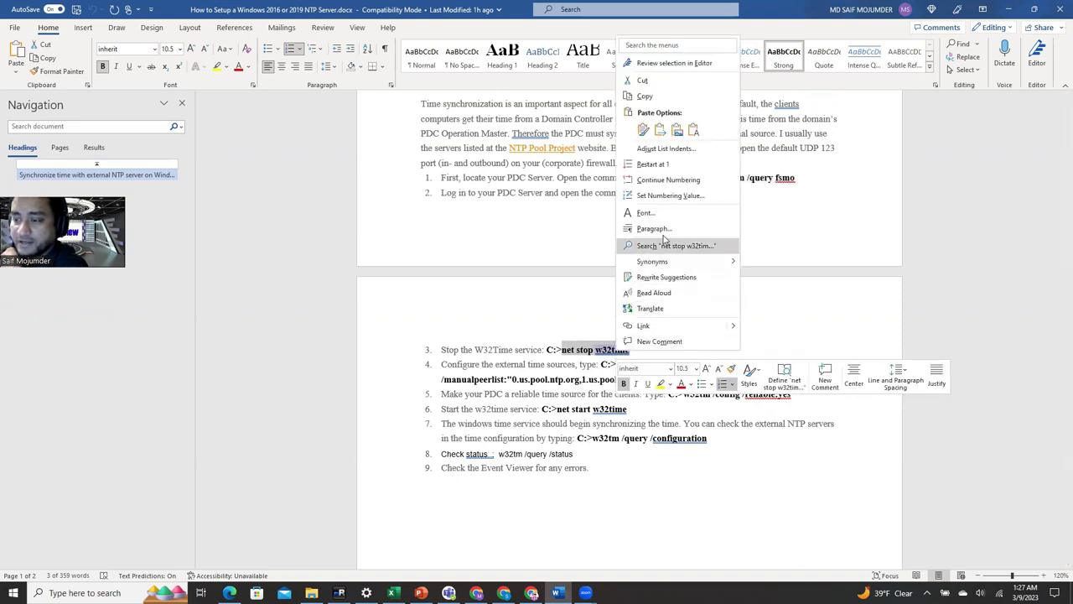
pyautogui.click(662, 96)
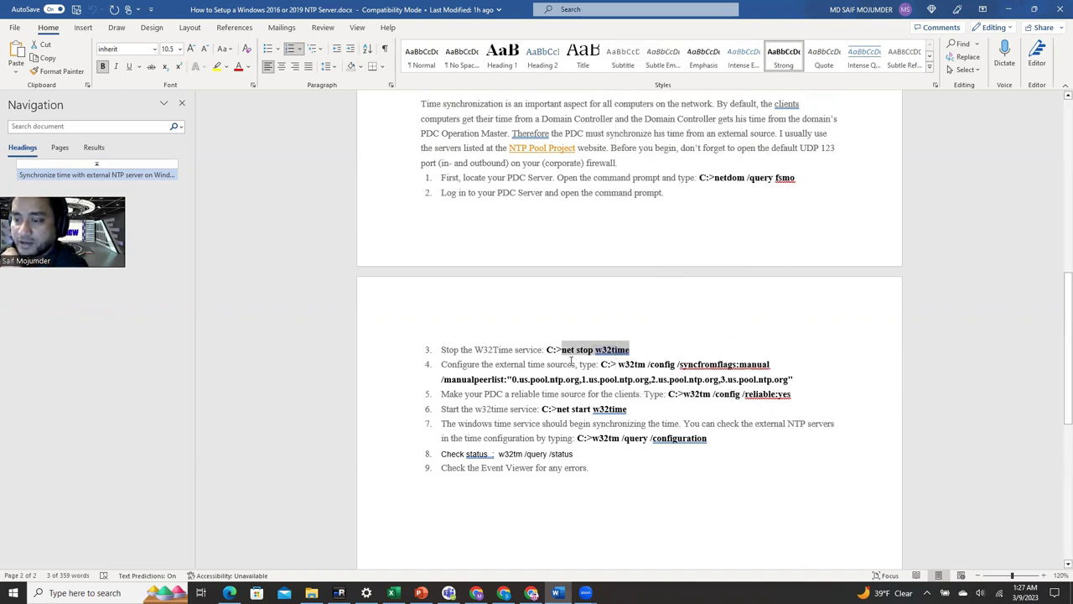
pyautogui.hotkey('alt', 'Tab')
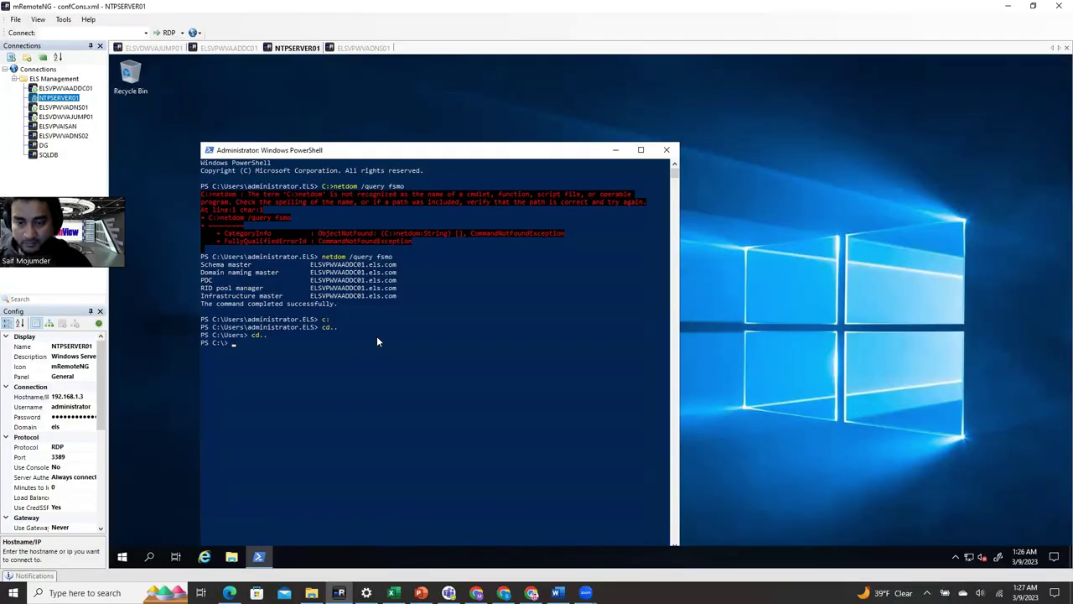
# - Run 'net stop w32time' in PowerShell, then select step 4's w32tm /config manualpeerlist command
pyautogui.hotkey('ctrl', 'v')
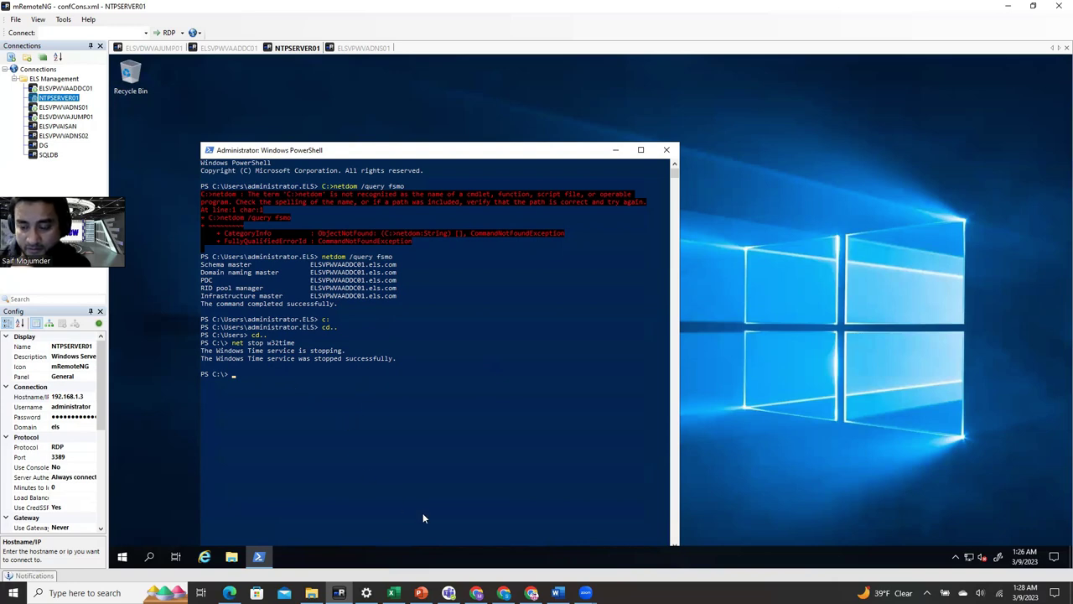
pyautogui.click(557, 593)
pyautogui.moveTo(561, 350); pyautogui.dragTo(796, 379)
pyautogui.hotkey('ctrl', 'c')
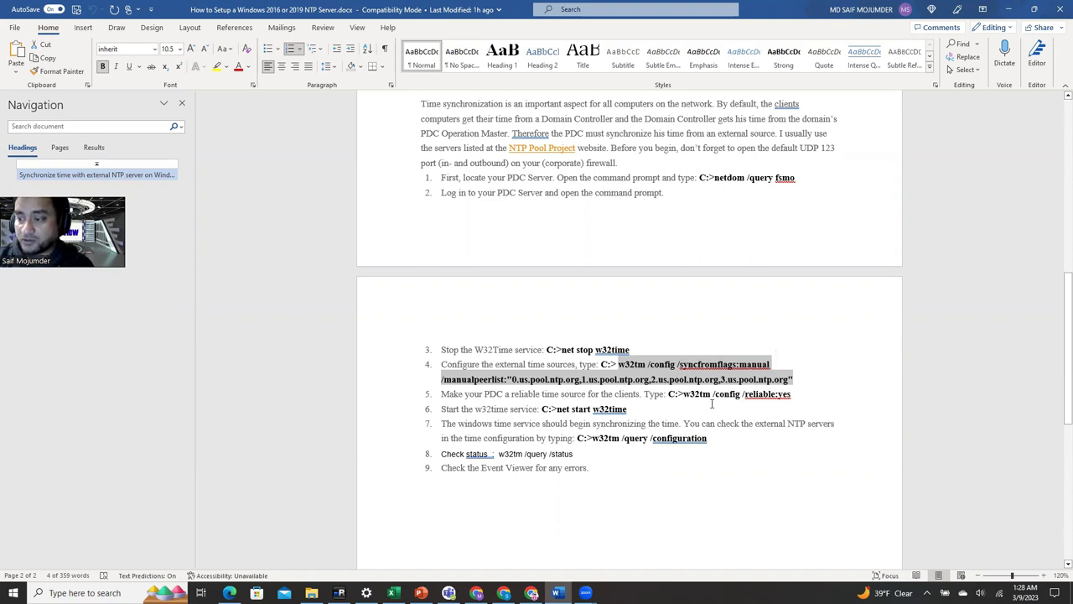
# - Copy step 4's w32tm /config manualpeerlist command and run it in the server's PowerShell
pyautogui.rightClick(688, 378)
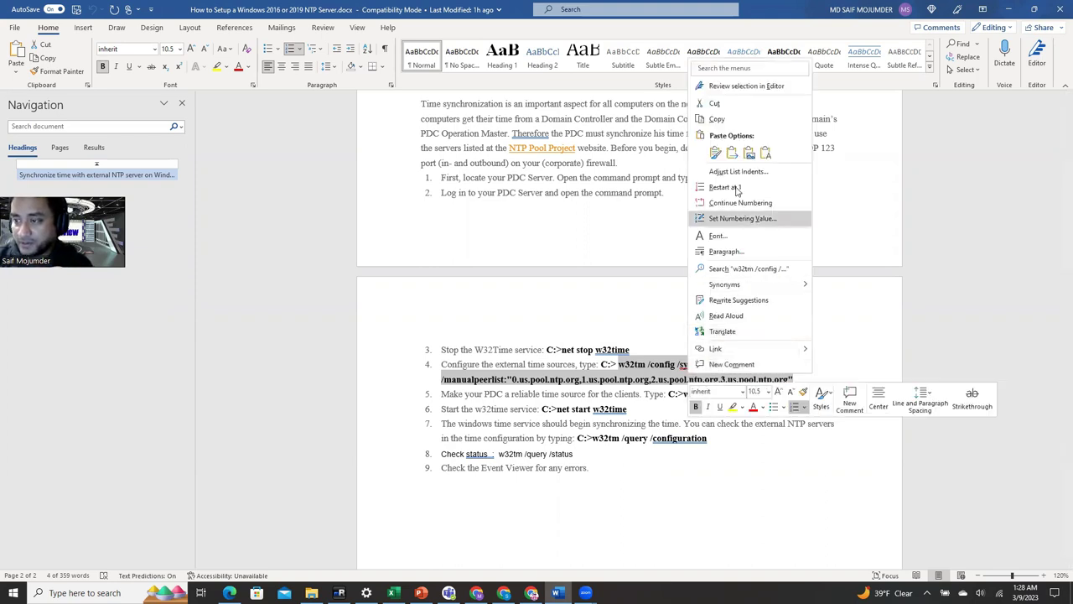
pyautogui.click(746, 126)
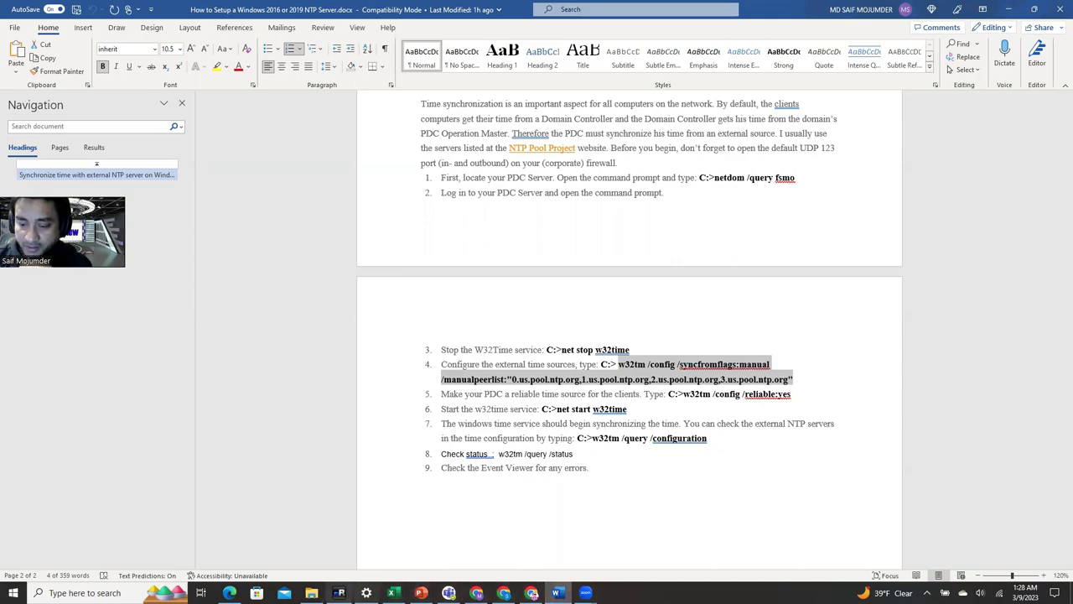
pyautogui.click(339, 592)
pyautogui.rightClick(290, 402)
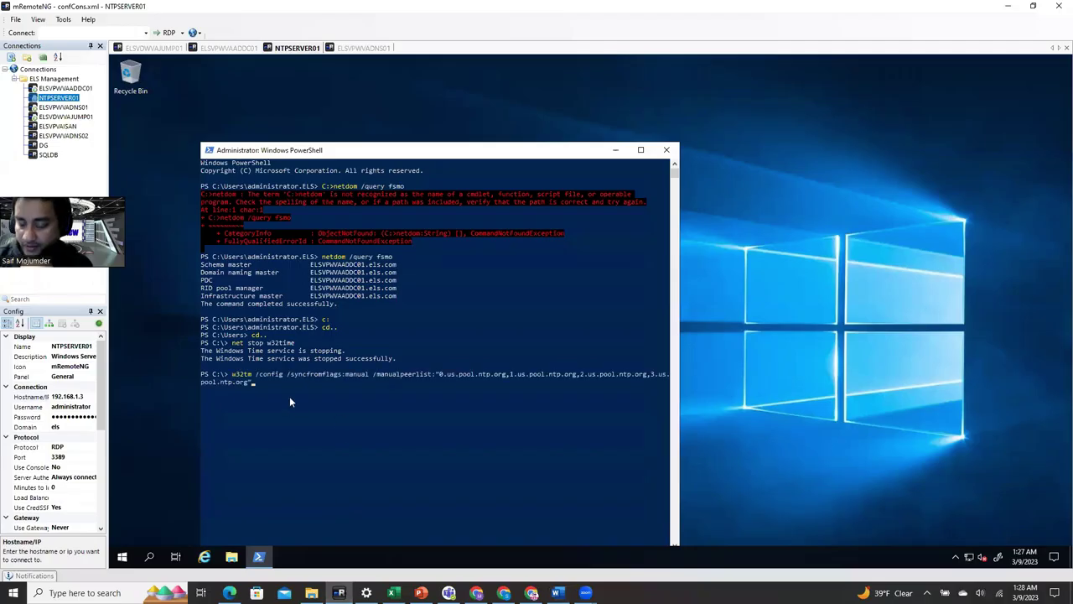
pyautogui.press('Return')
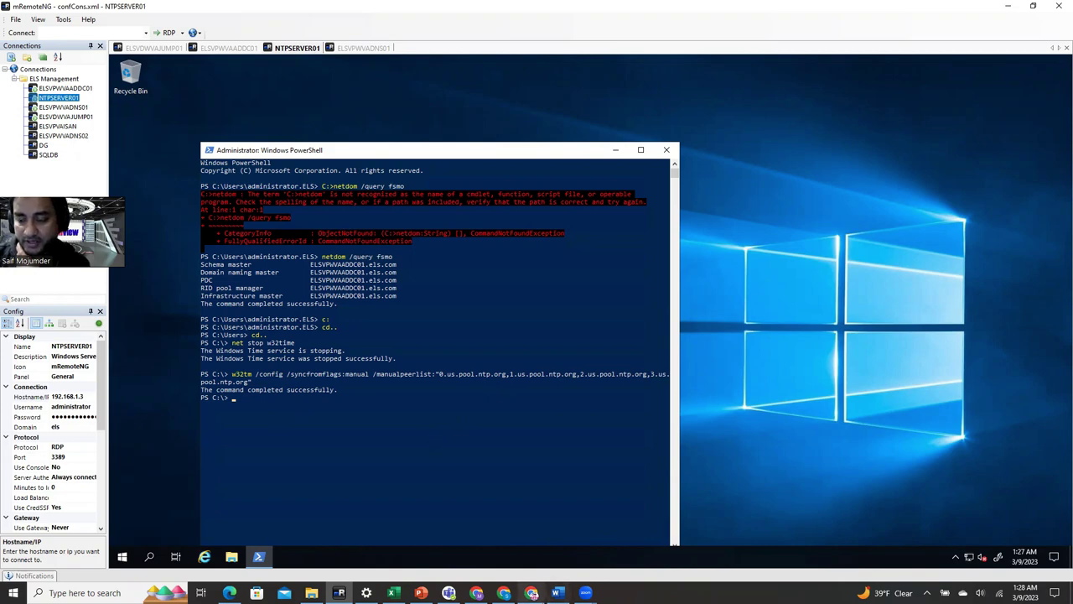
# - Run step 5's w32tm /config /reliable:yes in PowerShell, then select step 6's net start w32time
pyautogui.click(557, 593)
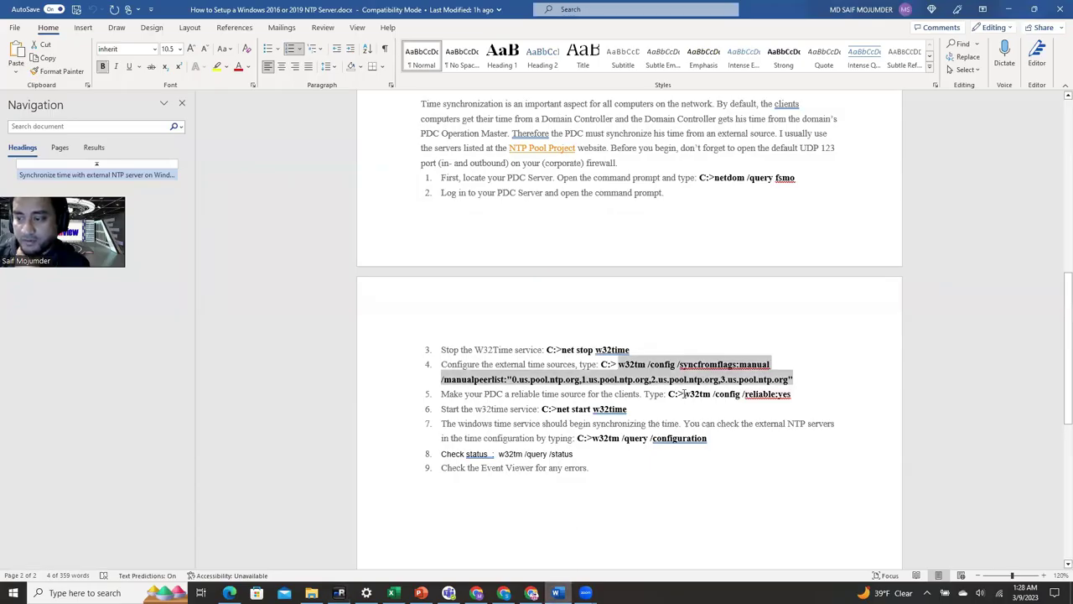
pyautogui.doubleClick(685, 394)
pyautogui.moveTo(745, 399); pyautogui.dragTo(792, 395)
pyautogui.hotkey('ctrl', 'c')
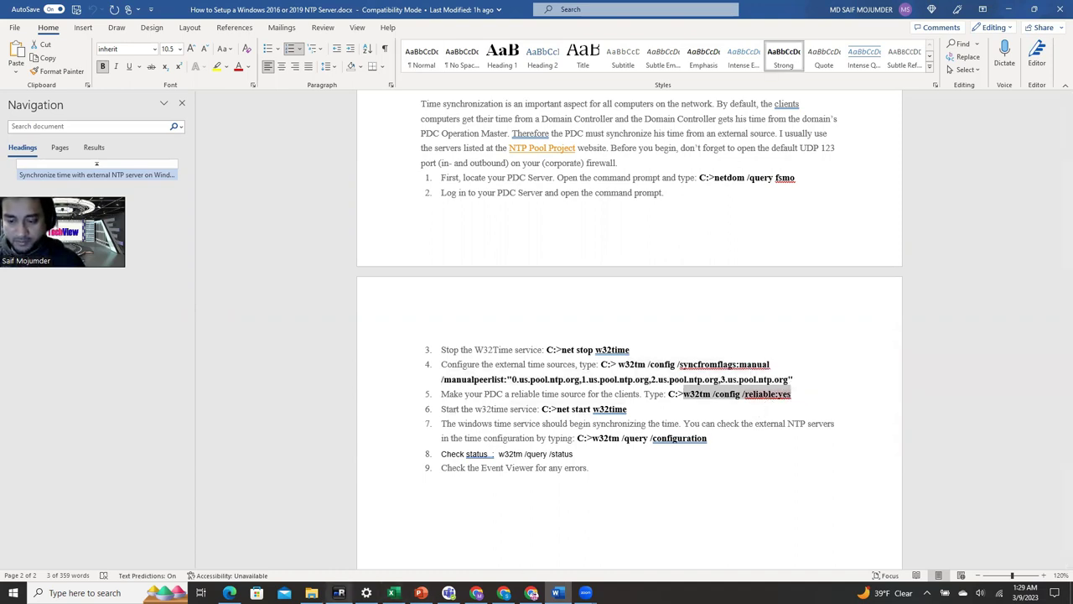
pyautogui.click(339, 593)
pyautogui.rightClick(353, 439)
pyautogui.press('Return')
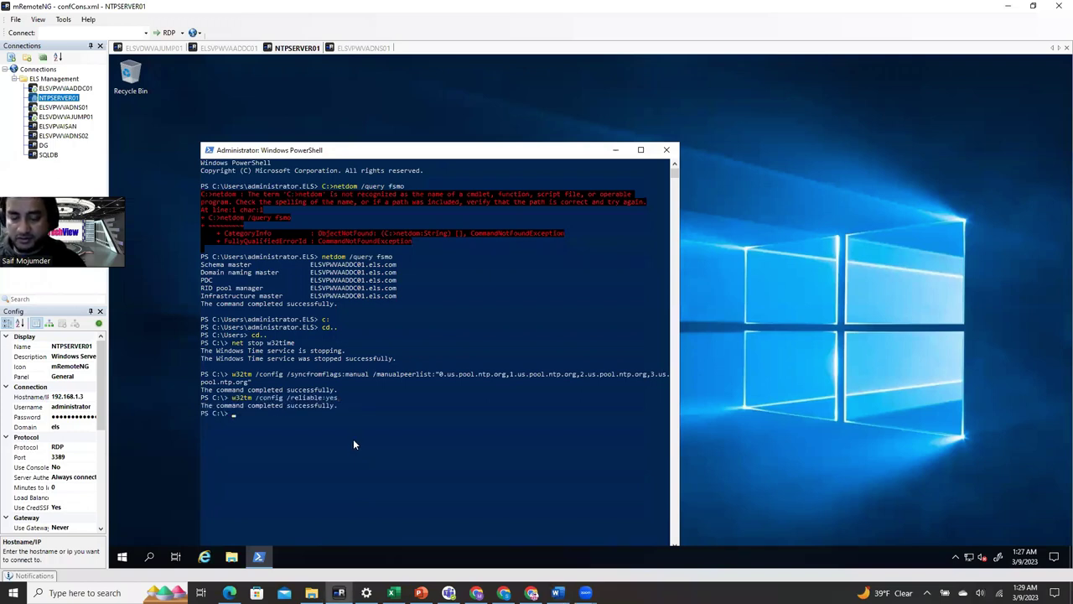
pyautogui.click(557, 593)
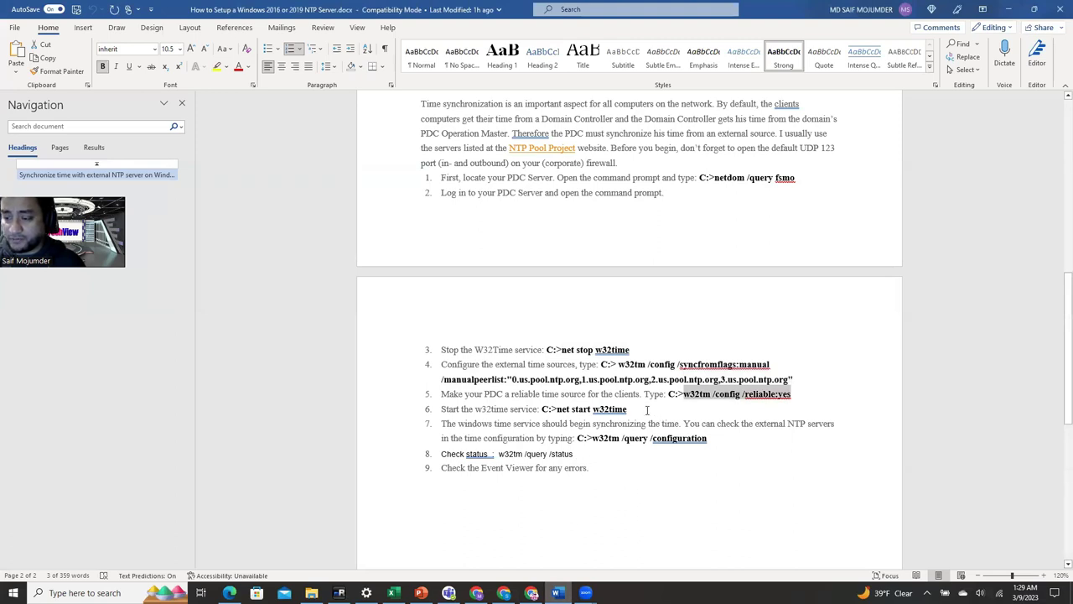
pyautogui.moveTo(648, 409); pyautogui.dragTo(556, 409)
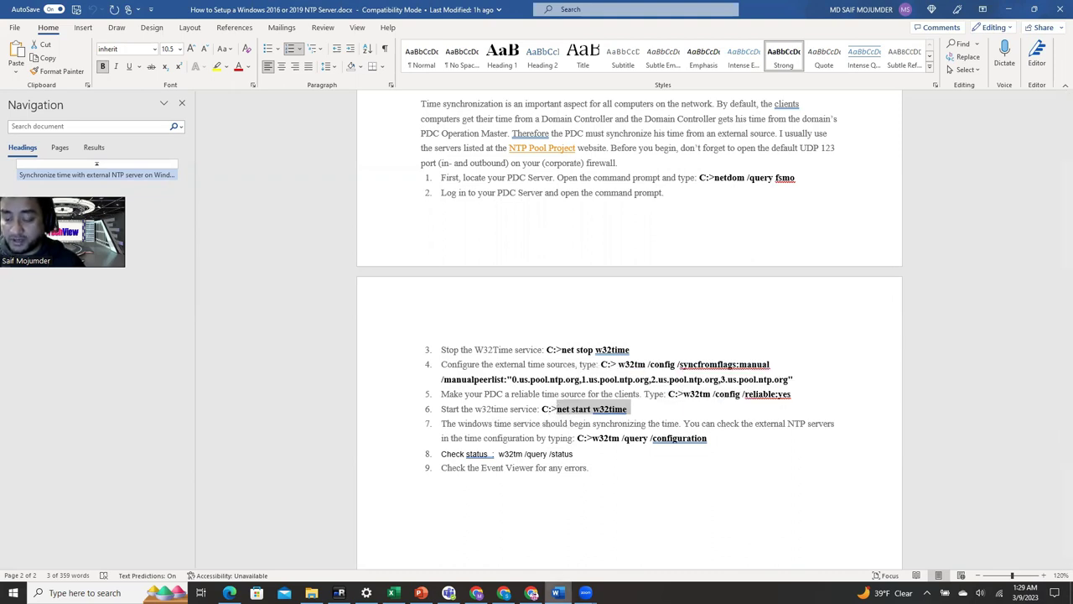
# - Start the Windows Time service on NTPSERVER01 with 'net start w32time'
pyautogui.moveTo(557, 593)
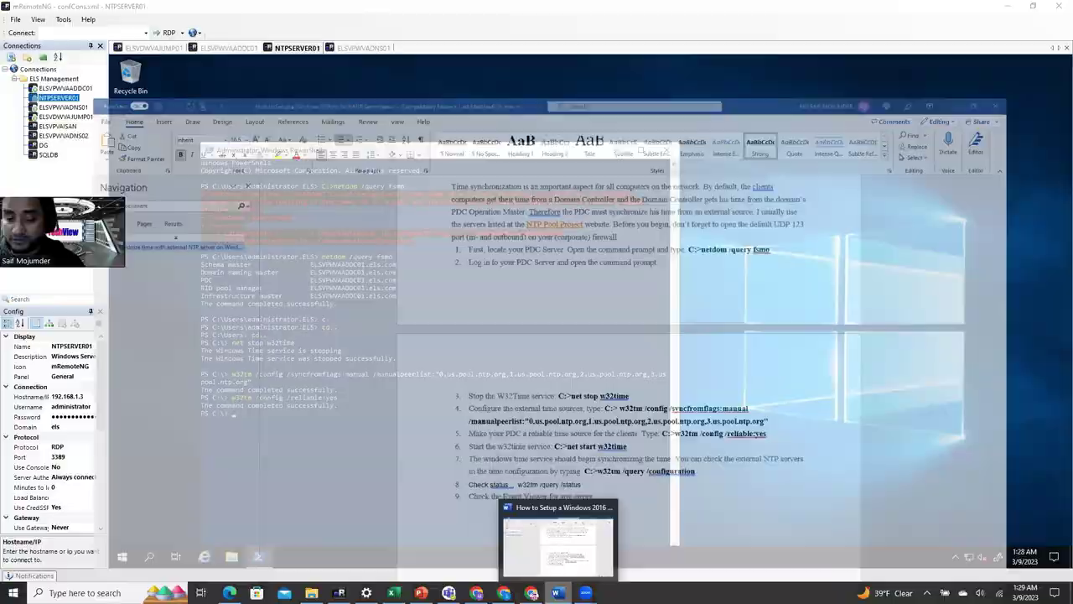
pyautogui.click(558, 544)
pyautogui.hotkey('alt', 'Tab')
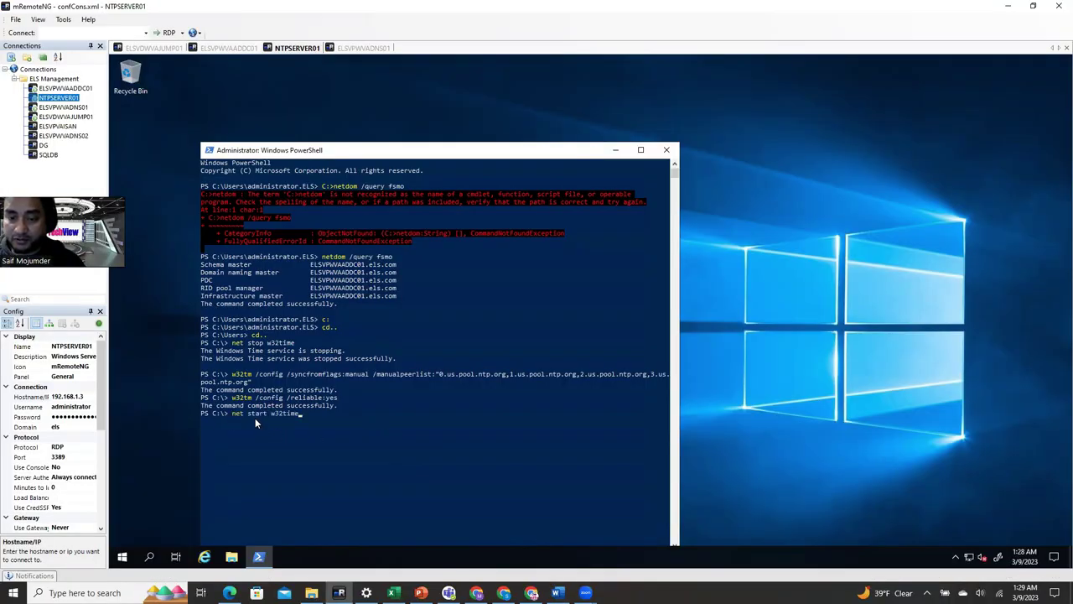
pyautogui.press('Return')
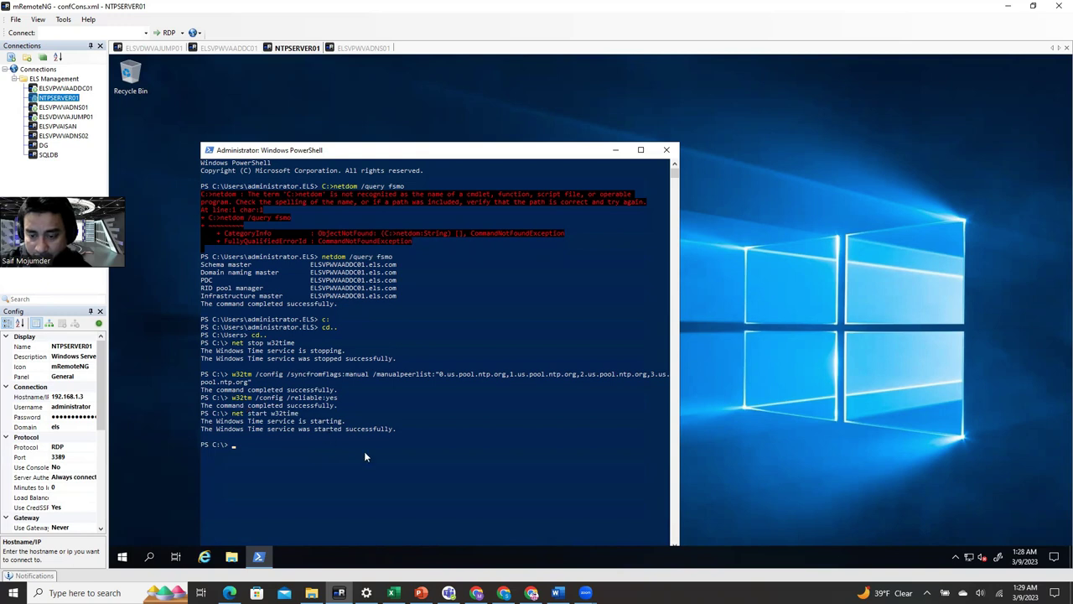
# - Copy 'w32tm /query /configuration' from the guide and paste it at the PowerShell prompt
pyautogui.click(557, 593)
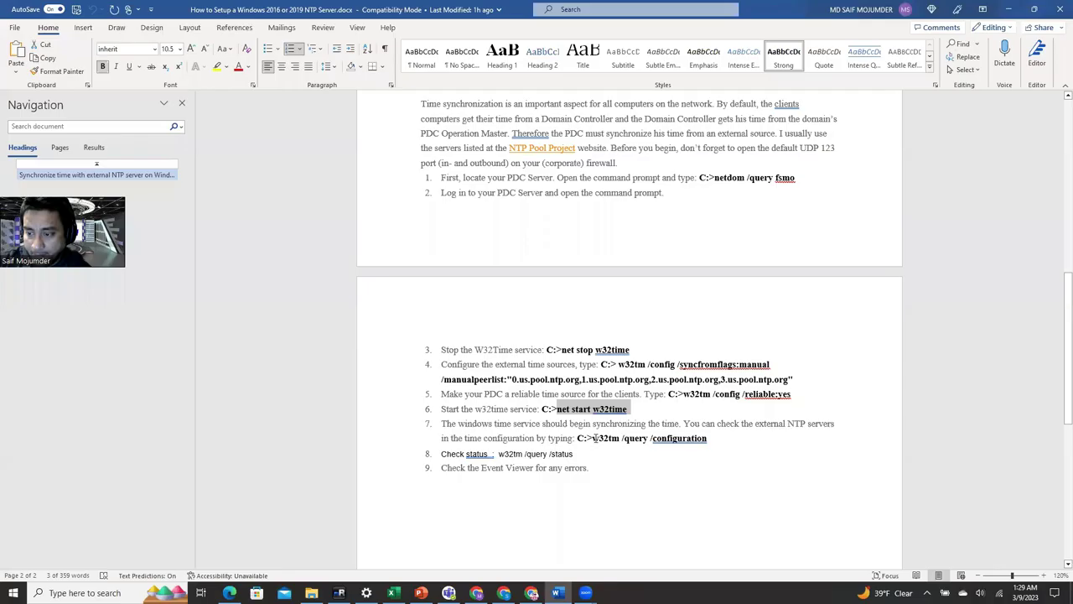
pyautogui.moveTo(593, 438); pyautogui.dragTo(699, 440)
pyautogui.hotkey('ctrl', 'c')
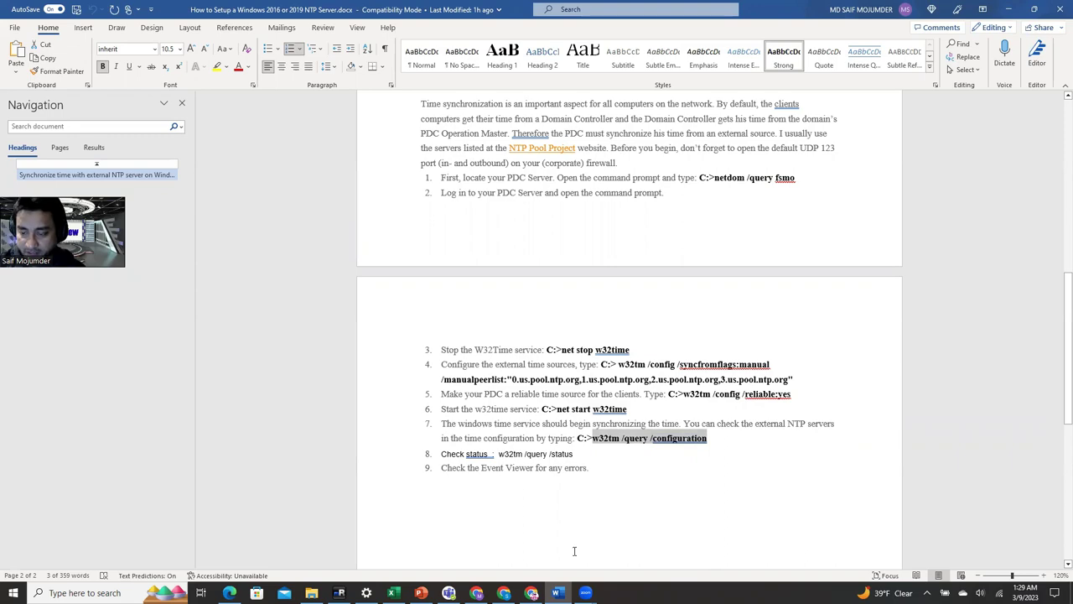
pyautogui.click(338, 593)
pyautogui.rightClick(287, 455)
# - Run the configuration query and highlight the NtpServer line listing the pool servers
pyautogui.press('Return')
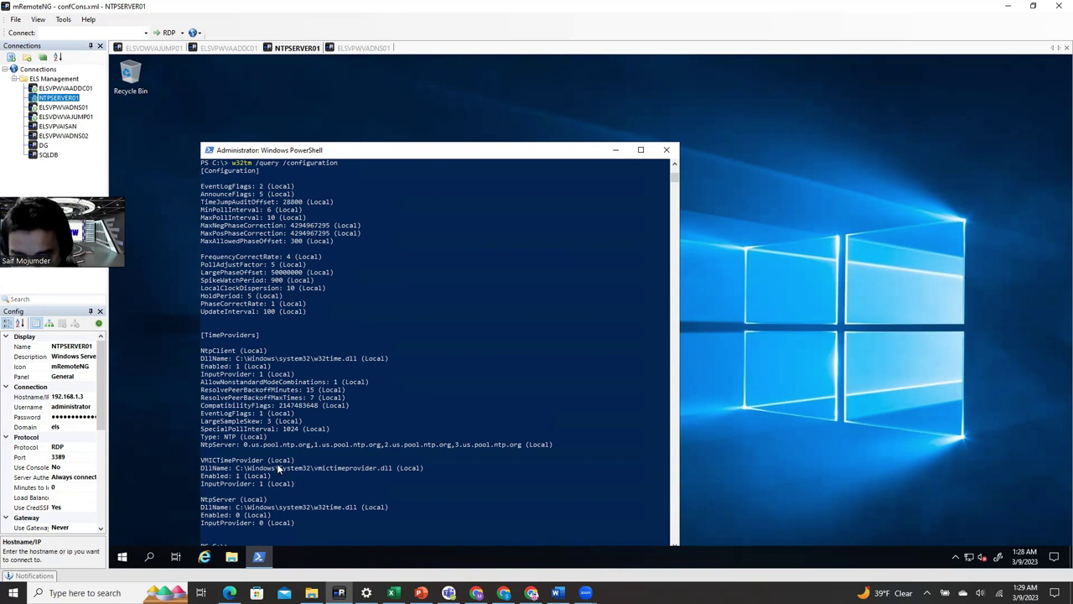
pyautogui.moveTo(202, 447); pyautogui.dragTo(553, 445)
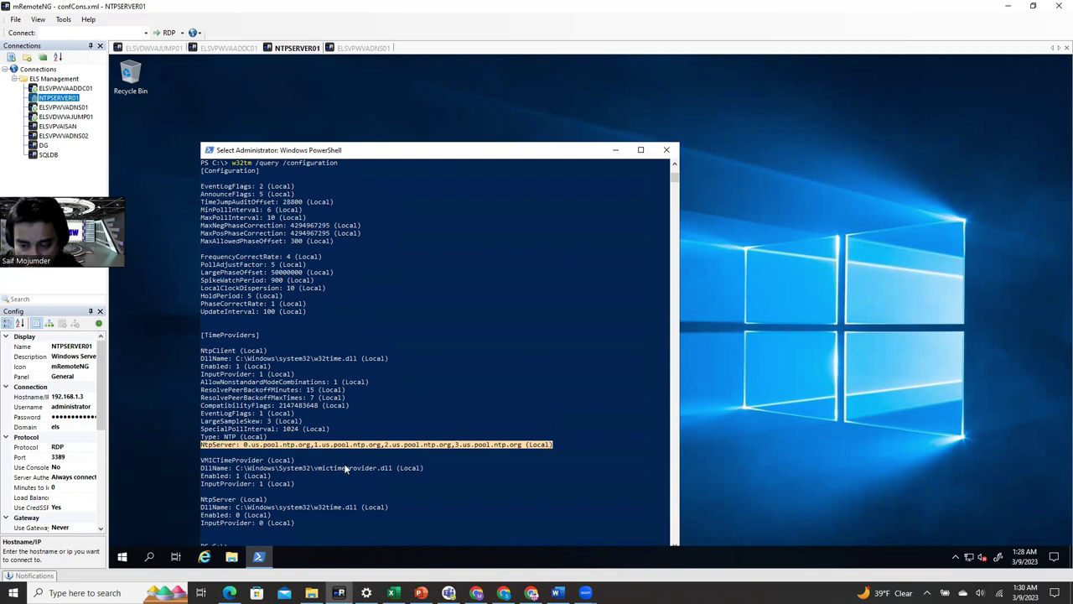
pyautogui.scroll(-3, 313, 524)
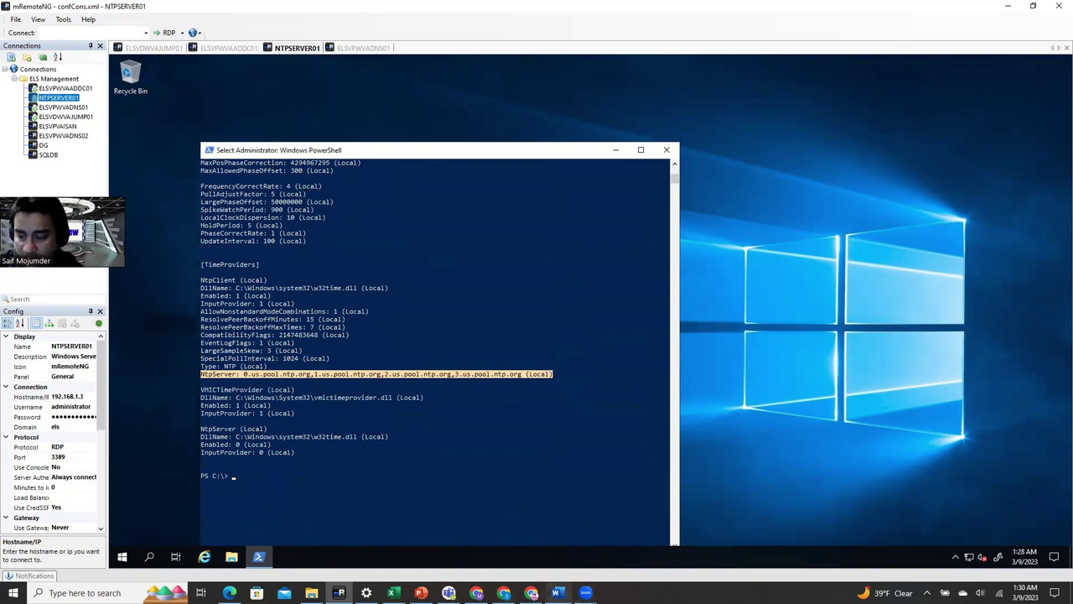
# - Bold step 8's 'w32tm /query /status' command in the Word guide and copy it
pyautogui.moveTo(556, 592)
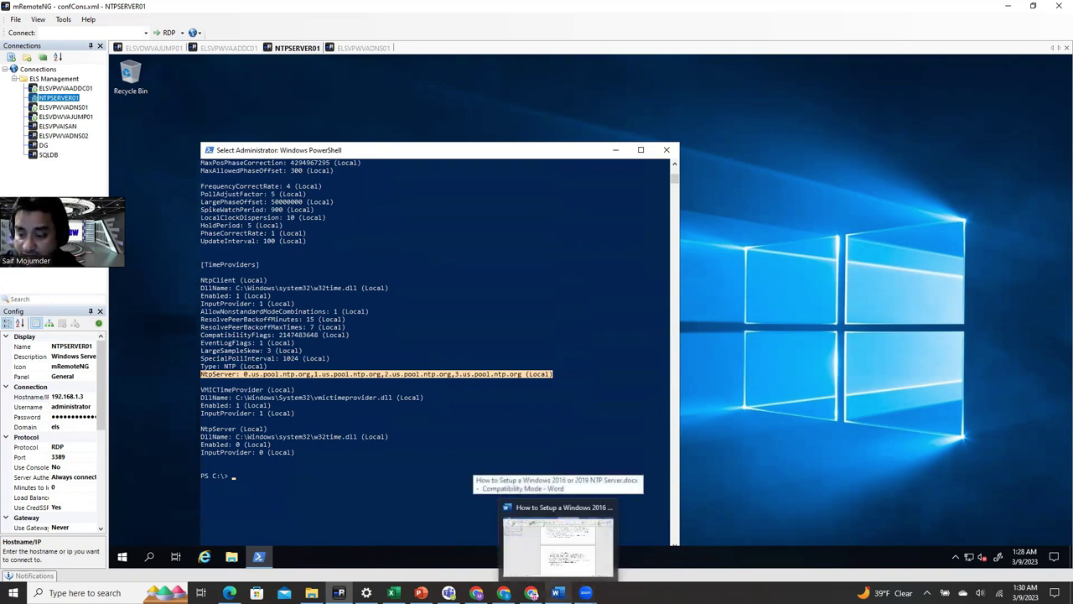
pyautogui.click(554, 545)
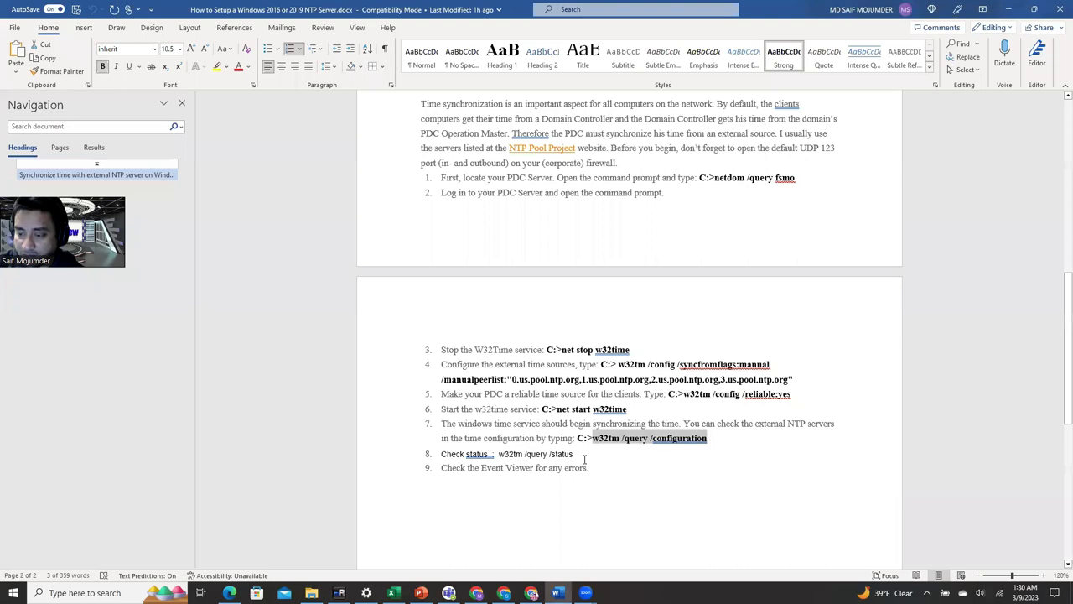
pyautogui.click(575, 453)
pyautogui.moveTo(575, 454); pyautogui.dragTo(498, 453)
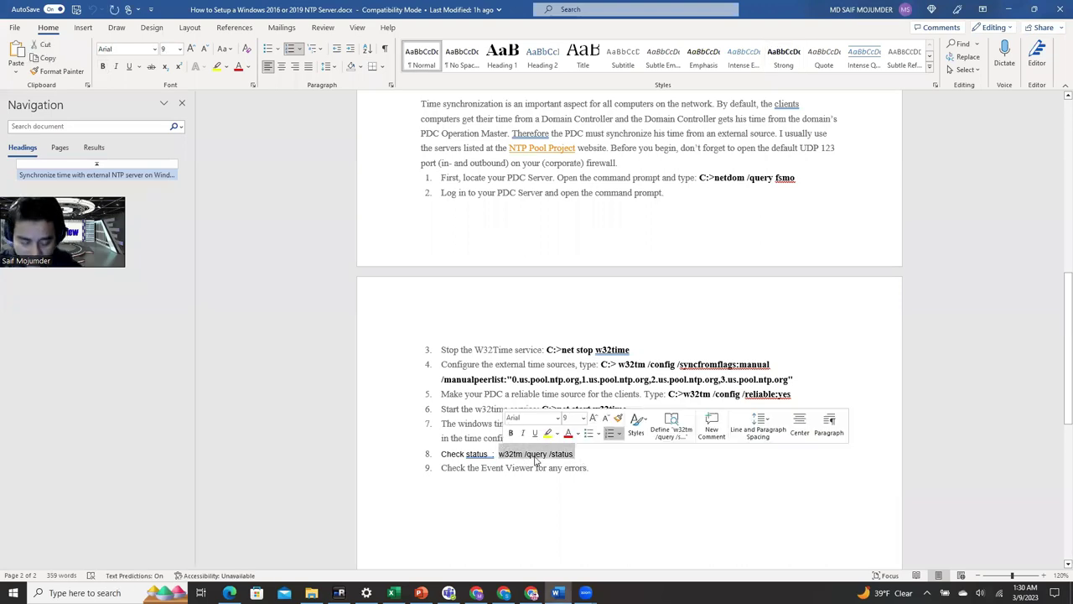
pyautogui.hotkey('ctrl', 'b')
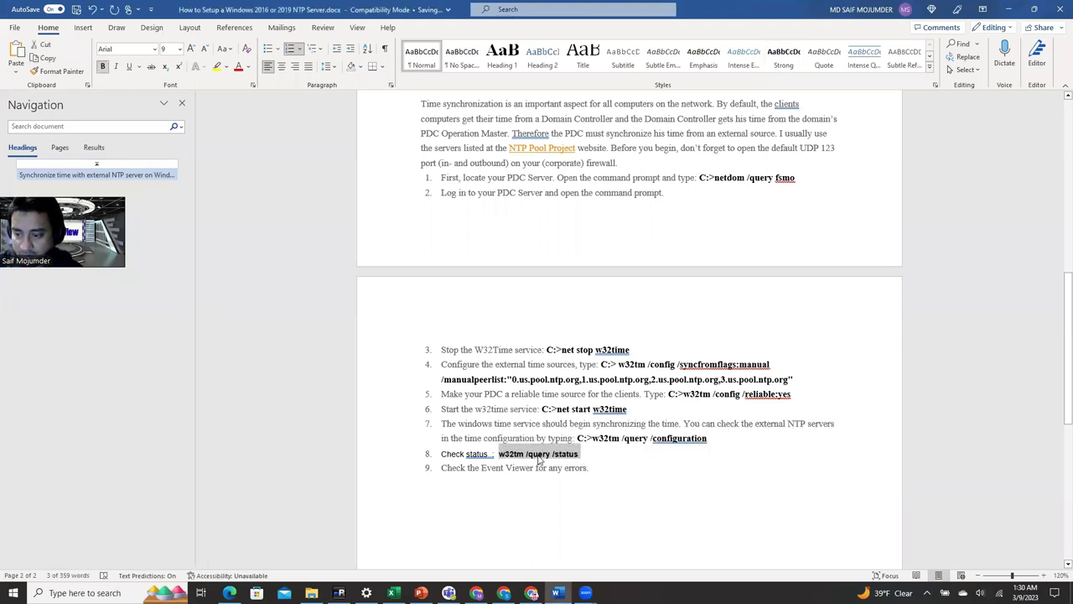
pyautogui.rightClick(536, 437)
pyautogui.click(568, 201)
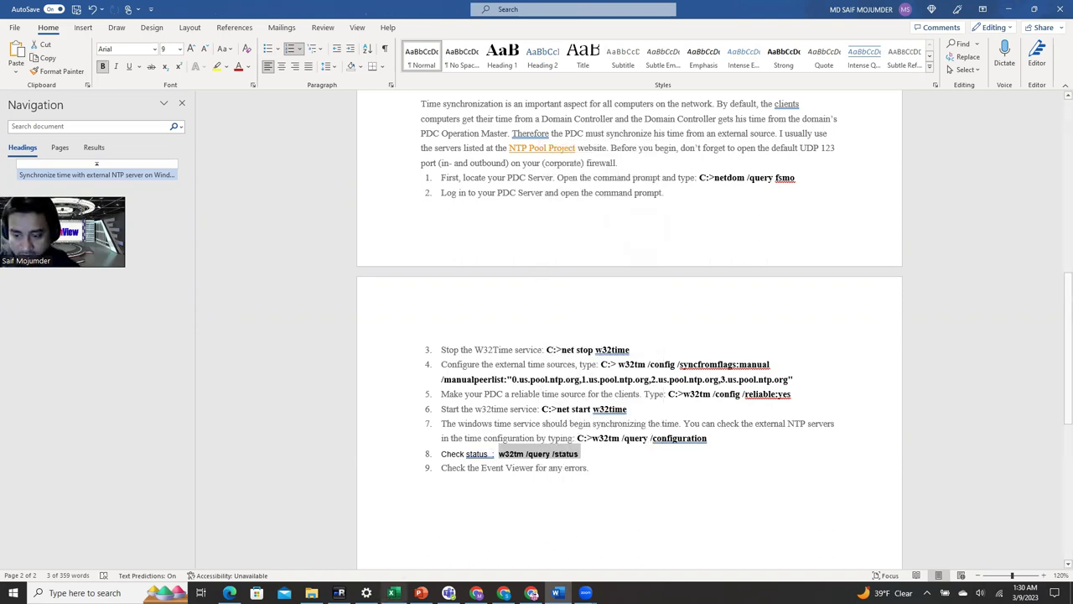
# - Paste the status command into PowerShell, then clear the line and move the window higher
pyautogui.click(338, 593)
pyautogui.click(297, 482)
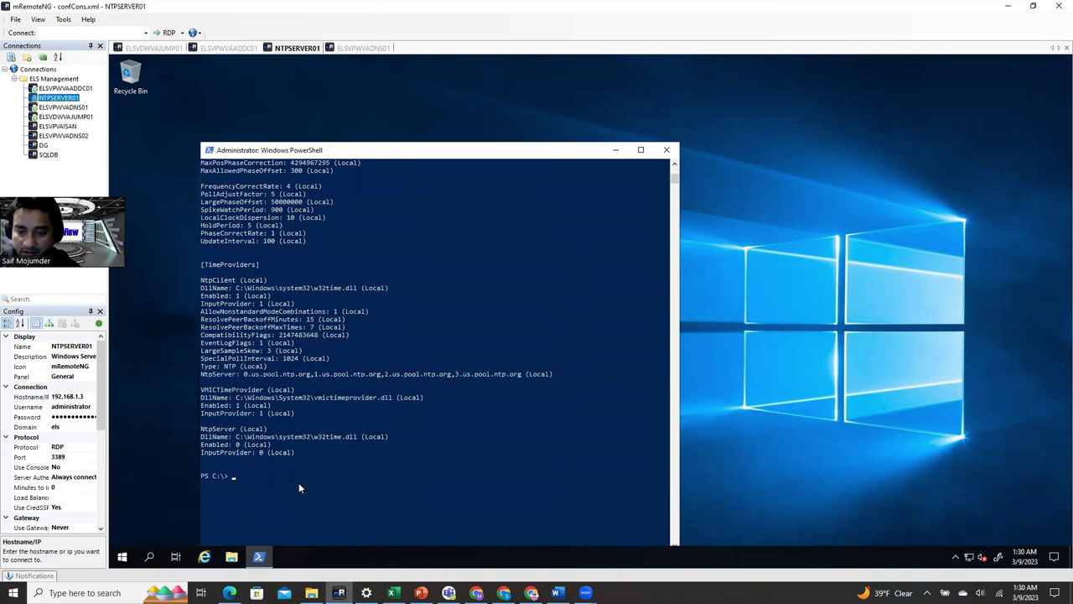
pyautogui.rightClick(256, 486)
pyautogui.scroll(3, 254, 493)
pyautogui.scroll(-4, 336, 478)
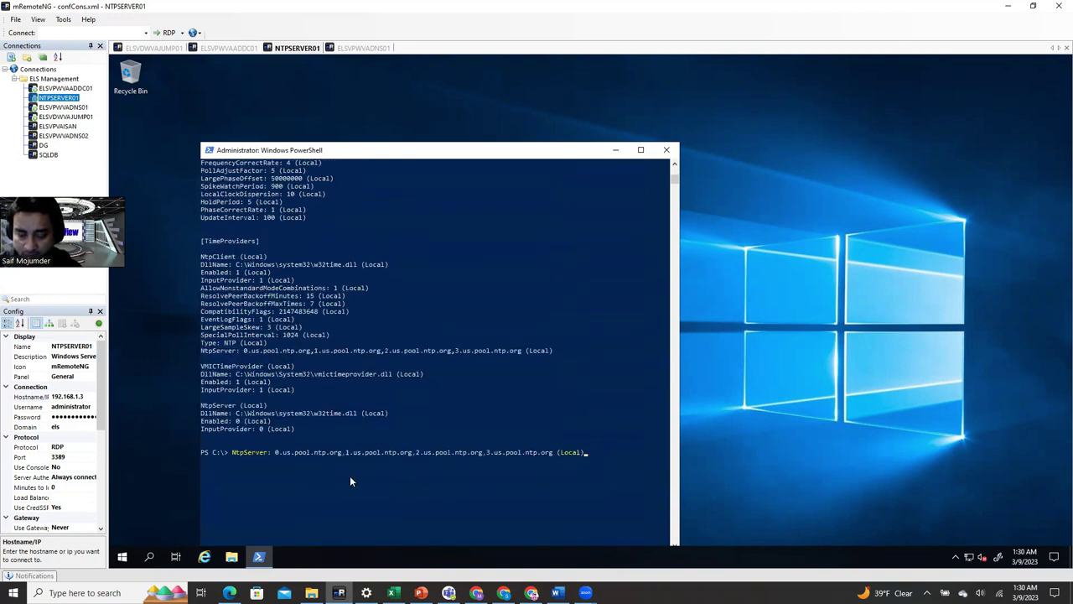
pyautogui.scroll(4, 350, 482)
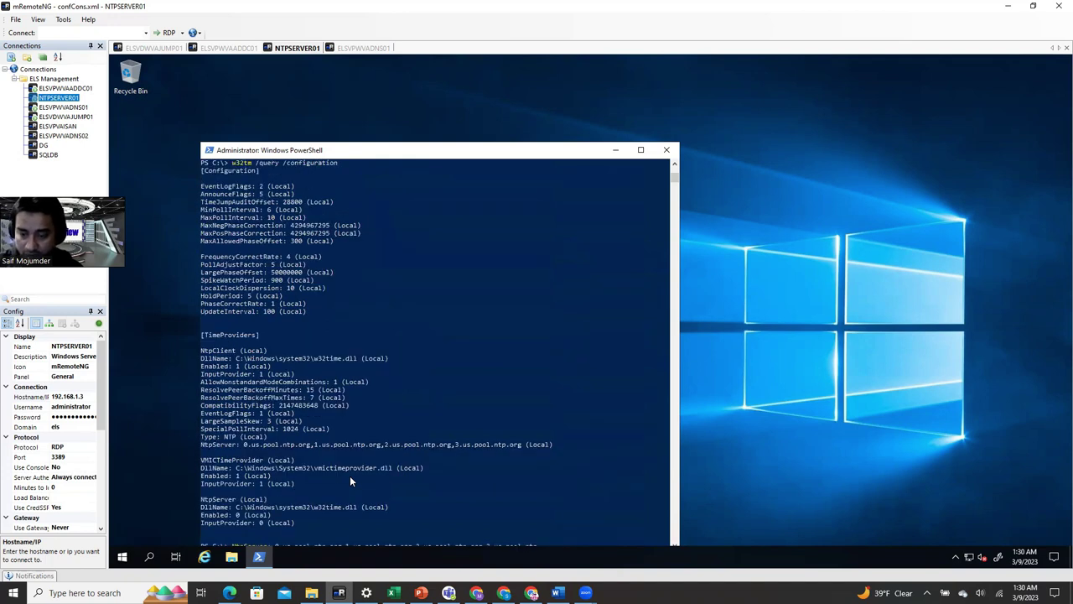
pyautogui.press('Escape')
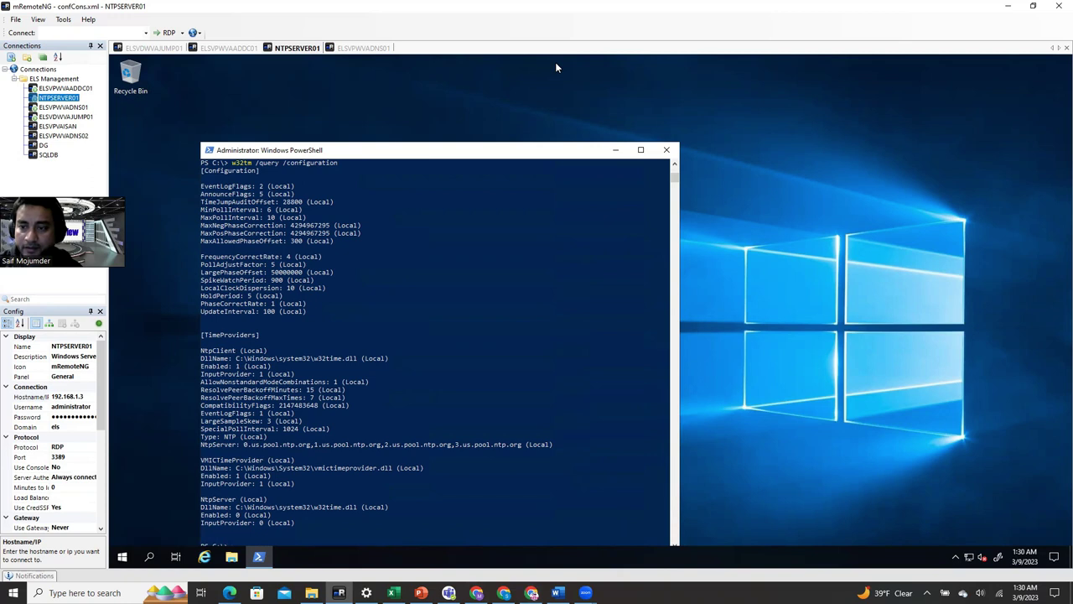
pyautogui.moveTo(448, 155); pyautogui.dragTo(445, 80)
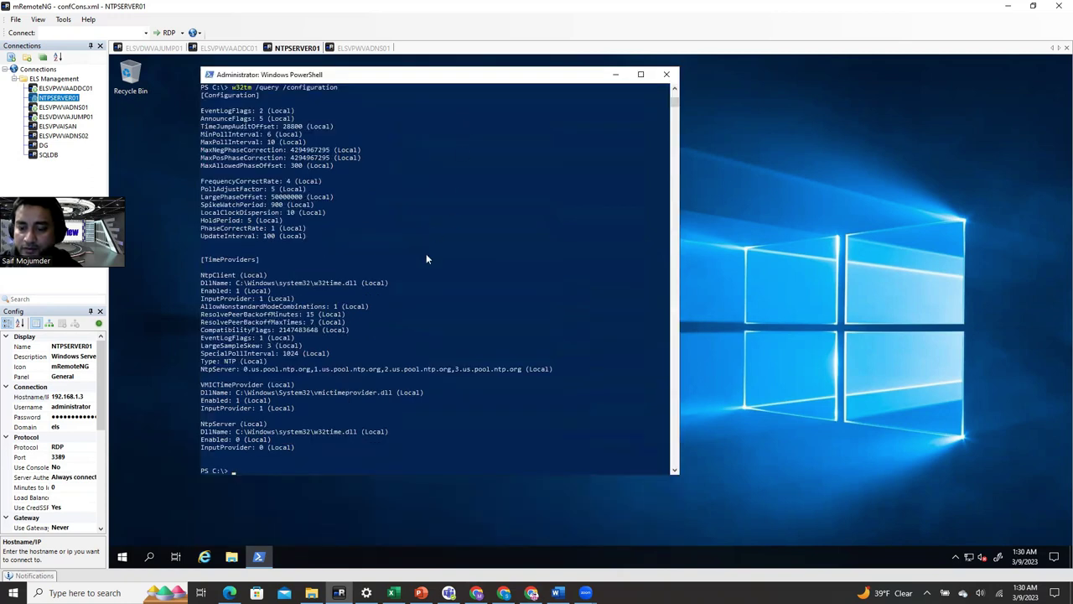
# - Copy step 8's 'w32tm /query /status' command from the guide again
pyautogui.click(557, 593)
pyautogui.moveTo(591, 449); pyautogui.dragTo(498, 453)
pyautogui.rightClick(544, 457)
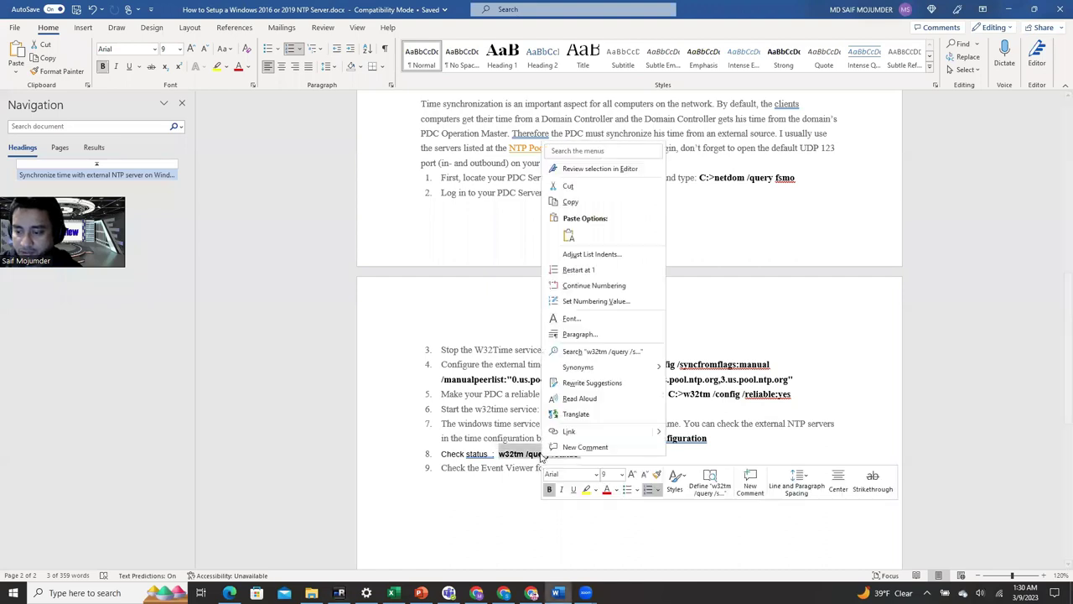
pyautogui.click(587, 203)
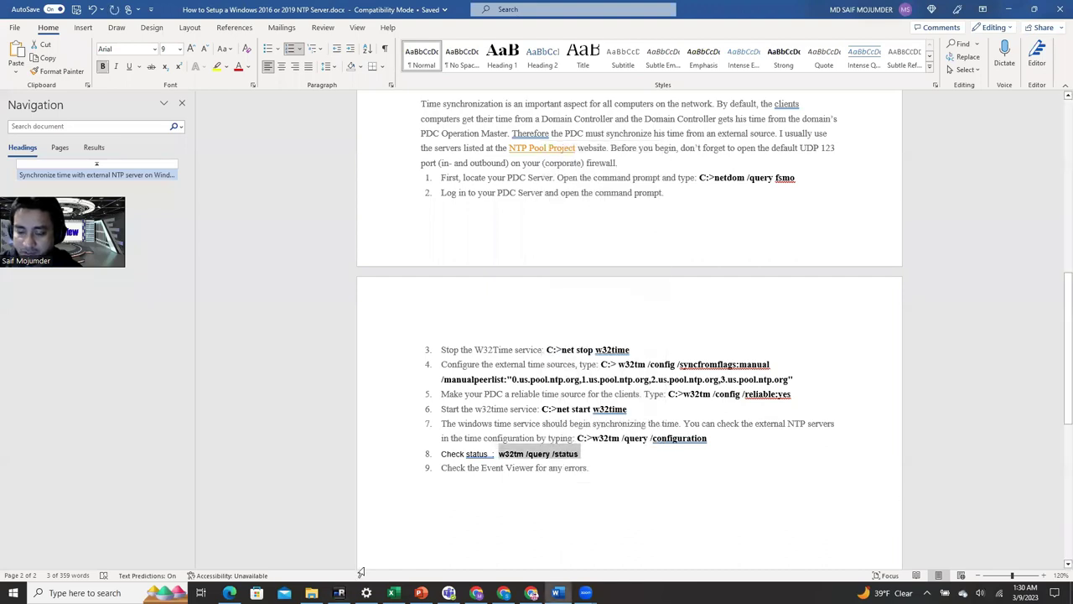
pyautogui.click(339, 593)
# - Paste and run 'w32tm /query /status', showing stratum 3 synced from us.pool.ntp.org
pyautogui.rightClick(346, 461)
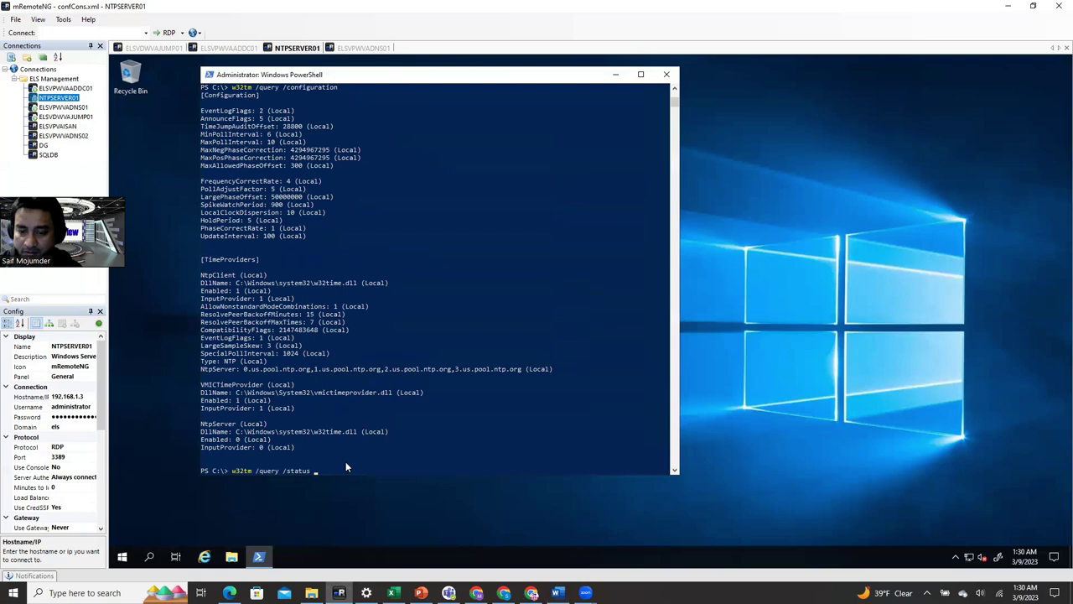
pyautogui.press('Return')
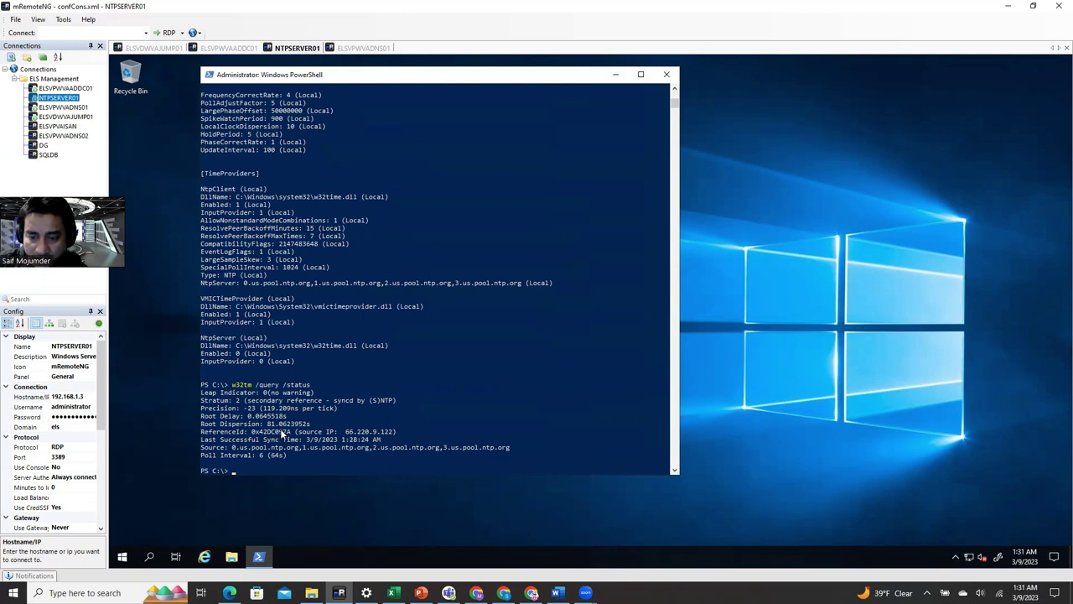
pyautogui.doubleClick(277, 393)
pyautogui.click(418, 346)
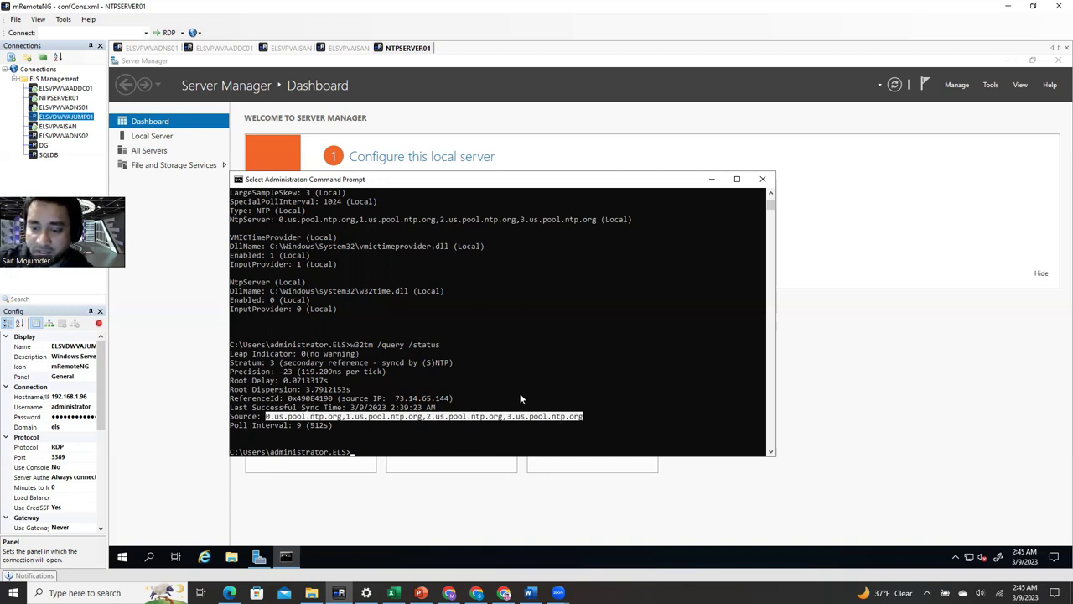
# - On the domain controller, browse Computer Objects, Computers, DNS Servers, Domain Controllers and NTP Servers OUs
pyautogui.click(226, 48)
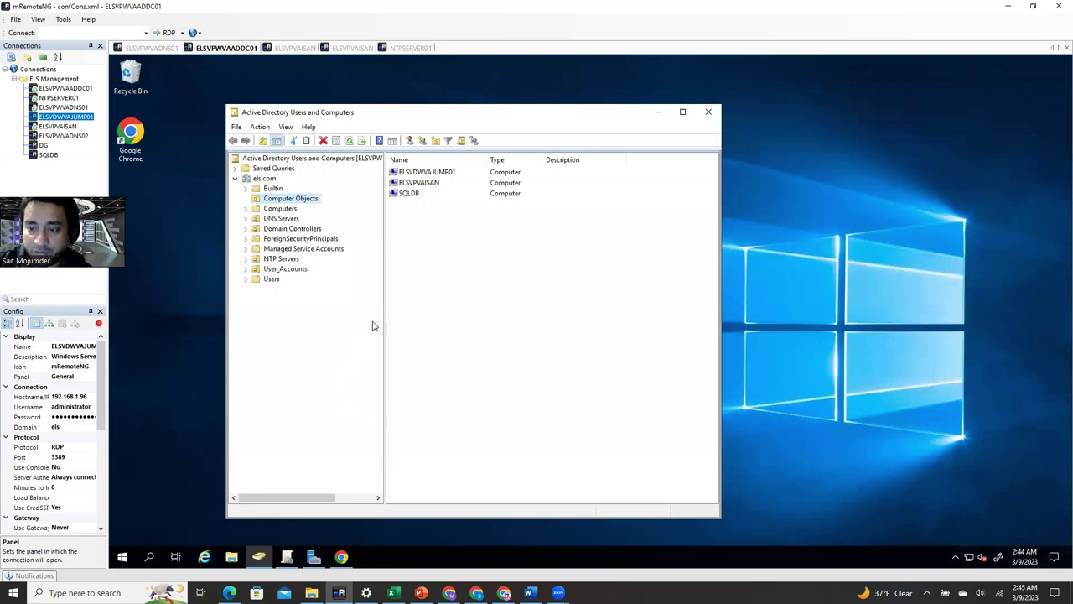
pyautogui.click(265, 178)
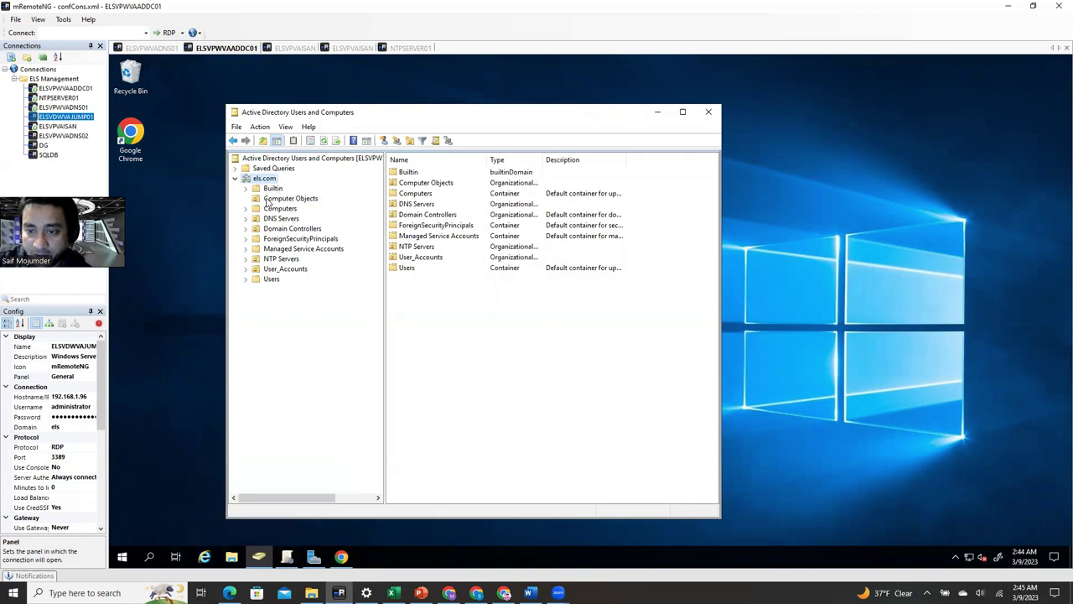
pyautogui.click(277, 199)
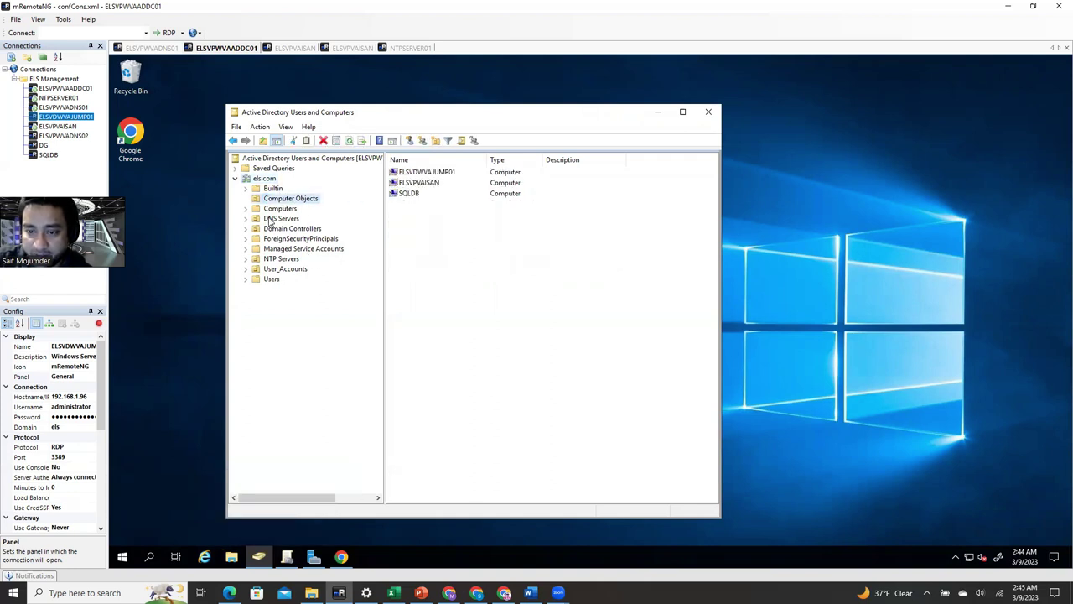
pyautogui.click(293, 210)
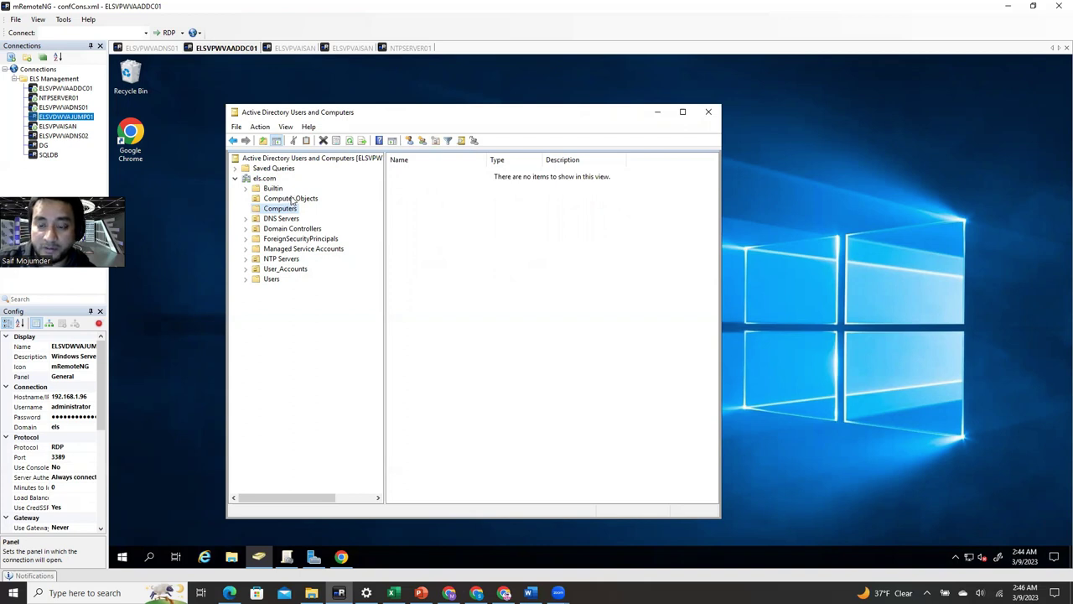
pyautogui.click(282, 200)
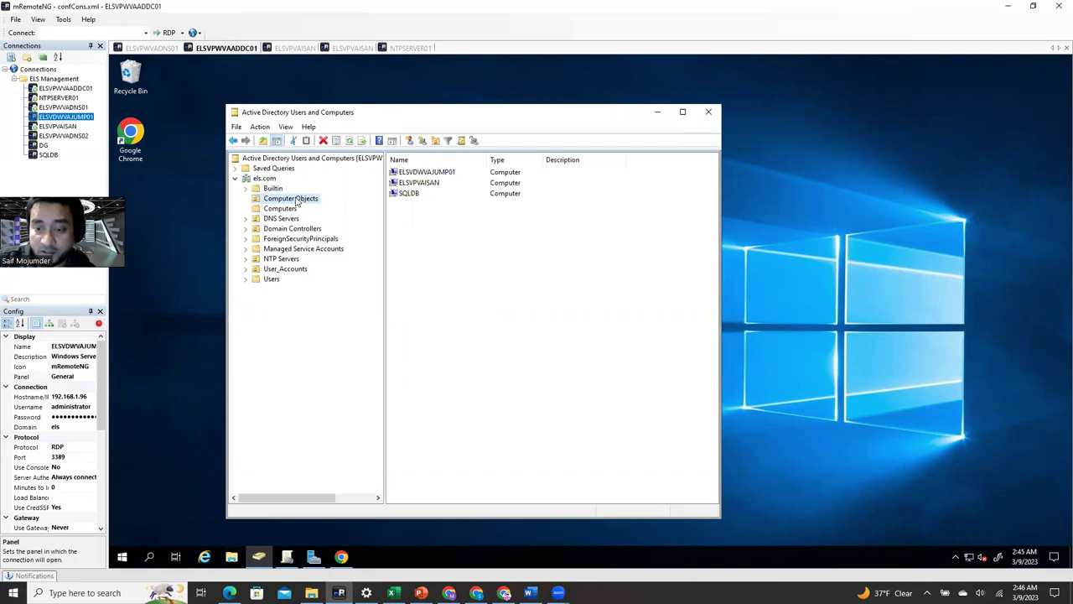
pyautogui.click(277, 221)
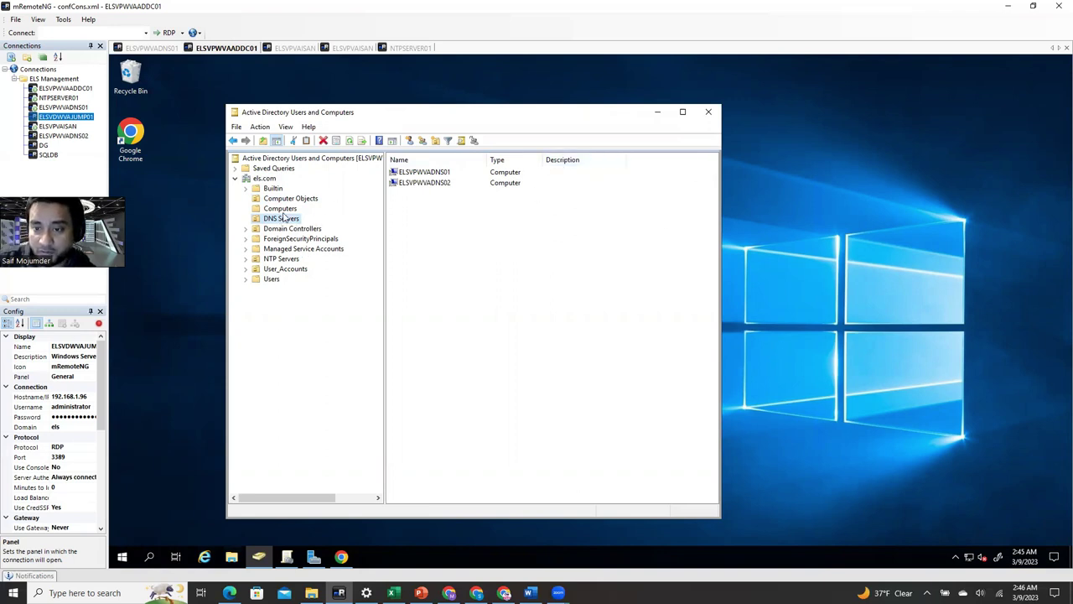
pyautogui.click(283, 210)
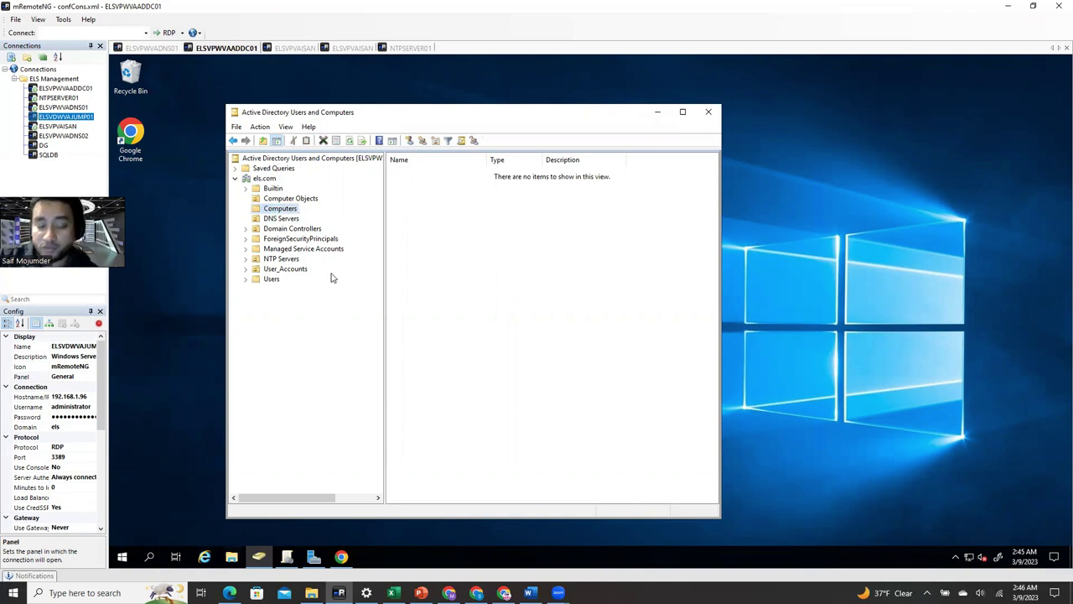
pyautogui.click(289, 230)
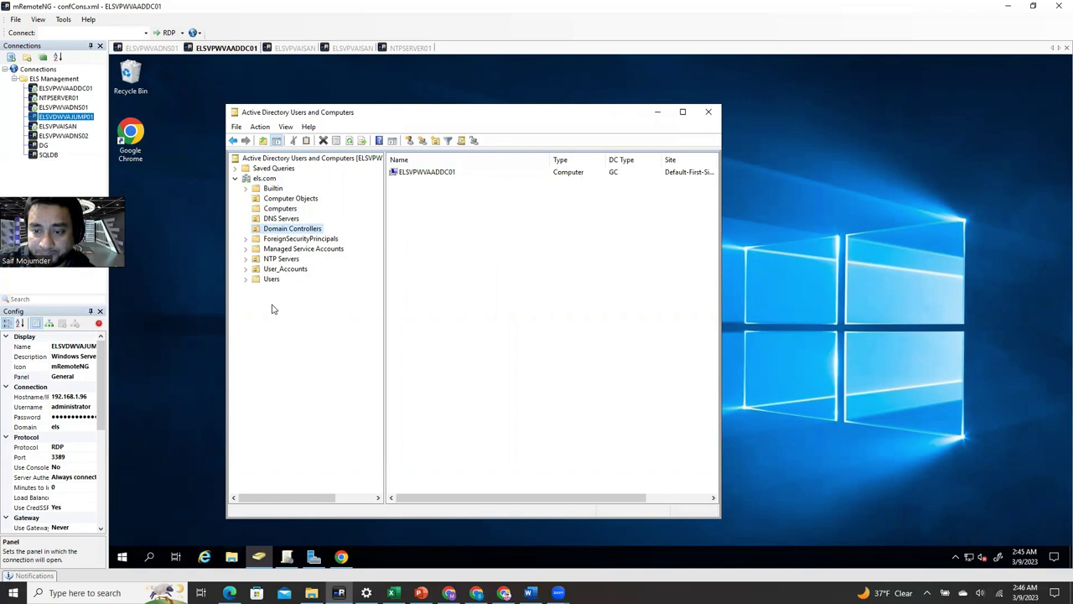
pyautogui.click(281, 260)
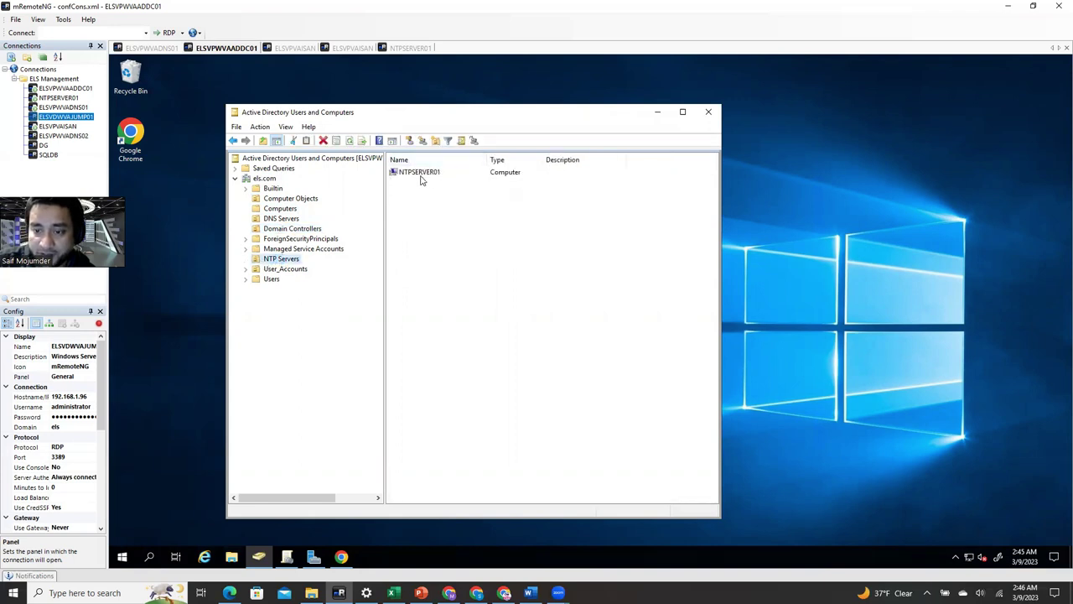
pyautogui.click(282, 262)
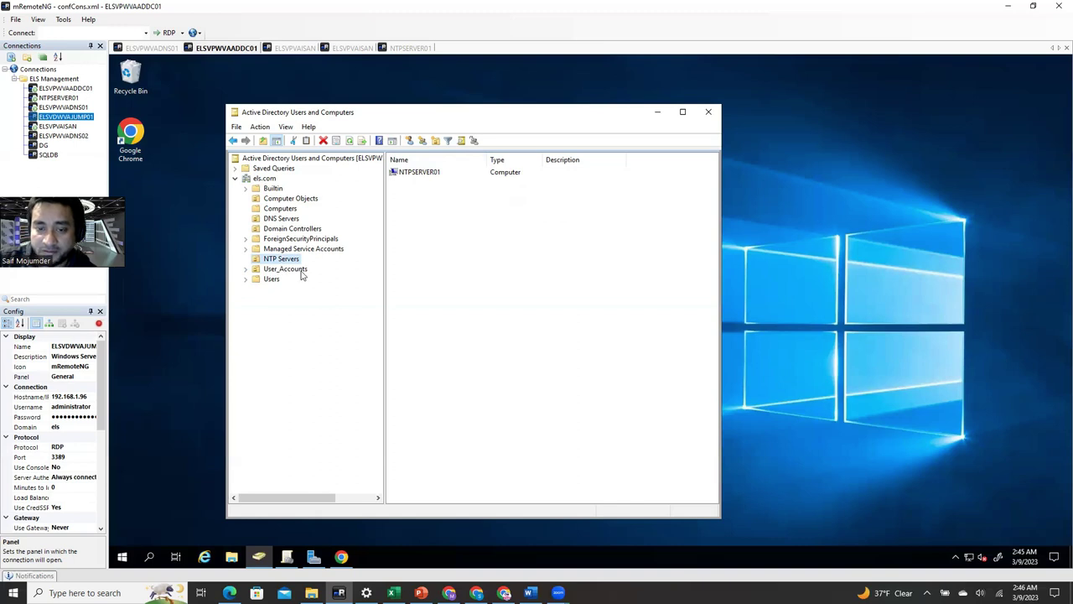
pyautogui.press('Escape')
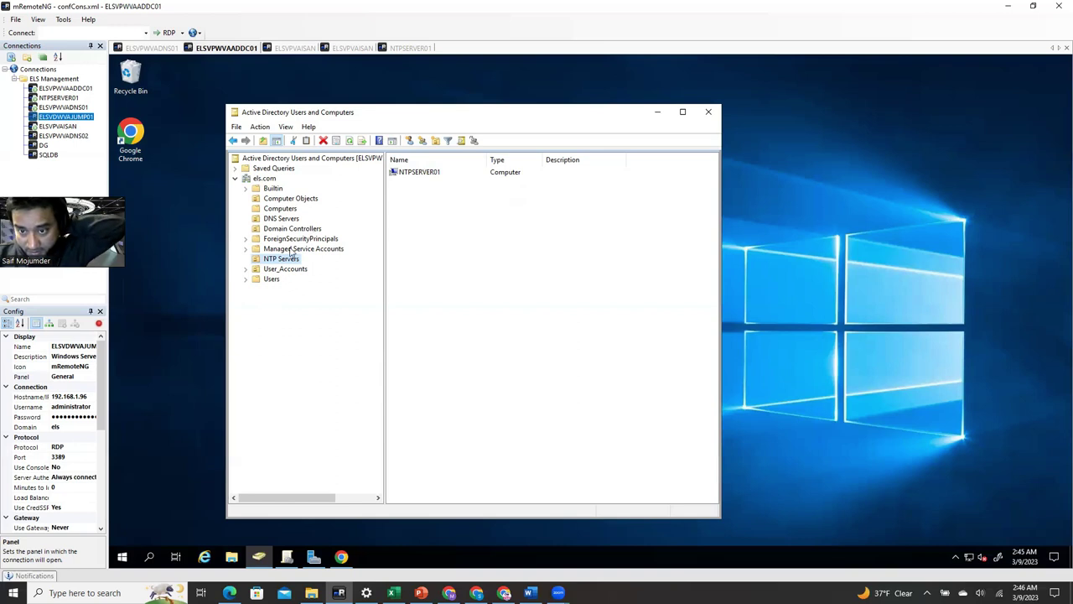
pyautogui.click(288, 560)
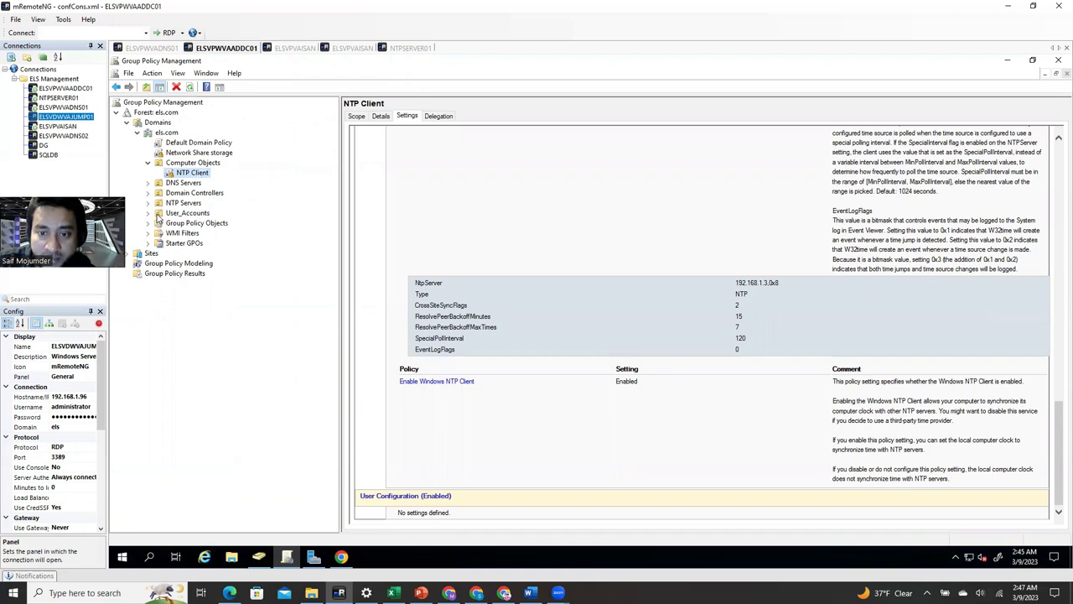
# - Delete the NTP Server GPO, then check the NTP Client and Network Share storage GPO links
pyautogui.click(149, 223)
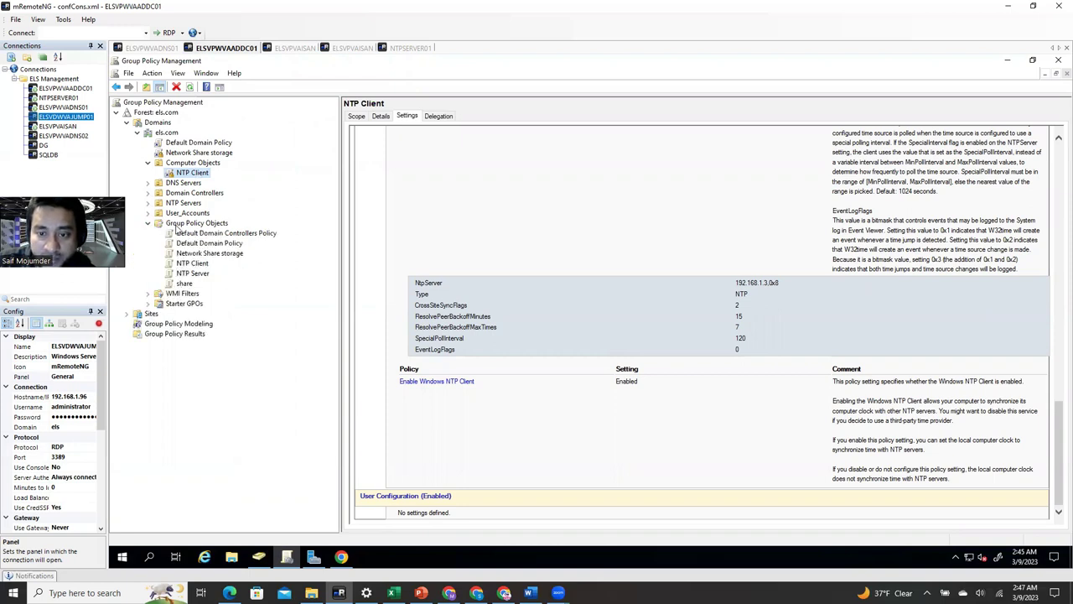
pyautogui.rightClick(197, 275)
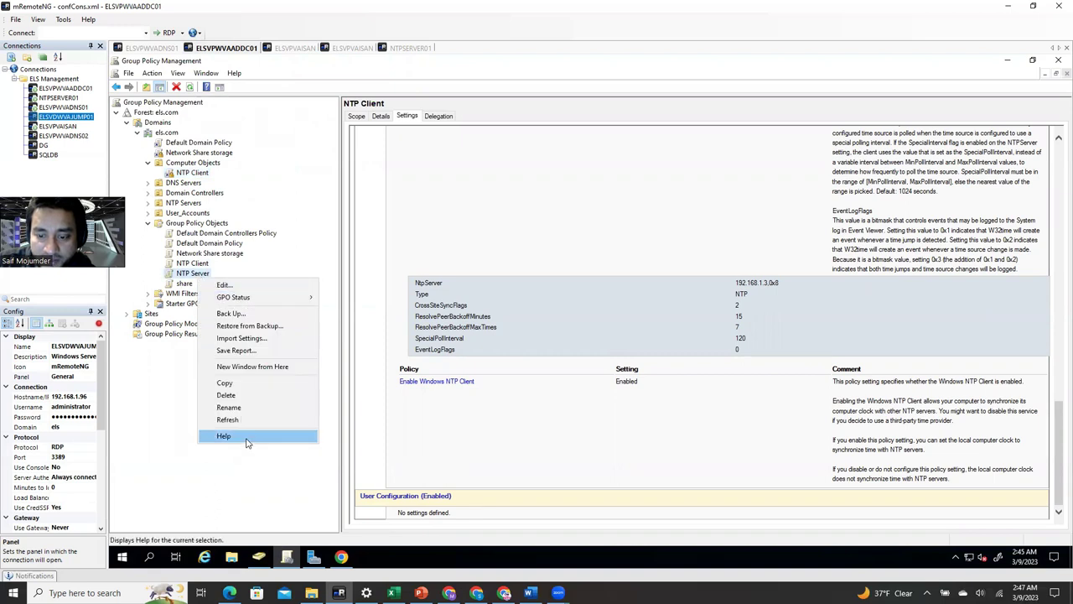
pyautogui.click(226, 395)
pyautogui.click(617, 310)
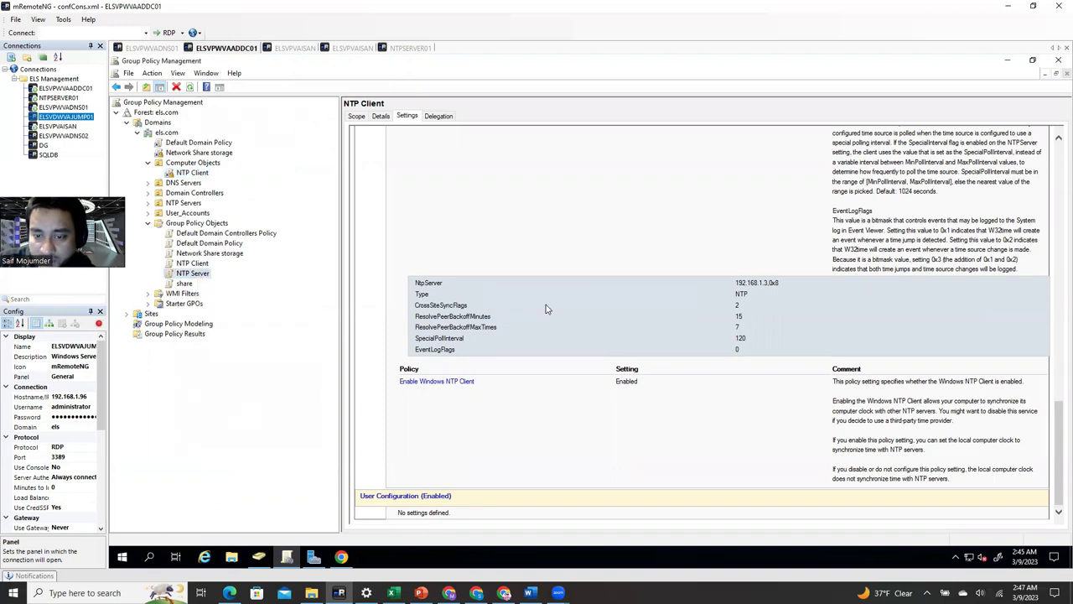
pyautogui.click(201, 264)
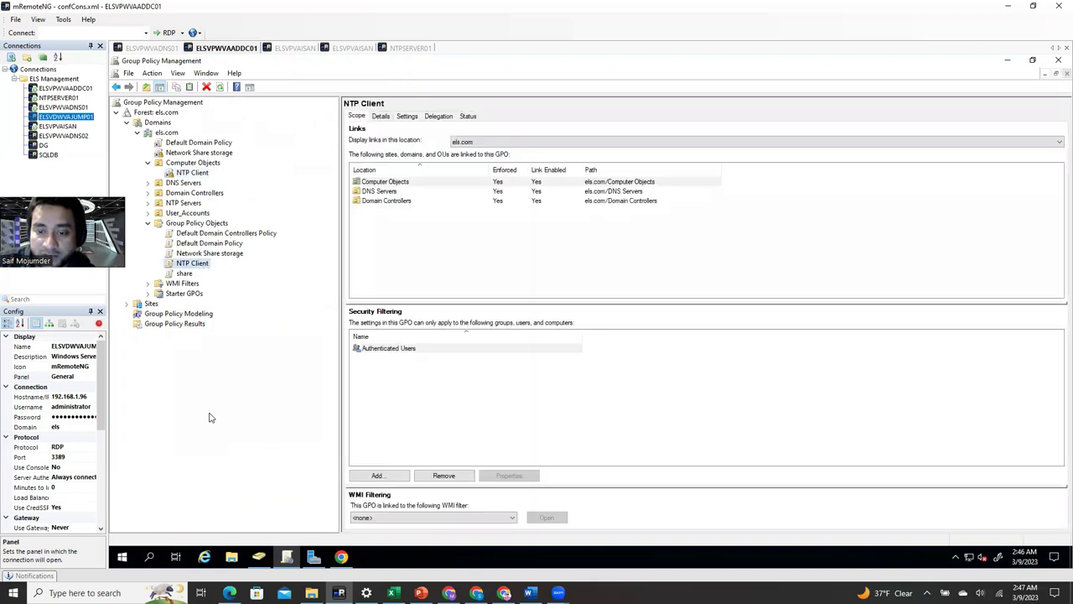
pyautogui.click(215, 254)
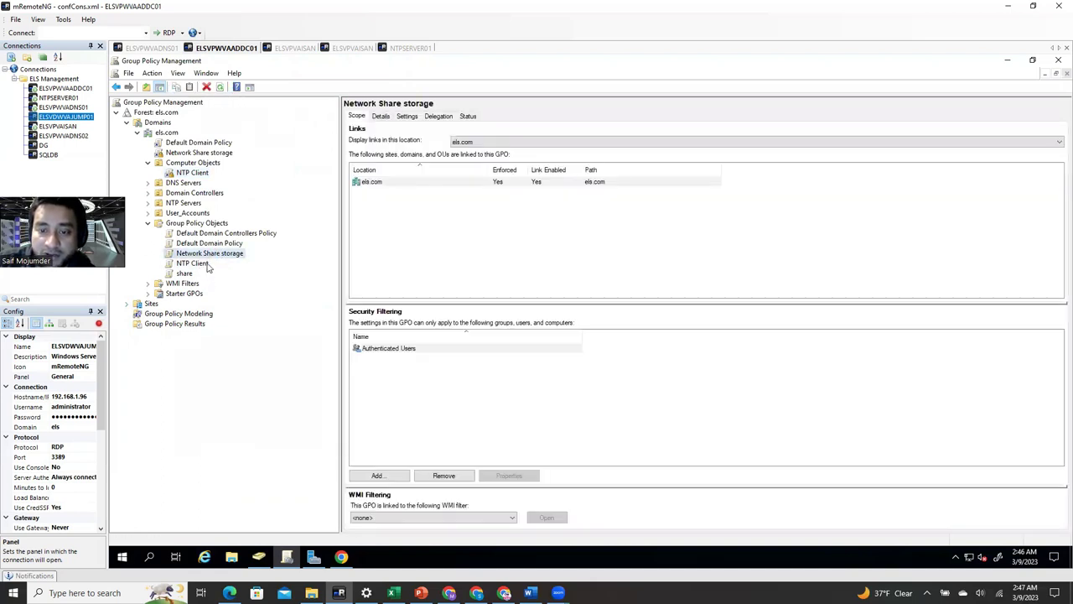
# - Create a new GPO under Group Policy Objects with a name starting 'NTP time client'
pyautogui.click(204, 224)
pyautogui.rightClick(205, 225)
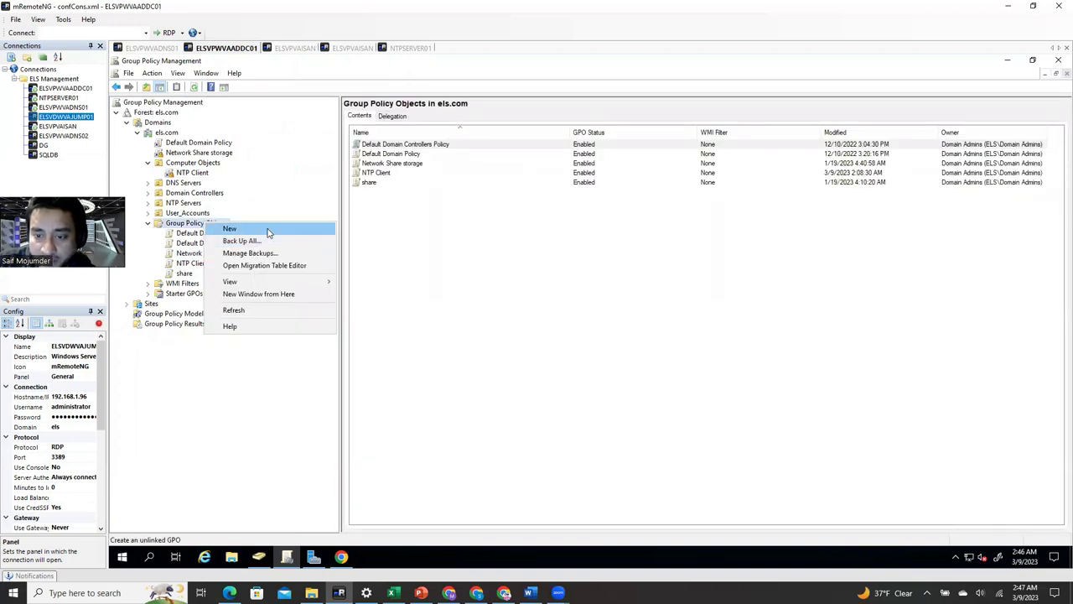
pyautogui.click(230, 229)
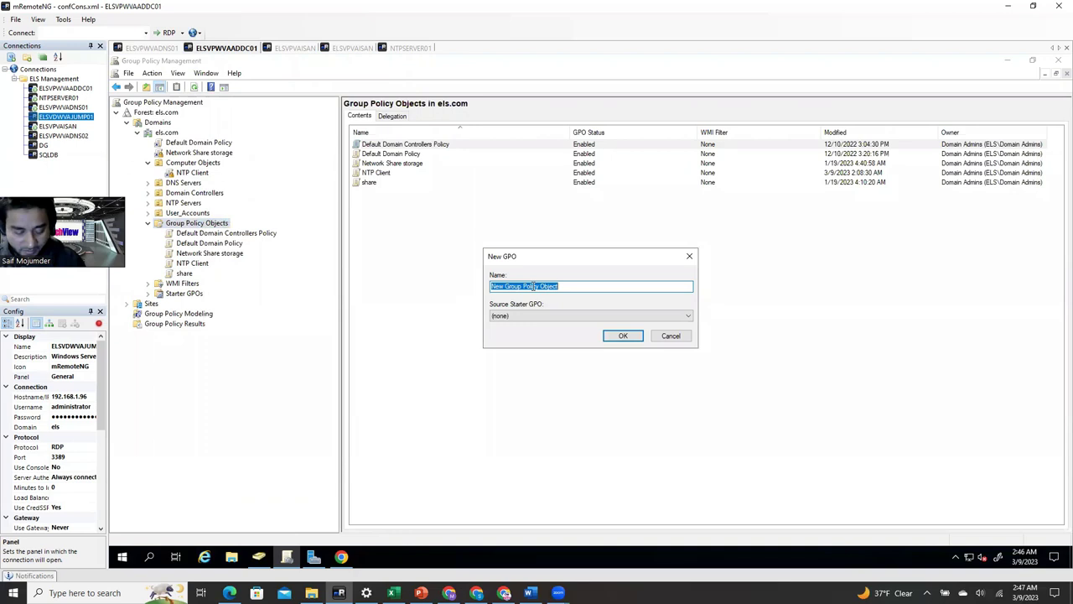
pyautogui.write('NTP time serve')
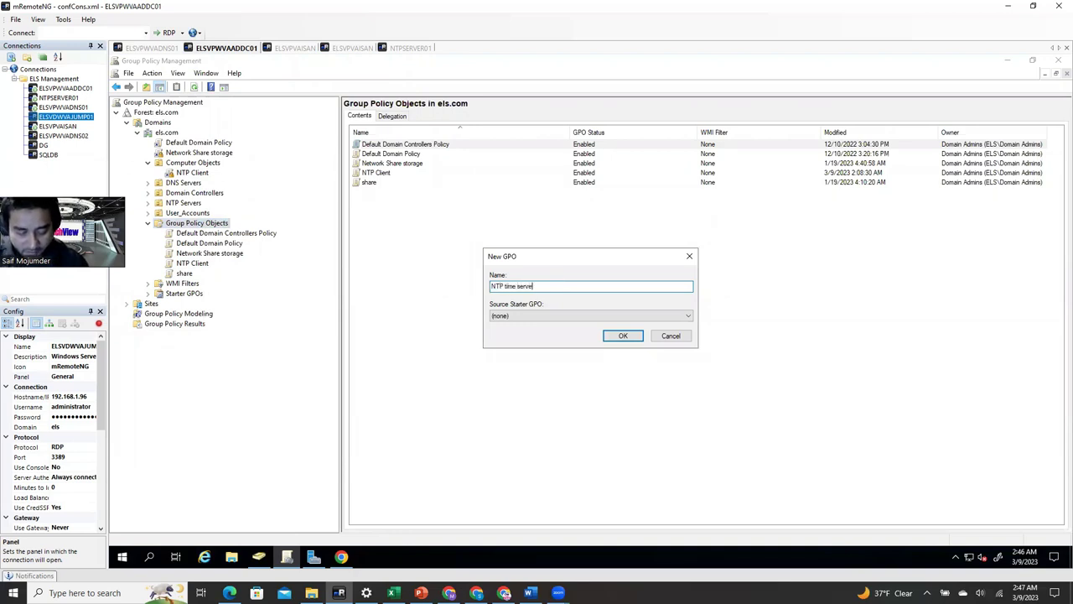
pyautogui.press('BackSpace')
pyautogui.press('BackSpace')
pyautogui.press('BackSpace')
pyautogui.press('BackSpace')
pyautogui.press('BackSpace')
pyautogui.press('BackSpace')
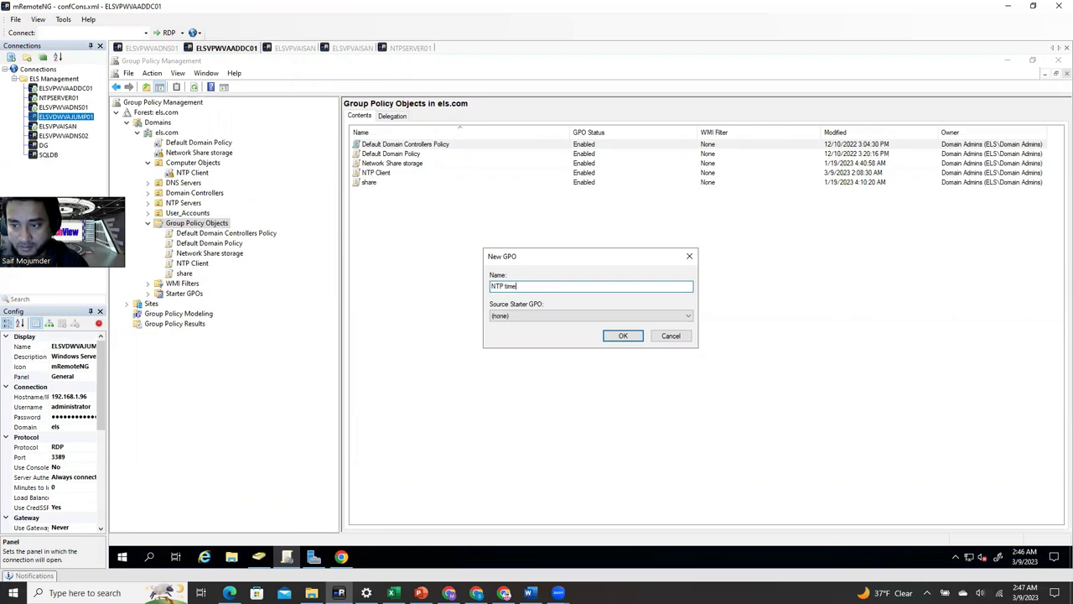
pyautogui.write('cli')
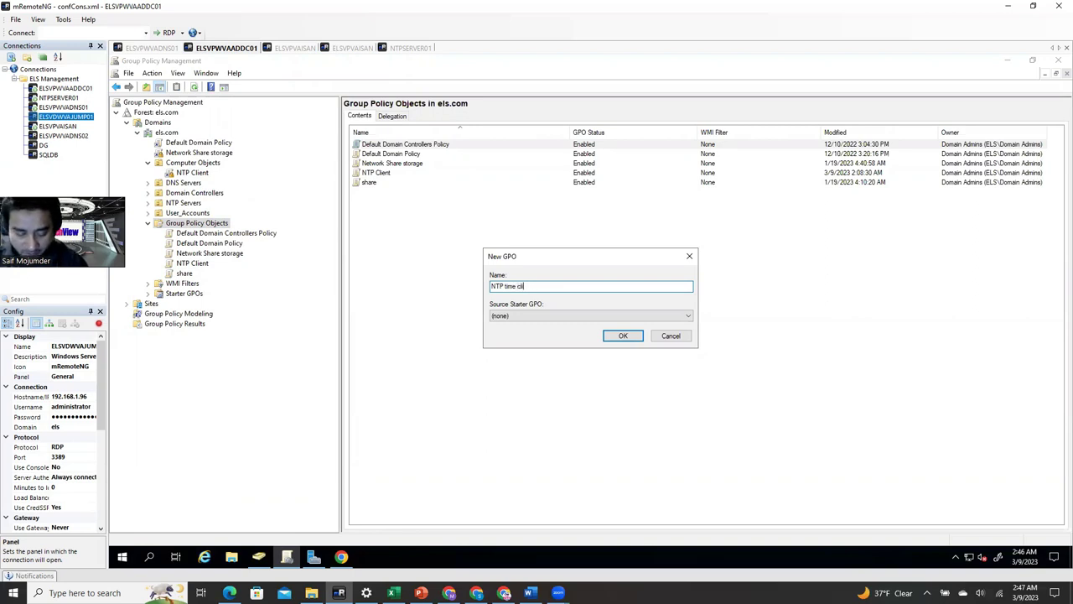
pyautogui.write('entddsfsdfsdfsdf')
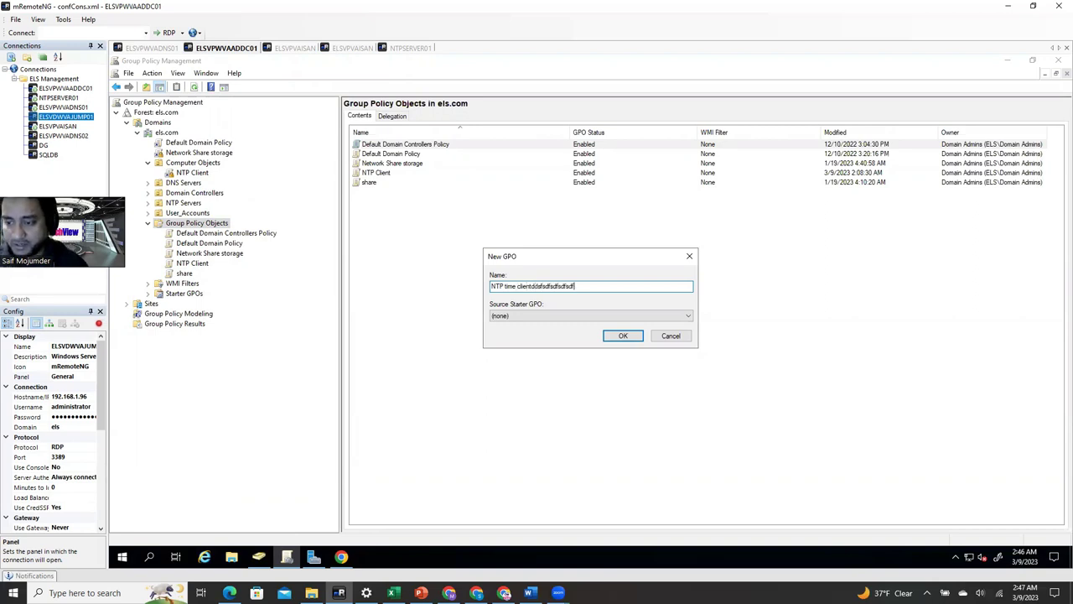
pyautogui.click(621, 336)
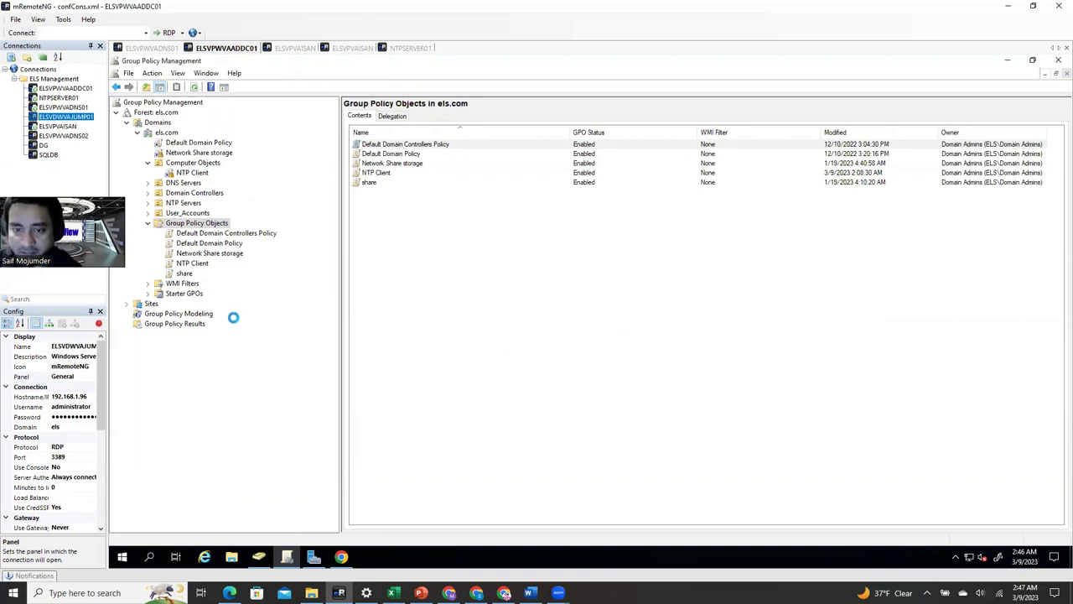
# - Open the new NTP time client GPO in the Group Policy Management Editor
pyautogui.click(239, 276)
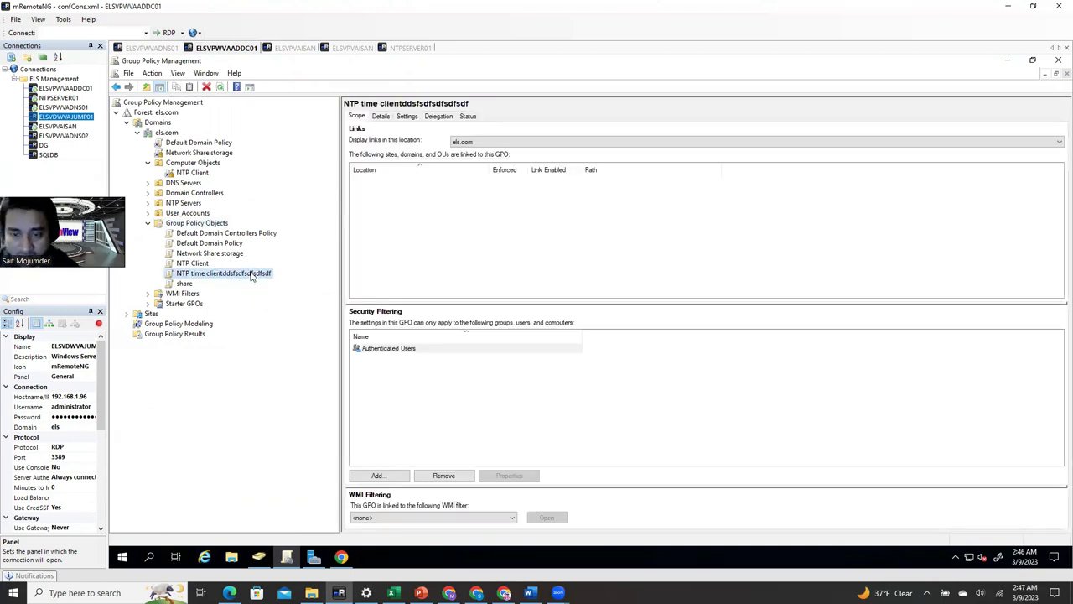
pyautogui.rightClick(206, 223)
pyautogui.click(228, 228)
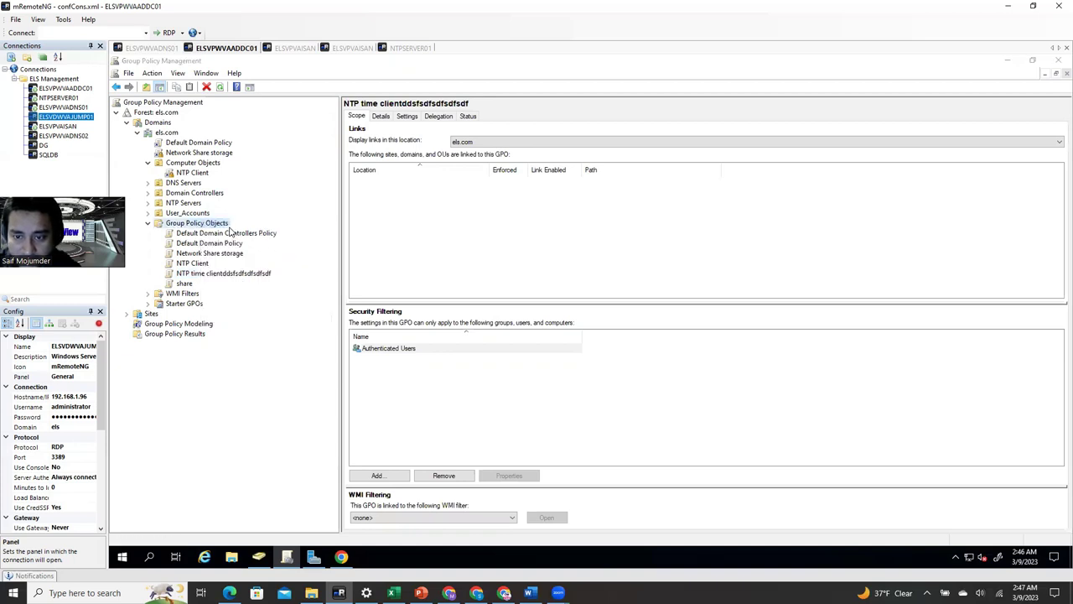
pyautogui.click(671, 338)
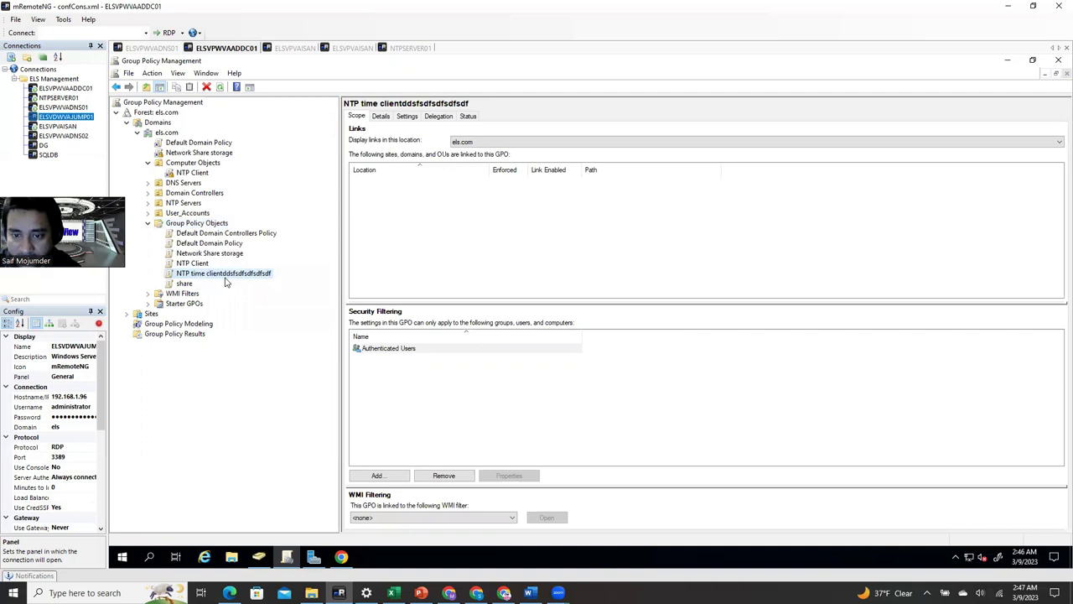
pyautogui.rightClick(227, 274)
pyautogui.click(259, 282)
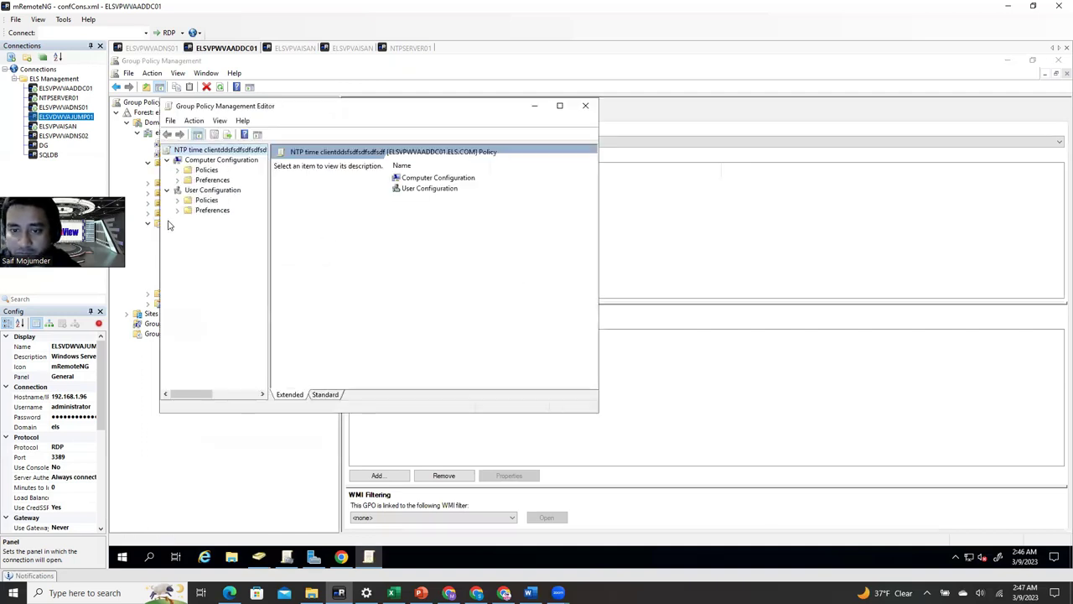
# - Navigate to Computer Configuration > Administrative Templates > System > Windows Time Service > Time Providers
pyautogui.click(178, 170)
pyautogui.click(188, 200)
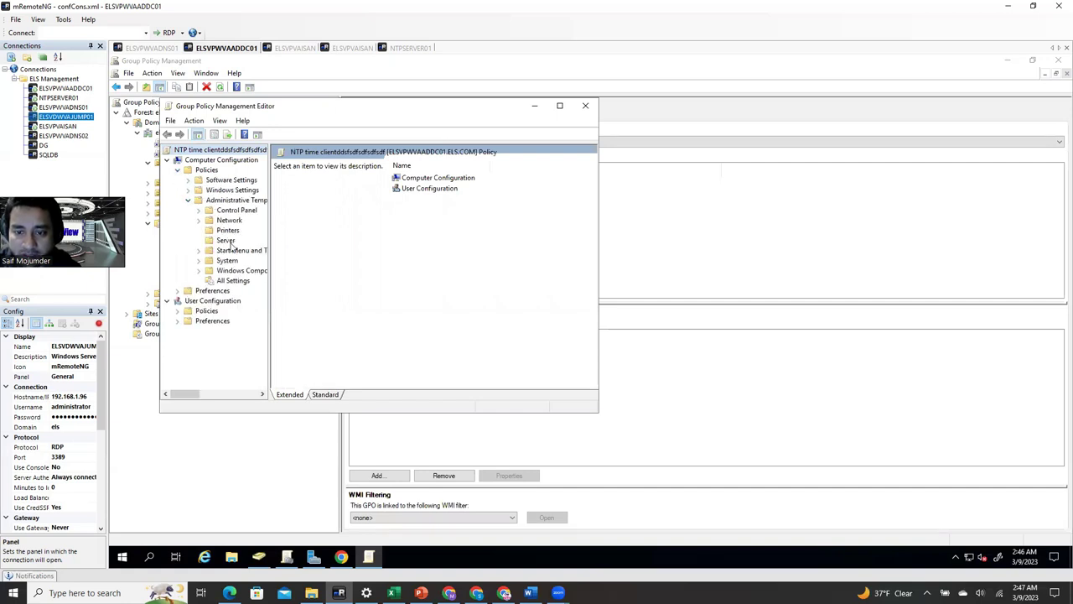
pyautogui.click(198, 261)
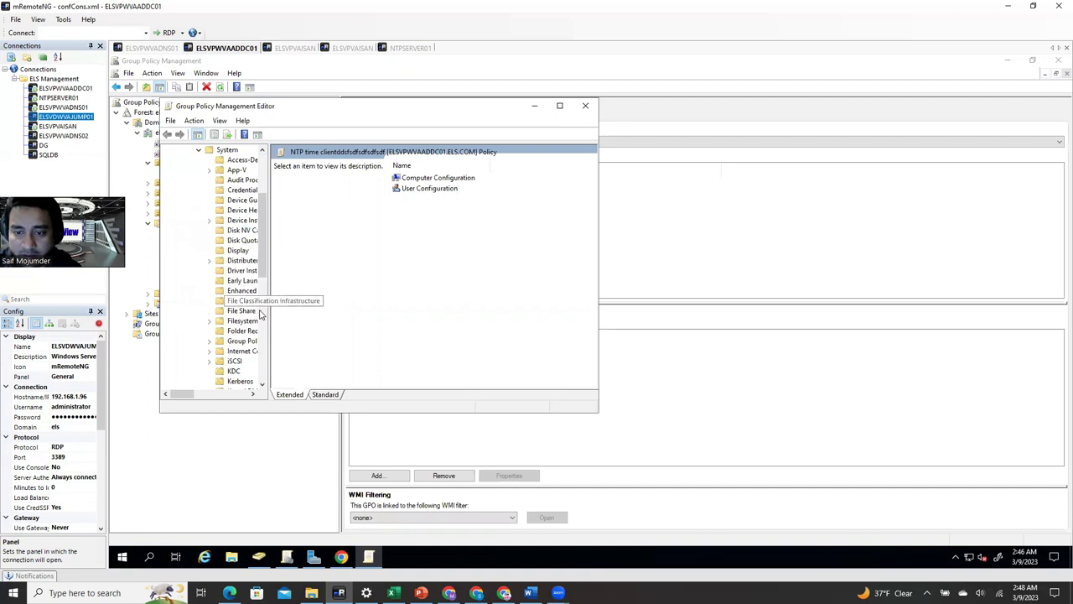
pyautogui.moveTo(269, 303); pyautogui.dragTo(388, 303)
pyautogui.scroll(-9, 265, 375)
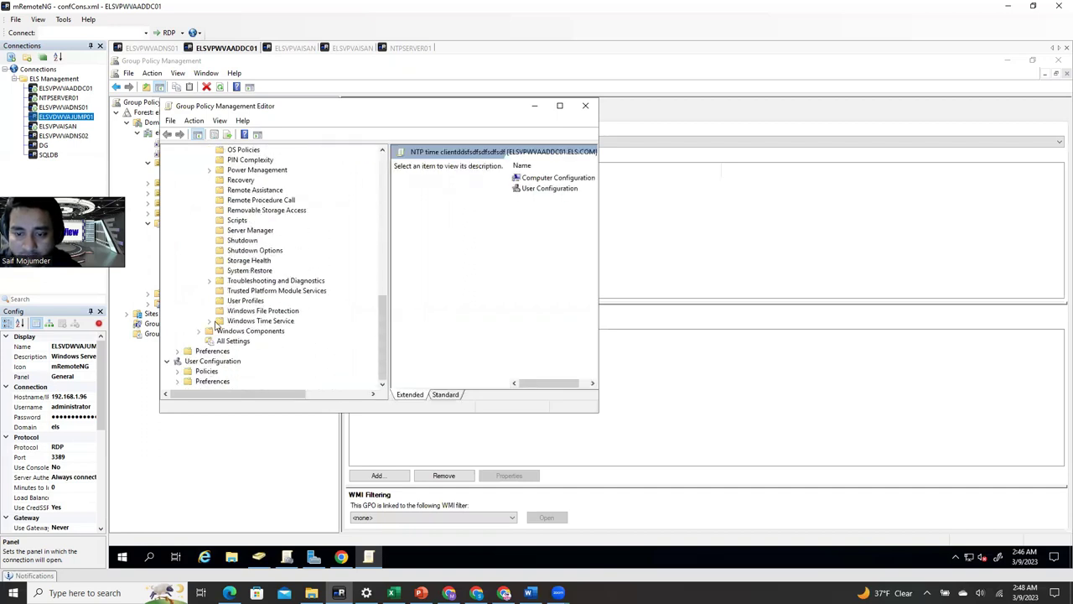
pyautogui.click(210, 321)
pyautogui.click(258, 331)
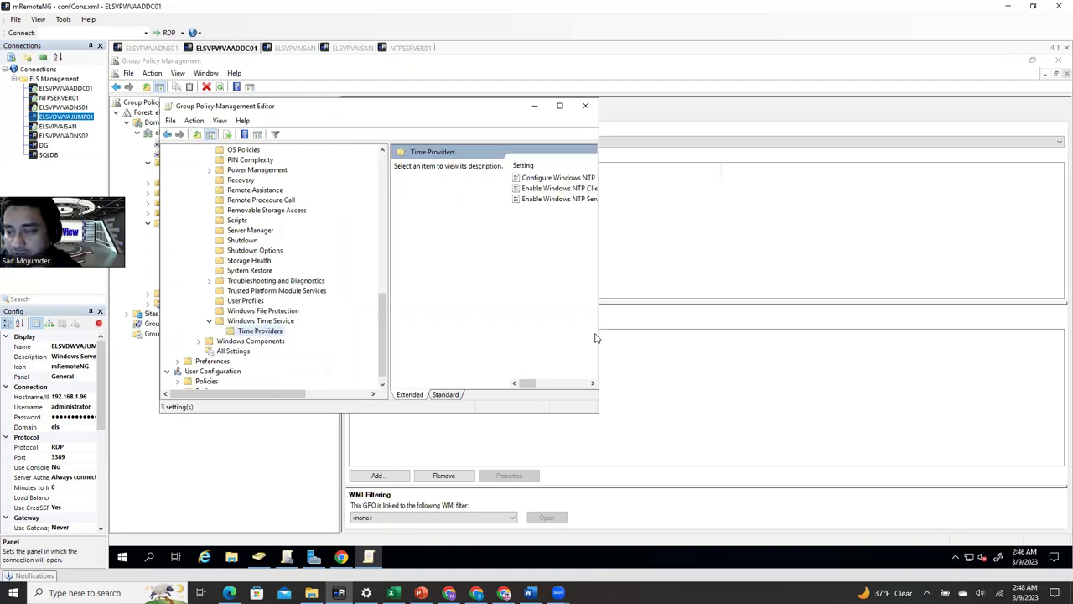
# - Widen the editor and review the Enable and Configure Windows NTP Client settings
pyautogui.moveTo(597, 336); pyautogui.dragTo(899, 336)
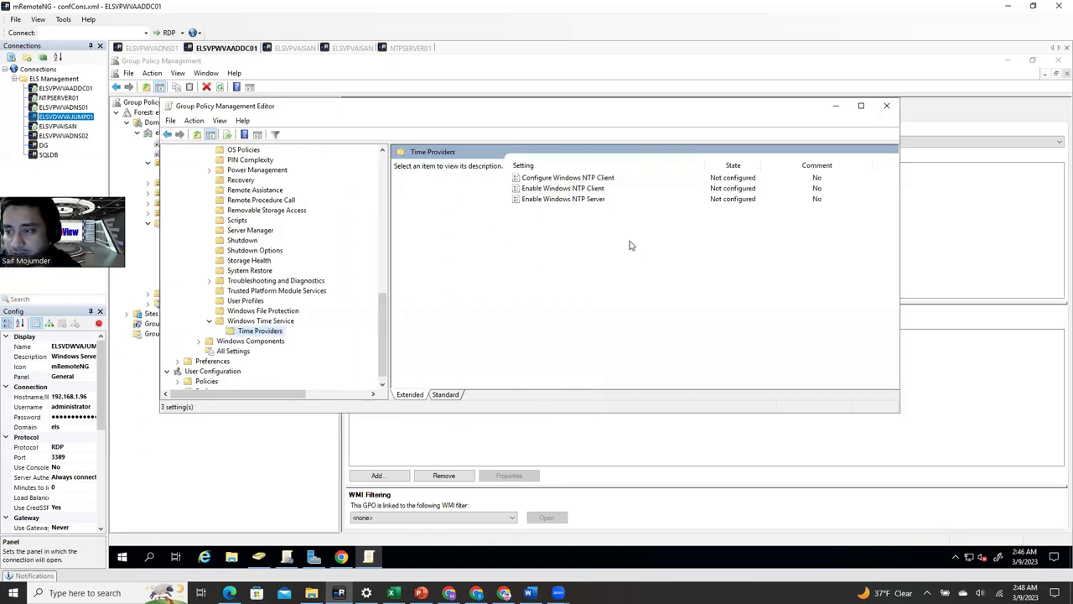
pyautogui.click(592, 190)
pyautogui.click(595, 179)
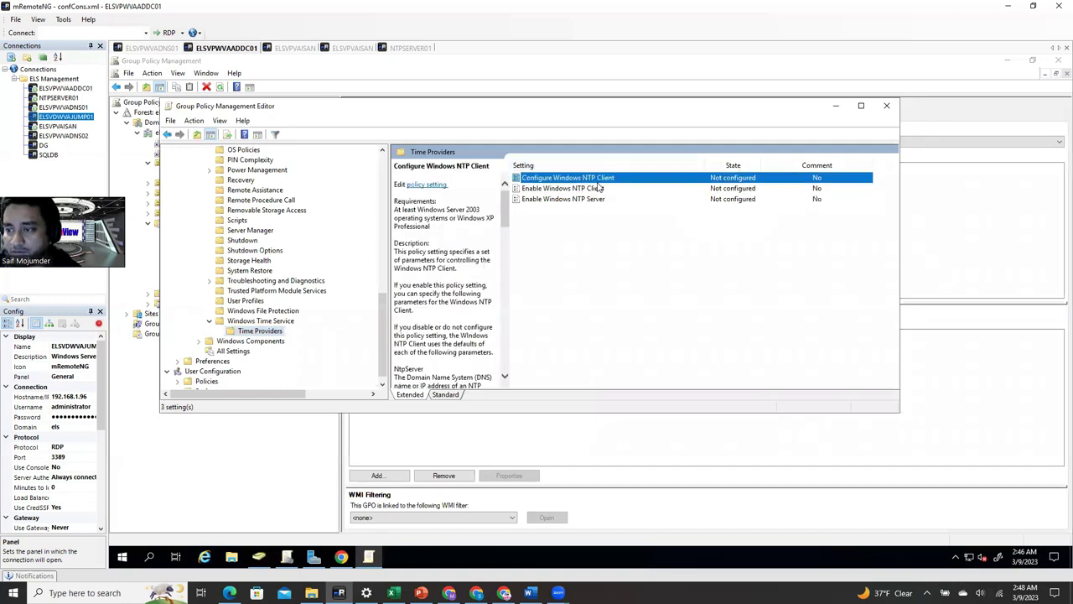
pyautogui.click(597, 190)
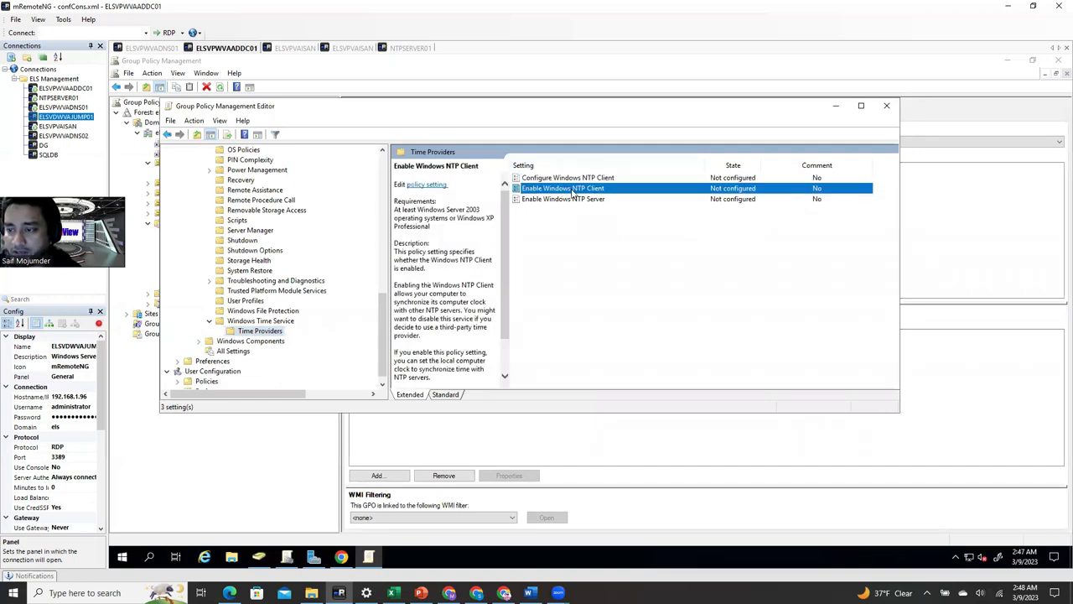
# - Set the Enable Windows NTP Client policy to Enabled
pyautogui.doubleClick(573, 192)
pyautogui.click(209, 213)
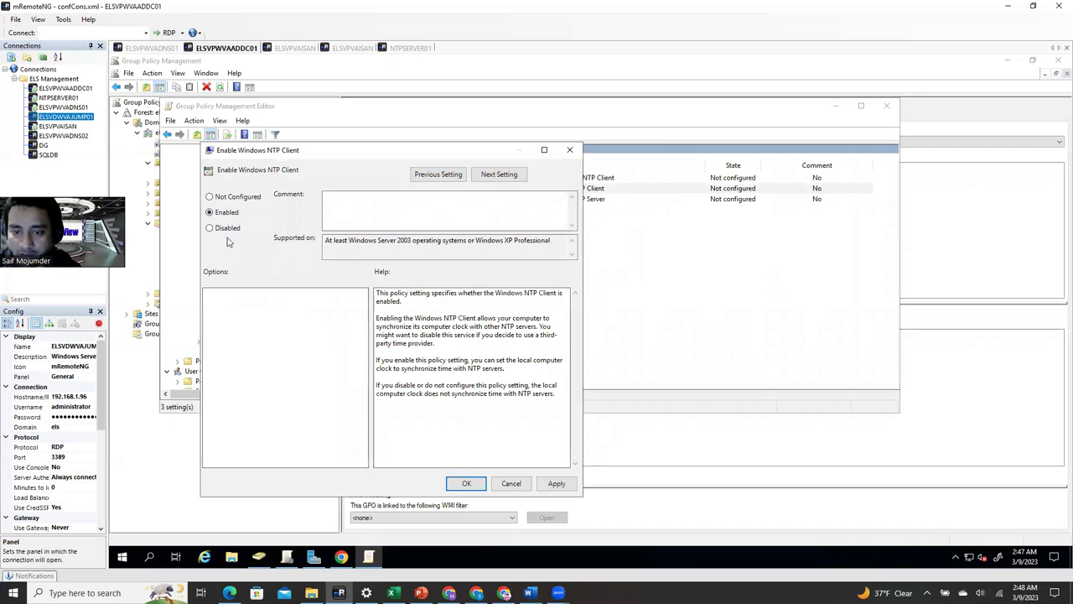
pyautogui.click(556, 483)
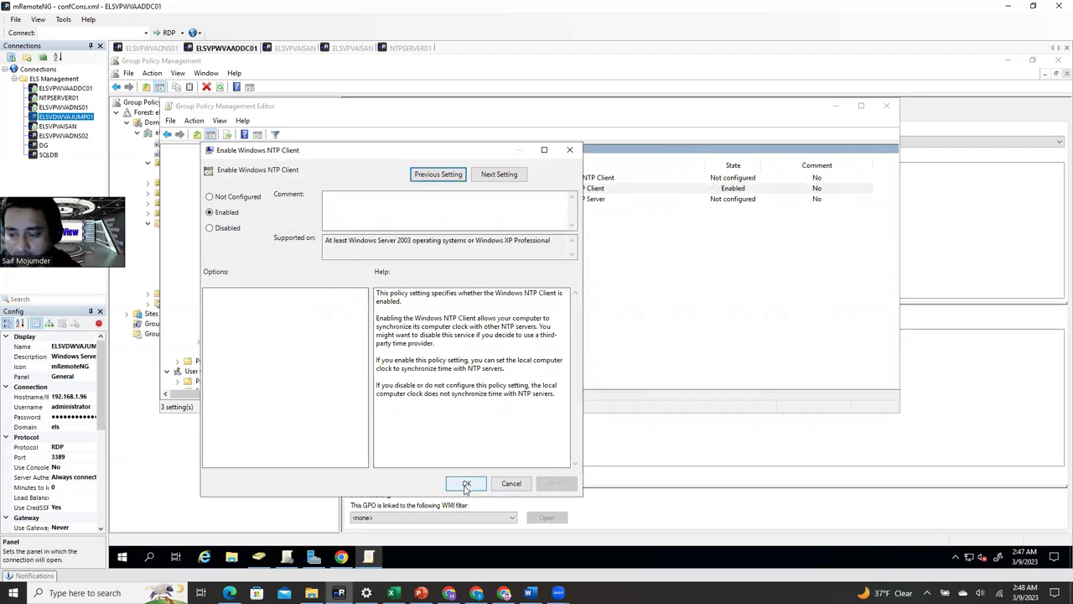
pyautogui.click(466, 484)
# - Enable Configure Windows NTP Client and set NtpServer to 192.168.1.3,0x8
pyautogui.doubleClick(610, 177)
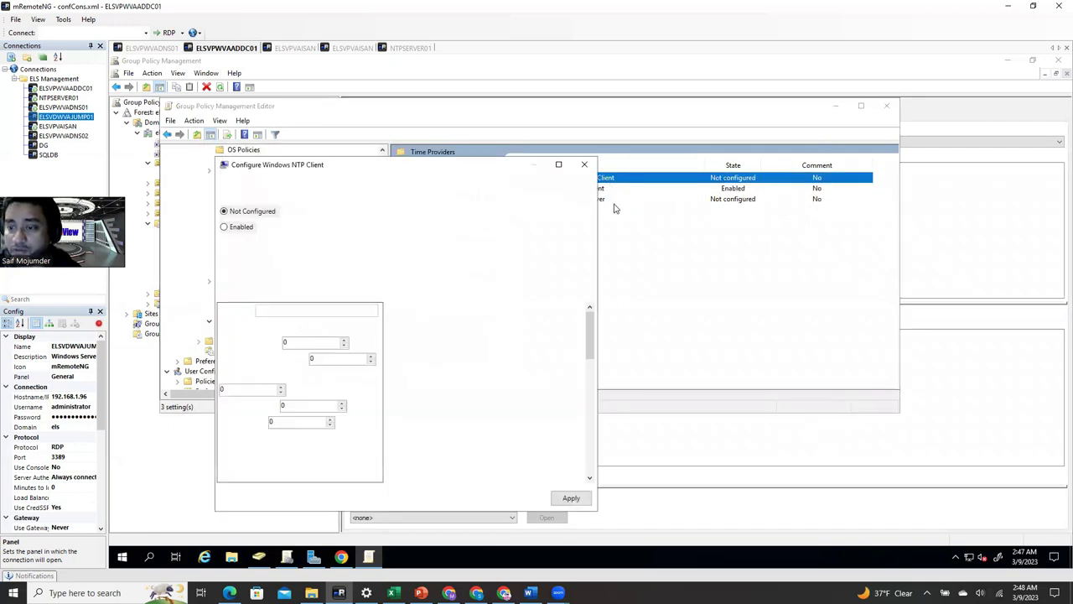
pyautogui.click(241, 227)
pyautogui.click(314, 310)
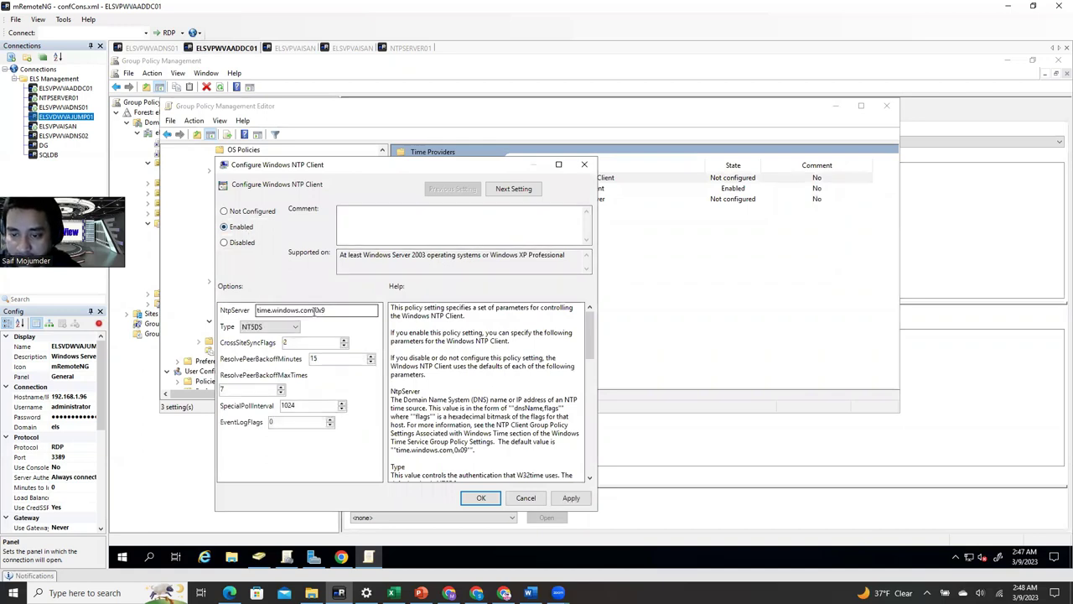
pyautogui.moveTo(315, 310); pyautogui.dragTo(255, 311)
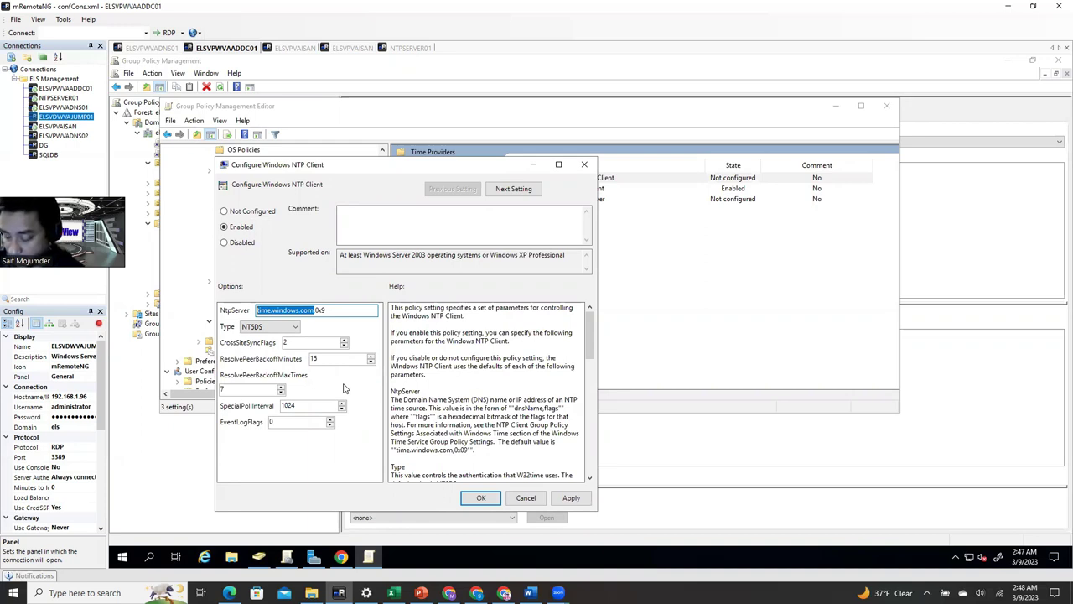
pyautogui.write('192.')
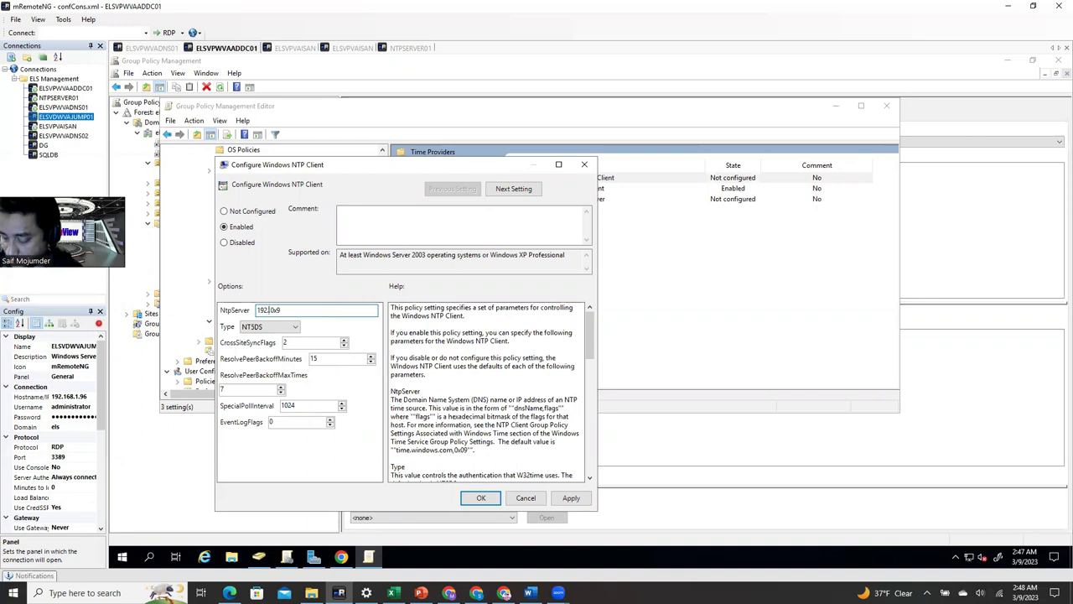
pyautogui.write('168.1.3')
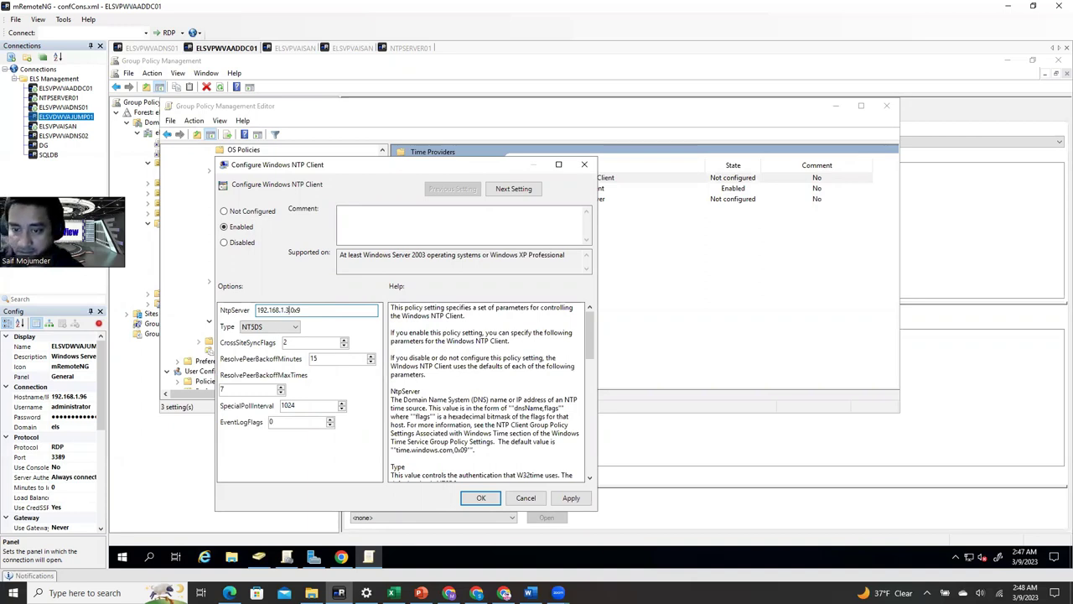
pyautogui.moveTo(319, 310); pyautogui.dragTo(295, 310)
pyautogui.click(301, 310)
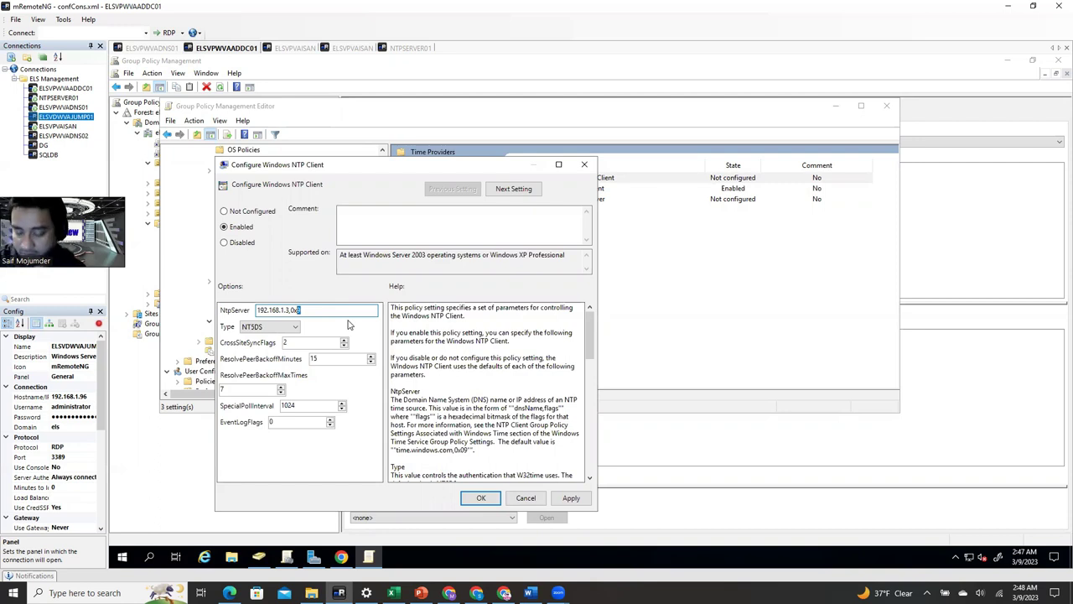
pyautogui.write('8')
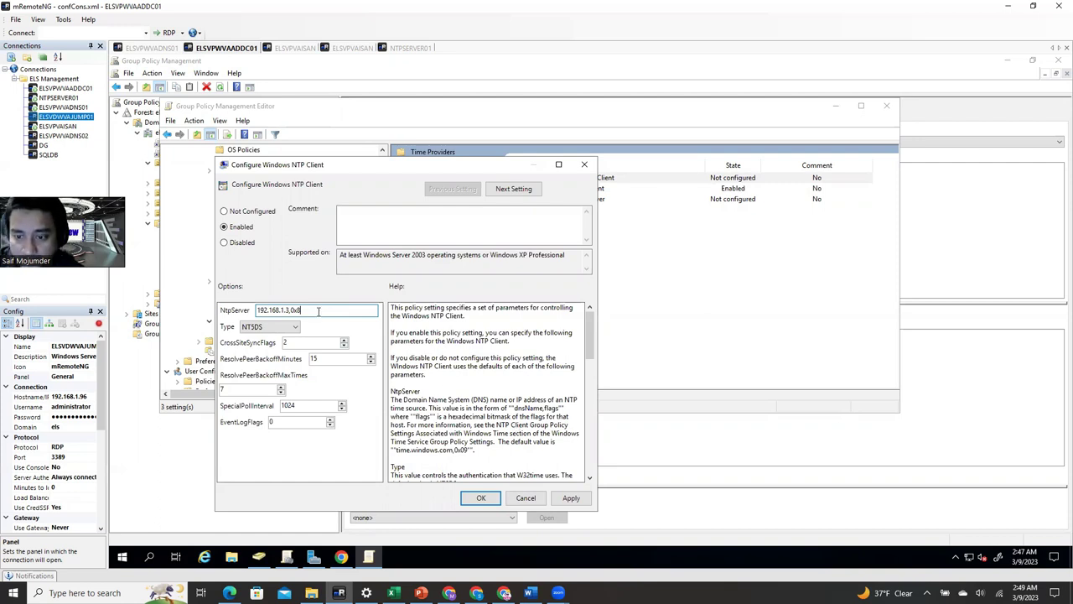
pyautogui.write('8')
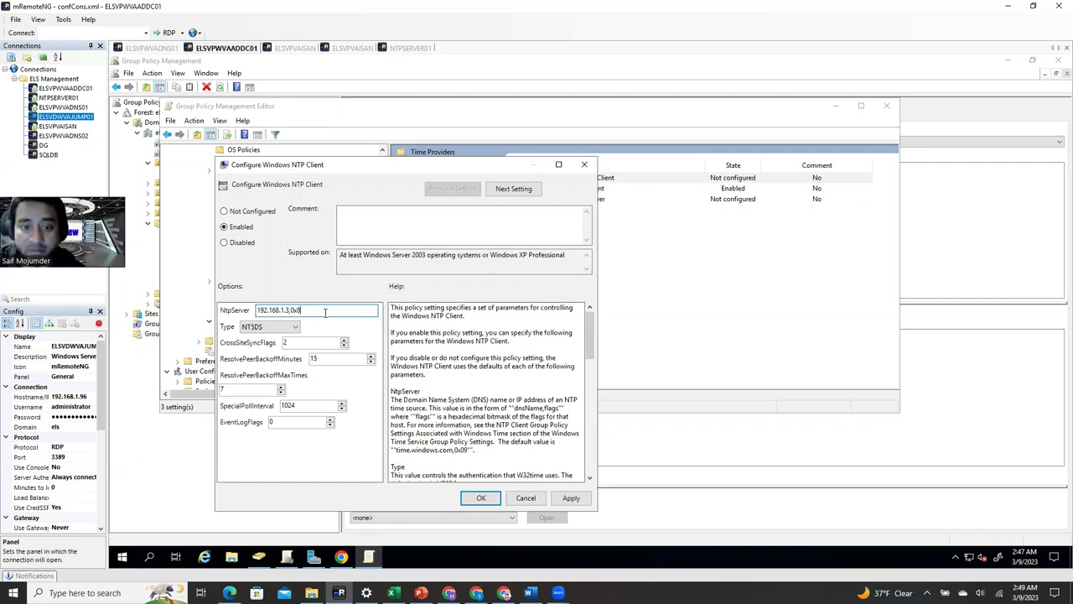
# - Set the NTP client Type to NTP and SpecialPollInterval to 120, then apply
pyautogui.click(294, 333)
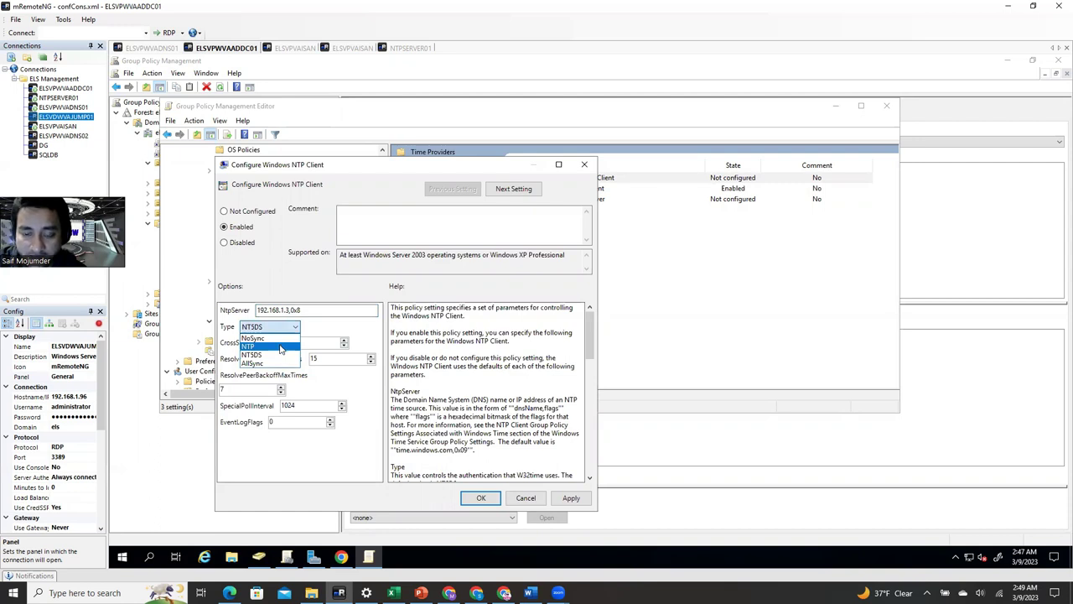
pyautogui.click(282, 347)
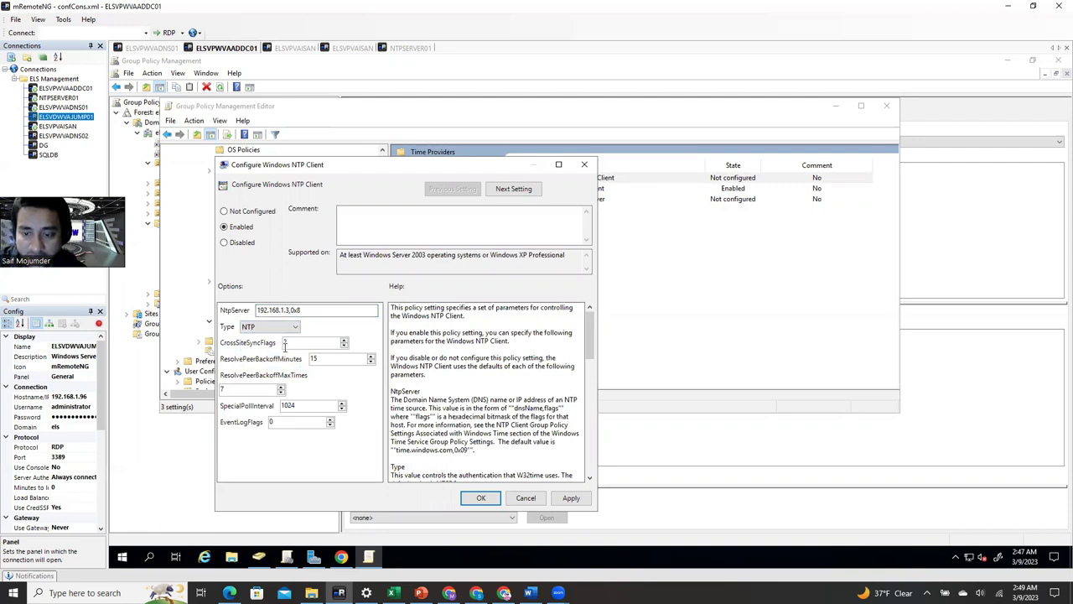
pyautogui.doubleClick(280, 410)
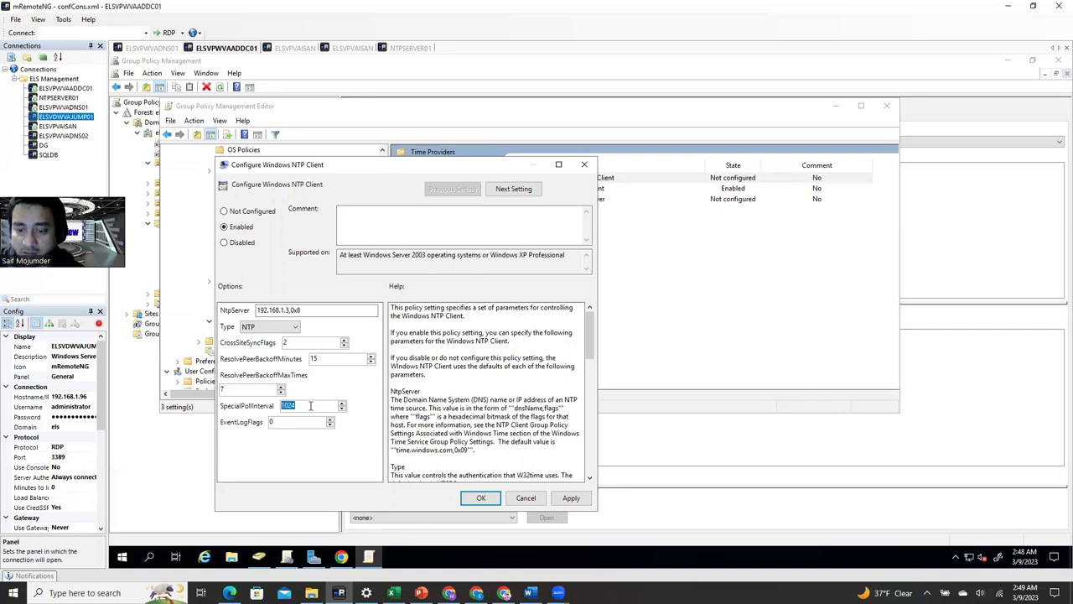
pyautogui.write('1')
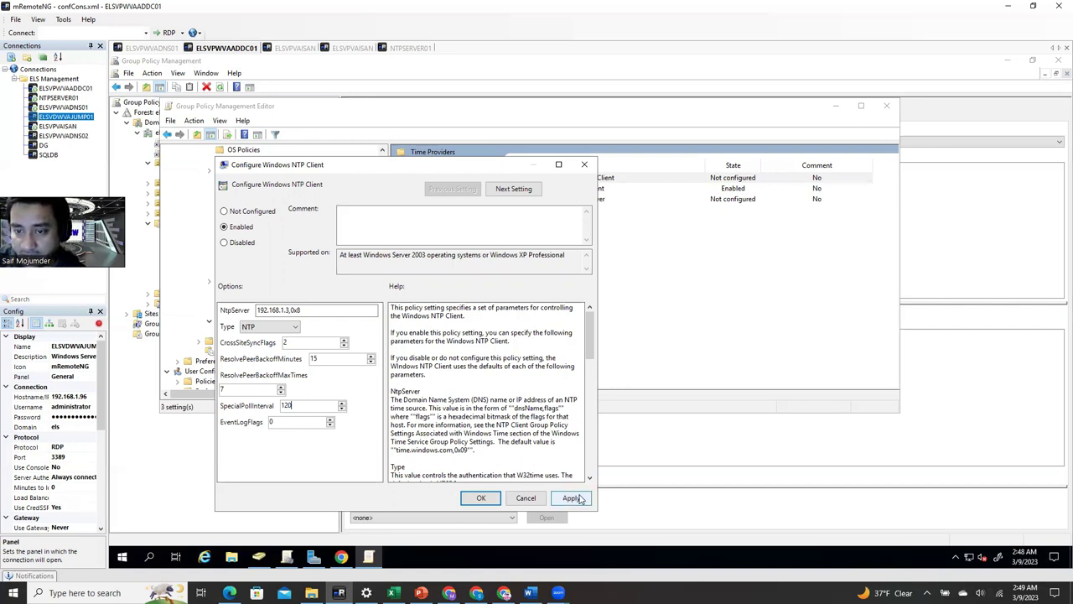
pyautogui.click(571, 498)
pyautogui.click(481, 498)
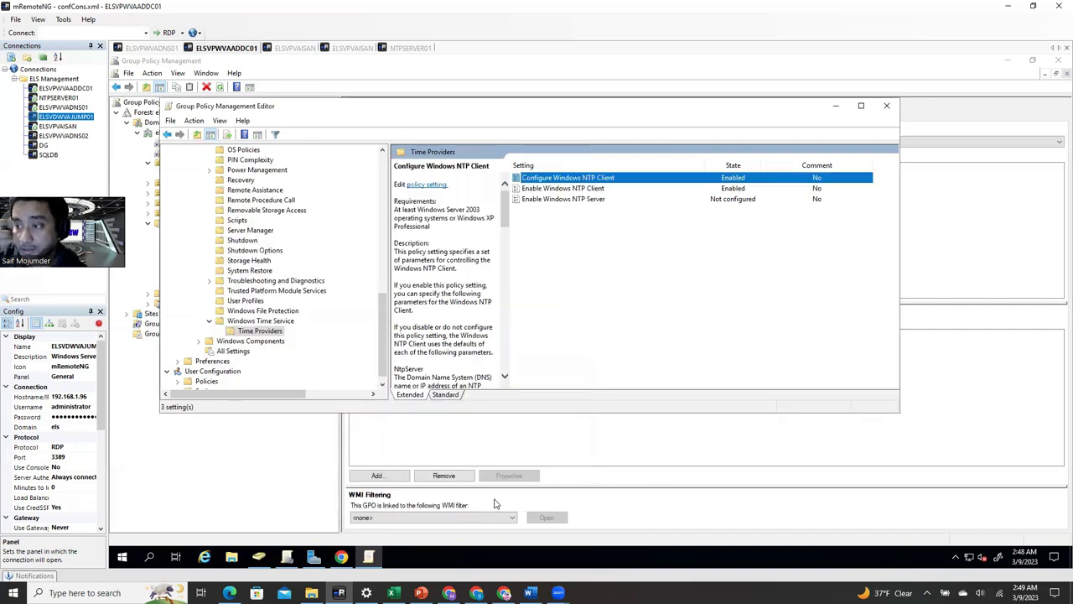
# - Check both Windows NTP Client policies and close the Group Policy Management Editor
pyautogui.click(588, 190)
pyautogui.click(593, 179)
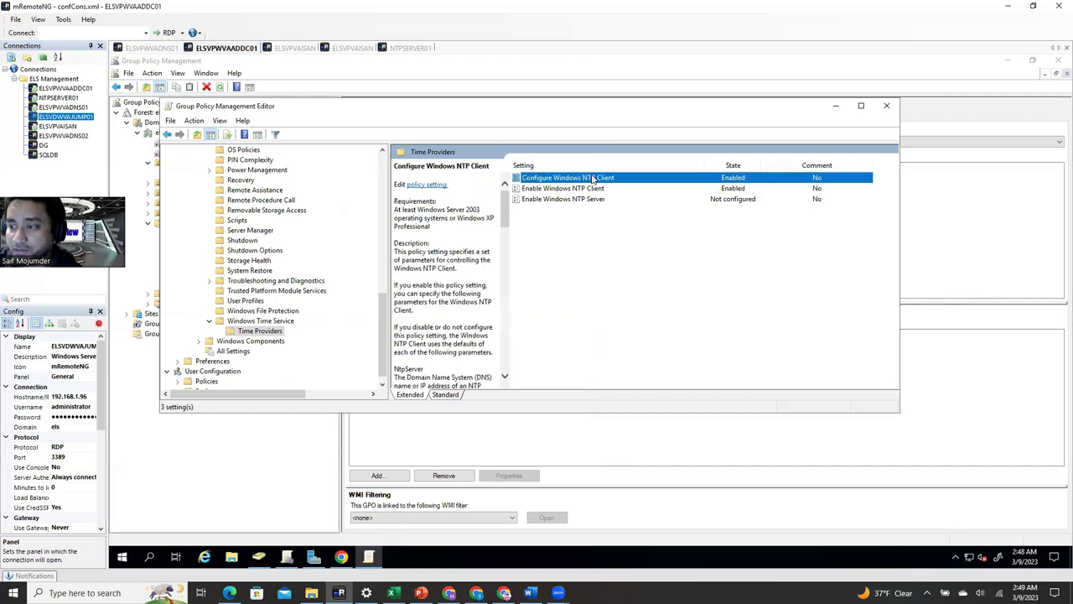
pyautogui.click(887, 106)
# - Refresh and review the GPO's Settings report showing NtpServer 192.168.1.3,0x8
pyautogui.click(220, 87)
pyautogui.click(407, 115)
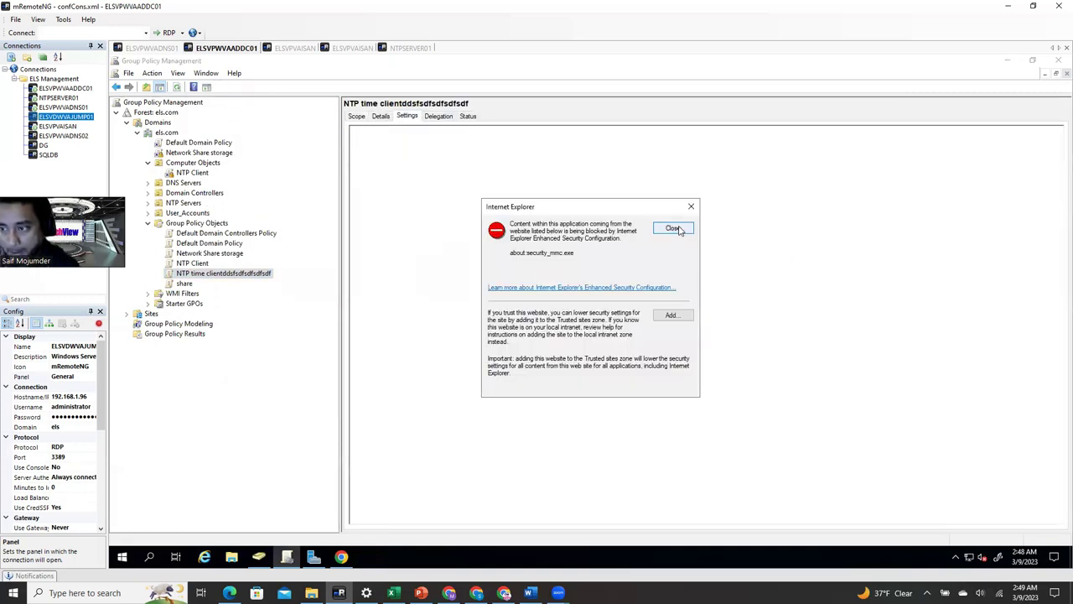
pyautogui.click(673, 228)
pyautogui.scroll(-5, 544, 429)
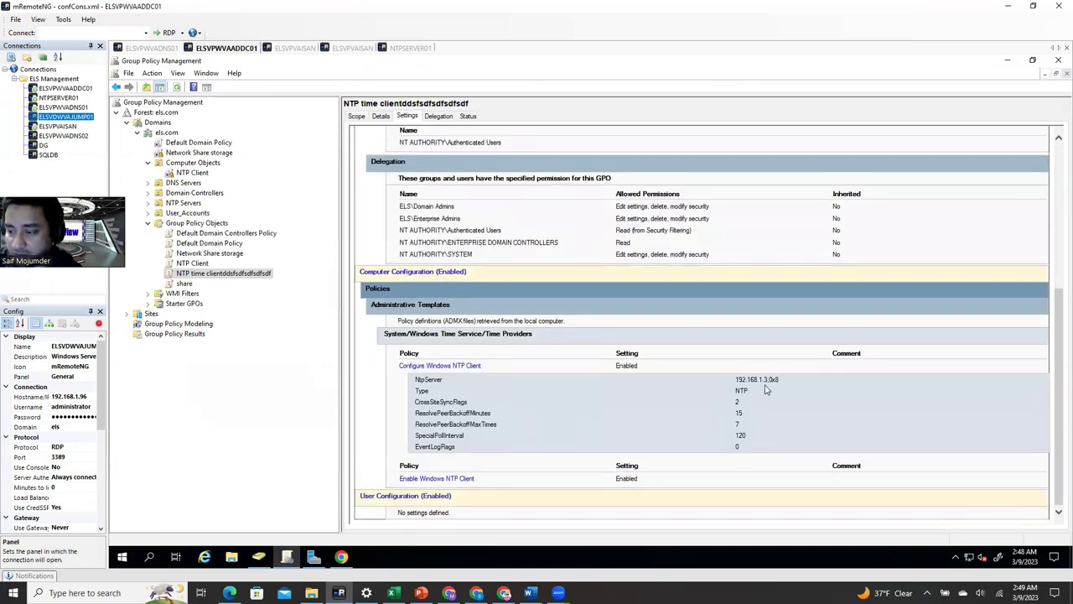
pyautogui.moveTo(785, 382); pyautogui.dragTo(673, 378)
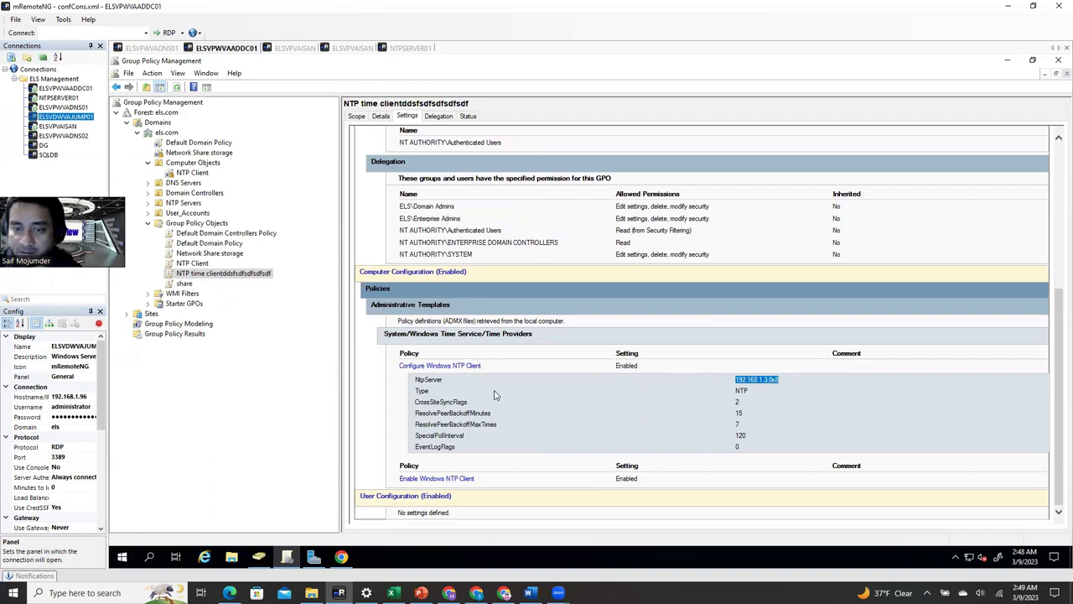
pyautogui.click(408, 47)
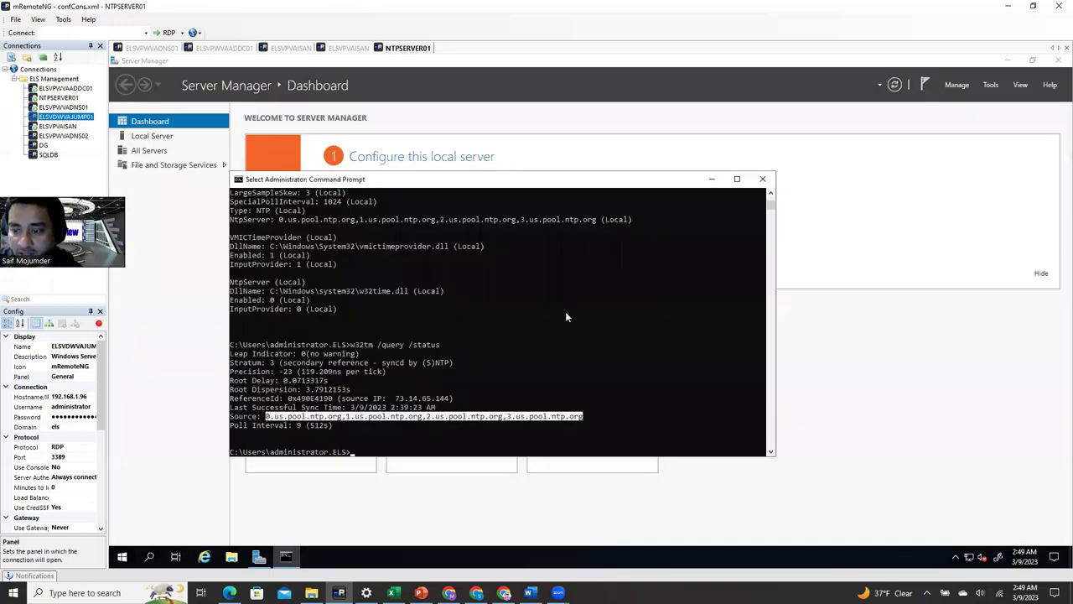
# - Run ipconfig on NTPSERVER01 and highlight its IPv4 address 192.168.1.3
pyautogui.click(460, 442)
pyautogui.write('ipconfig')
pyautogui.press('Return')
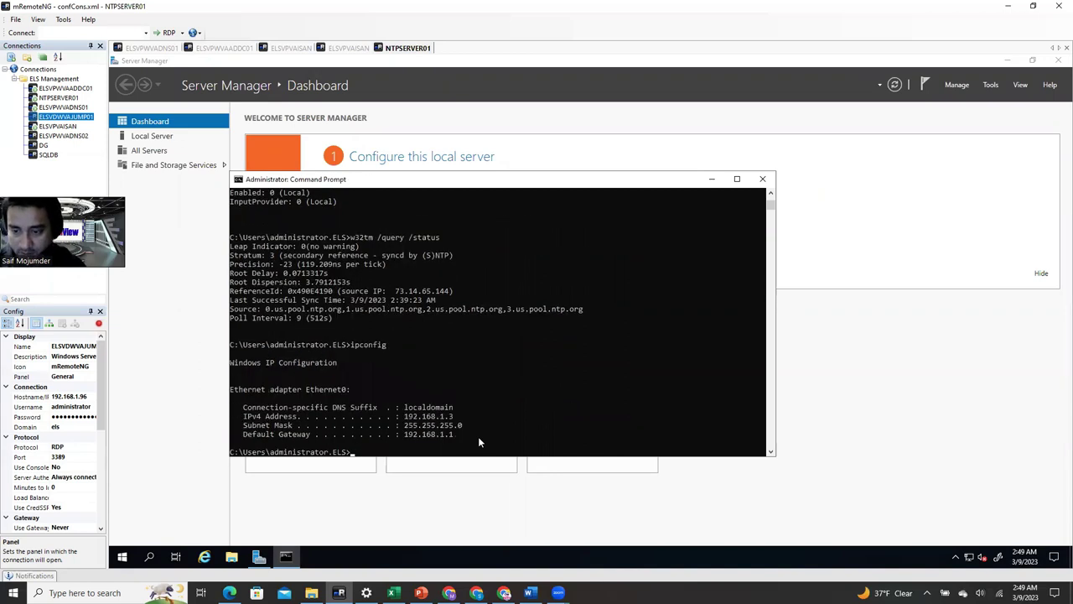
pyautogui.moveTo(453, 412); pyautogui.dragTo(406, 420)
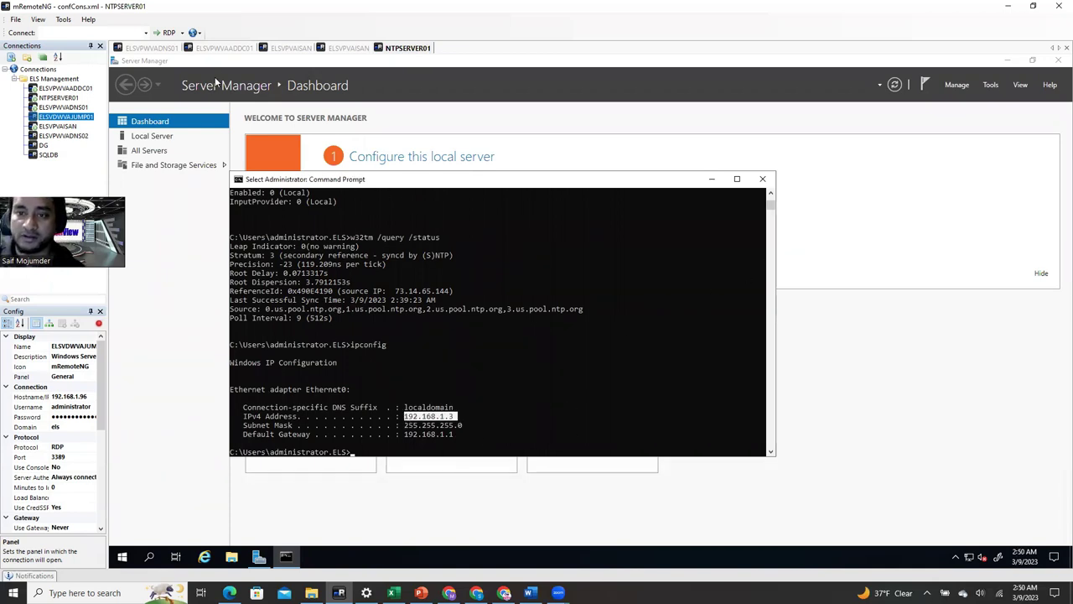
pyautogui.click(207, 51)
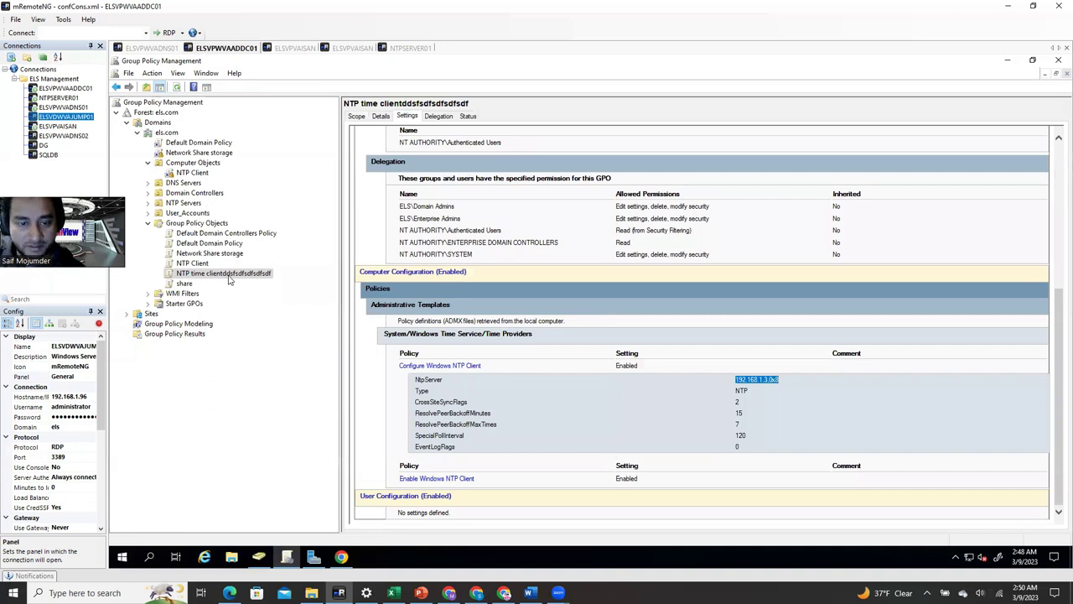
# - View the NTP Client GPO's settings report, then list the GPOs applied to the Computer Objects OU
pyautogui.click(201, 264)
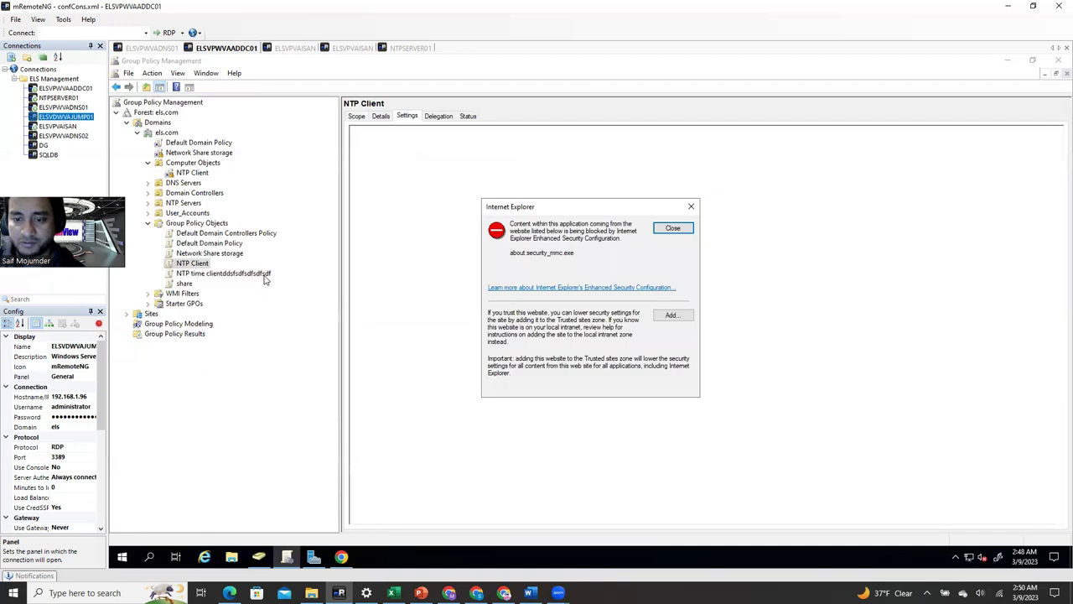
pyautogui.click(673, 228)
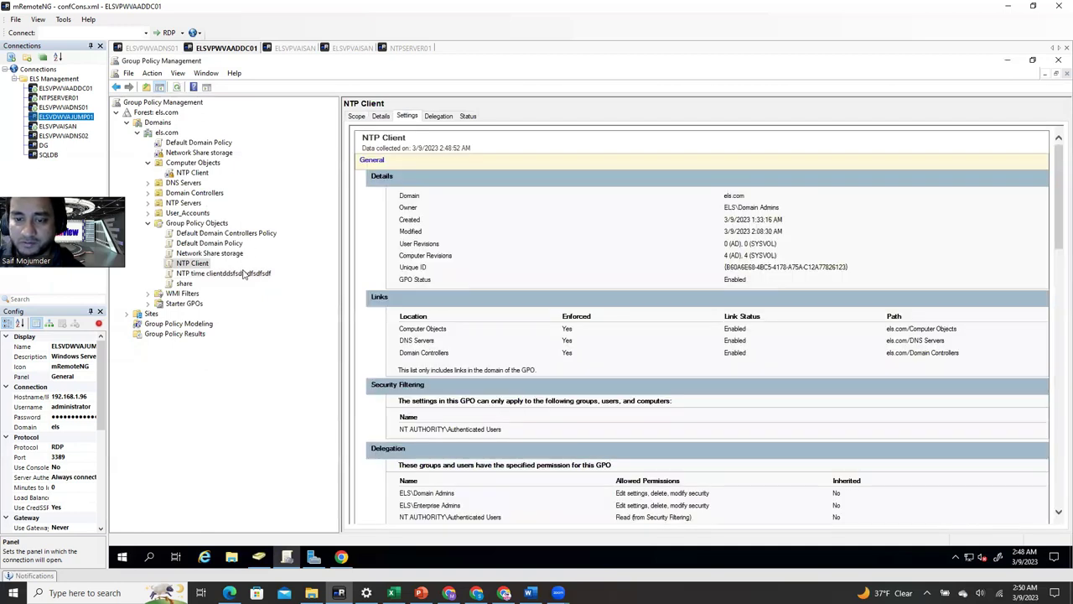
pyautogui.click(181, 165)
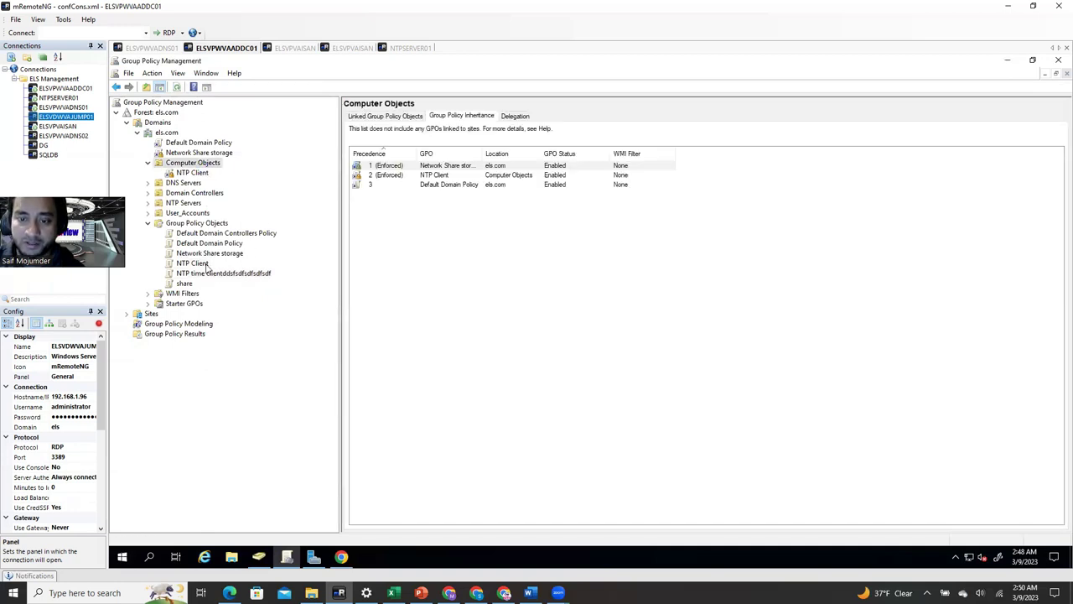
pyautogui.rightClick(202, 163)
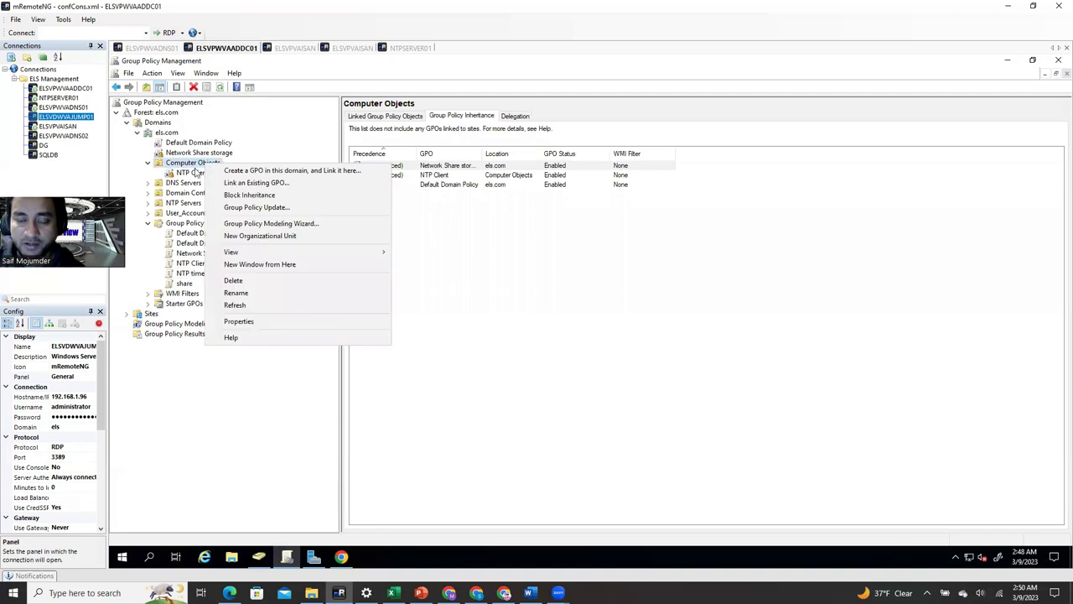
# - In ADUC, list the computers in the Computer Objects, DNS Servers and Domain Controllers OUs
pyautogui.click(232, 442)
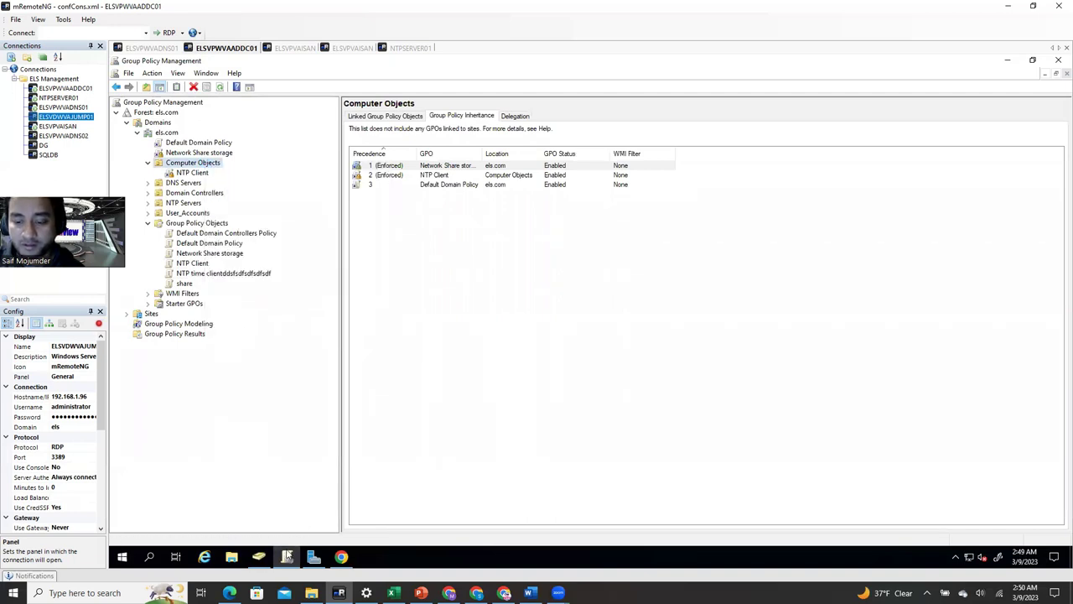
pyautogui.click(259, 557)
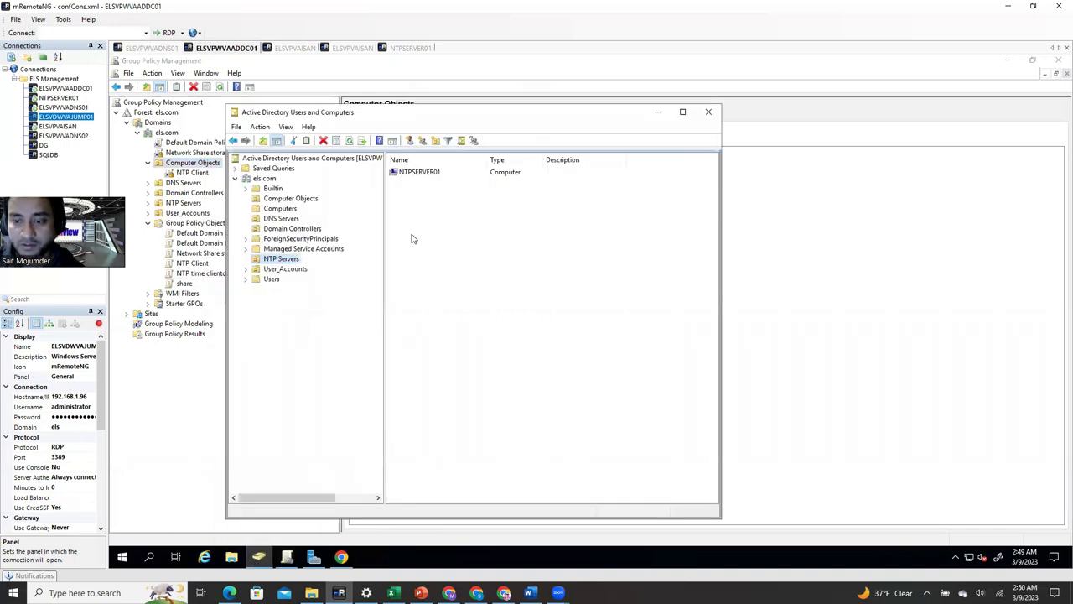
pyautogui.click(307, 203)
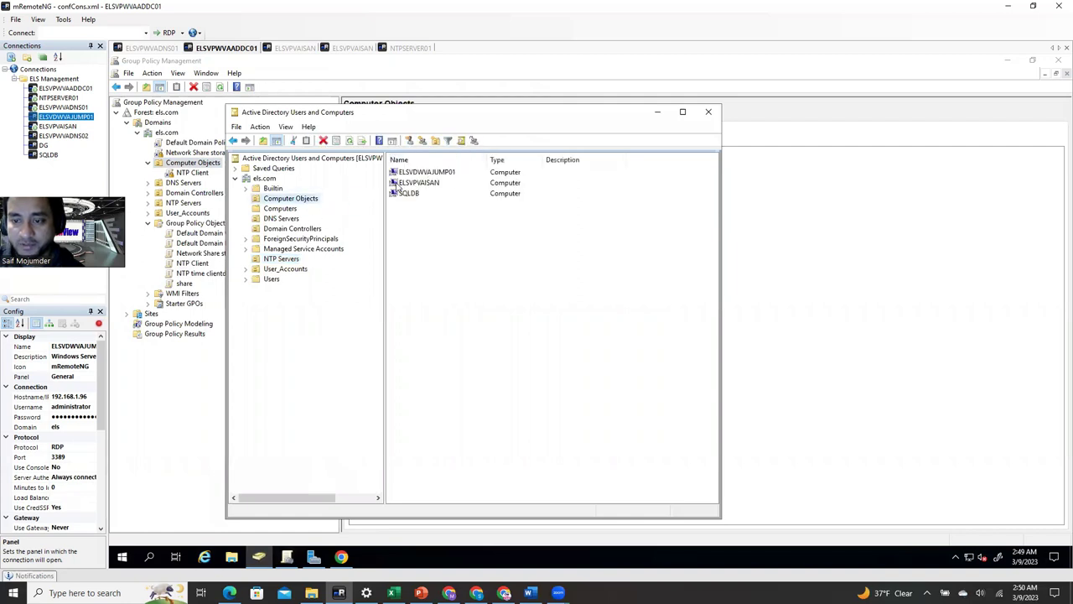
pyautogui.click(283, 219)
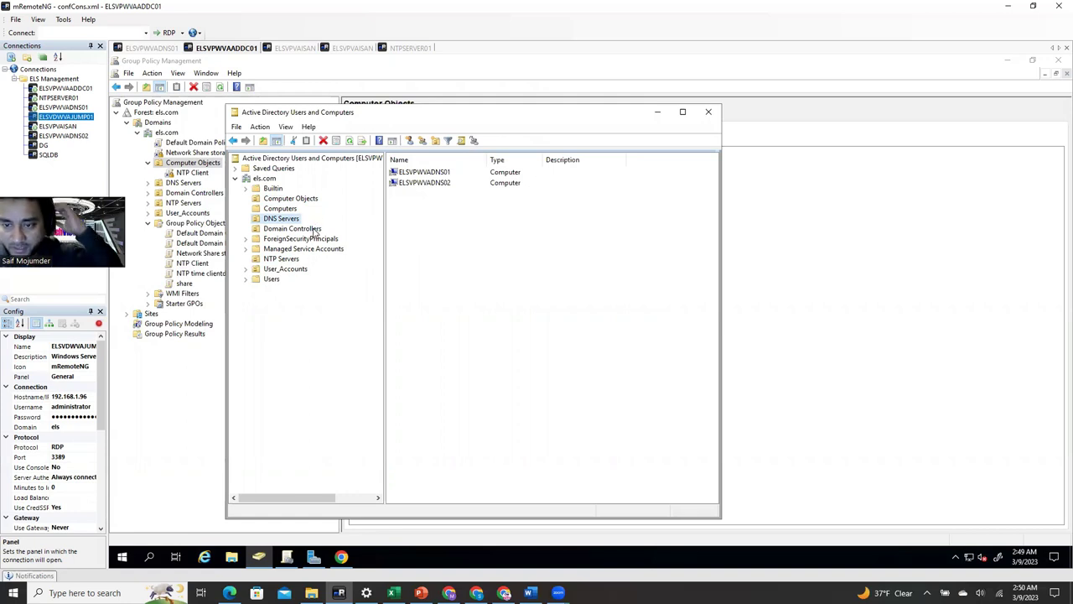
pyautogui.click(314, 229)
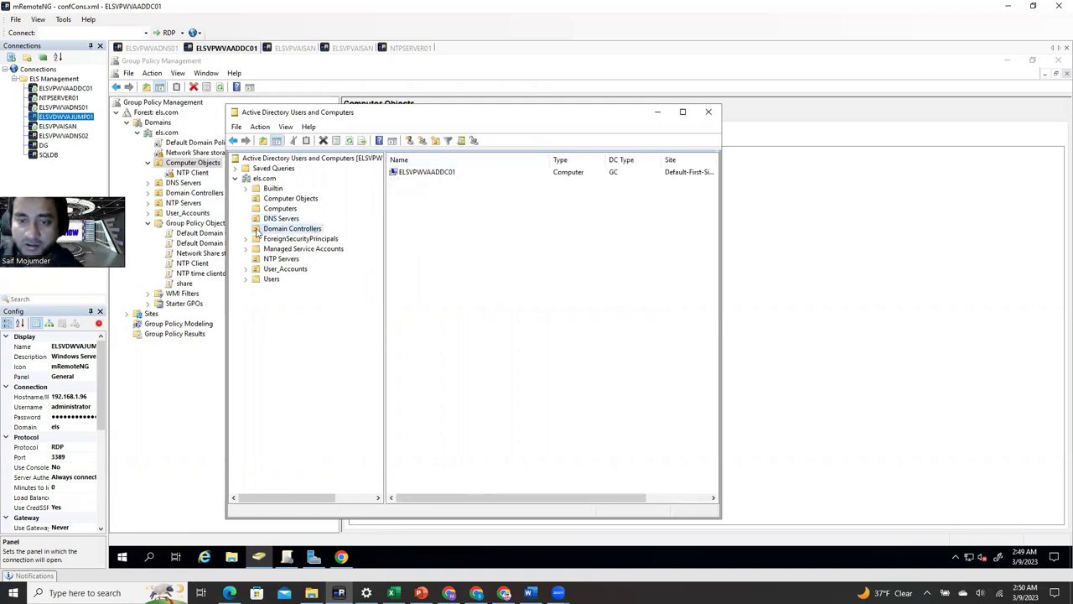
pyautogui.rightClick(191, 163)
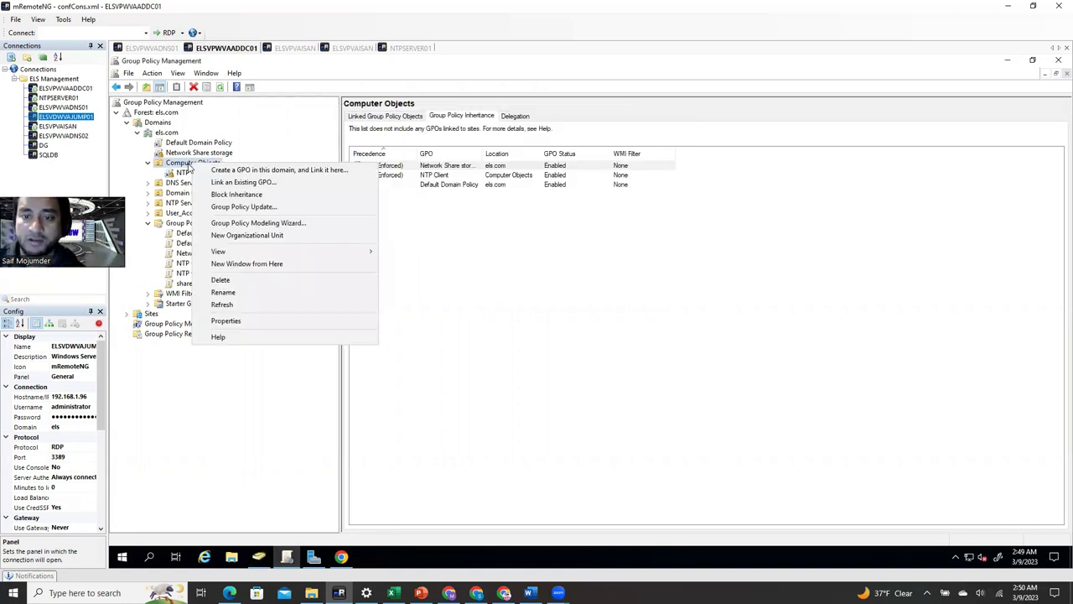
# - Link the existing NTP time client GPO to both the Computer Objects and DNS Servers OUs
pyautogui.click(200, 403)
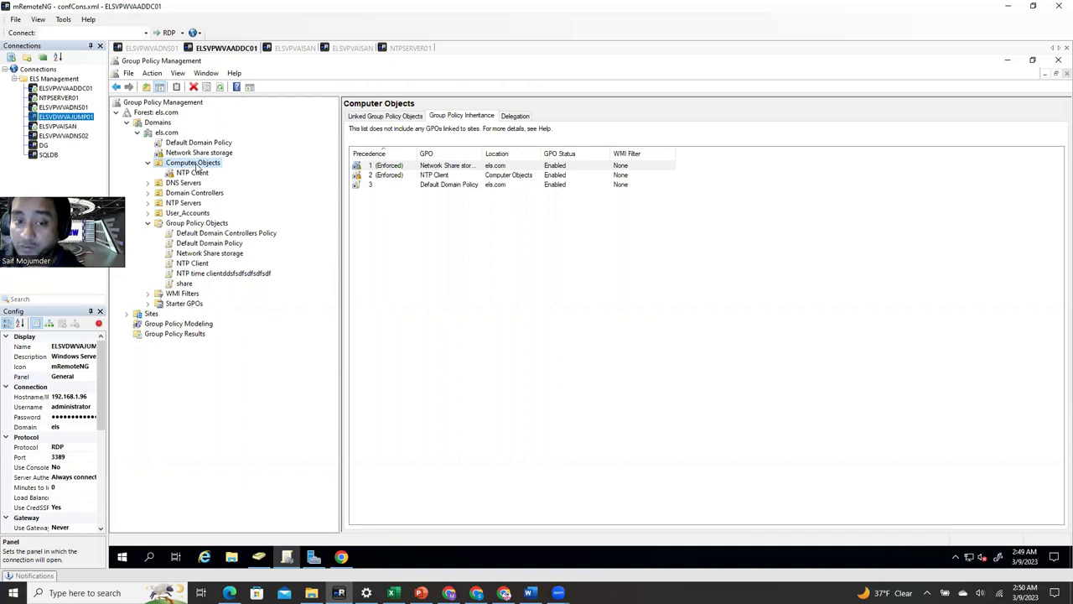
pyautogui.rightClick(196, 165)
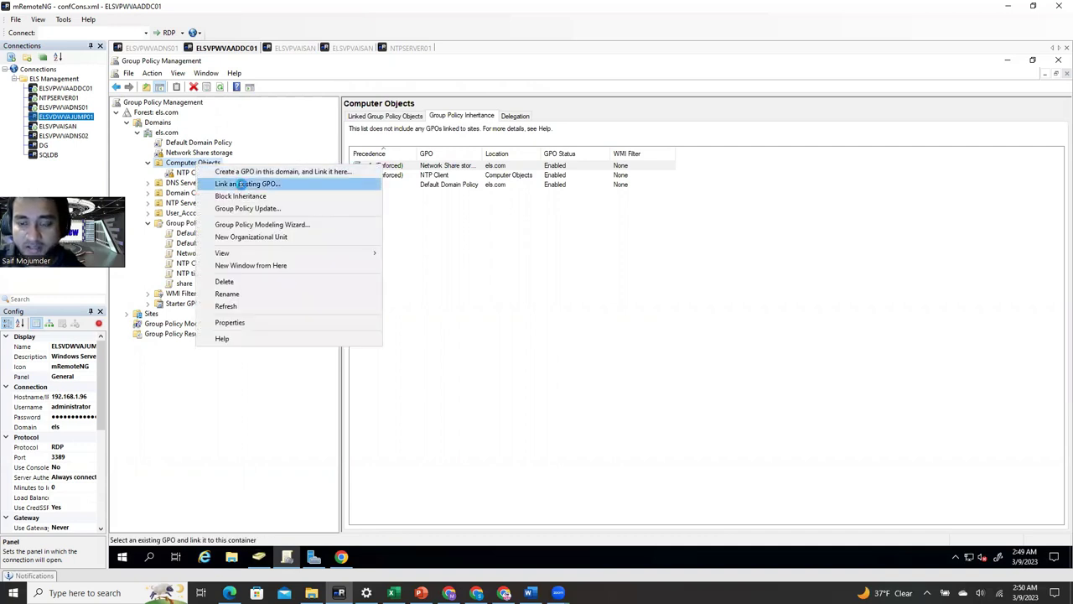
pyautogui.click(243, 186)
pyautogui.click(541, 311)
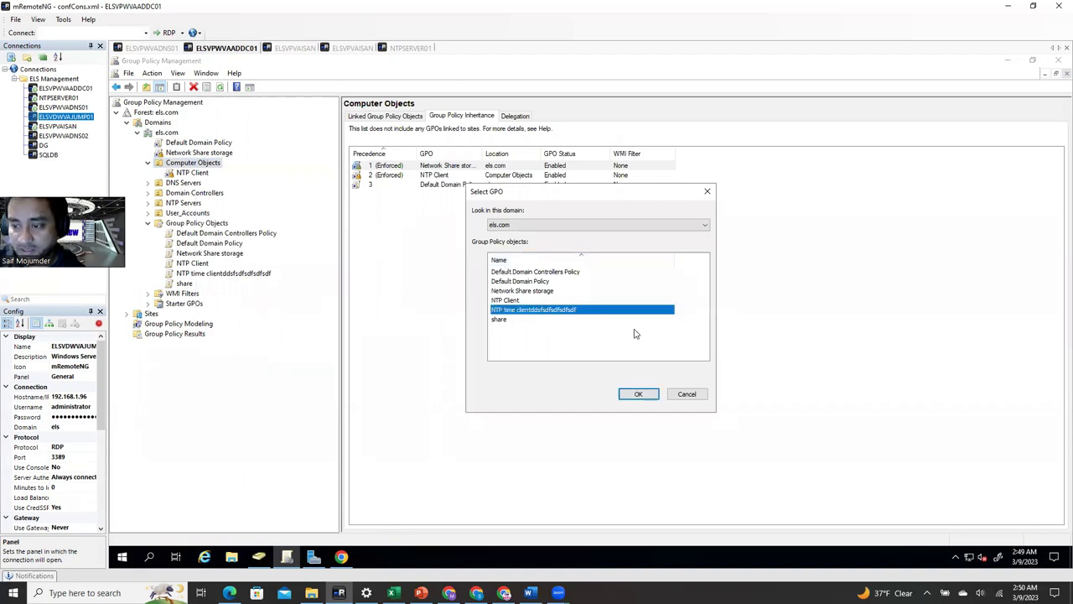
pyautogui.click(642, 394)
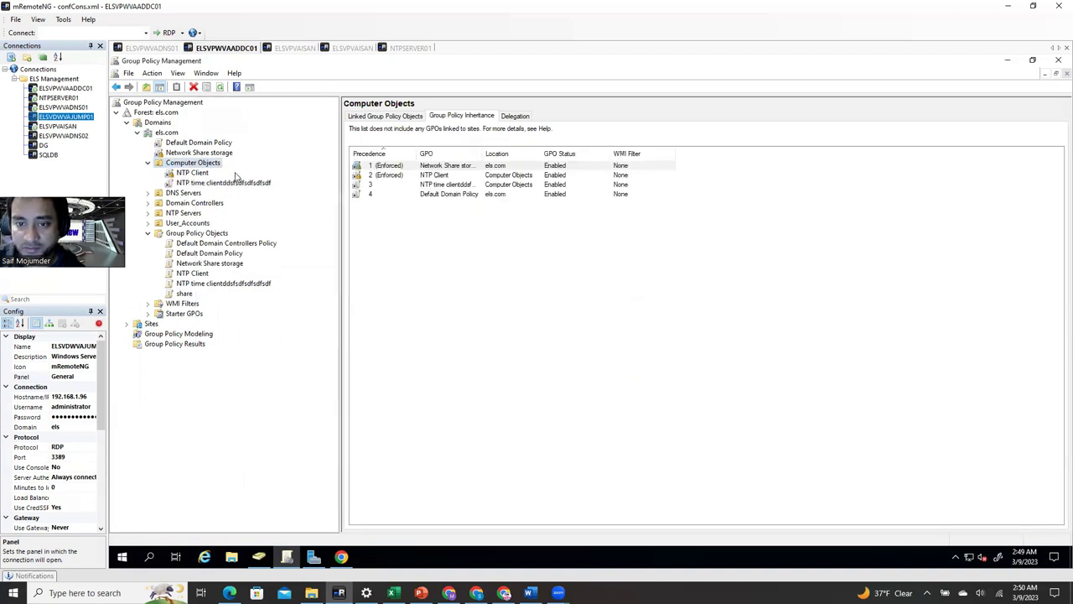
pyautogui.click(188, 193)
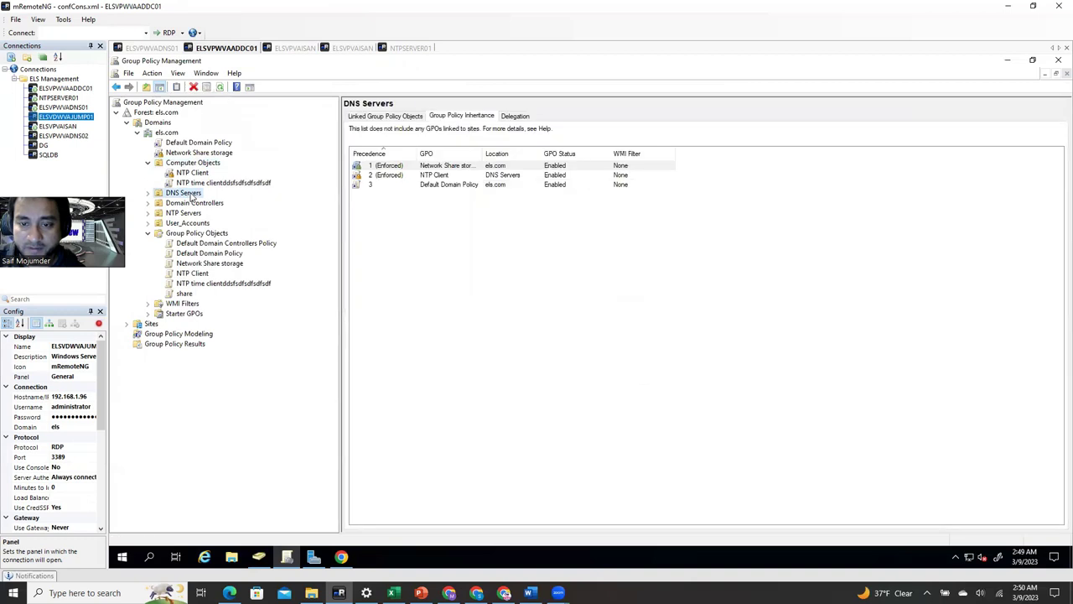
pyautogui.rightClick(189, 193)
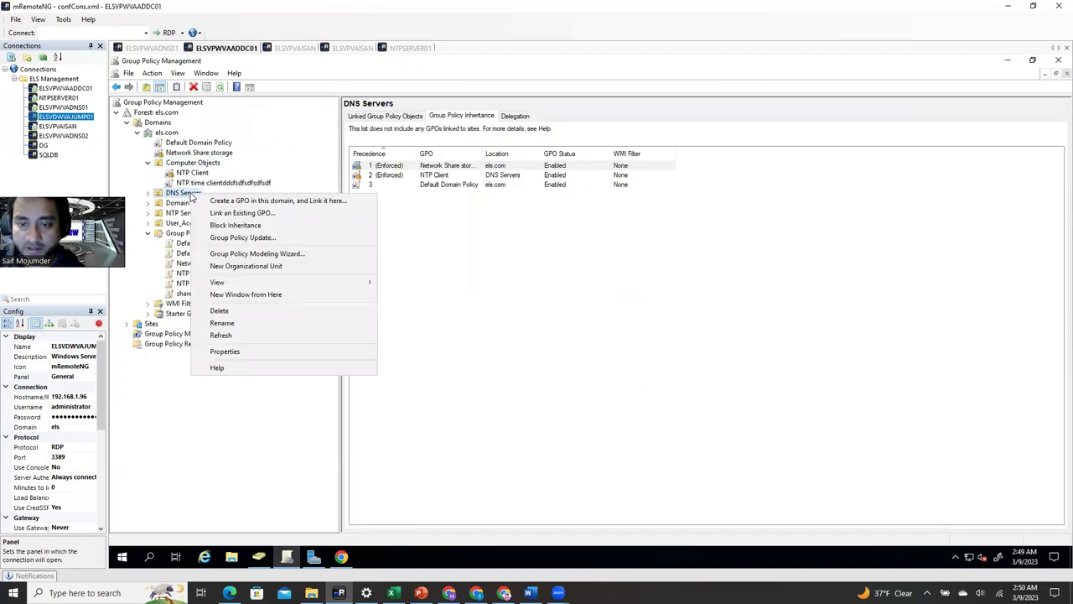
pyautogui.click(262, 216)
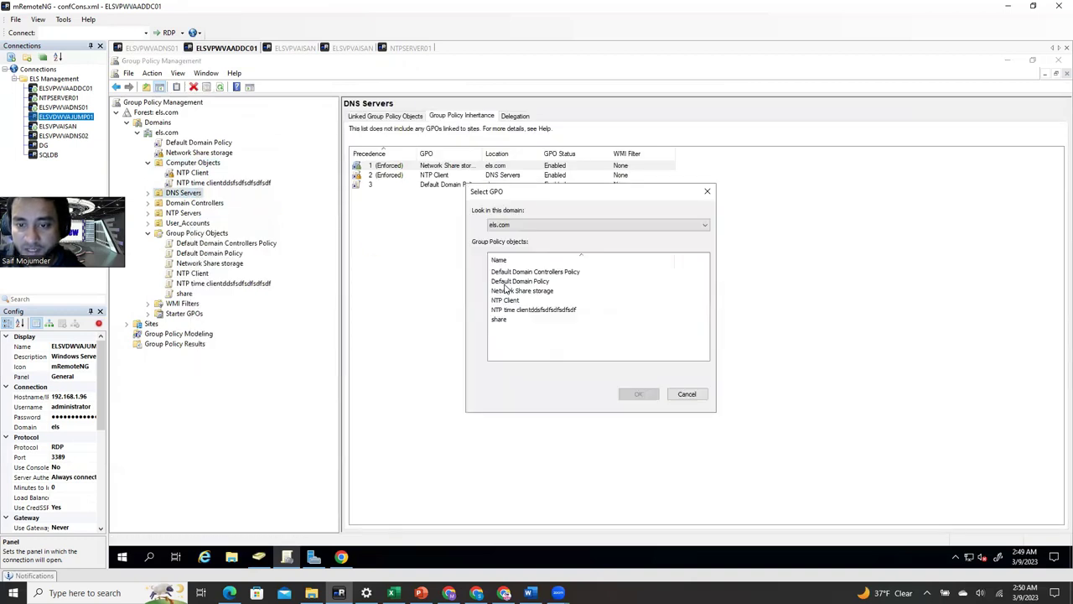
pyautogui.click(525, 310)
pyautogui.click(655, 396)
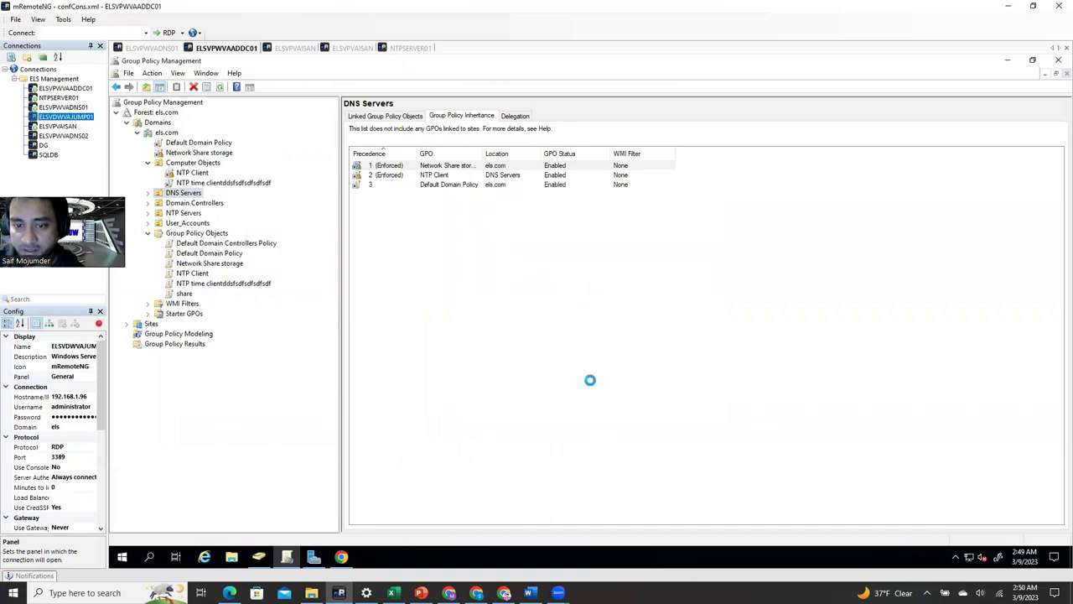
# - Open the settings report of the NTP time client link under DNS Servers
pyautogui.click(148, 193)
pyautogui.click(220, 213)
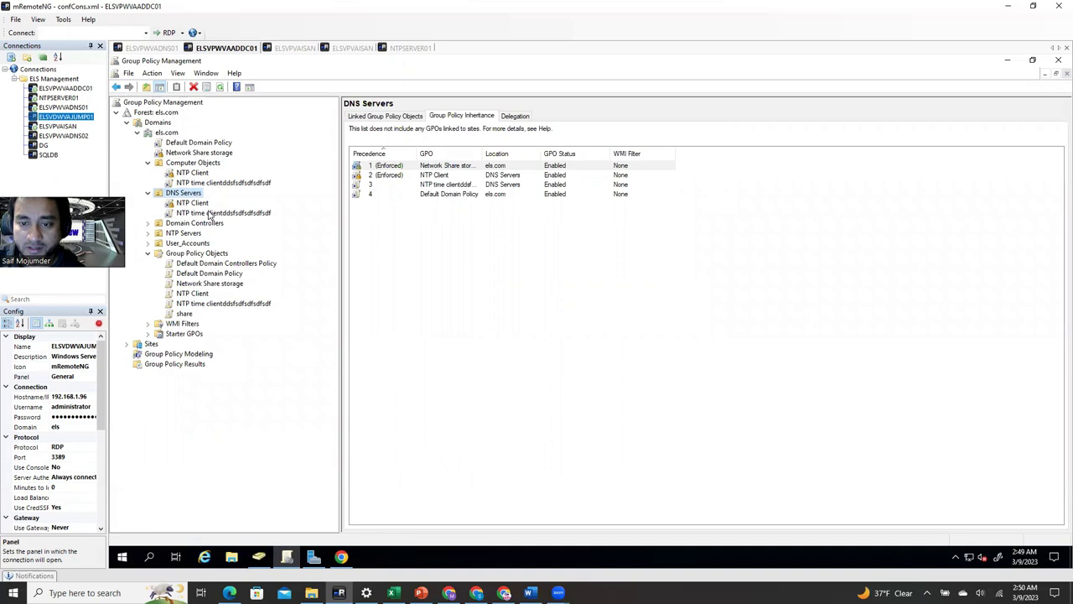
pyautogui.click(672, 228)
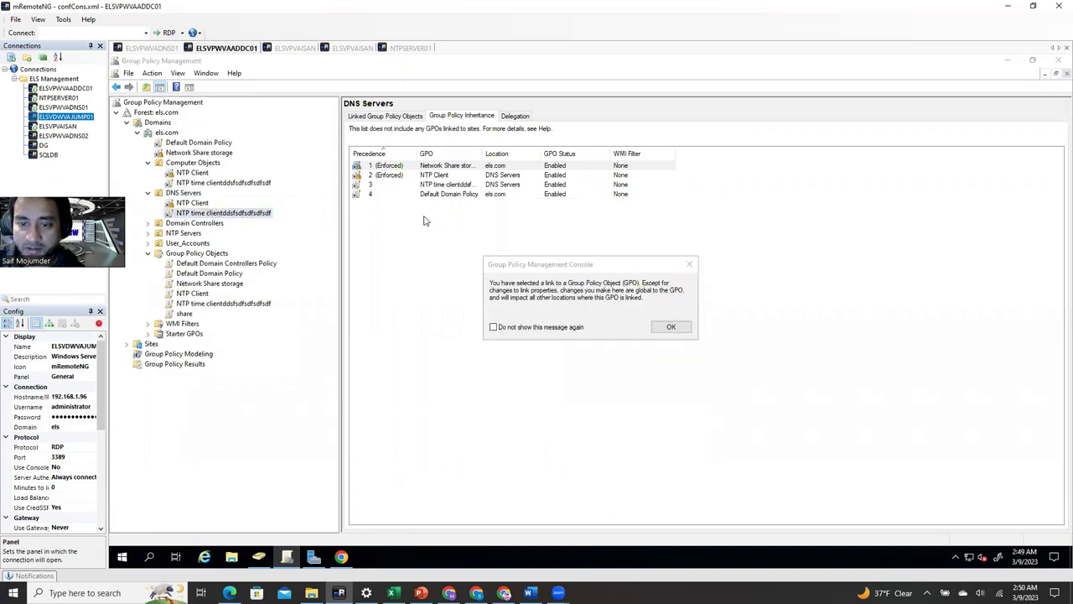
pyautogui.click(670, 327)
# - Delete the NTP time client GPO link from the DNS Servers OU
pyautogui.rightClick(222, 215)
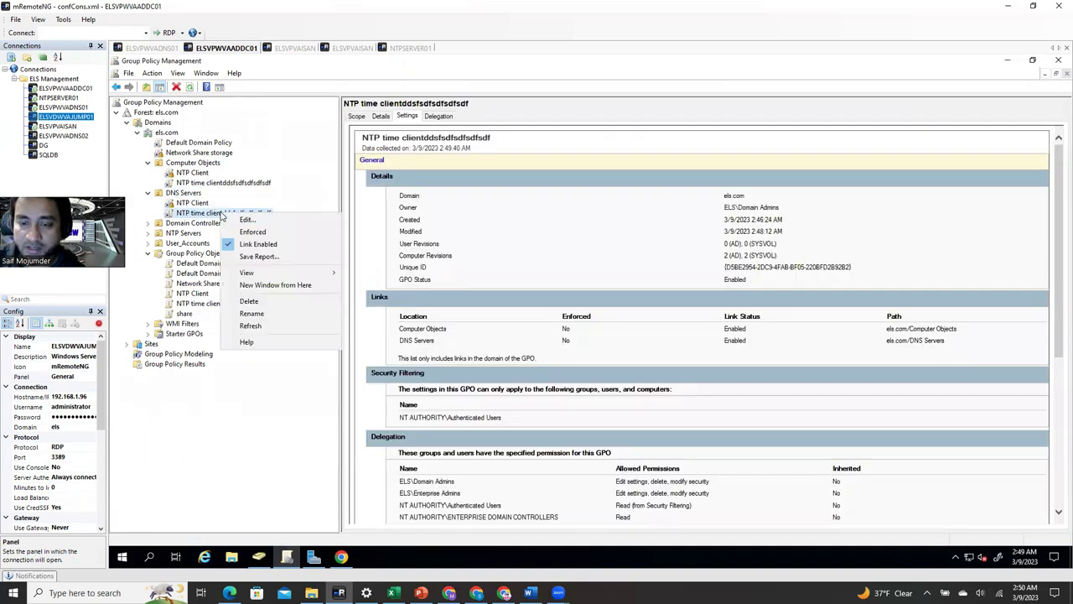
pyautogui.press('Escape')
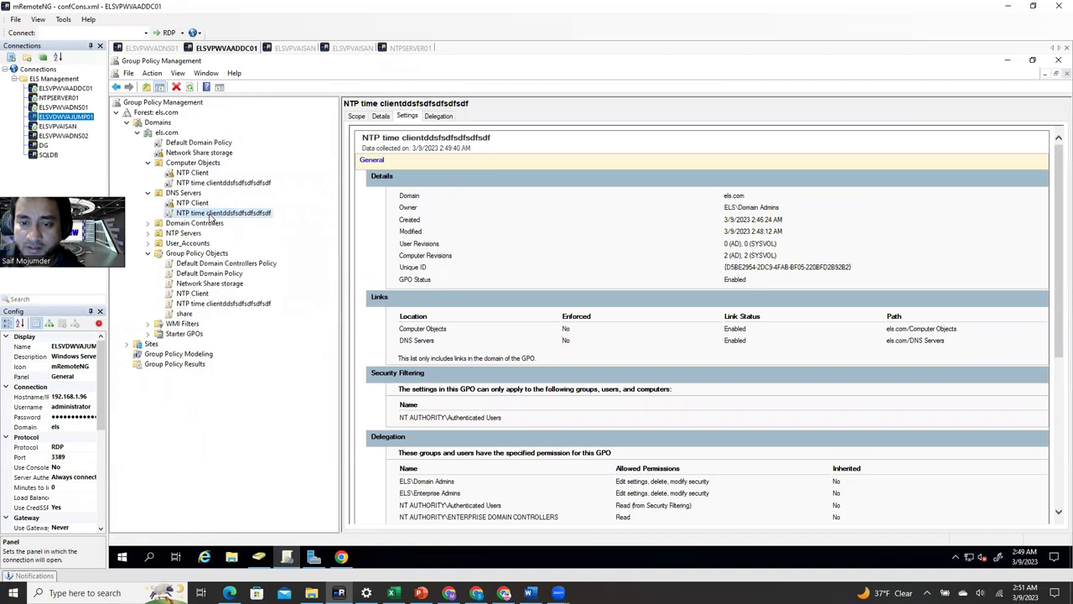
pyautogui.rightClick(211, 214)
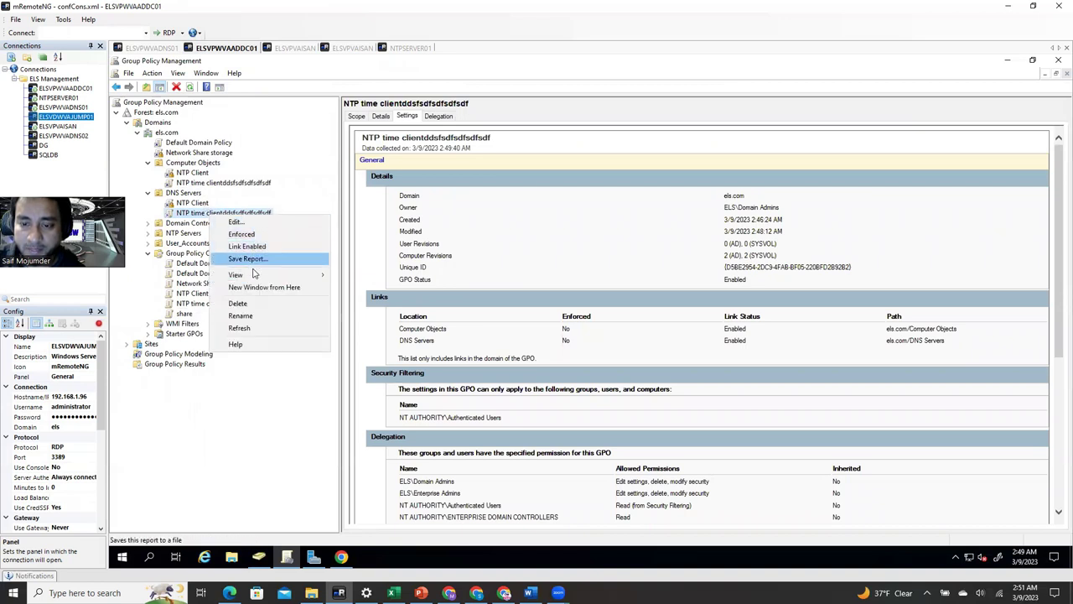
pyautogui.click(238, 304)
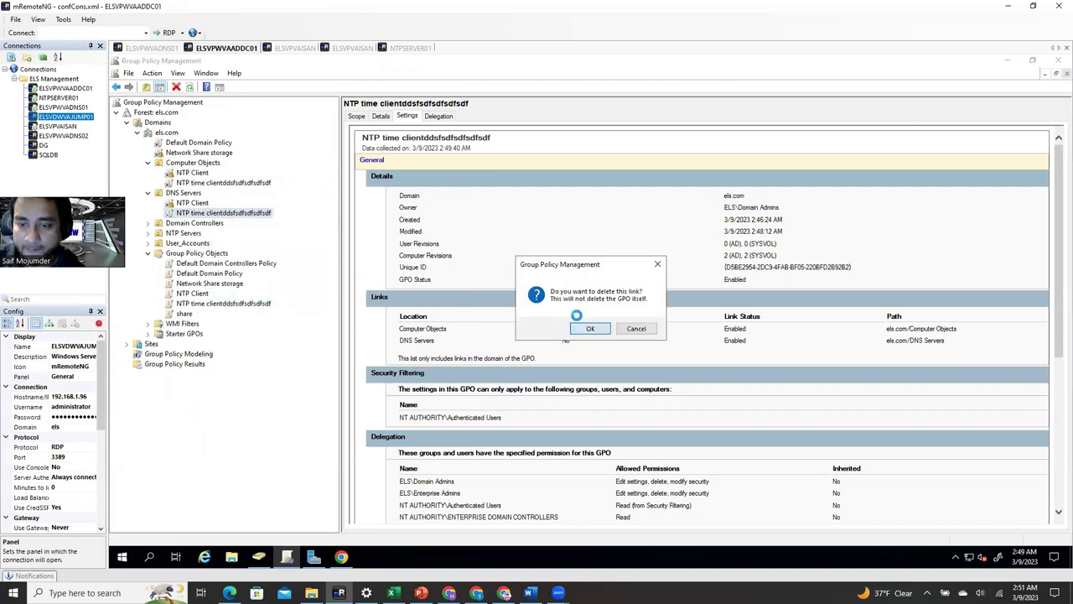
pyautogui.click(592, 328)
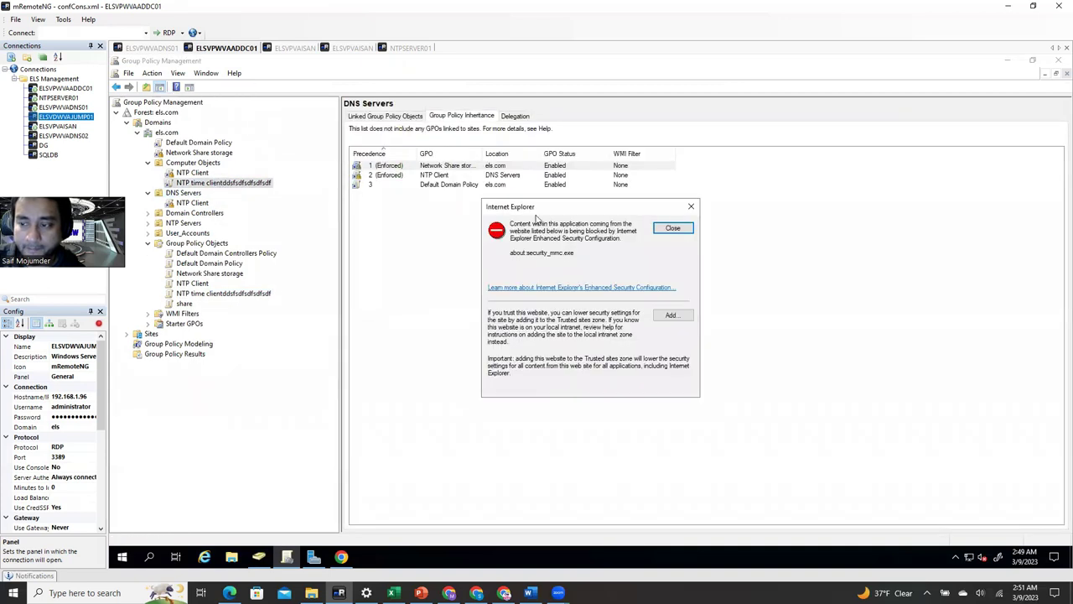
pyautogui.click(678, 233)
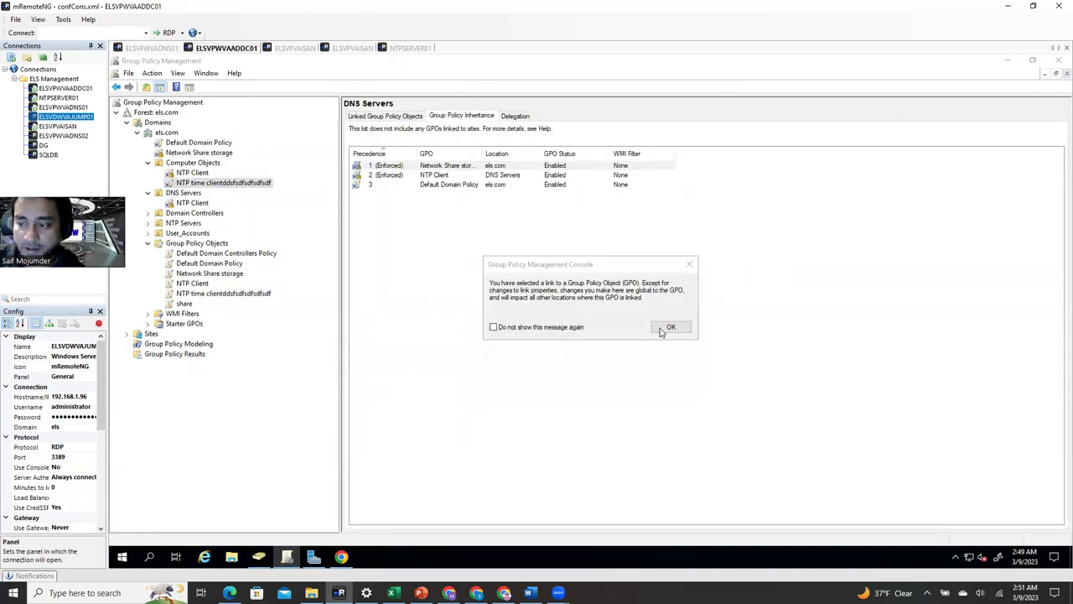
pyautogui.click(667, 329)
# - Delete the NTP time client GPO link from the Computer Objects OU
pyautogui.rightClick(251, 183)
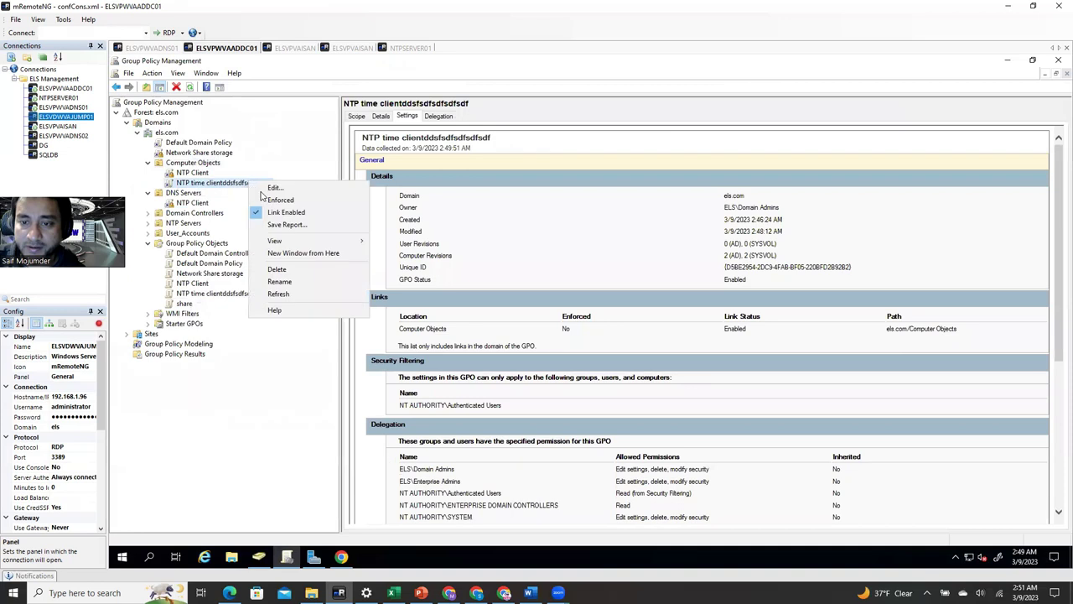
pyautogui.click(277, 269)
pyautogui.click(589, 329)
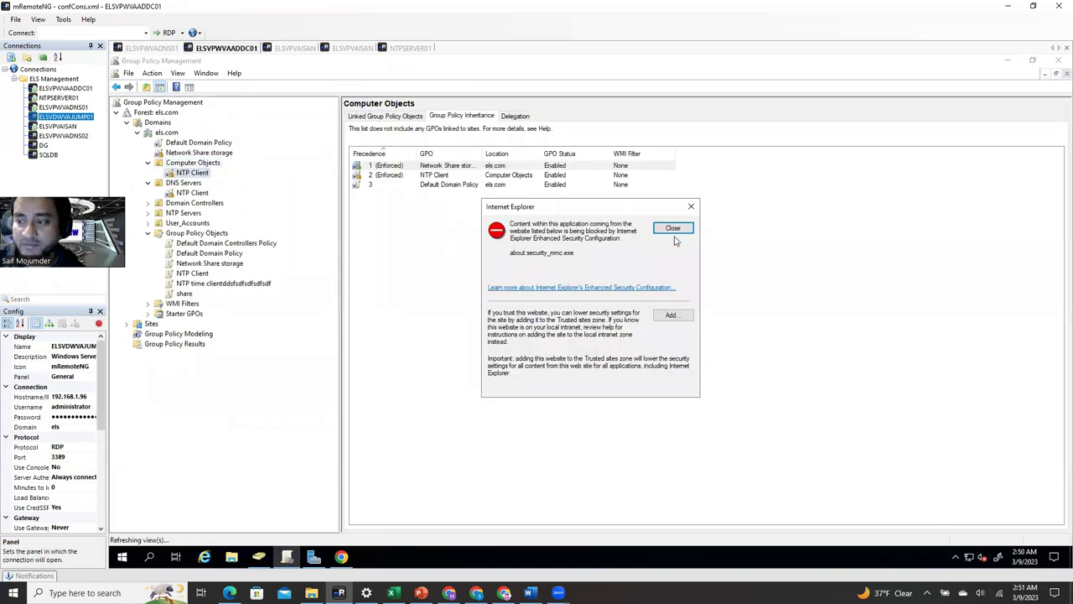
pyautogui.click(672, 228)
# - Review NTP Client's settings report, highlighting the NtpServer value 192.168.1.3,0x8
pyautogui.click(670, 327)
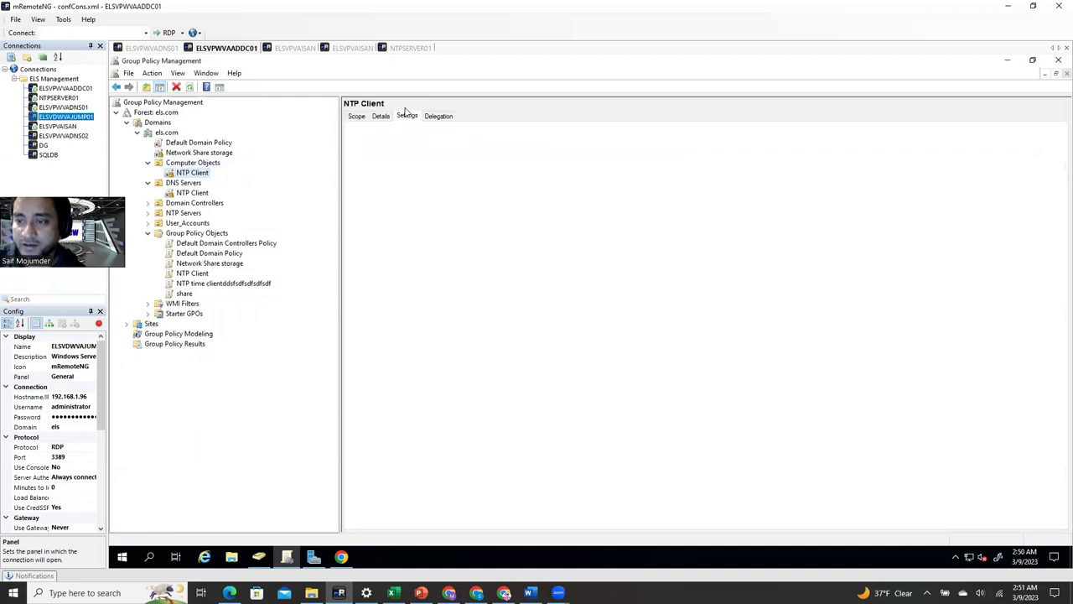
pyautogui.scroll(-5, 578, 456)
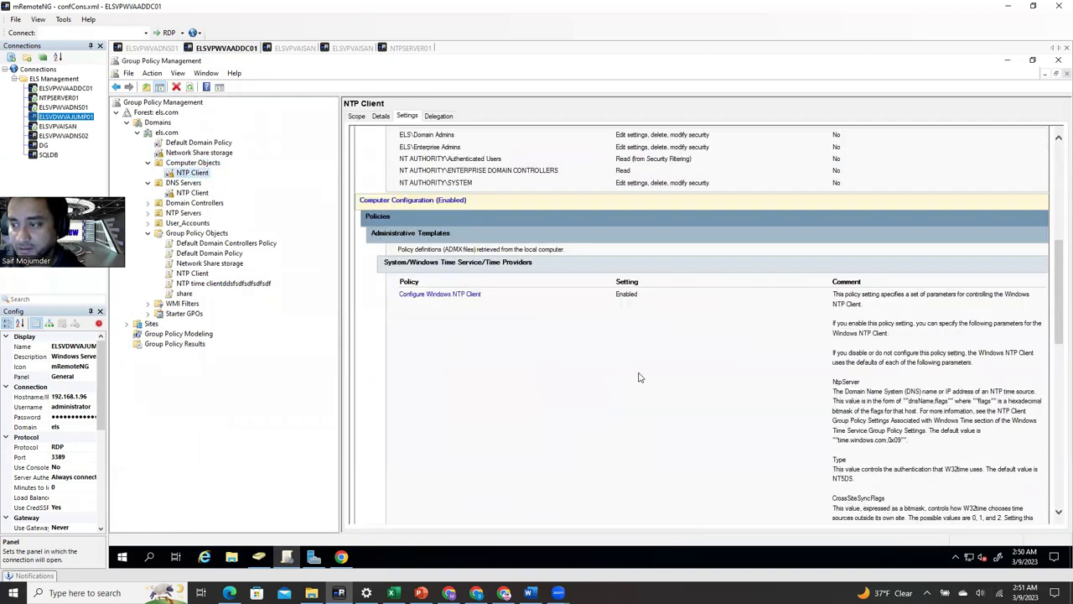
pyautogui.scroll(2, 639, 379)
pyautogui.scroll(-10, 639, 379)
pyautogui.scroll(-3, 638, 379)
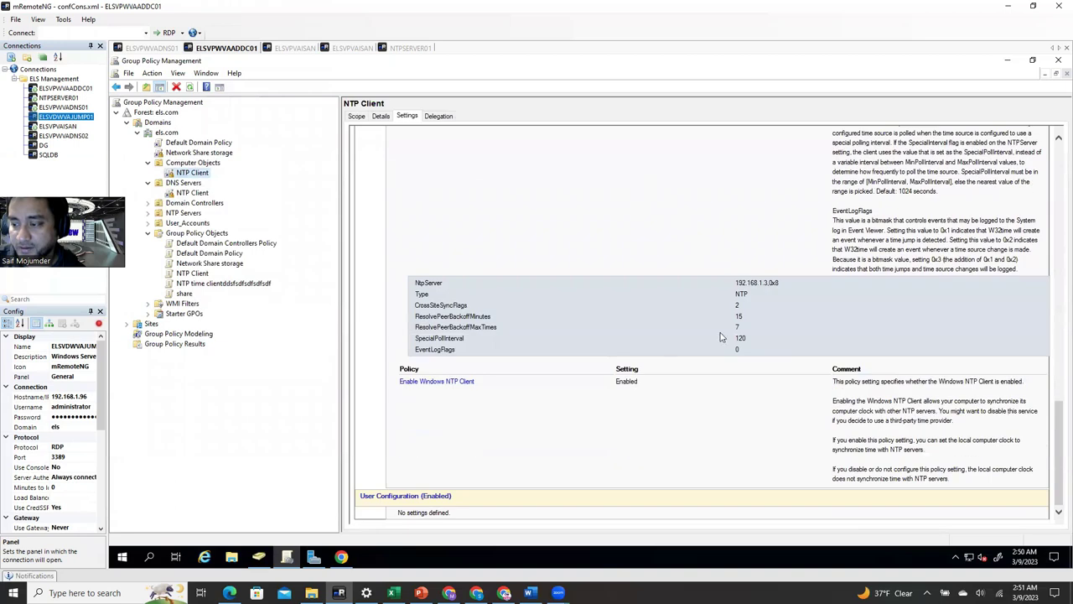
pyautogui.doubleClick(740, 284)
pyautogui.moveTo(757, 295); pyautogui.dragTo(763, 340)
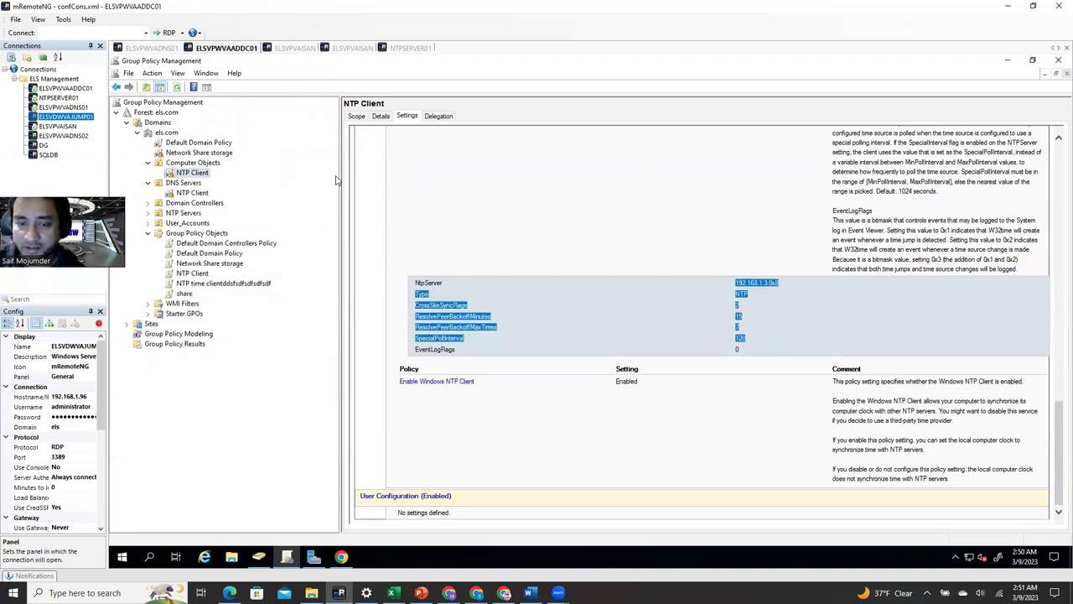
# - Delete the NTP time client GPO from Group Policy Objects, then check NTP Client's DNS Servers link options
pyautogui.click(195, 285)
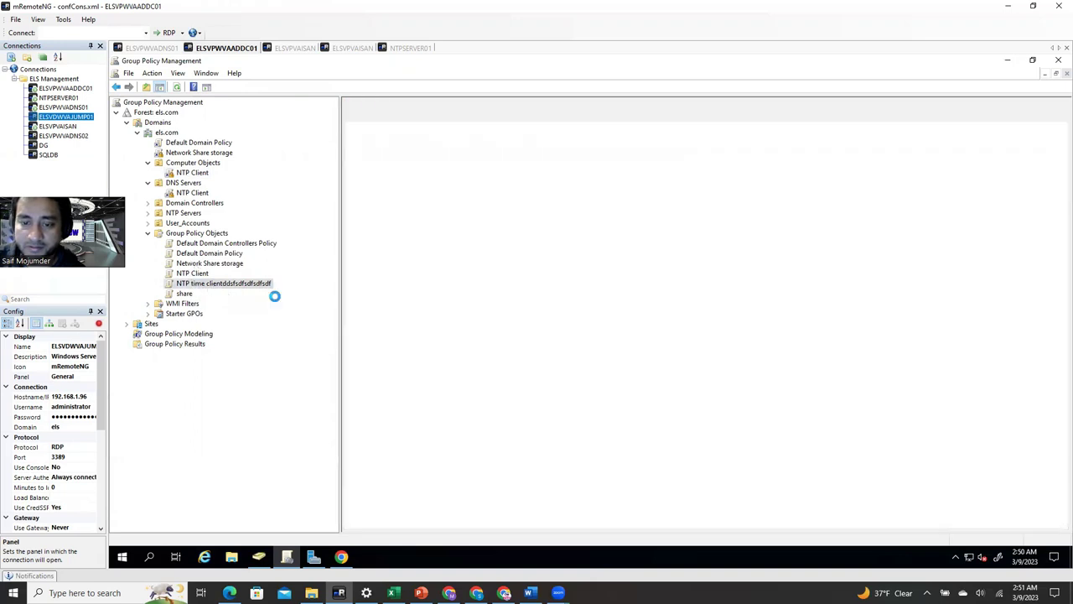
pyautogui.click(674, 231)
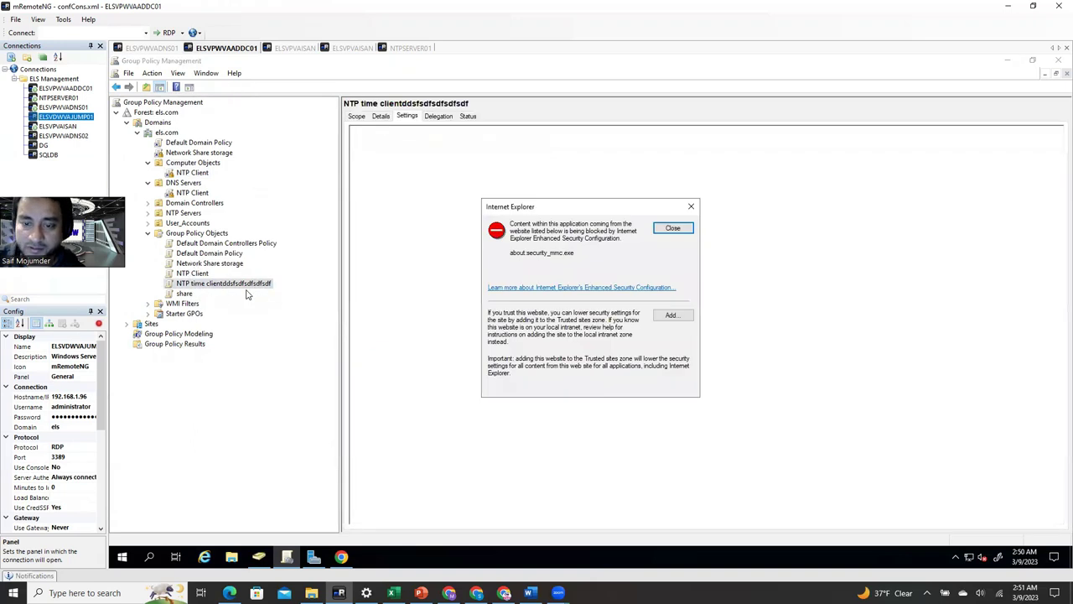
pyautogui.click(673, 230)
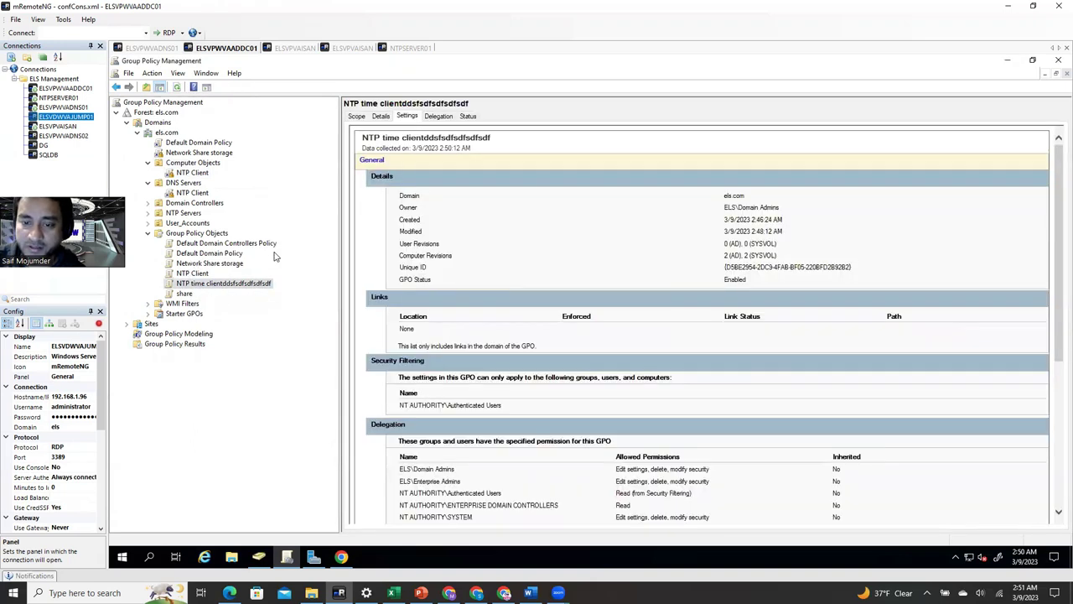
pyautogui.rightClick(245, 285)
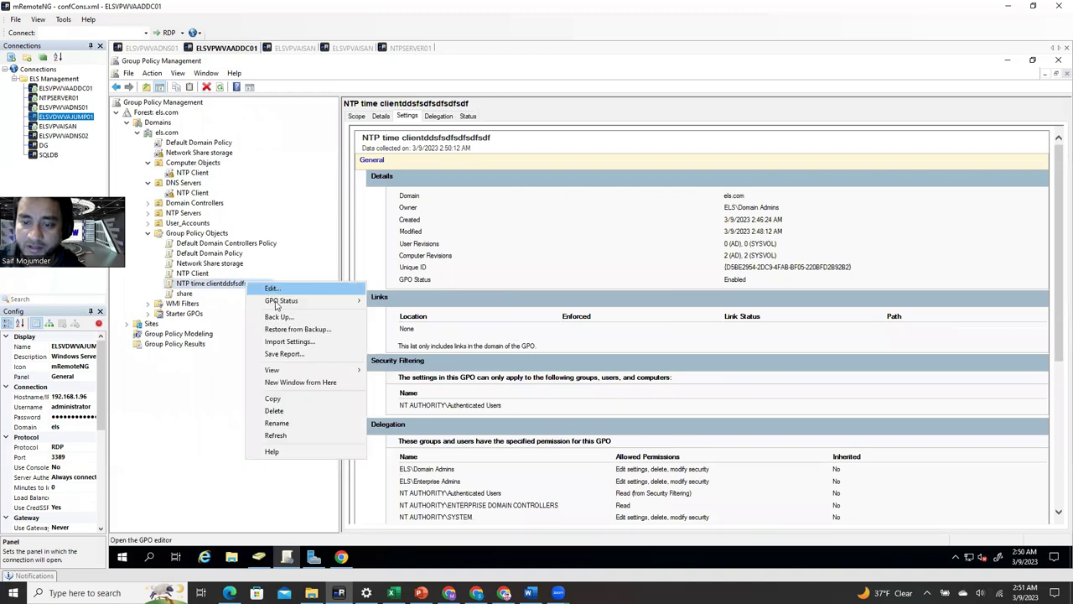
pyautogui.click(276, 410)
pyautogui.click(617, 311)
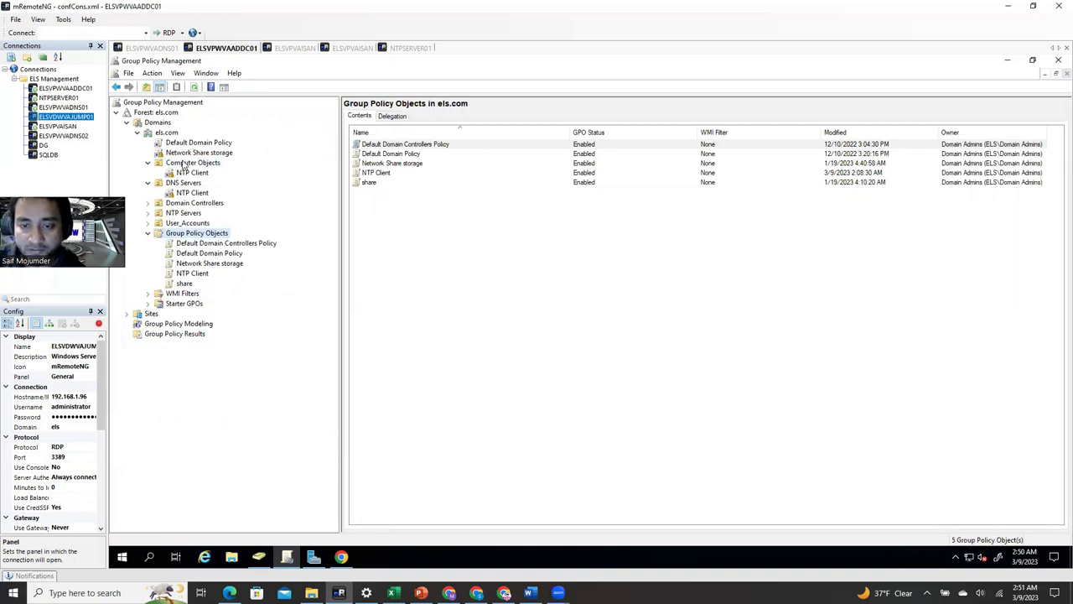
pyautogui.rightClick(179, 196)
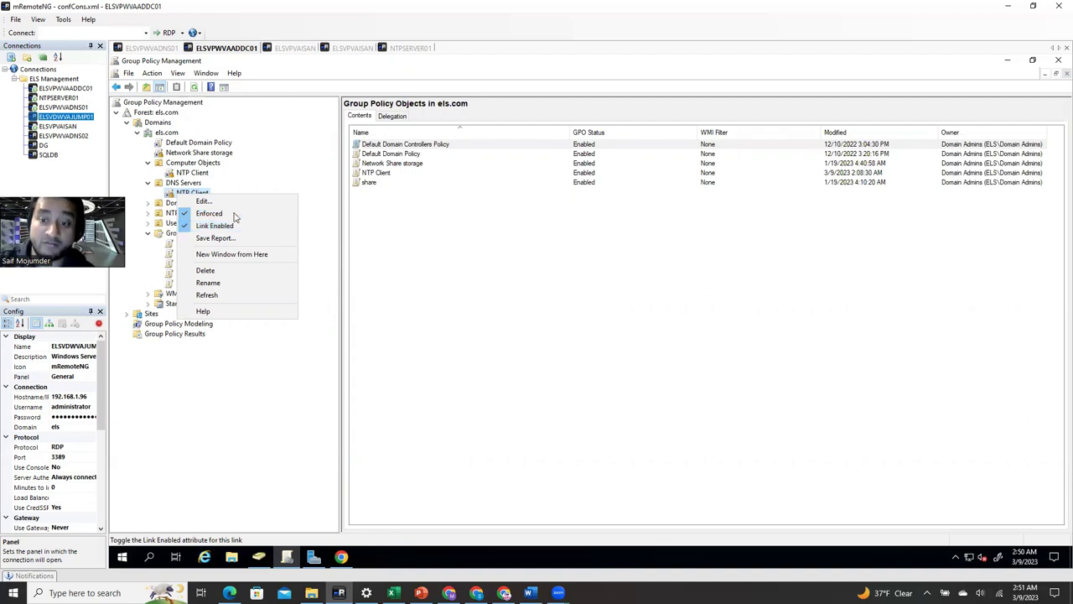
pyautogui.click(479, 249)
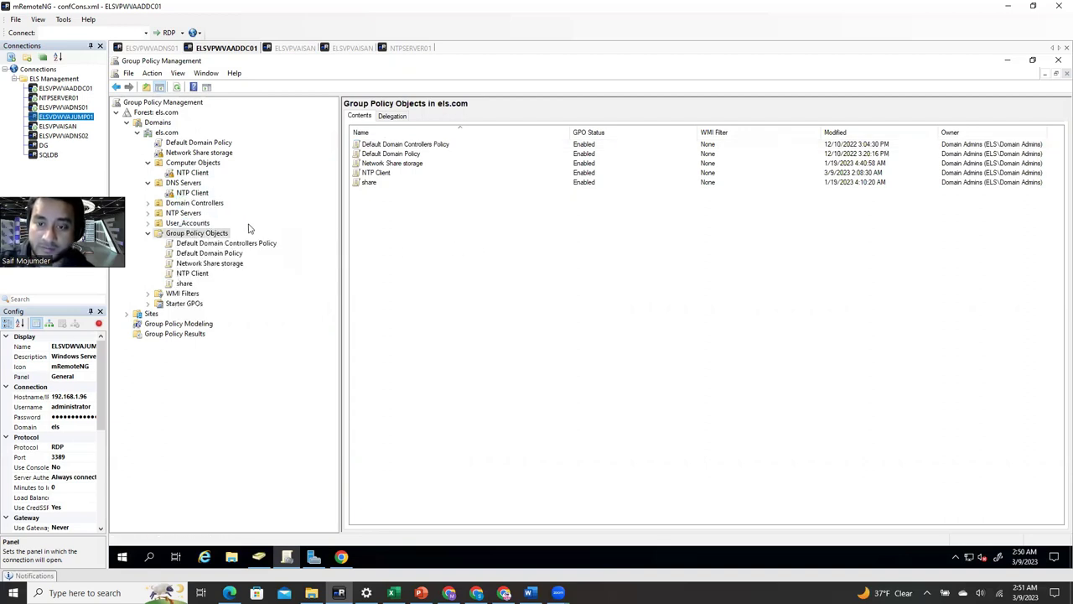
# - Launch Command Prompt as administrator in the ELSVPVAISAN remote session
pyautogui.click(298, 50)
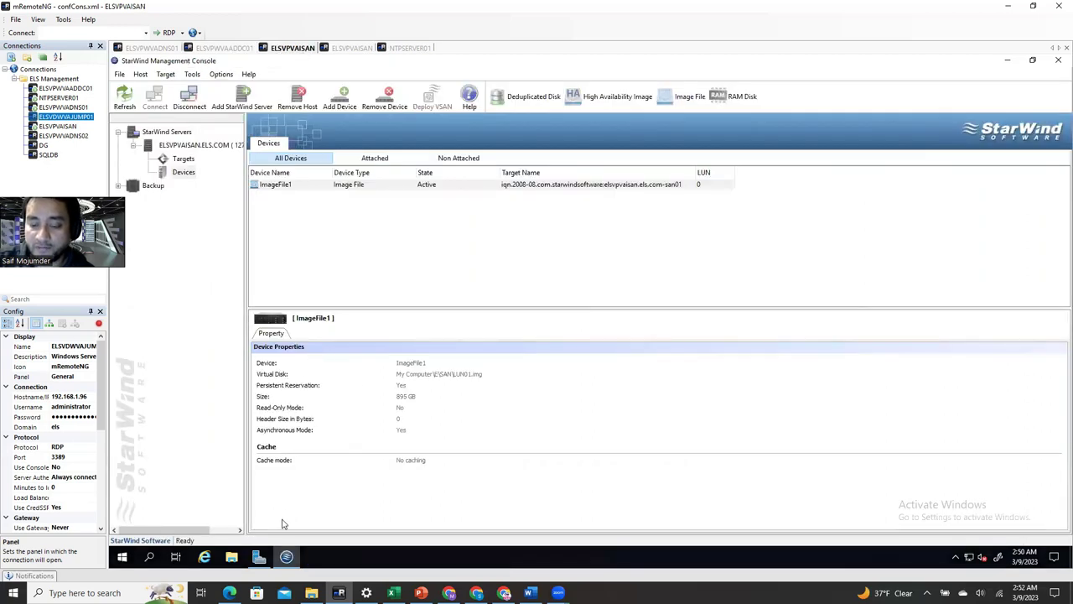
pyautogui.click(158, 558)
pyautogui.write('cmd')
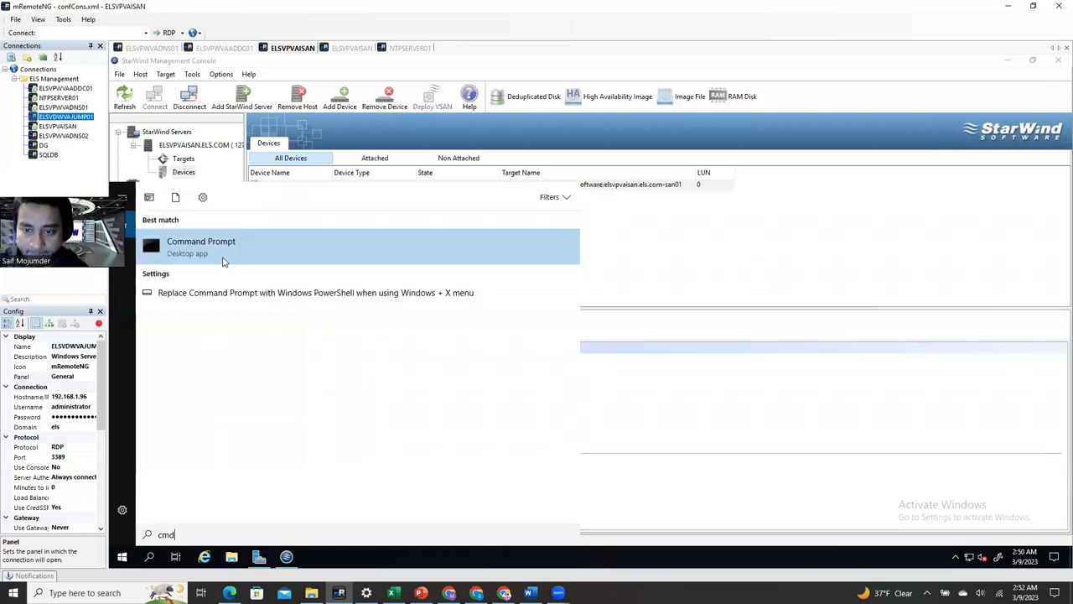
pyautogui.rightClick(223, 255)
pyautogui.click(247, 268)
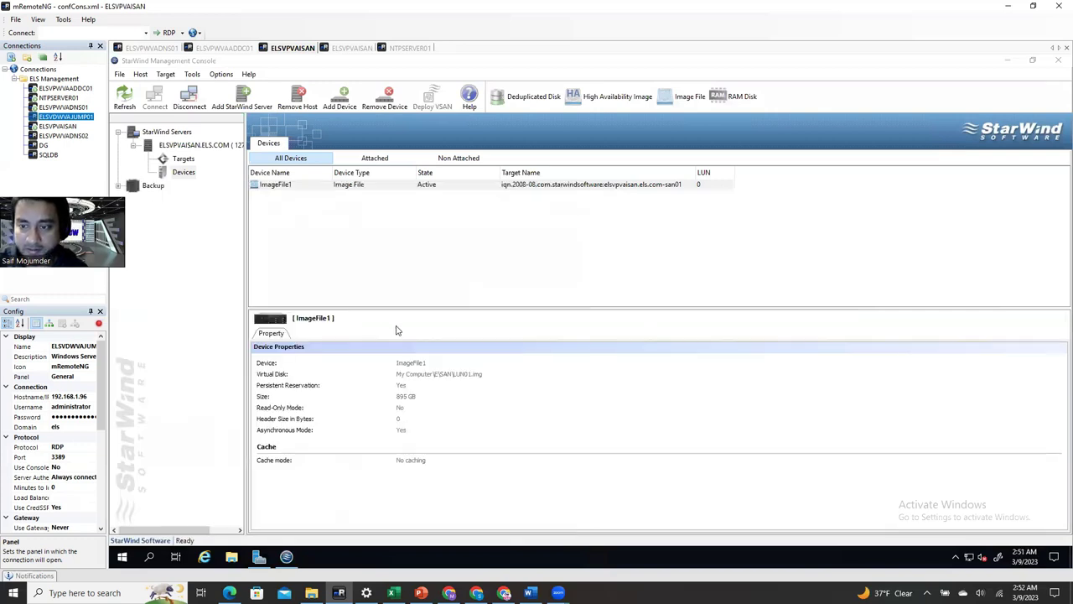
# - Rerun gpupdate /force in ELSVPWVADNS01's Command Prompt
pyautogui.click(140, 48)
pyautogui.click(392, 443)
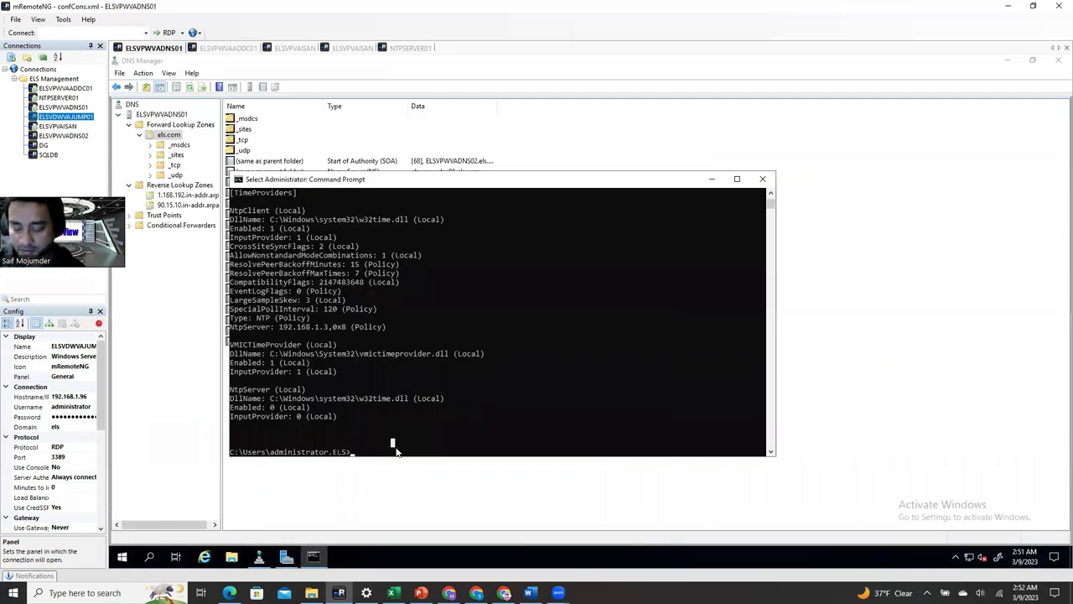
pyautogui.press('Up')
pyautogui.press('Up')
pyautogui.press('Up')
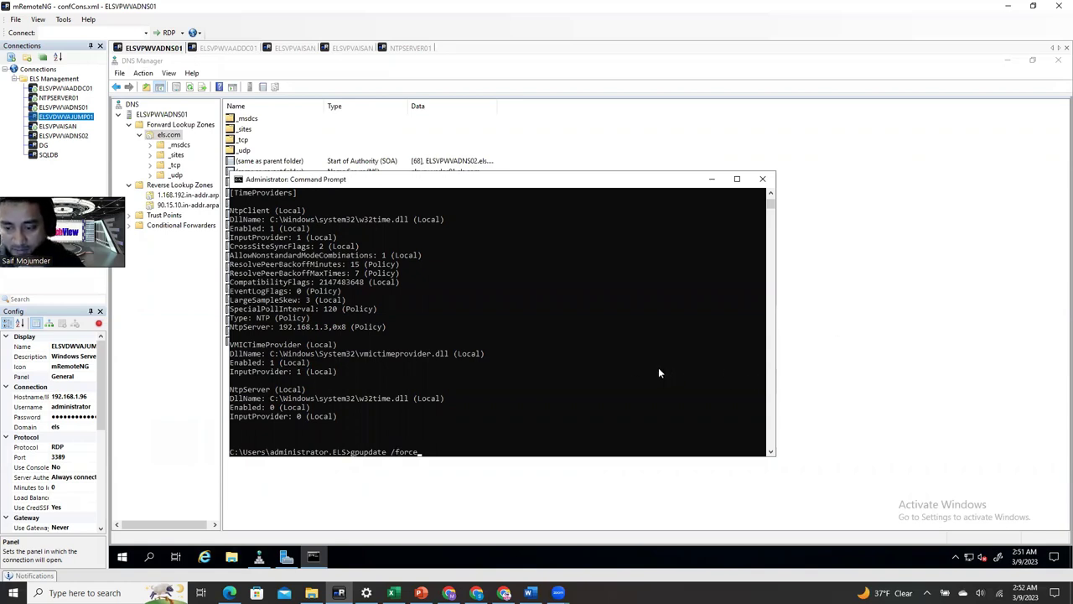
pyautogui.press('Return')
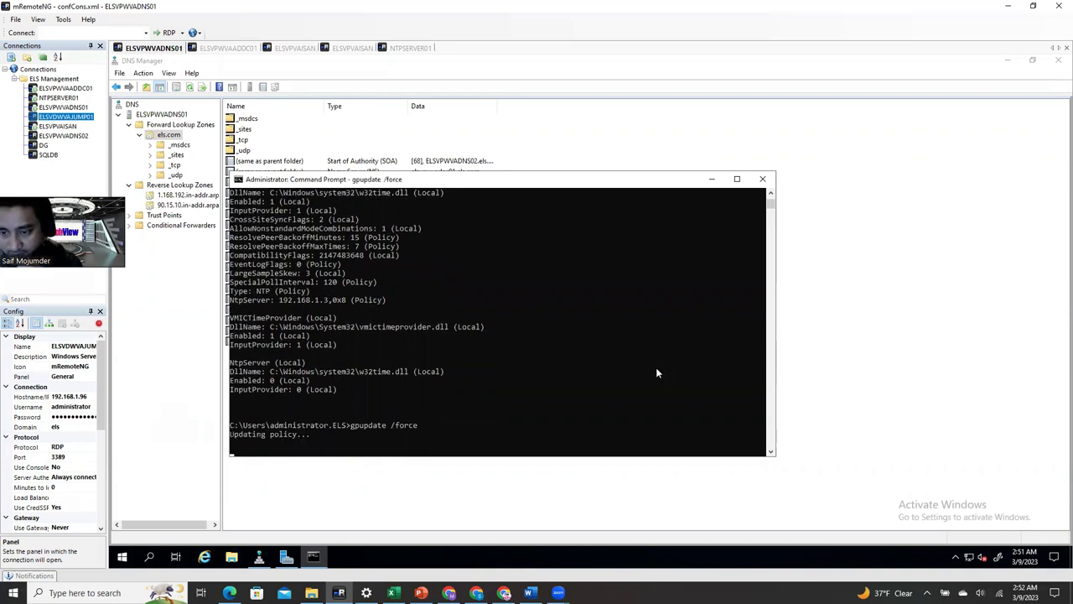
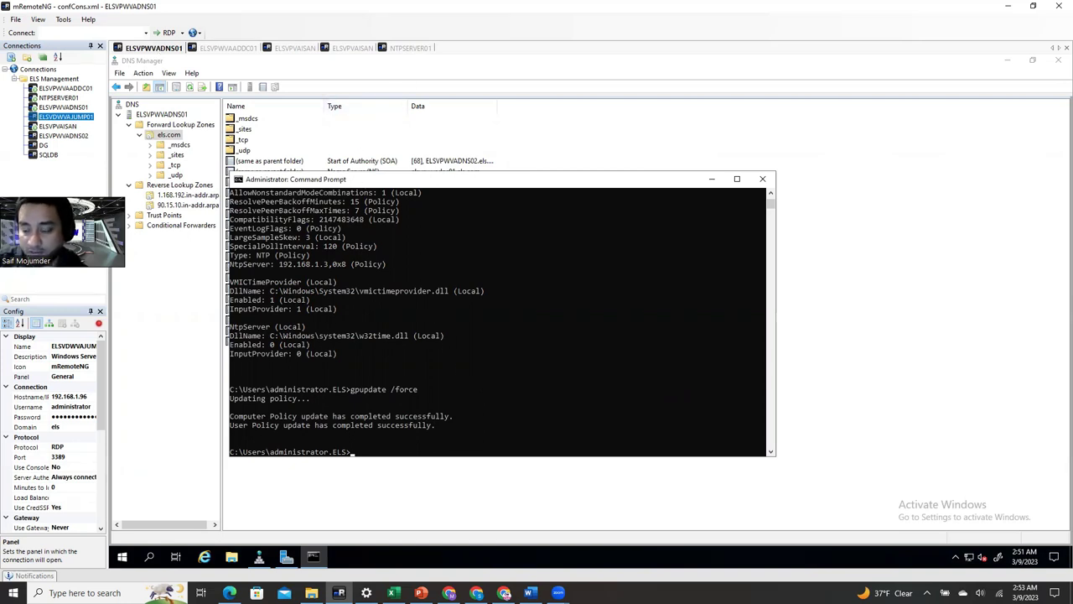
# - Copy w32tm /query /status from the Word guide and run it on the DNS server
pyautogui.click(529, 593)
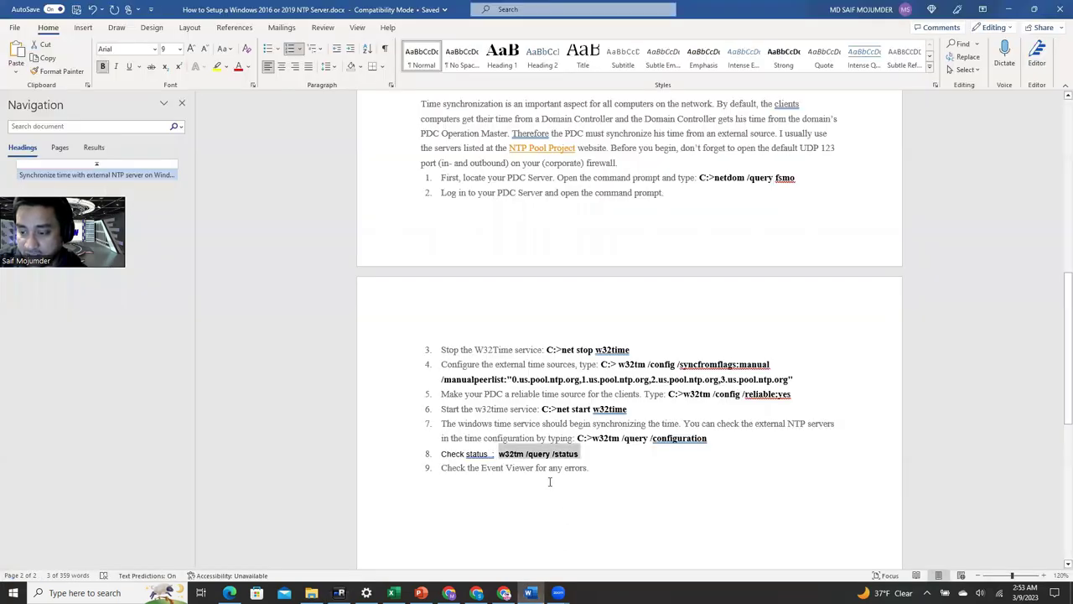
pyautogui.rightClick(531, 453)
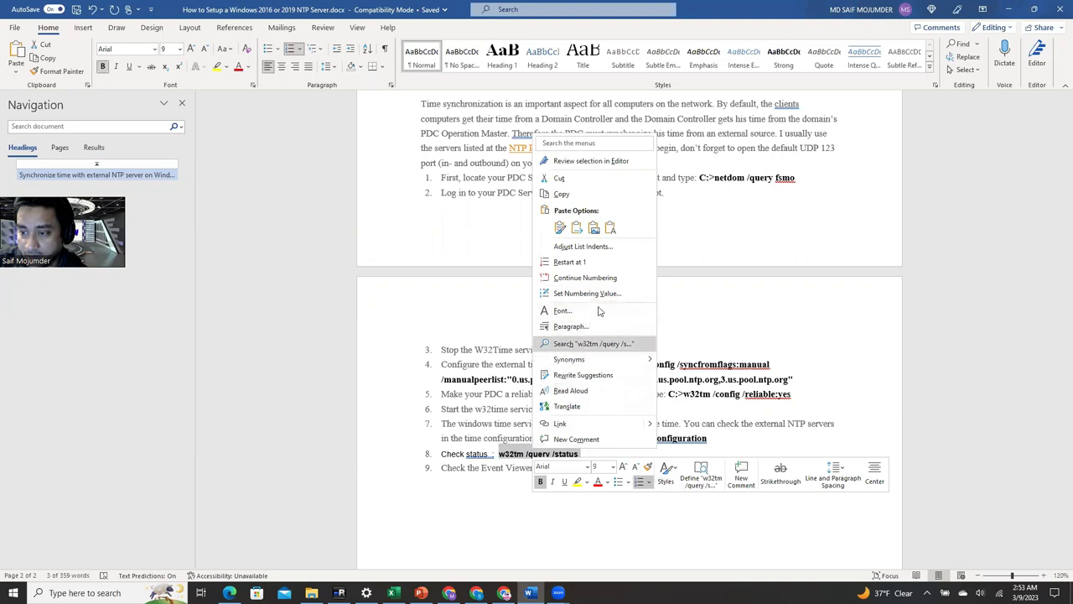
pyautogui.click(583, 194)
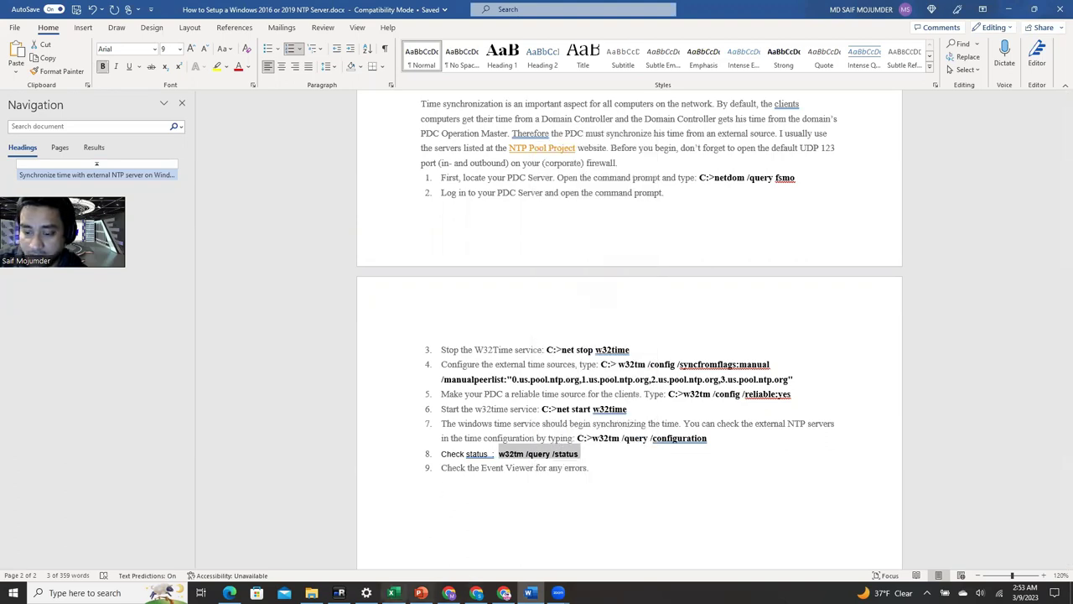
pyautogui.click(339, 593)
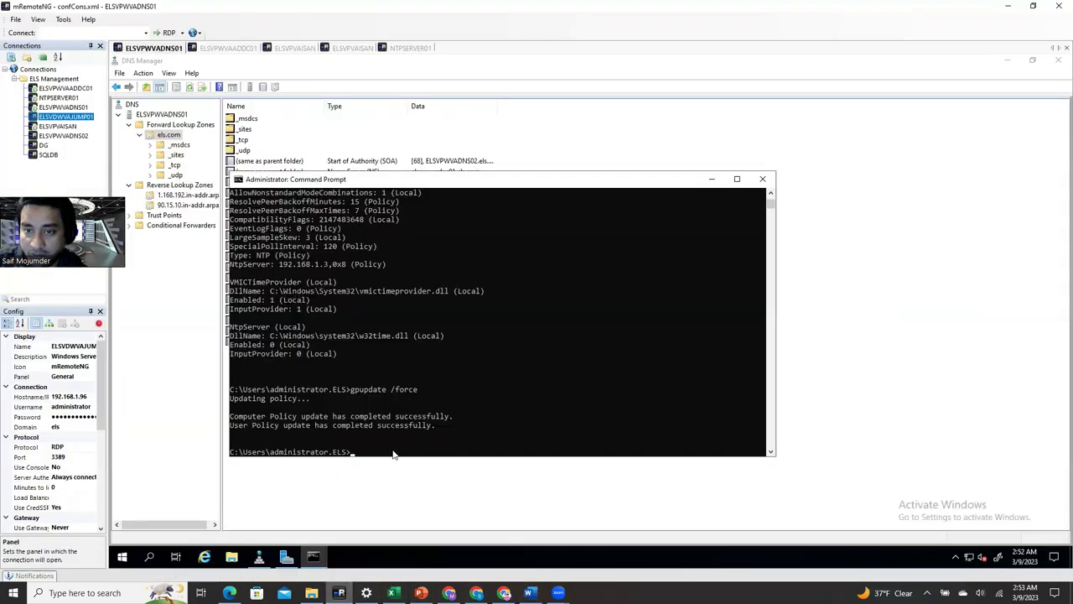
pyautogui.rightClick(394, 454)
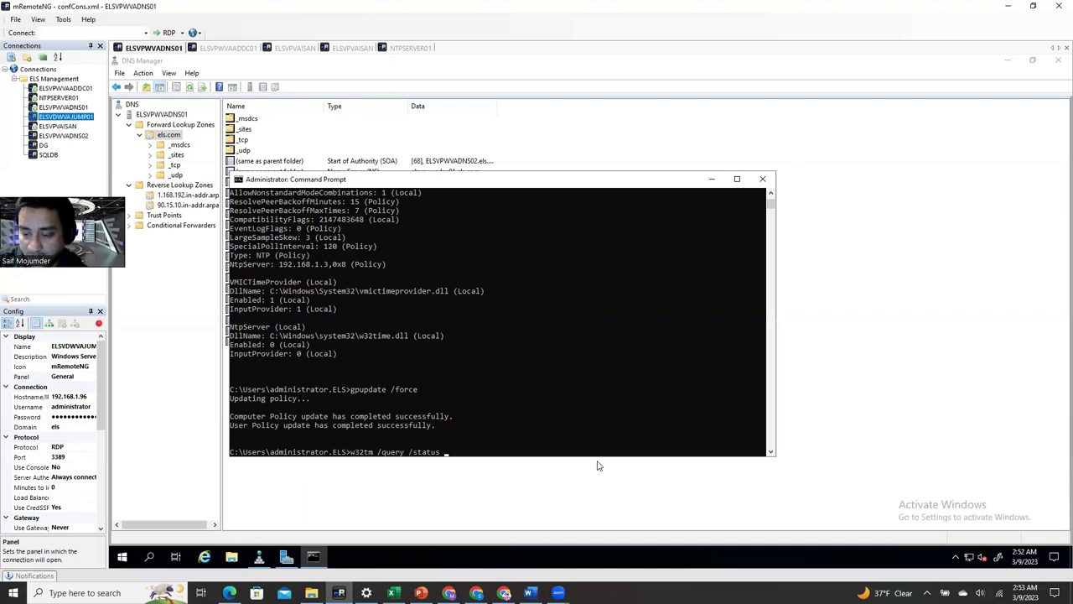
pyautogui.press('Return')
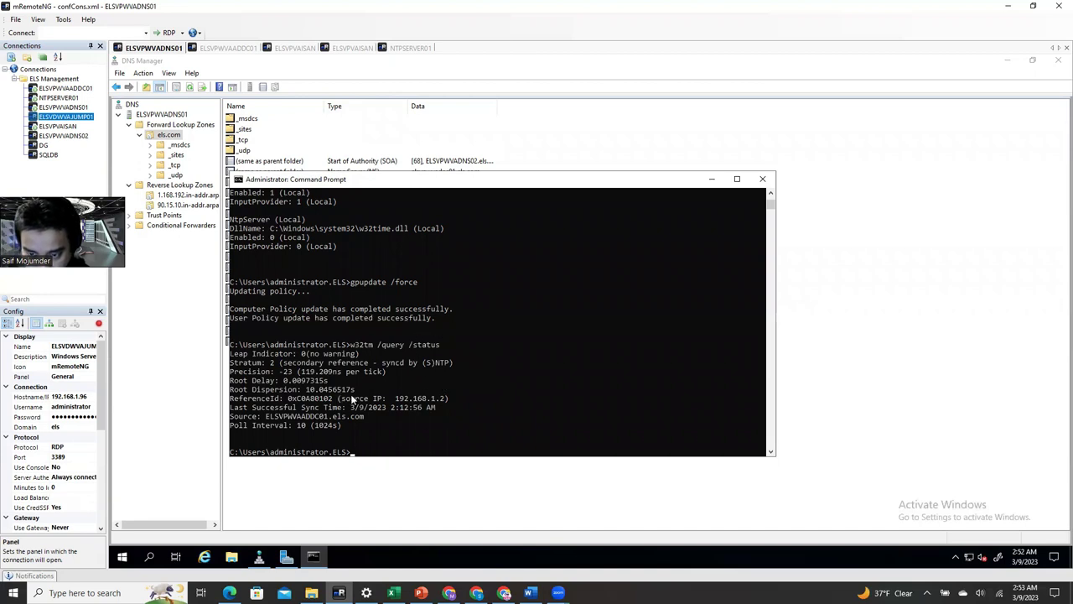
# - Run w32tm /query /configuration and highlight the NtpServer 192.168.1.3 line
pyautogui.press('Up')
pyautogui.press('Up')
pyautogui.press('Up')
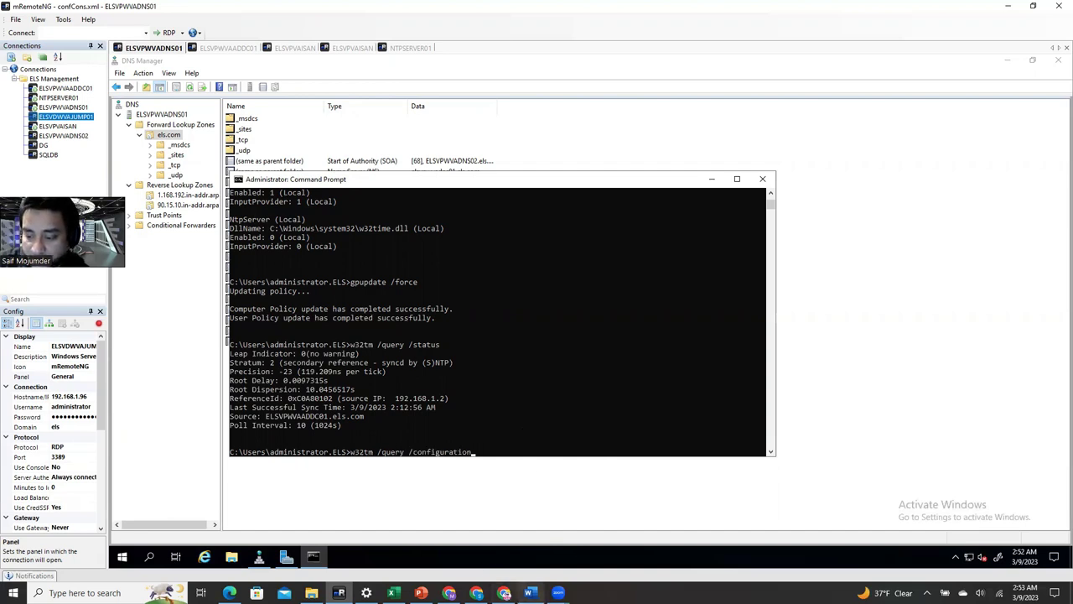
pyautogui.click(529, 593)
pyautogui.click(560, 593)
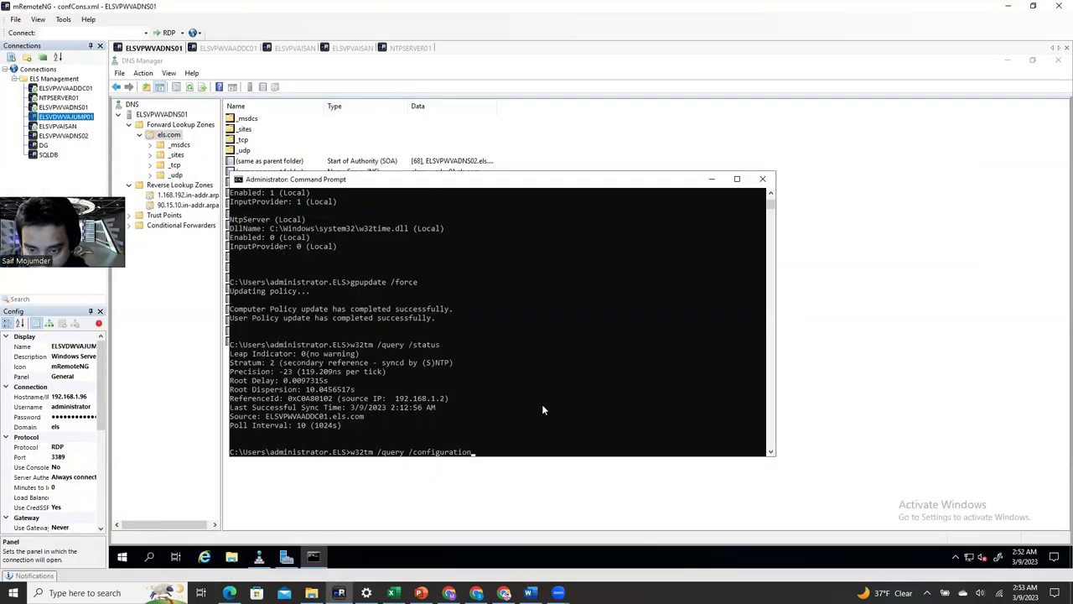
pyautogui.press('Return')
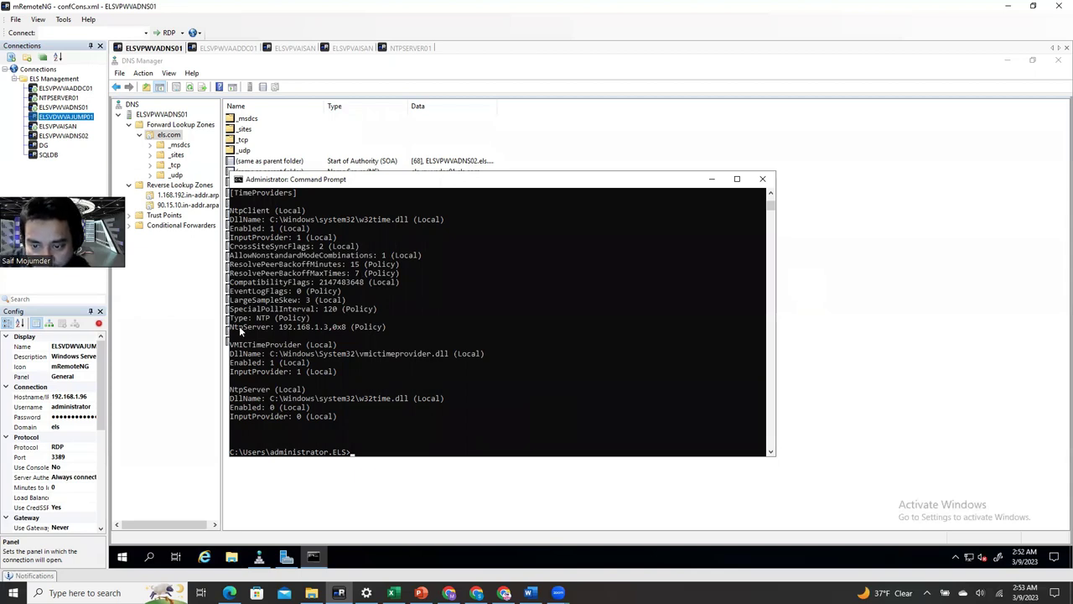
pyautogui.moveTo(233, 328); pyautogui.dragTo(389, 332)
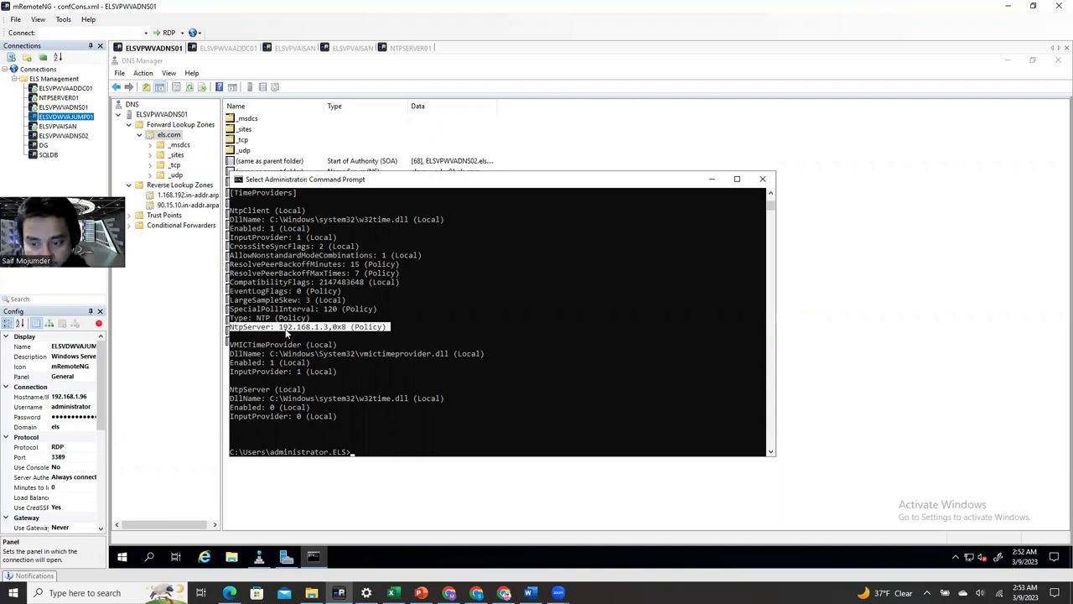
pyautogui.click(330, 327)
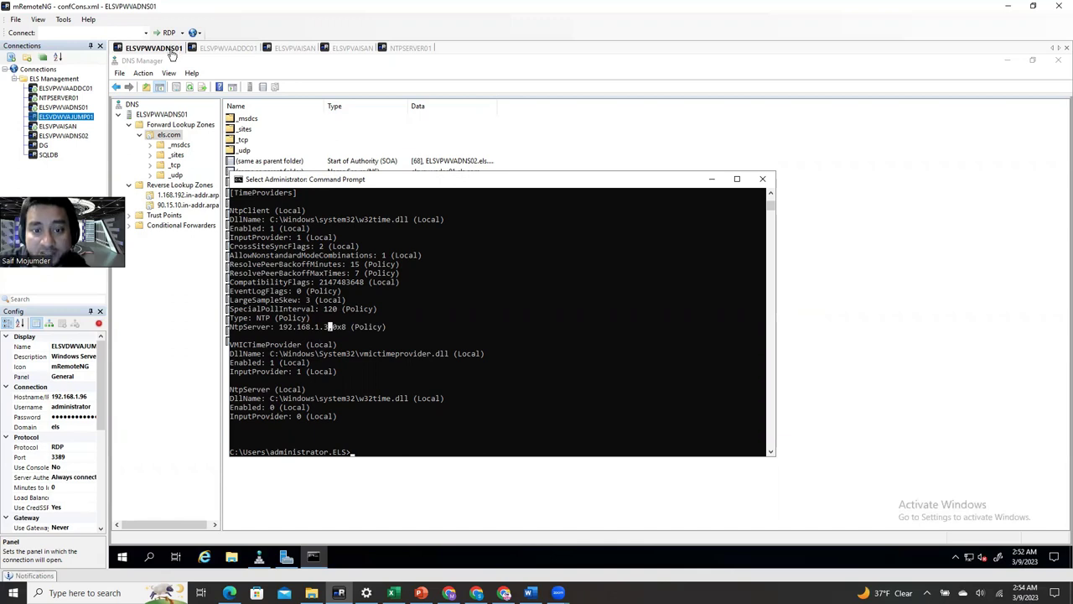
# - Run gpupdate /force on the ELSVPVAISAN server
pyautogui.click(225, 48)
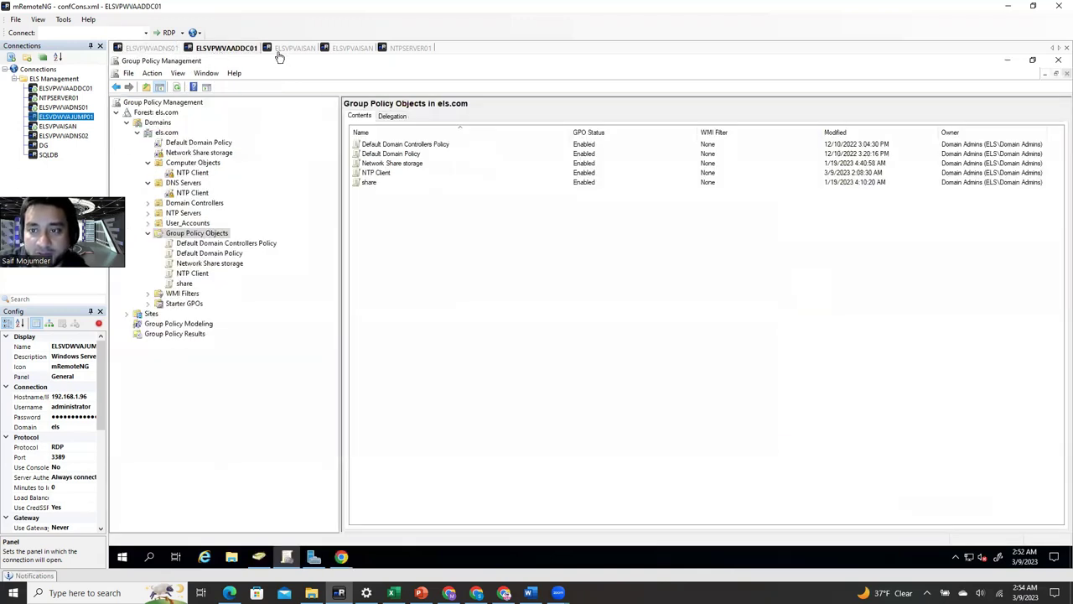
pyautogui.click(292, 48)
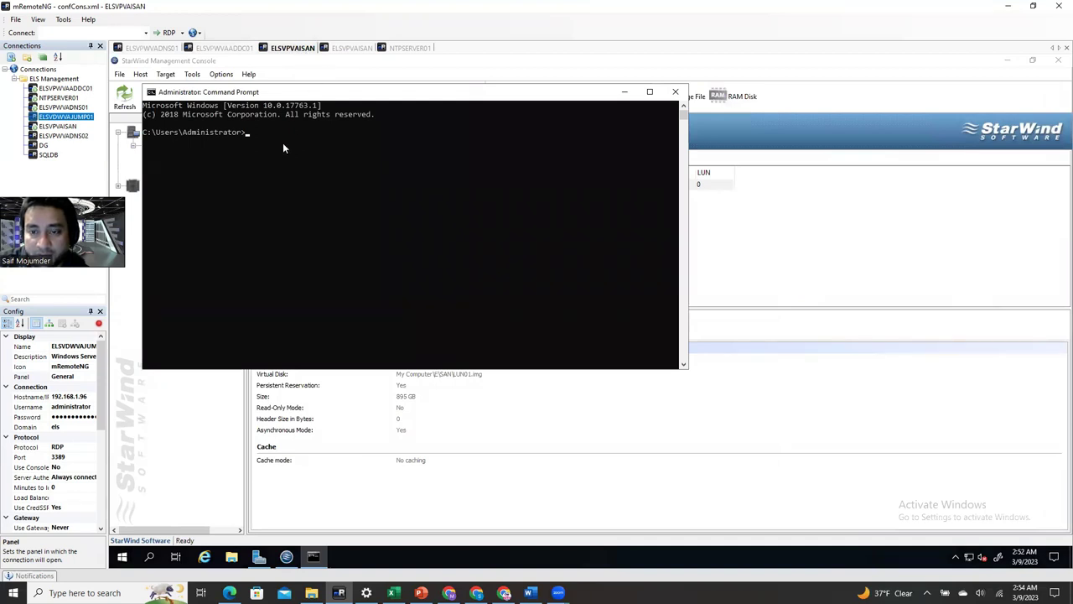
pyautogui.write('gpupdate')
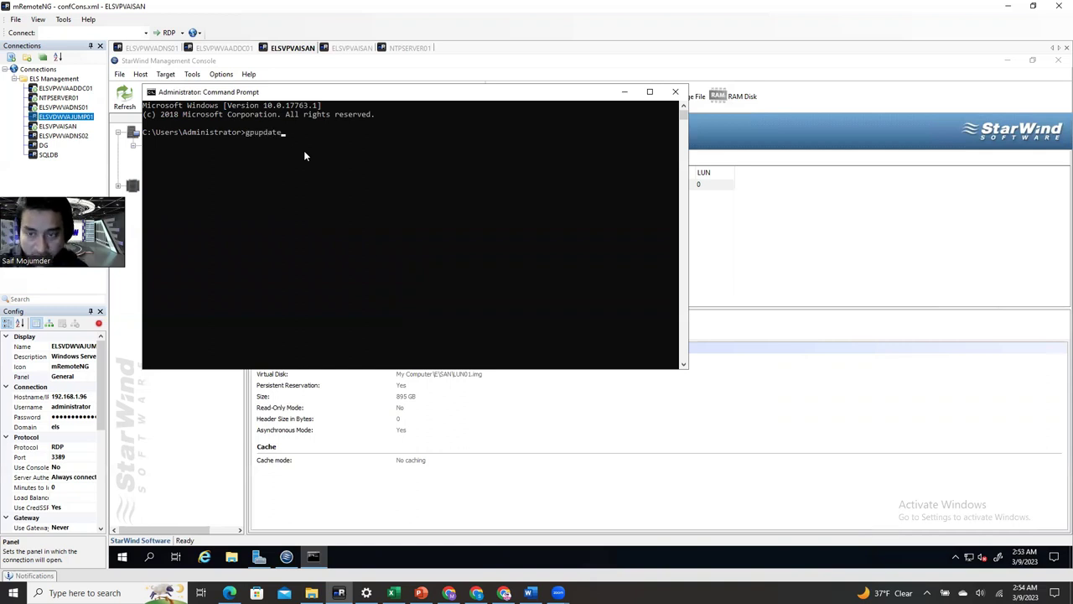
pyautogui.write(' /force')
pyautogui.press('Return')
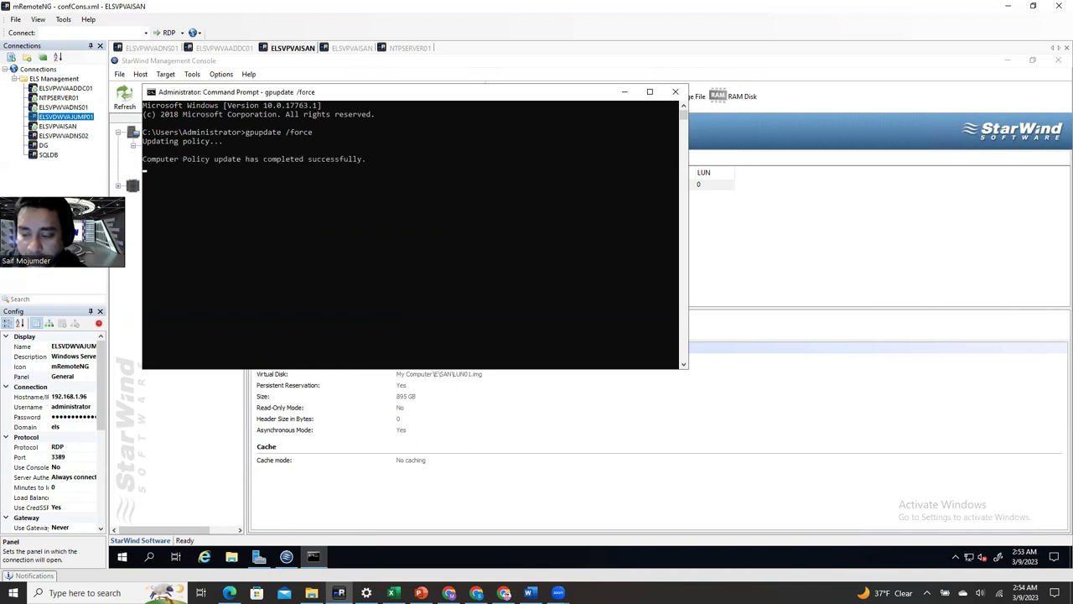
# - Copy w32tm /query /configuration from the Word guide and run it on ELSVPVAISAN
pyautogui.click(529, 593)
pyautogui.click(726, 438)
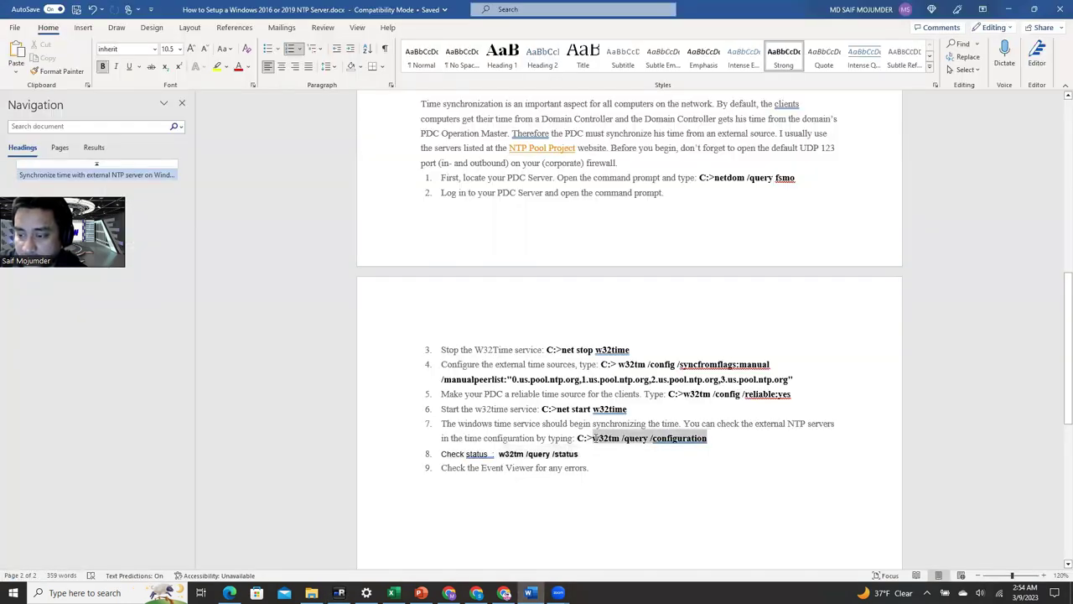
pyautogui.rightClick(597, 437)
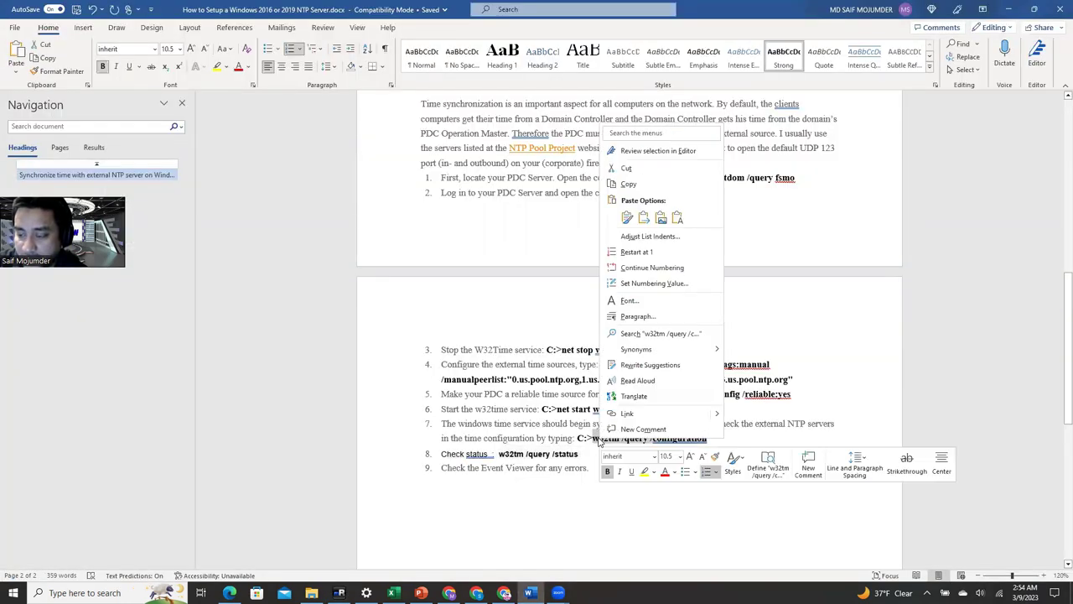
pyautogui.click(629, 183)
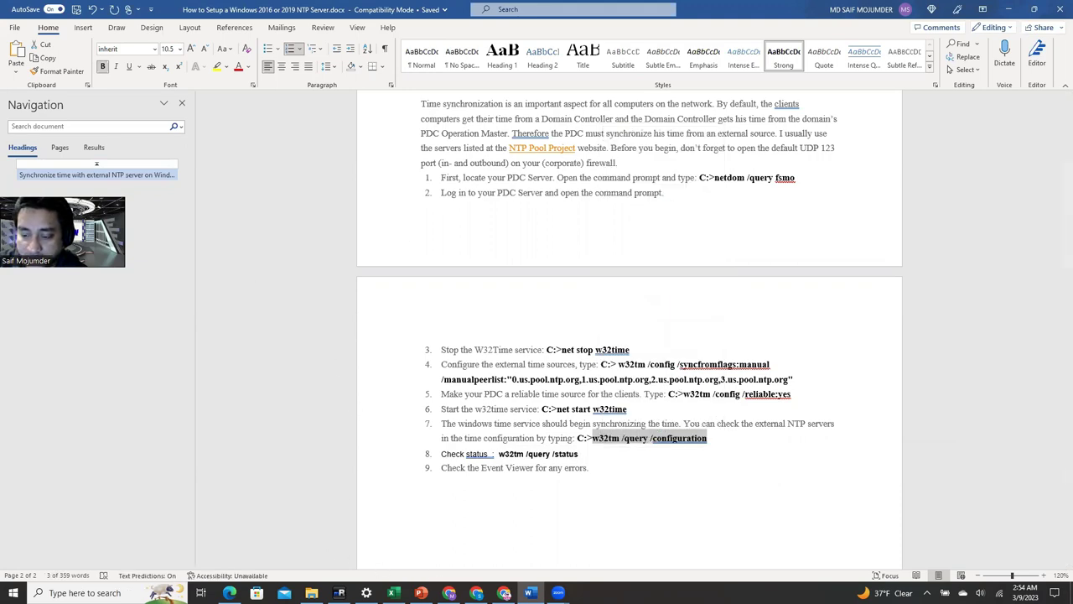
pyautogui.click(339, 593)
pyautogui.rightClick(290, 210)
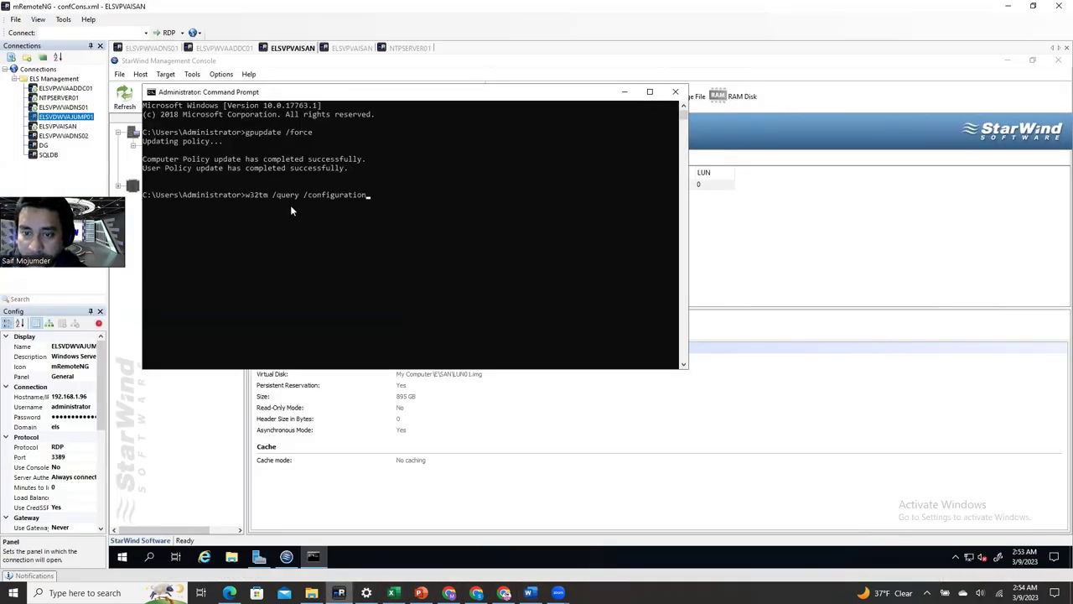
pyautogui.press('Return')
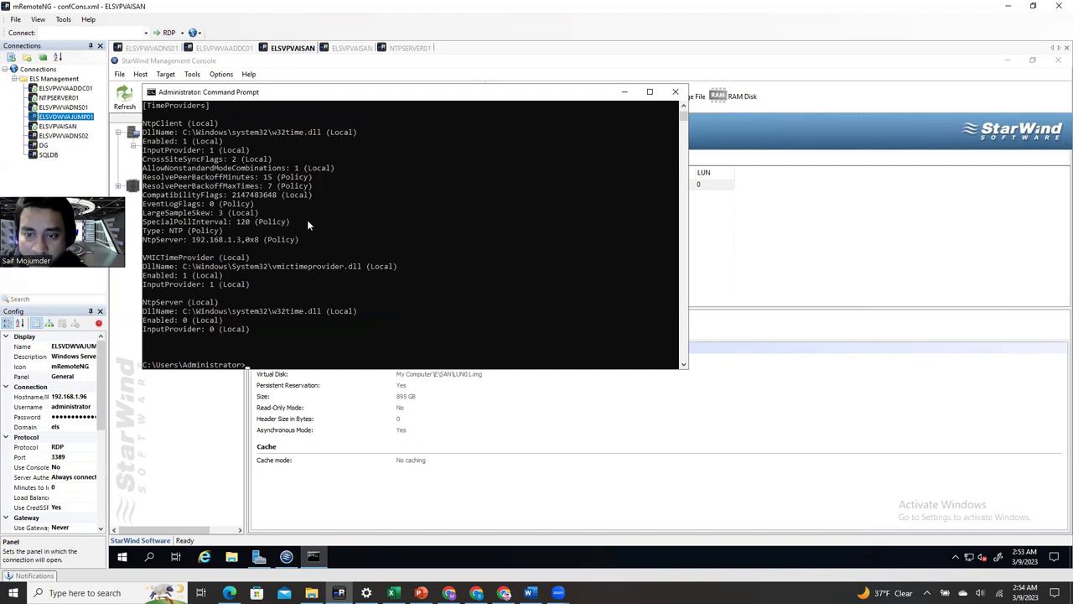
# - Highlight the NtpServer 192.168.1.3 lines and the special poll interval value
pyautogui.moveTo(300, 239); pyautogui.dragTo(148, 214)
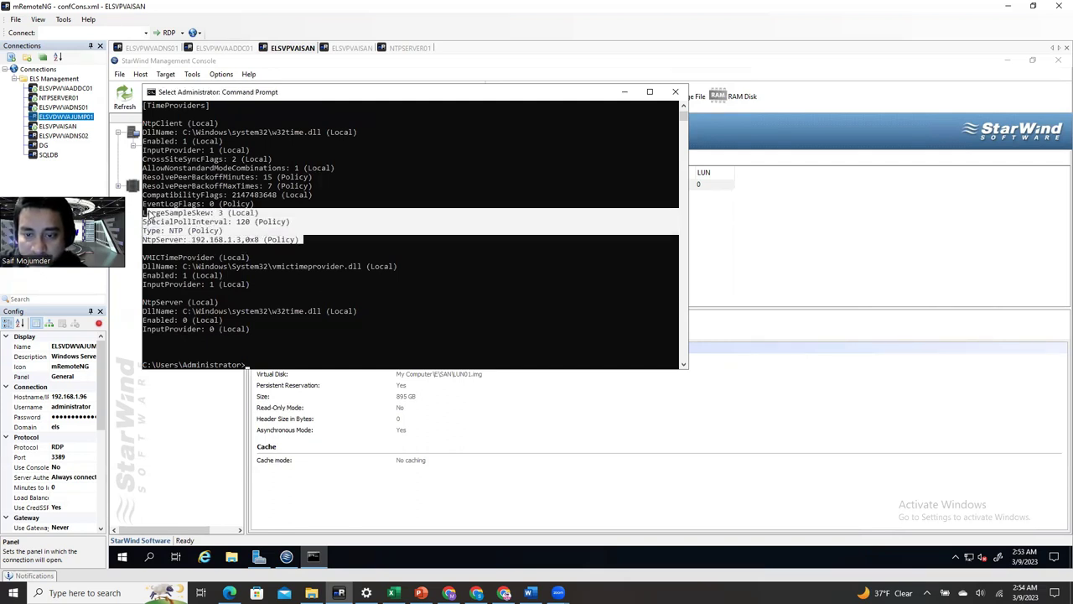
pyautogui.click(246, 222)
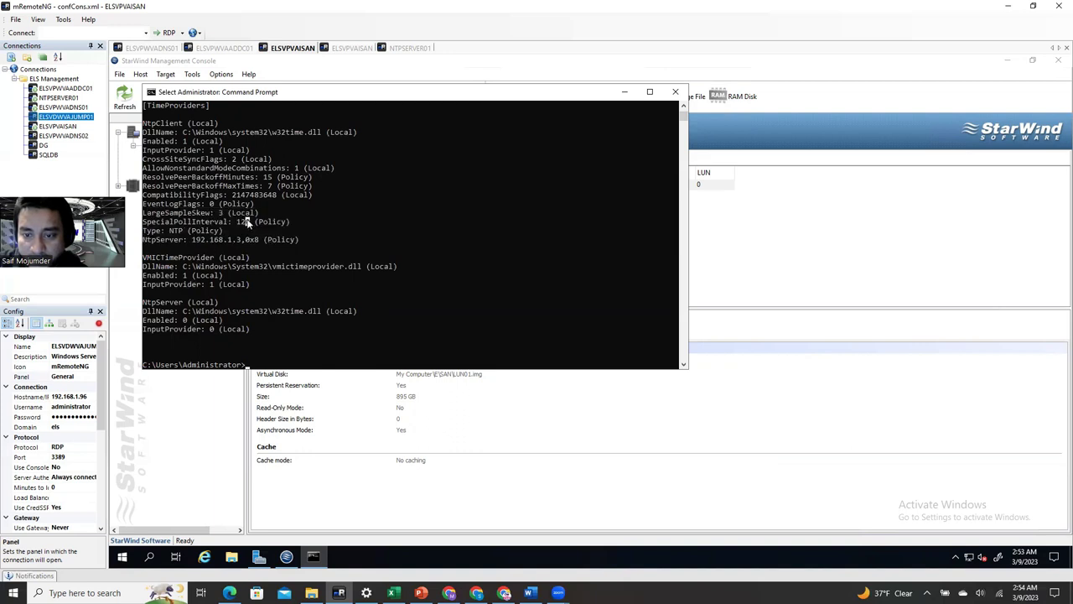
pyautogui.moveTo(237, 221); pyautogui.dragTo(257, 223)
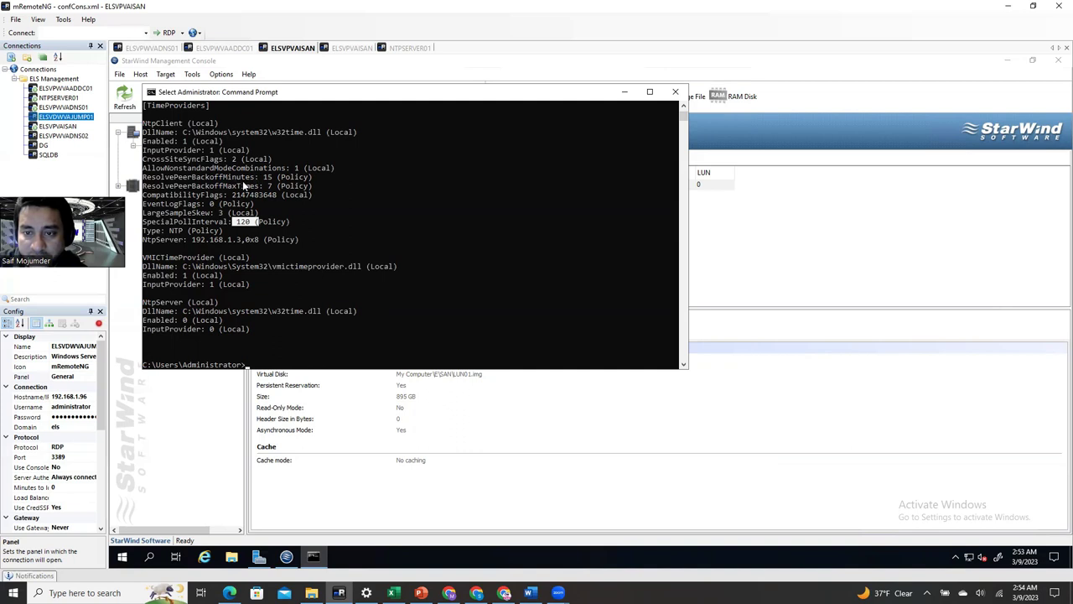
pyautogui.click(249, 223)
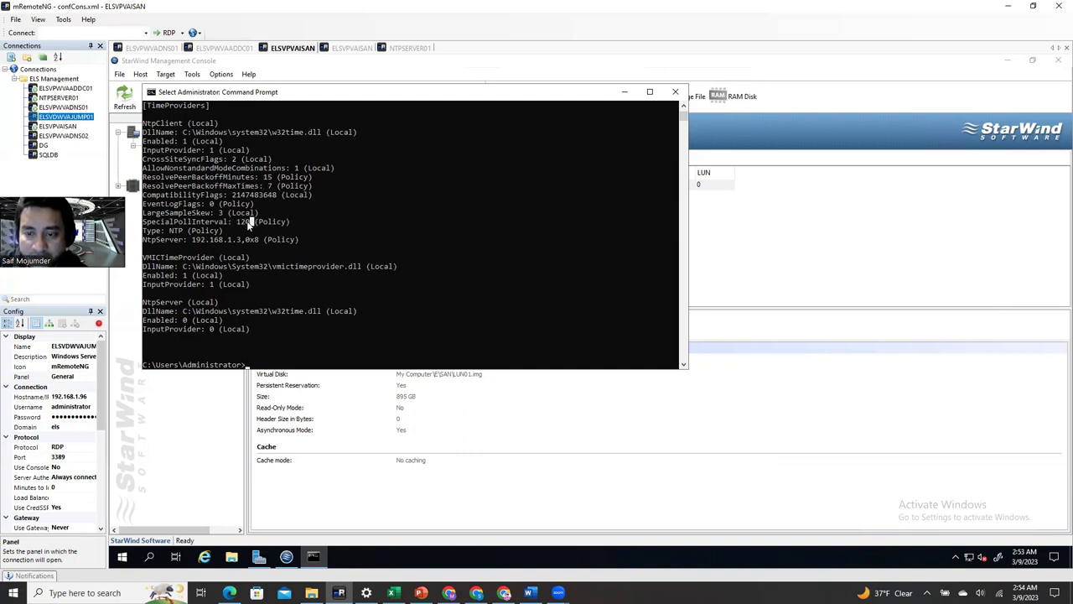
pyautogui.moveTo(252, 222); pyautogui.dragTo(236, 220)
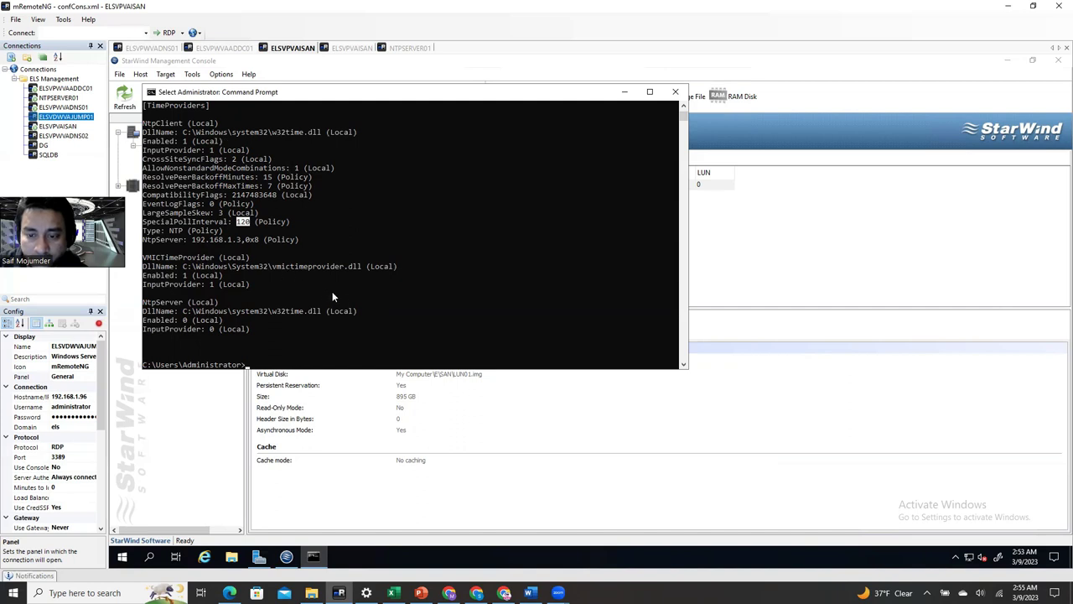
# - Run the time configuration query on the second ELSVPVAISAN session and mark NtpServer 192.168.1.3
pyautogui.click(352, 49)
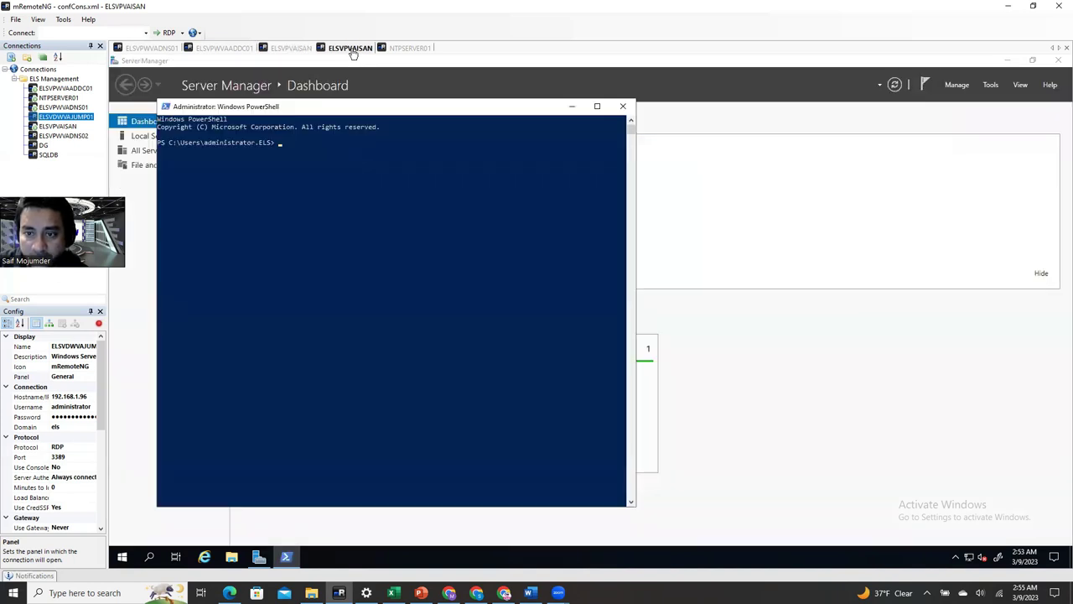
pyautogui.write('w32tm /query /configuration')
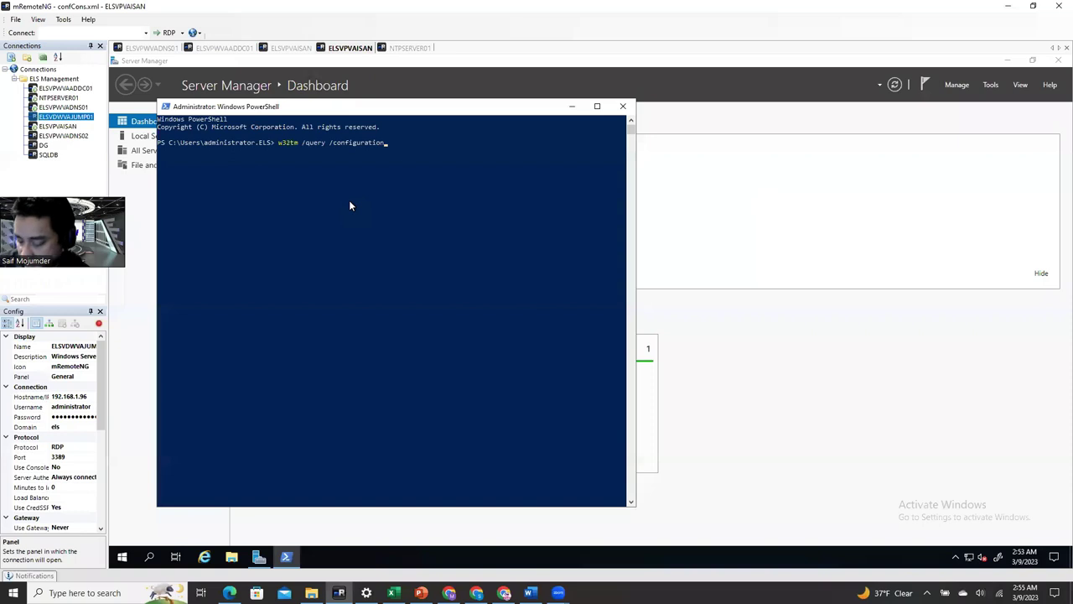
pyautogui.press('Return')
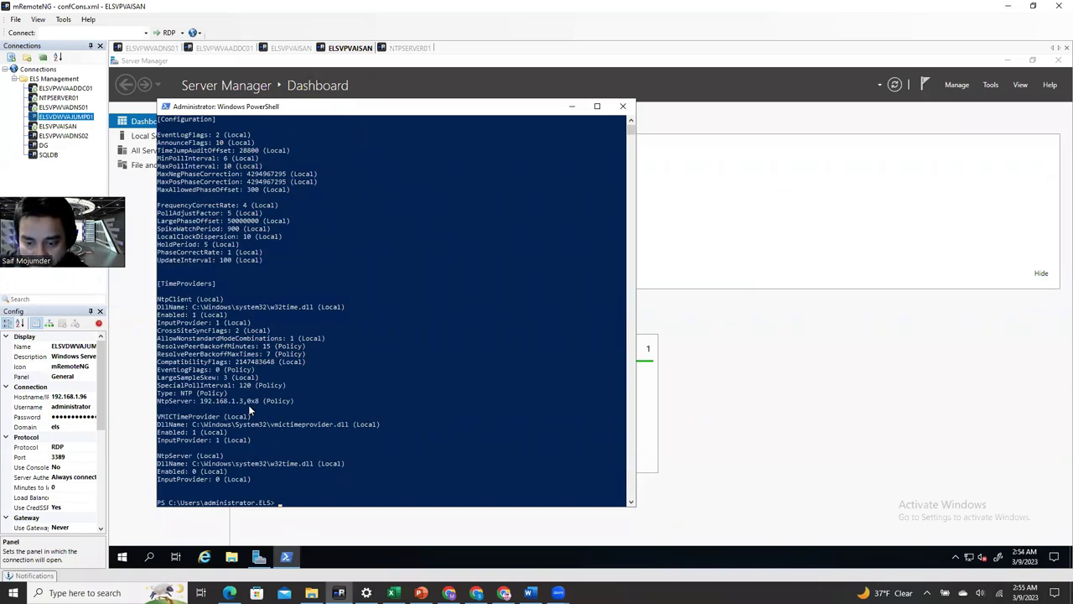
pyautogui.moveTo(296, 401); pyautogui.dragTo(156, 401)
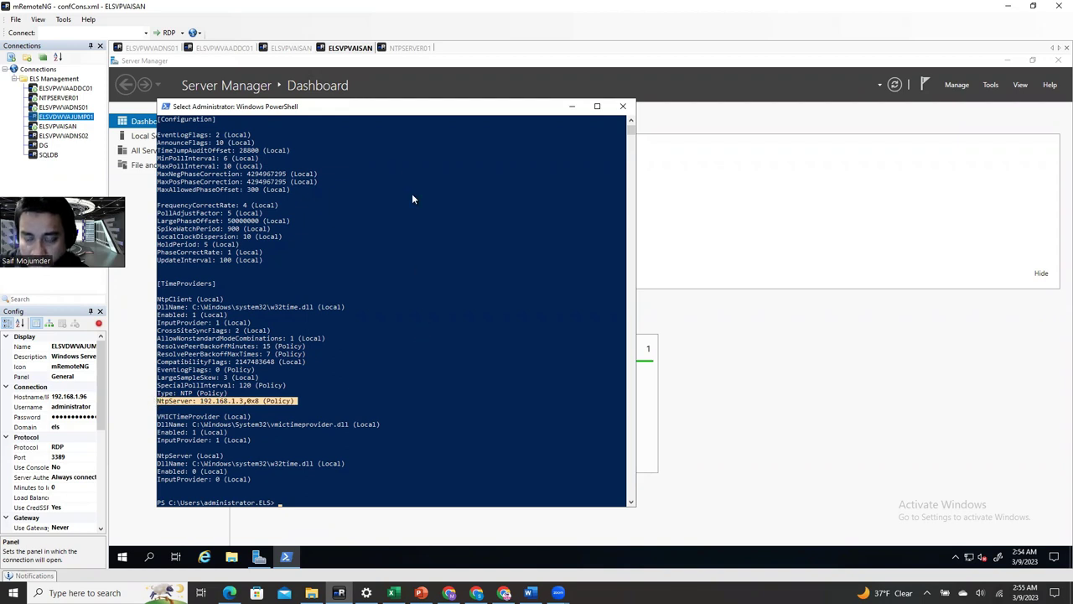
# - On NTPSERVER01, copy the w32tm /query /configuration command from the Word guide
pyautogui.click(409, 48)
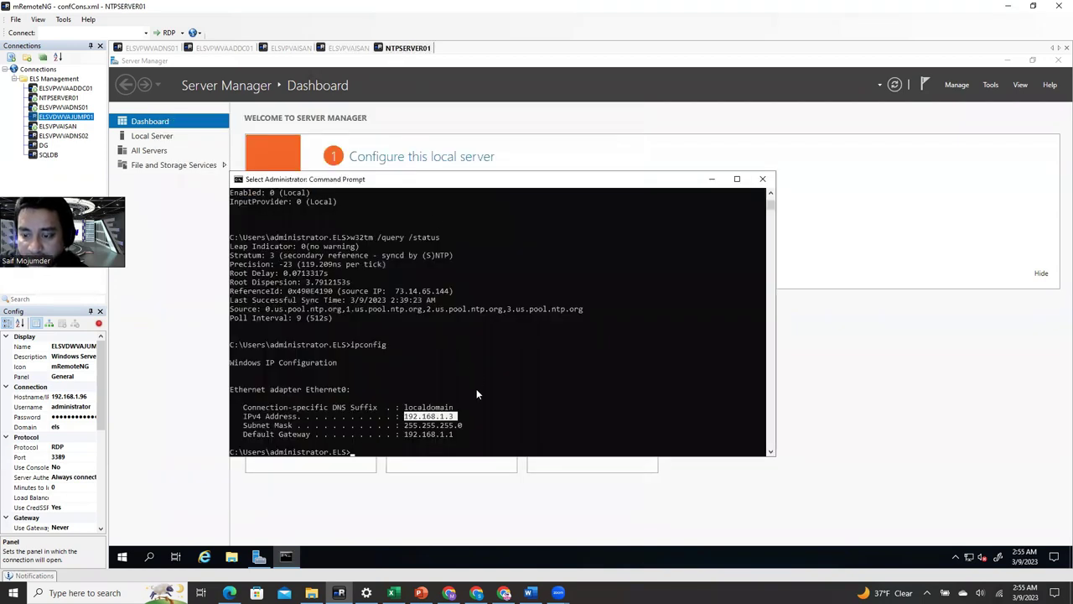
pyautogui.scroll(-2, 416, 423)
pyautogui.rightClick(409, 409)
pyautogui.rightClick(426, 411)
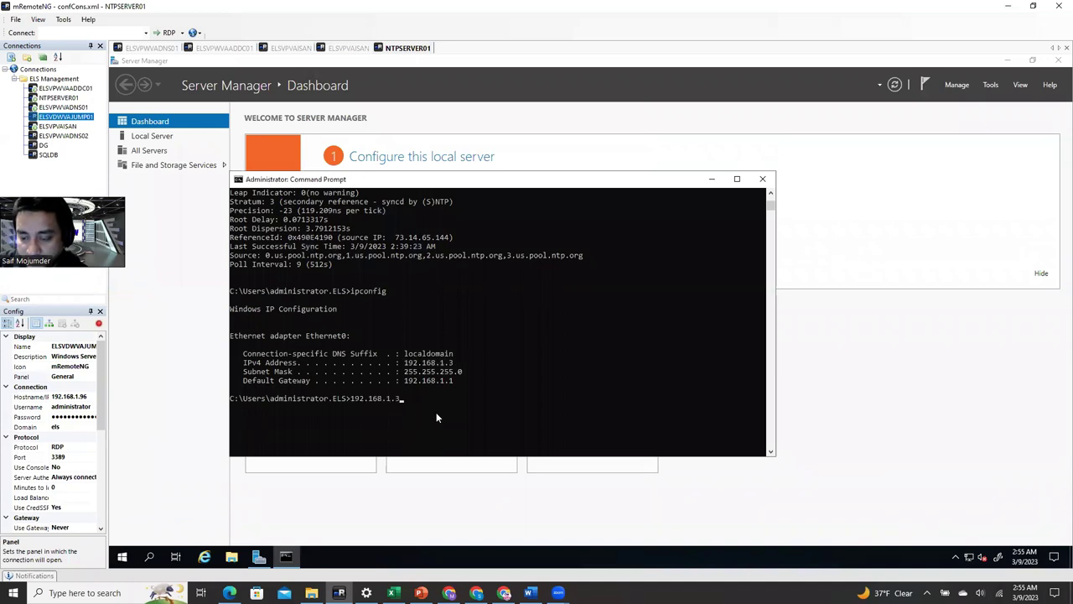
pyautogui.click(529, 593)
pyautogui.moveTo(592, 438); pyautogui.dragTo(708, 437)
pyautogui.rightClick(659, 439)
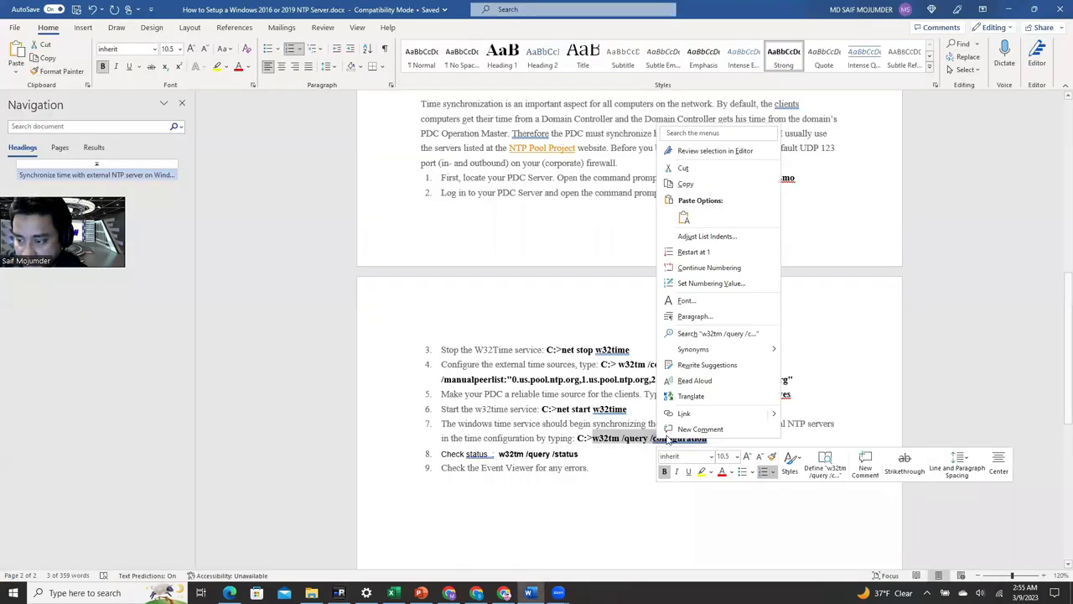
pyautogui.click(685, 184)
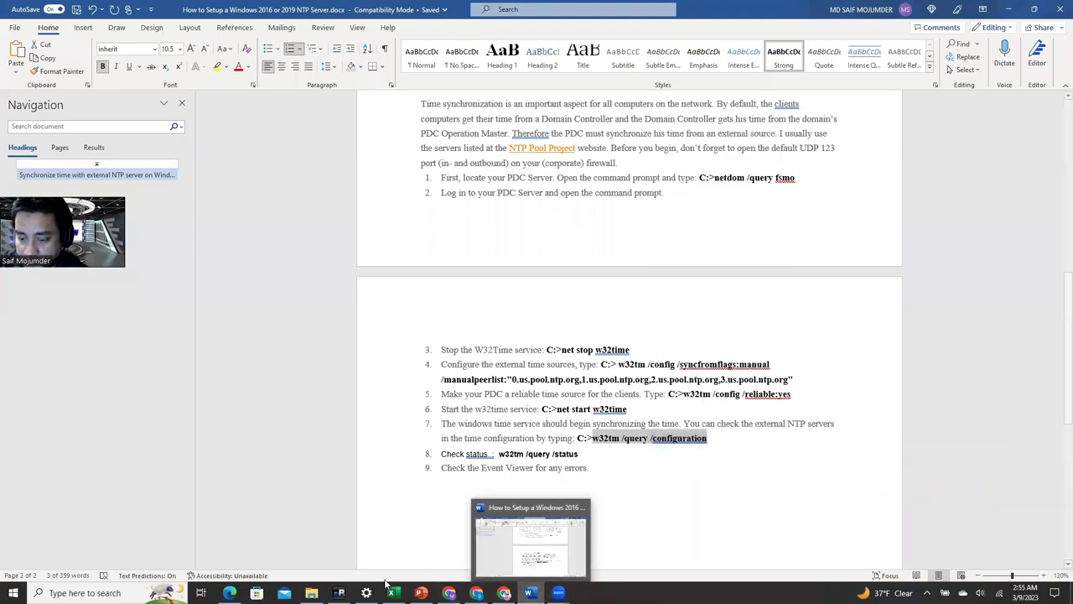
# - Run the configuration query on NTPSERVER01, mark its us.pool.ntp.org server list, and return to ELSVPWVADNS01
pyautogui.click(339, 593)
pyautogui.rightClick(433, 414)
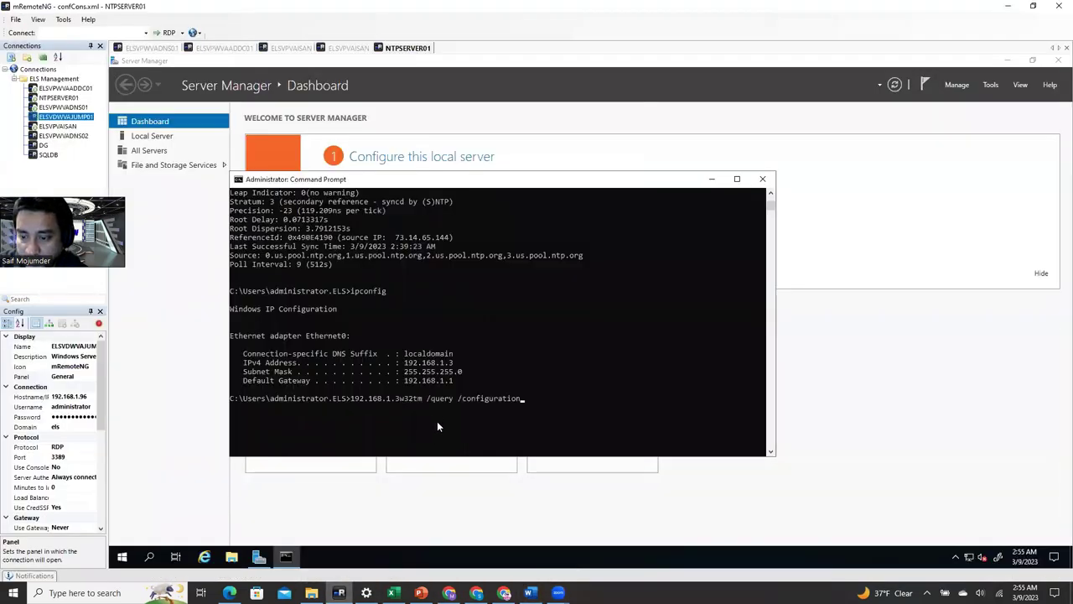
pyautogui.press('BackSpace')
pyautogui.press('BackSpace')
pyautogui.press('BackSpace')
pyautogui.press('BackSpace')
pyautogui.press('BackSpace')
pyautogui.press('BackSpace')
pyautogui.press('BackSpace')
pyautogui.press('BackSpace')
pyautogui.press('BackSpace')
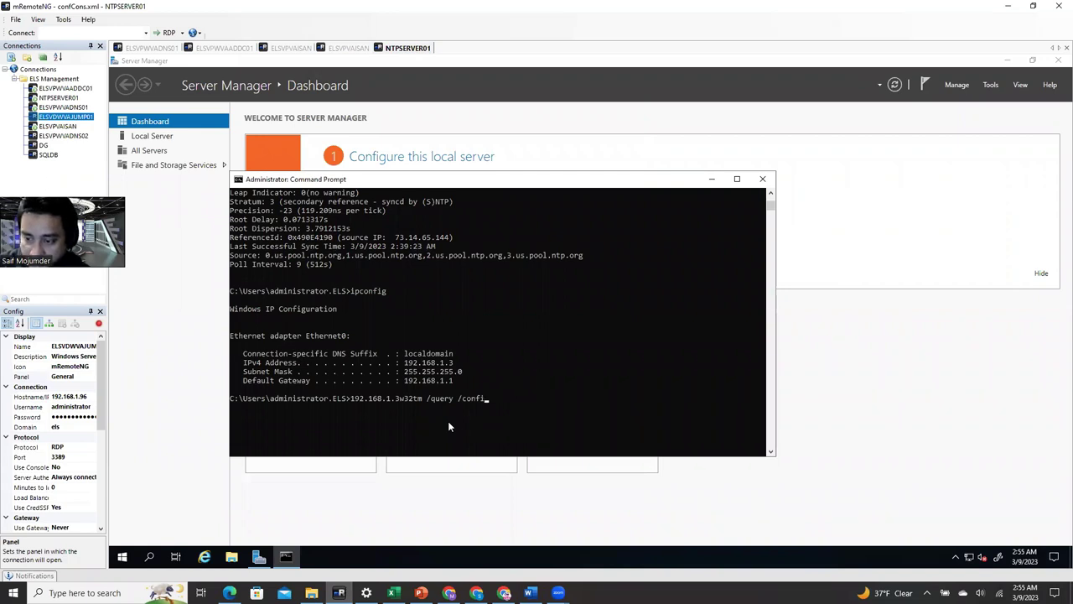
pyautogui.press('BackSpace')
pyautogui.press('BackSpace')
pyautogui.press('BackSpace')
pyautogui.press('BackSpace')
pyautogui.press('BackSpace')
pyautogui.press('BackSpace')
pyautogui.press('BackSpace')
pyautogui.press('BackSpace')
pyautogui.press('BackSpace')
pyautogui.press('BackSpace')
pyautogui.press('BackSpace')
pyautogui.press('BackSpace')
pyautogui.press('BackSpace')
pyautogui.press('BackSpace')
pyautogui.press('BackSpace')
pyautogui.press('BackSpace')
pyautogui.press('BackSpace')
pyautogui.press('BackSpace')
pyautogui.press('BackSpace')
pyautogui.press('BackSpace')
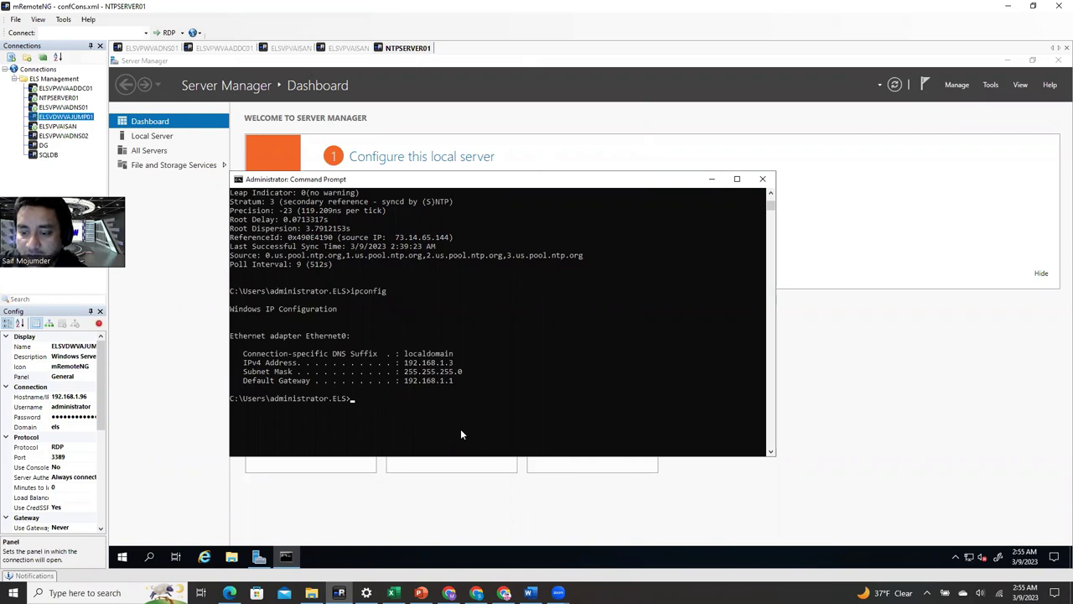
pyautogui.hotkey('ctrl', 'v')
pyautogui.press('Return')
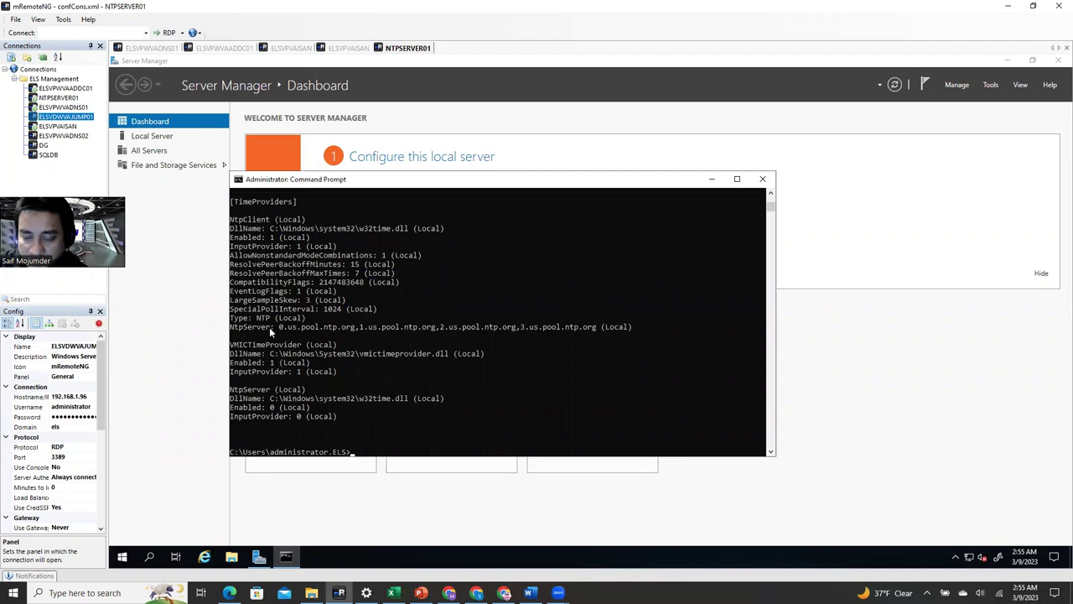
pyautogui.moveTo(279, 326); pyautogui.dragTo(570, 326)
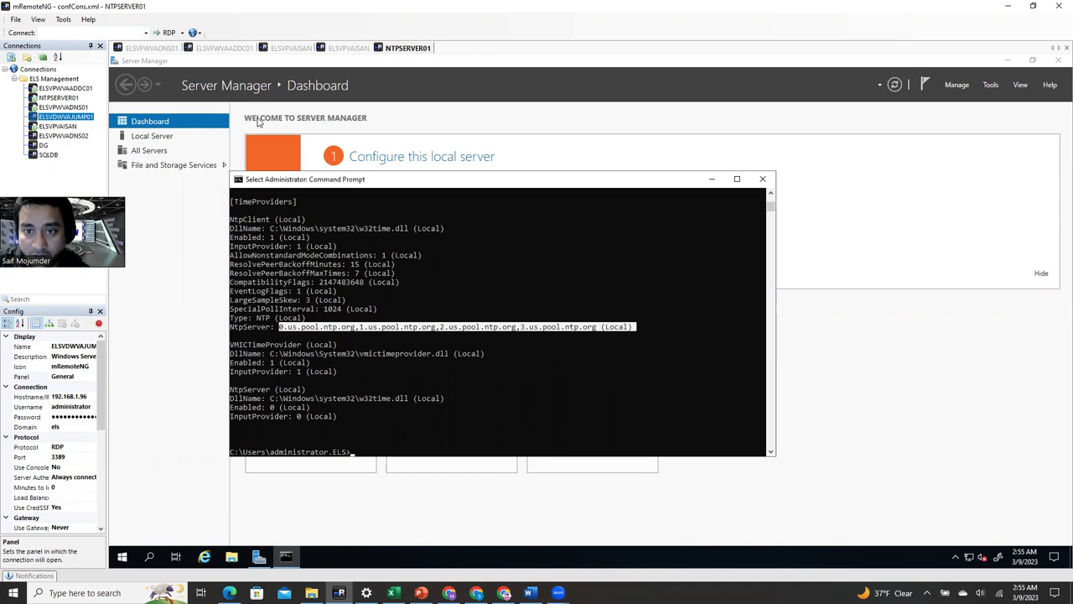
pyautogui.click(154, 48)
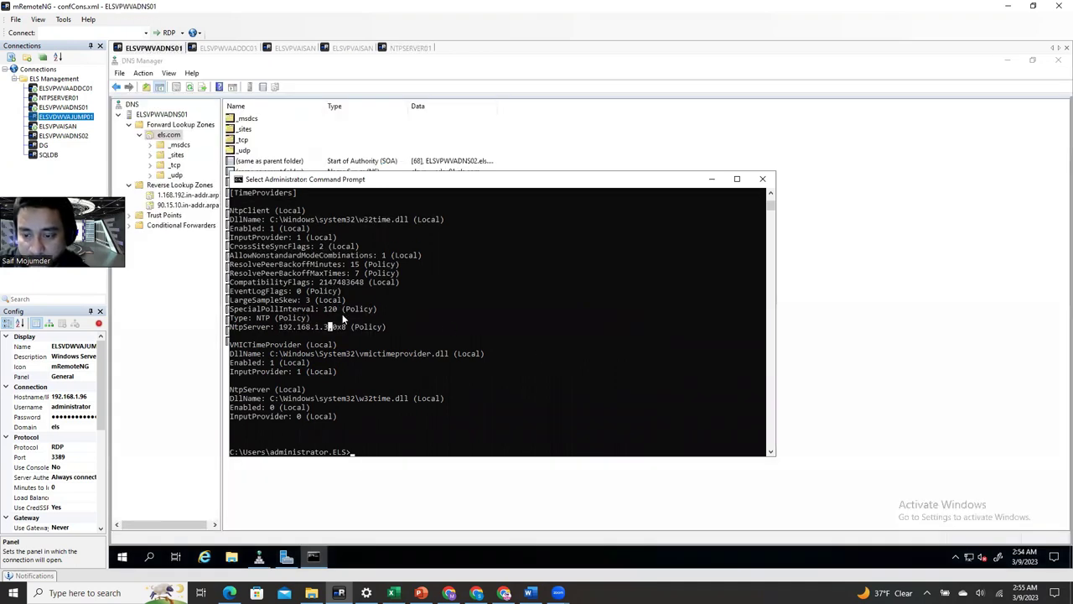
# - Mark 192.168.1.3 in ELSVPWVADNS01's NtpServer line, then close Command Prompt to reveal DNS Manager records
pyautogui.moveTo(328, 328); pyautogui.dragTo(279, 328)
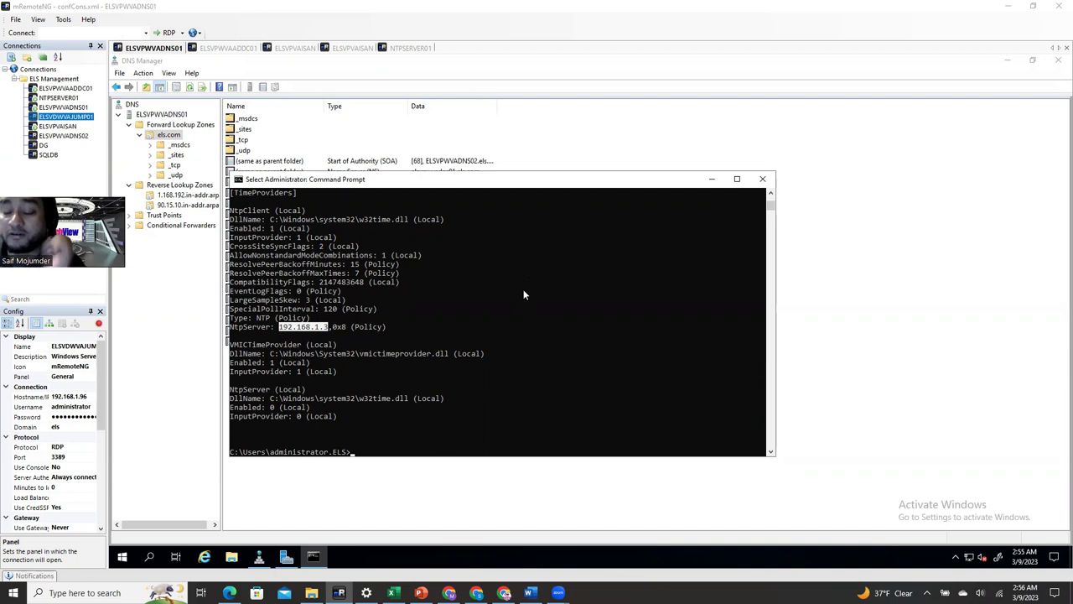
pyautogui.click(769, 181)
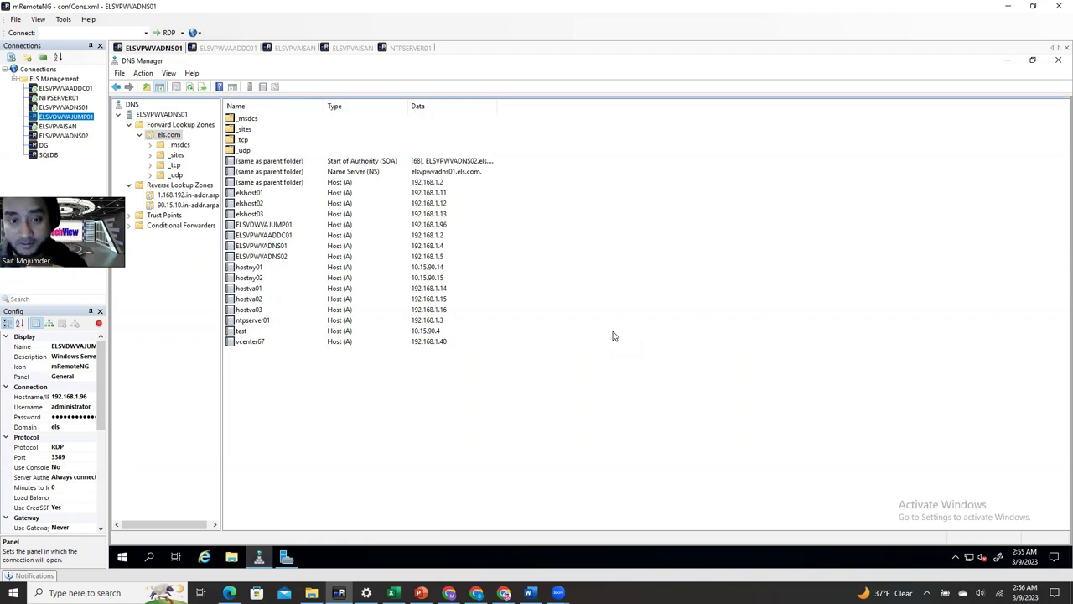
pyautogui.click(241, 48)
# - Revisit the ELSVPVAISAN and NTPSERVER01 sessions, then bring up vSphere Client on ELSVPWVAADC01
pyautogui.click(291, 49)
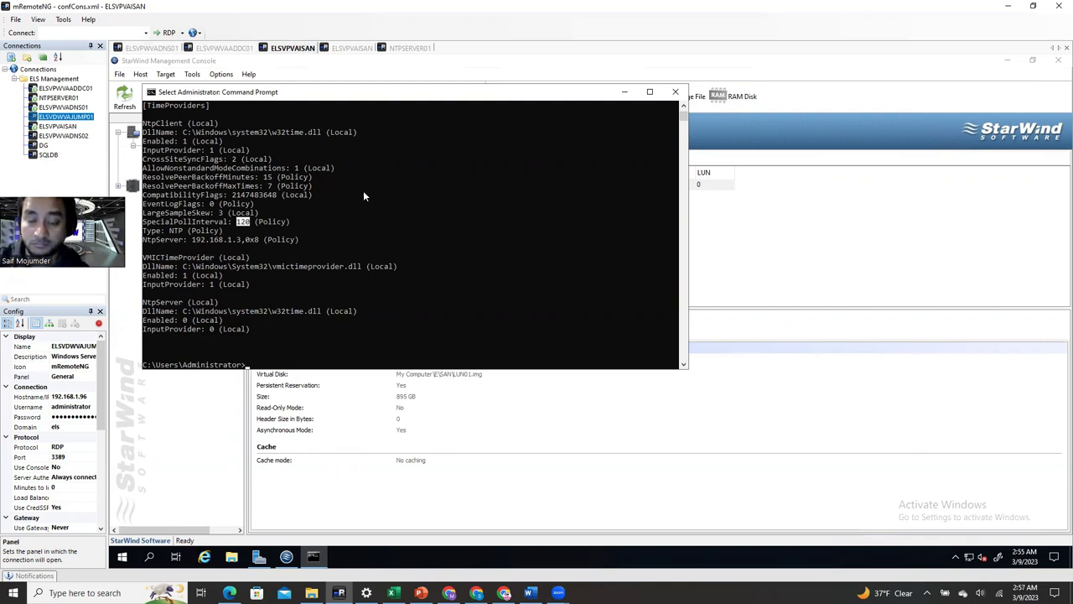
pyautogui.click(348, 47)
pyautogui.click(411, 48)
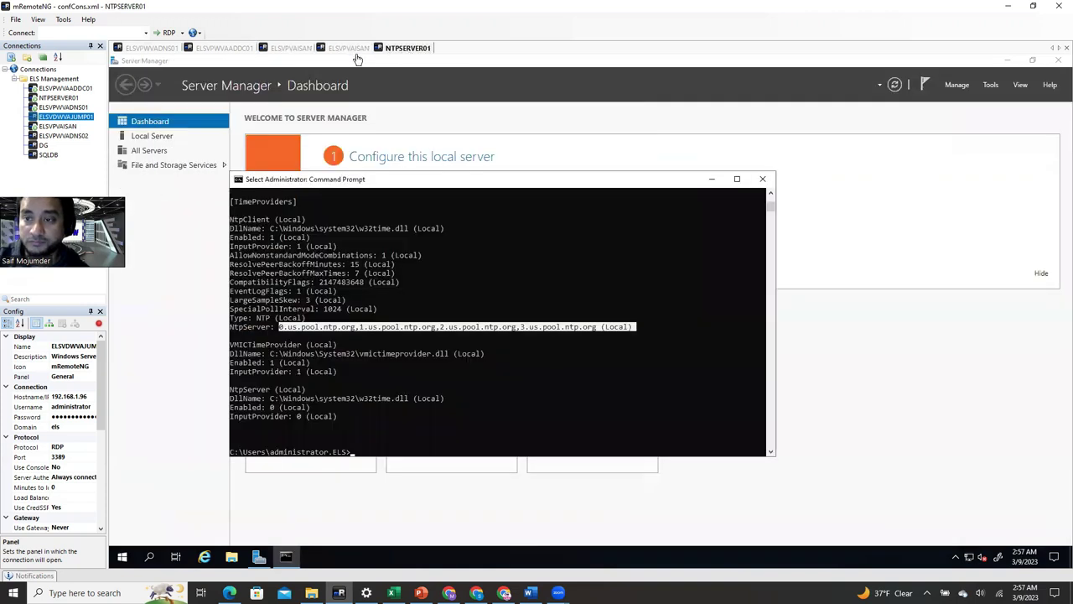
pyautogui.click(226, 48)
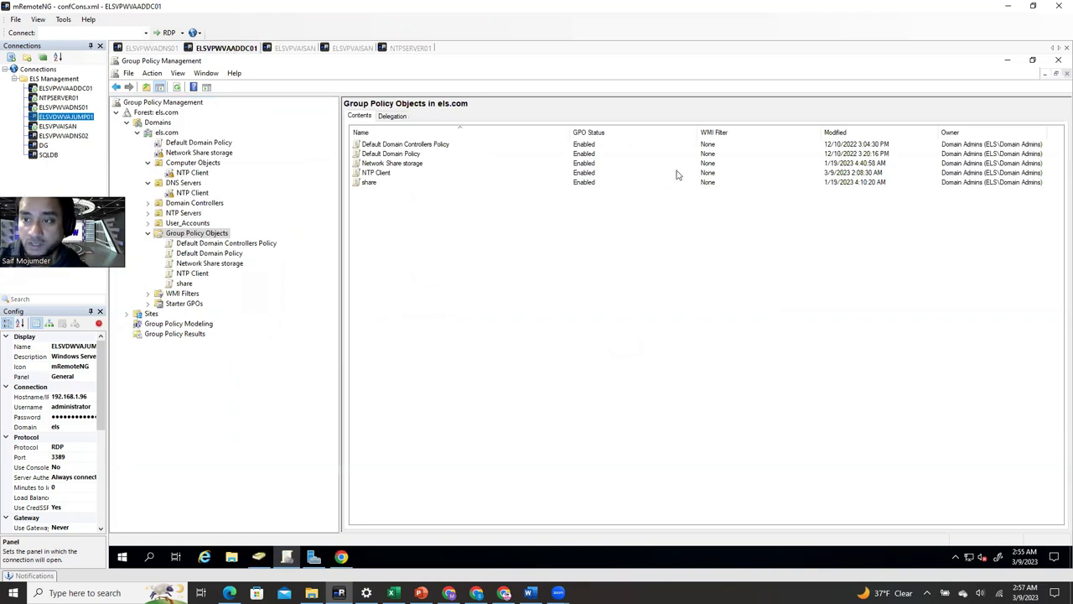
pyautogui.click(1008, 61)
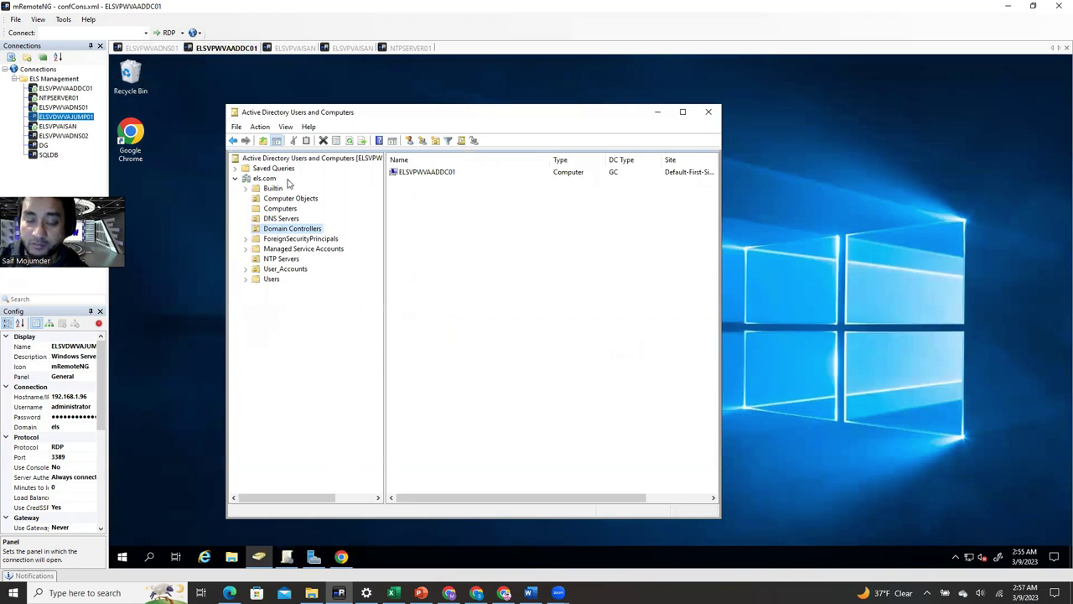
pyautogui.click(315, 559)
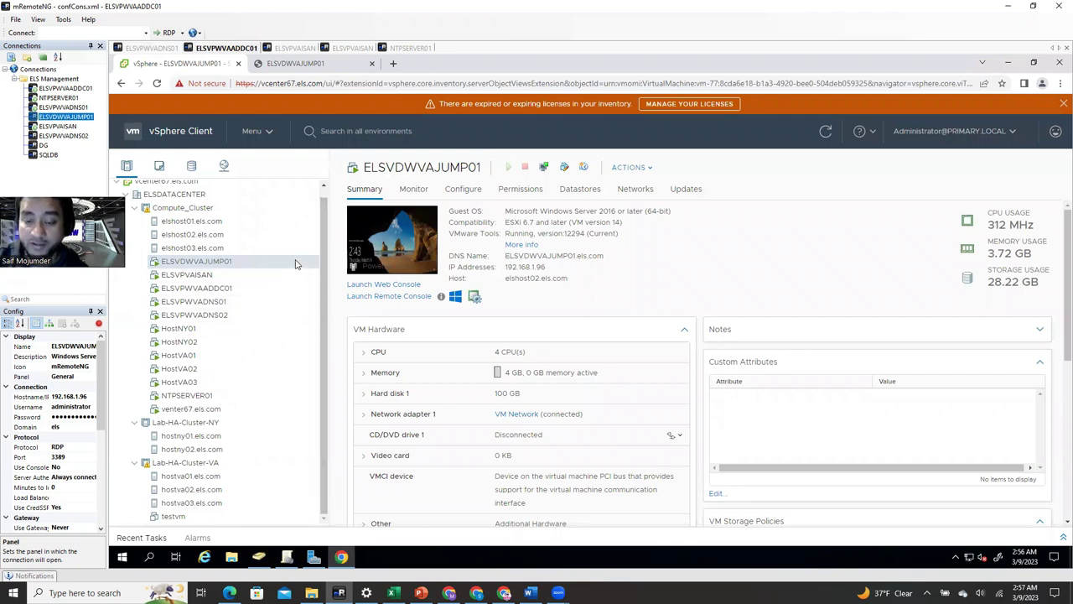
# - Set elshost01 to NTP server 192.168.1.3, service started, policy 'Start and stop with host'
pyautogui.click(208, 222)
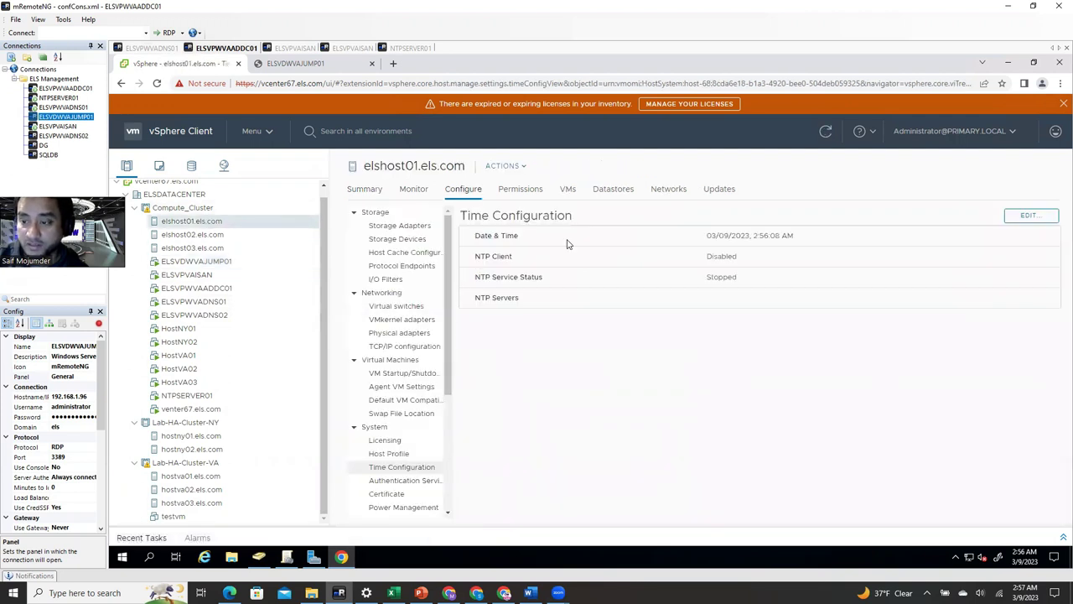
pyautogui.click(1029, 216)
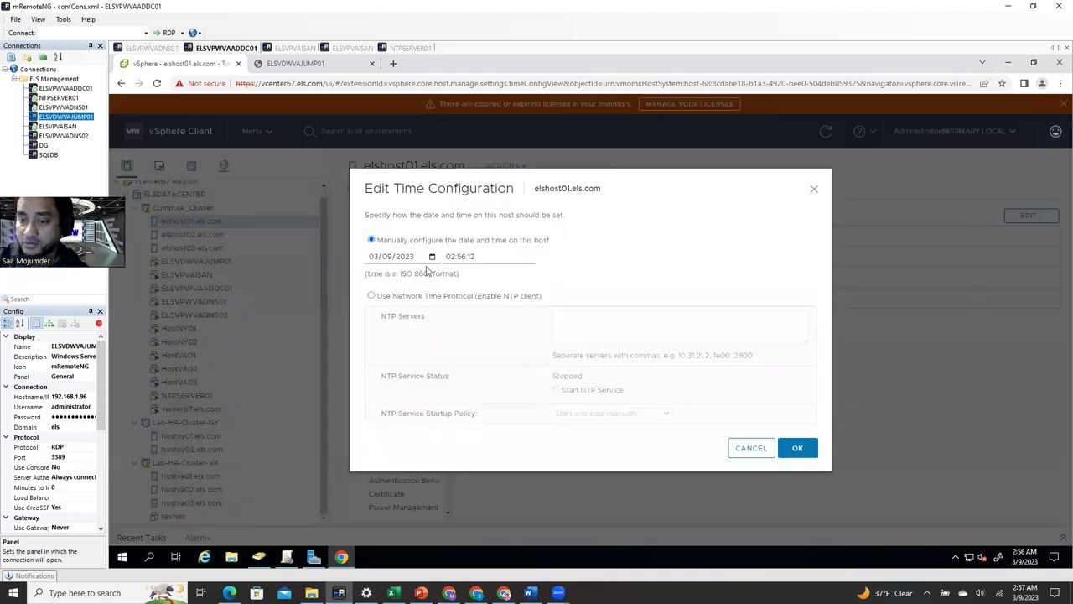
pyautogui.click(371, 297)
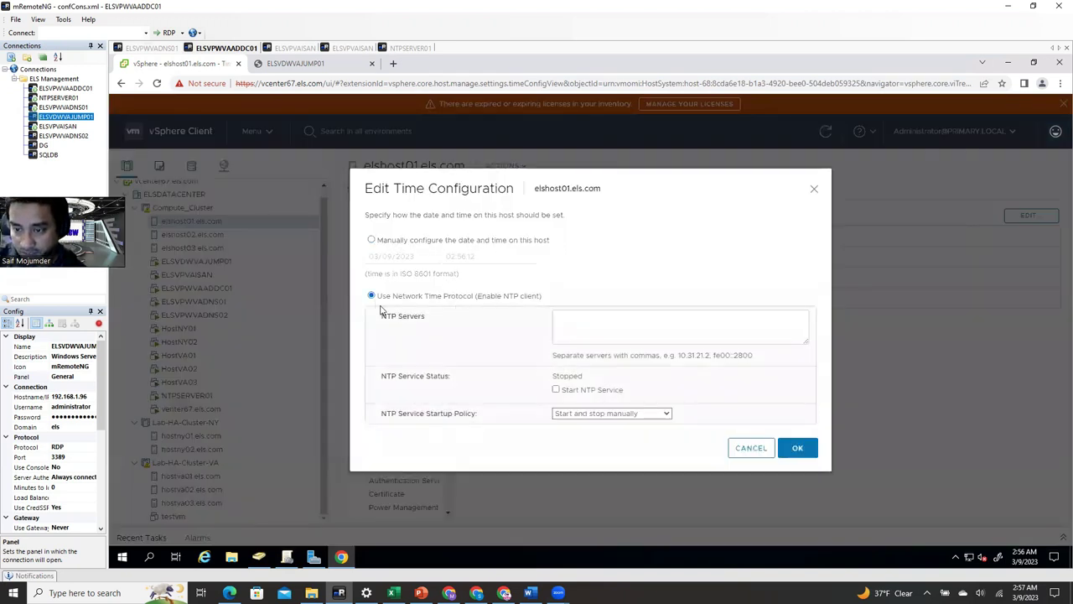
pyautogui.click(574, 316)
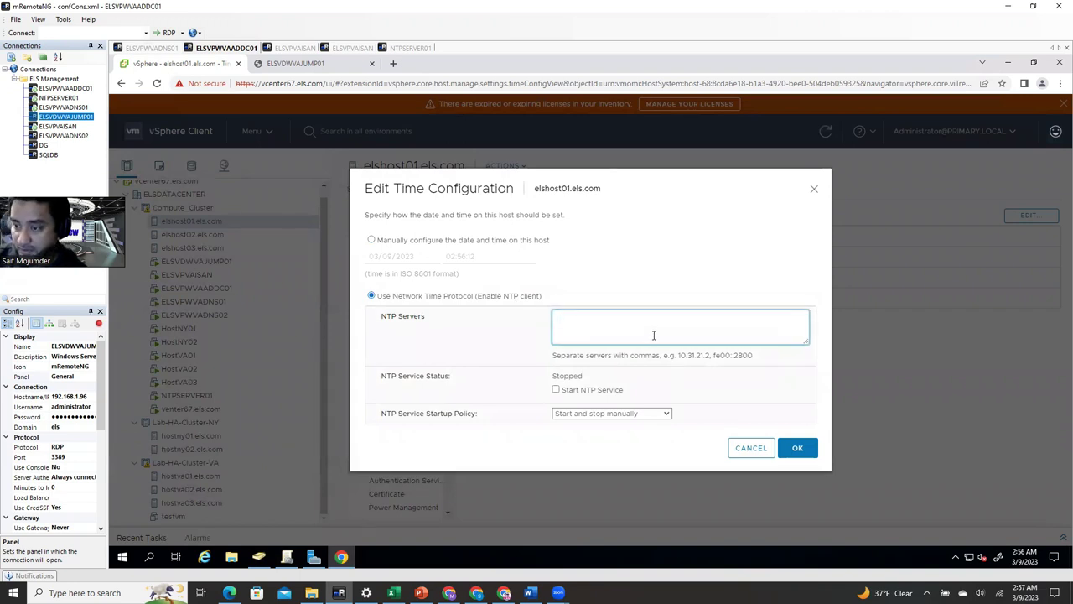
pyautogui.write('192.168')
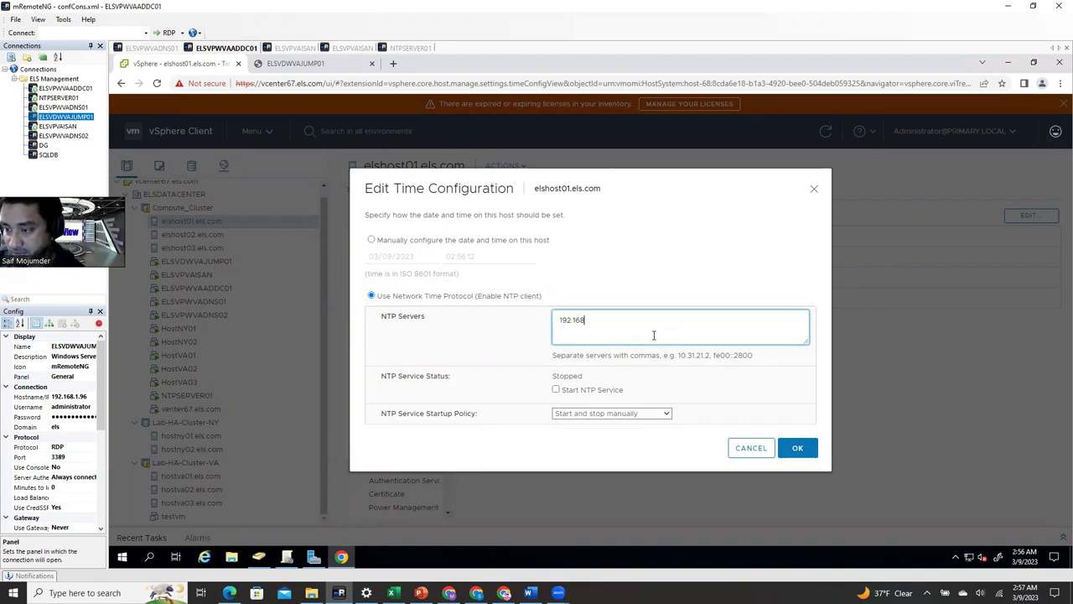
pyautogui.write('.1.3')
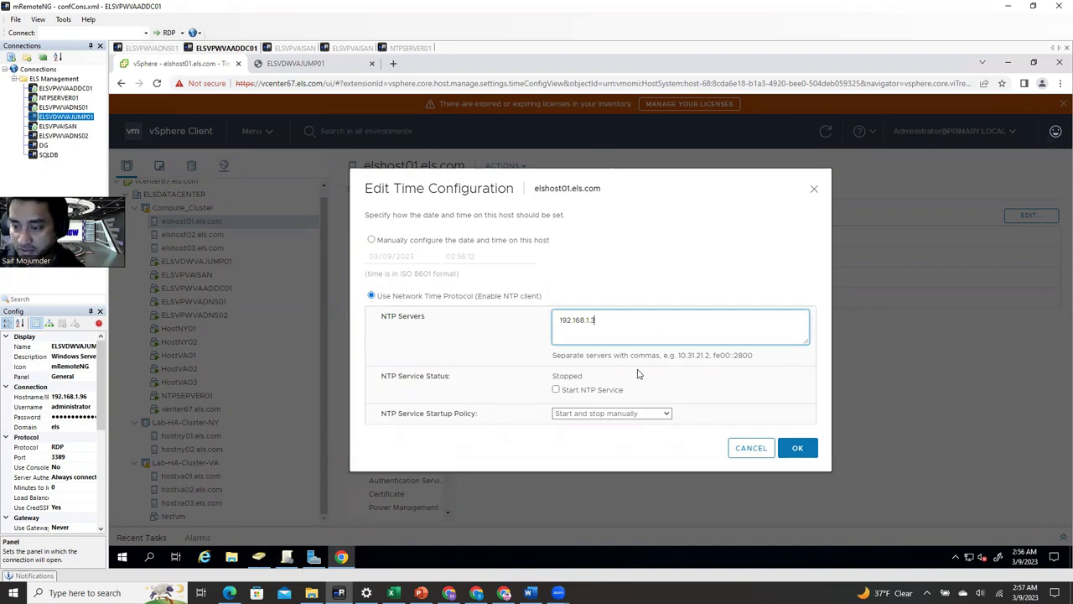
pyautogui.click(557, 390)
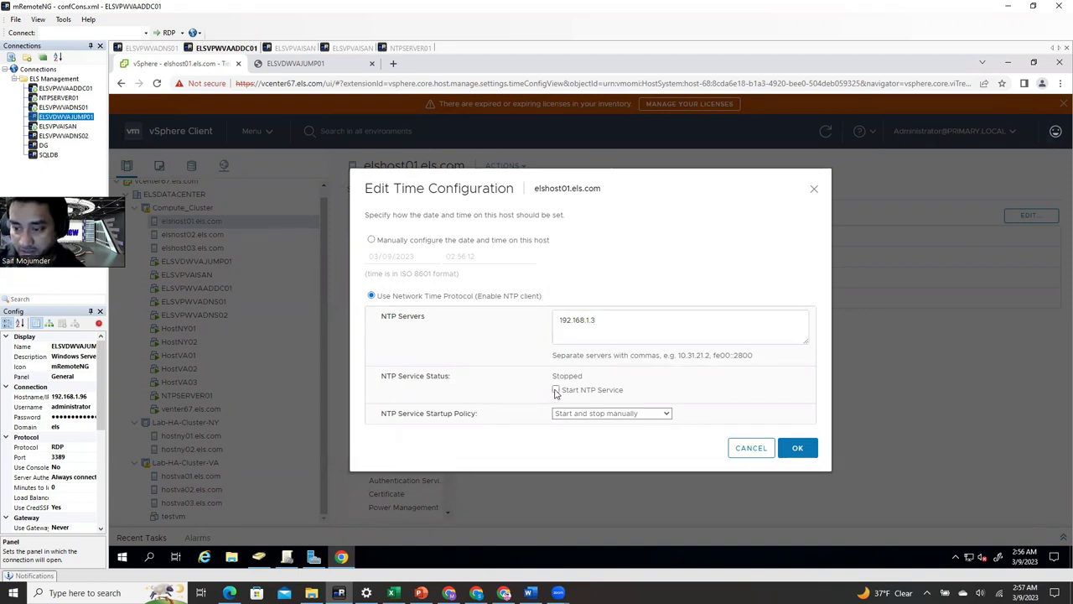
pyautogui.click(599, 416)
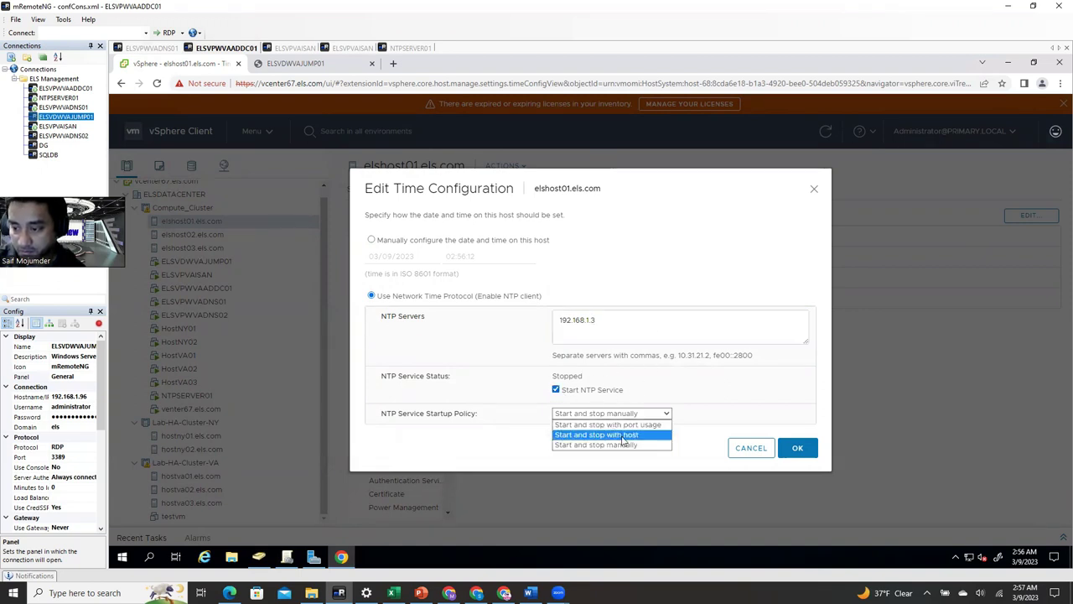
pyautogui.click(624, 435)
pyautogui.click(800, 449)
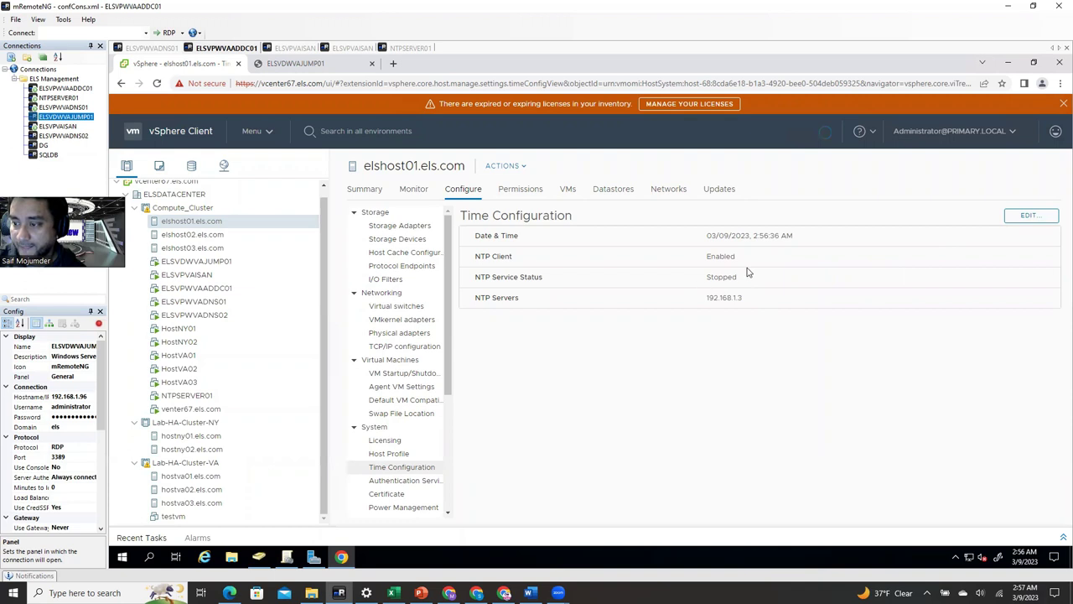
# - Confirm elshost01's NTP service status changed from Stopped to Running and check the clock
pyautogui.moveTo(746, 282); pyautogui.dragTo(695, 284)
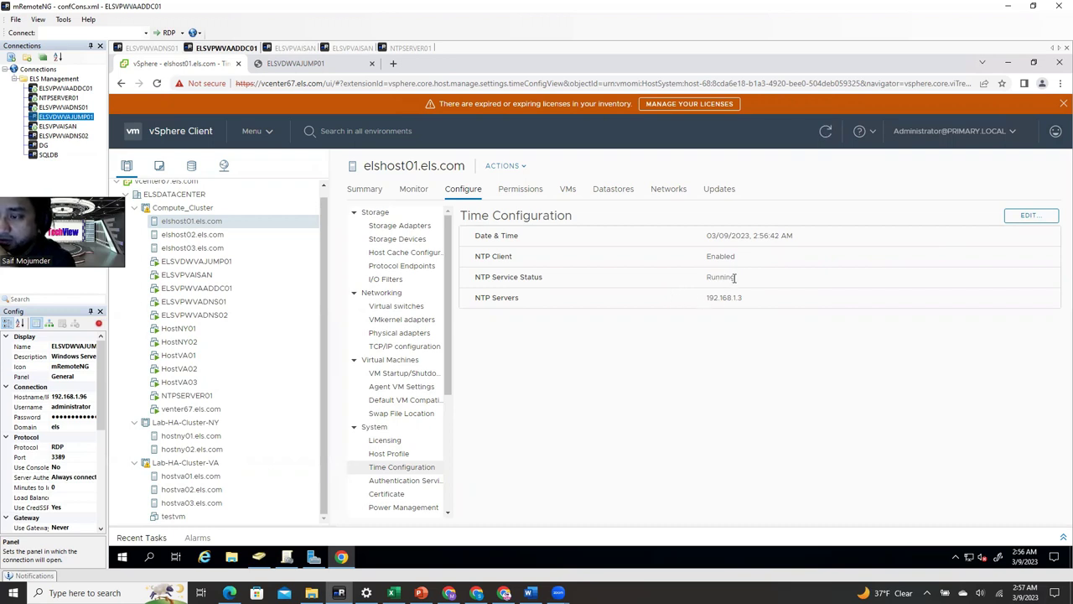
pyautogui.moveTo(745, 278); pyautogui.dragTo(695, 287)
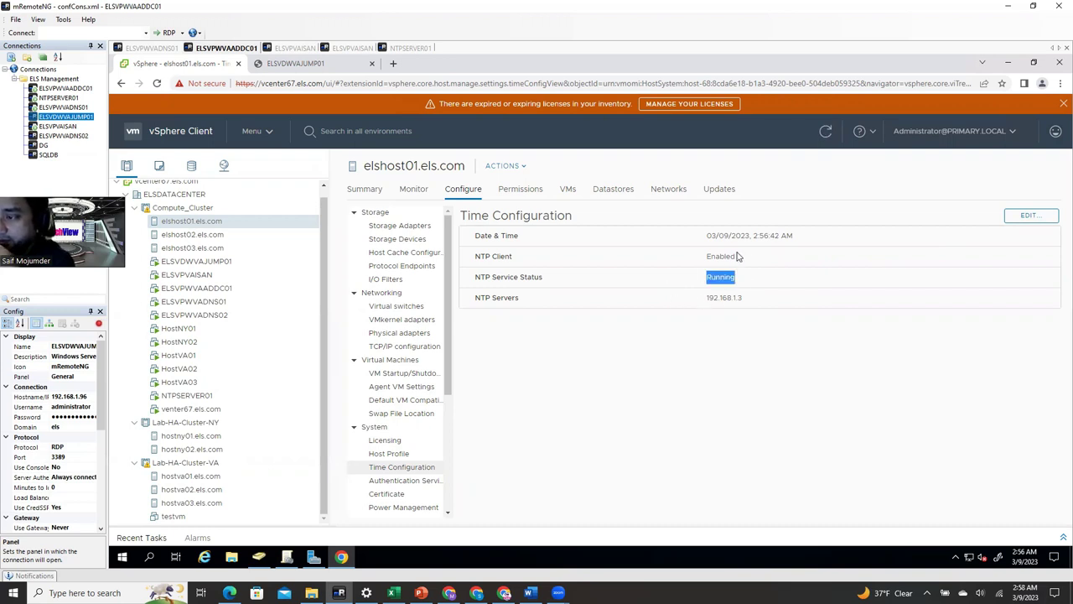
pyautogui.click(1040, 551)
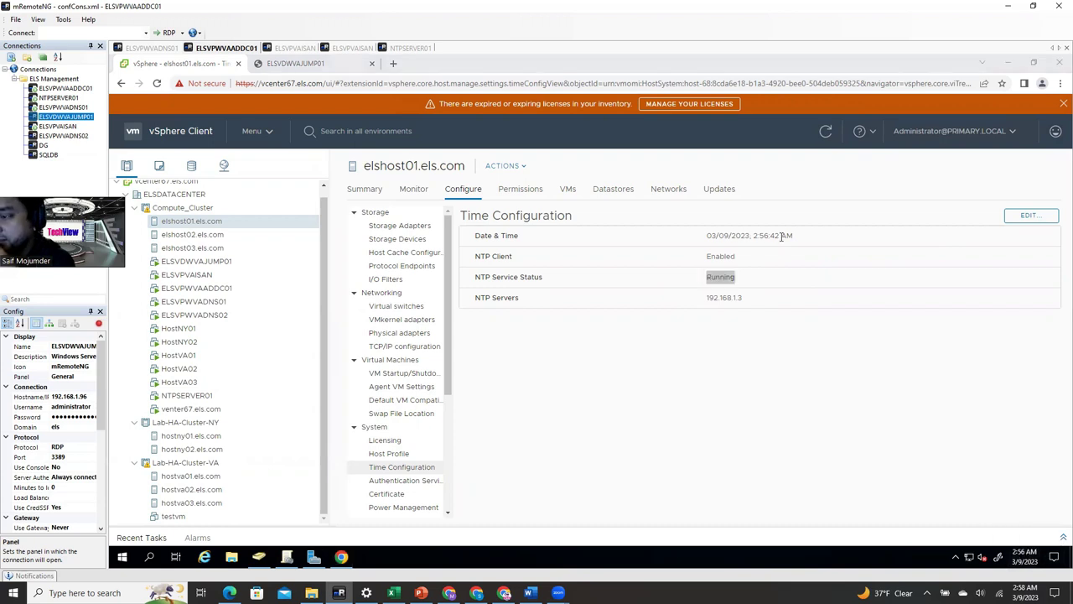
pyautogui.click(716, 407)
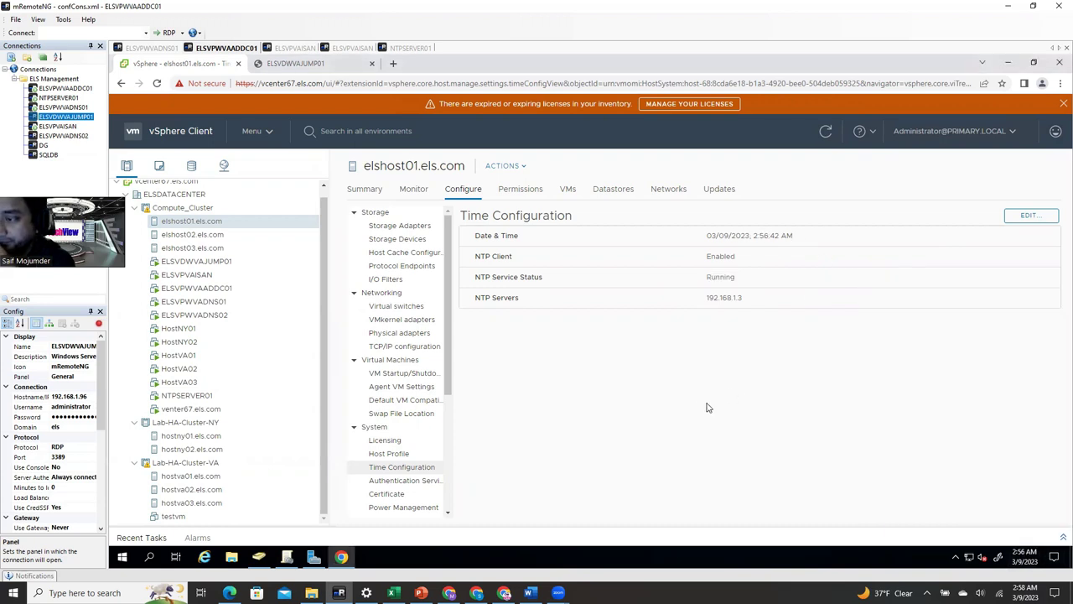
# - Set elshost02 to NTP server 192.168.1.3, service started, policy 'Start and stop with host'
pyautogui.click(194, 236)
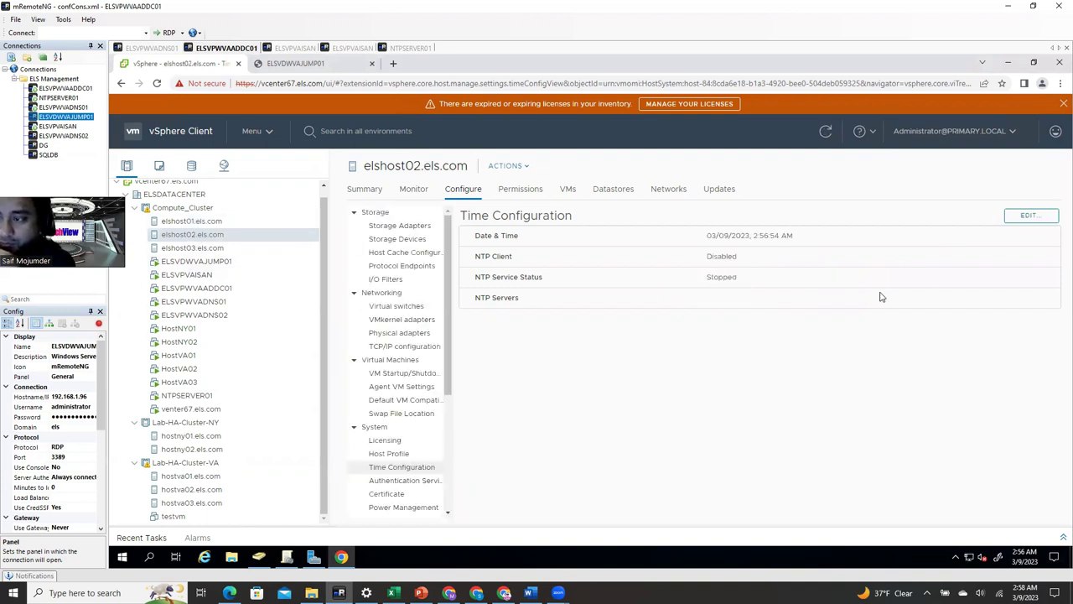
pyautogui.click(1028, 215)
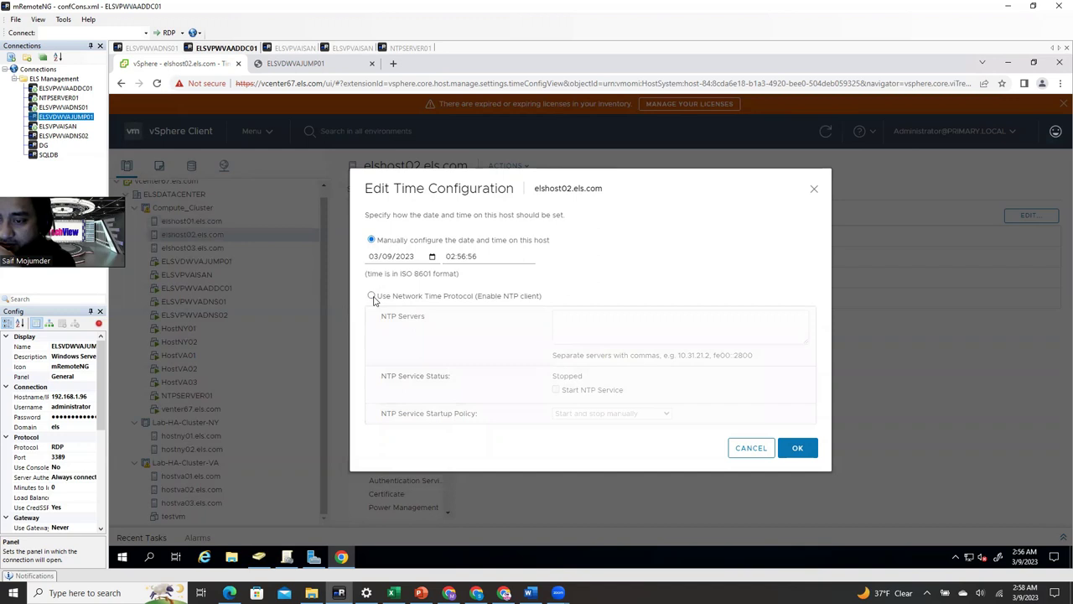
pyautogui.click(372, 296)
pyautogui.click(634, 327)
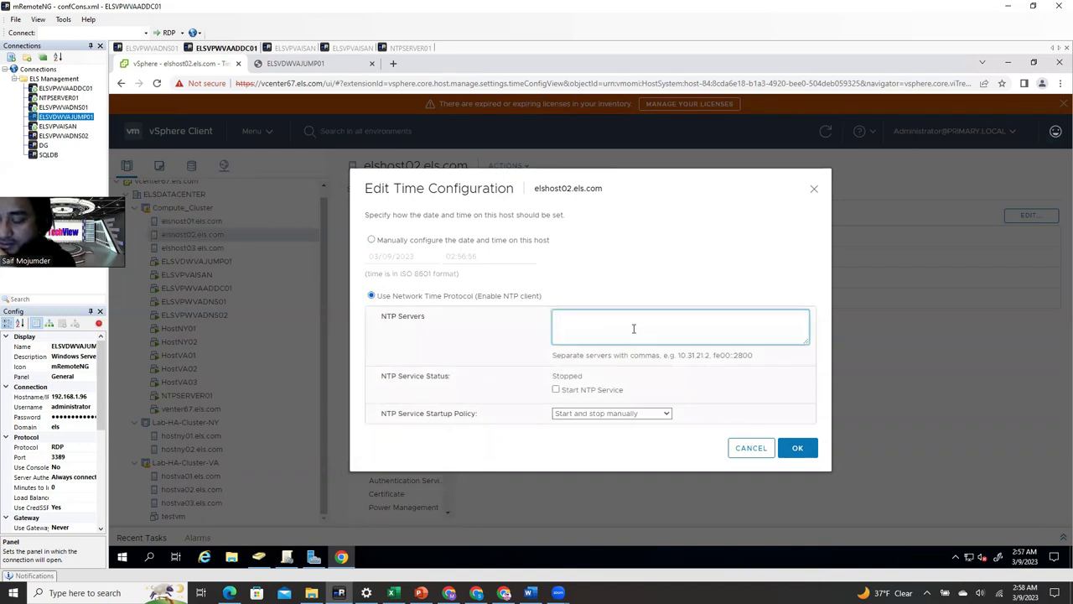
pyautogui.write('192')
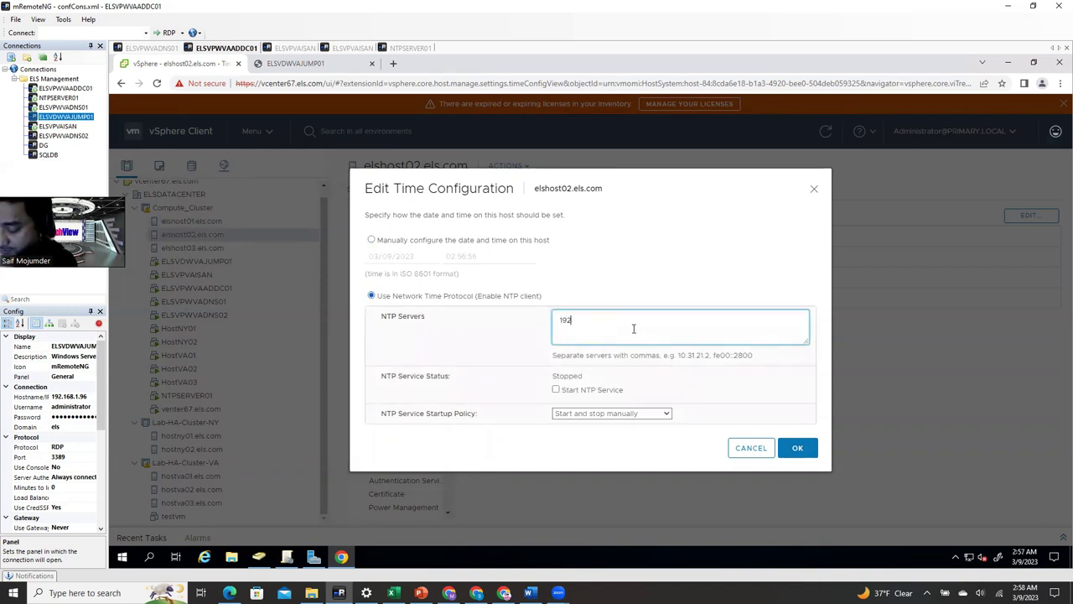
pyautogui.write('.168.1.3')
pyautogui.click(556, 390)
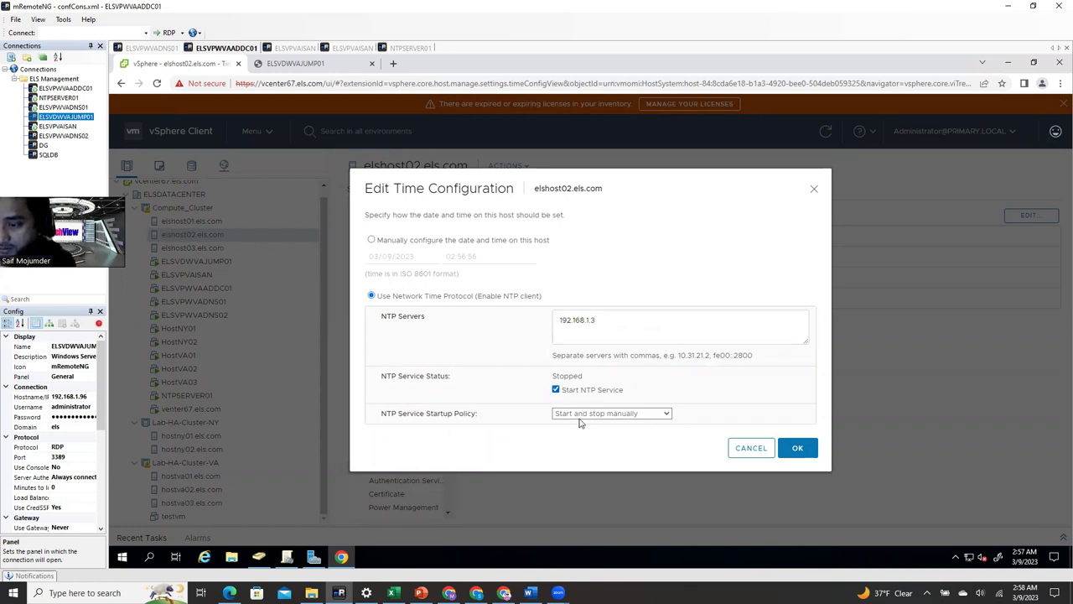
pyautogui.click(580, 414)
pyautogui.click(589, 434)
pyautogui.click(797, 450)
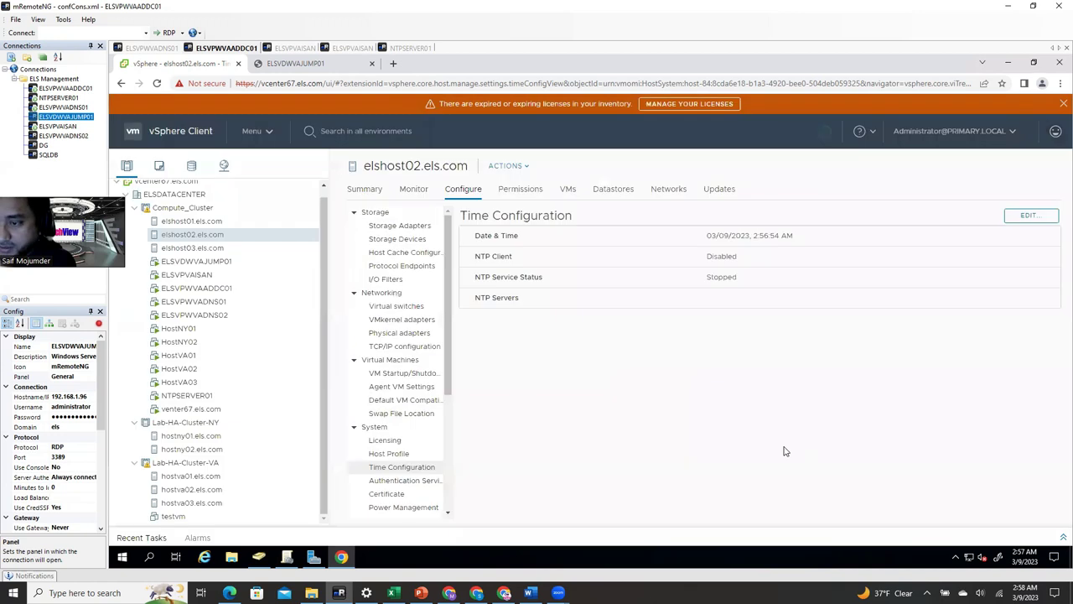
# - Set elshost03 to NTP server 192.168.1.3, service started, policy 'Start and stop with host'
pyautogui.click(203, 247)
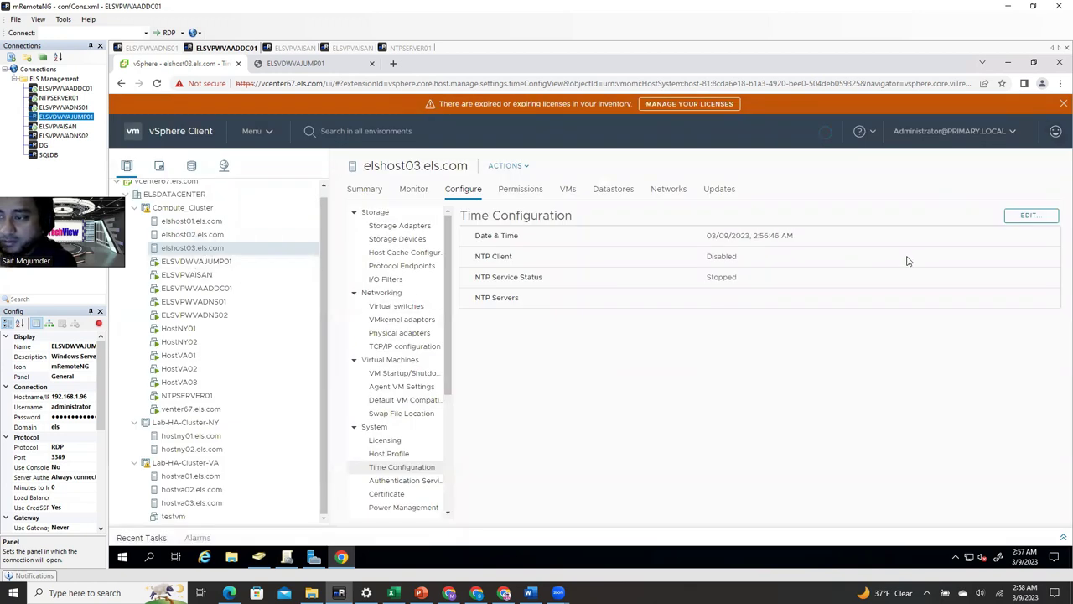
pyautogui.click(1024, 215)
pyautogui.click(372, 295)
pyautogui.click(574, 323)
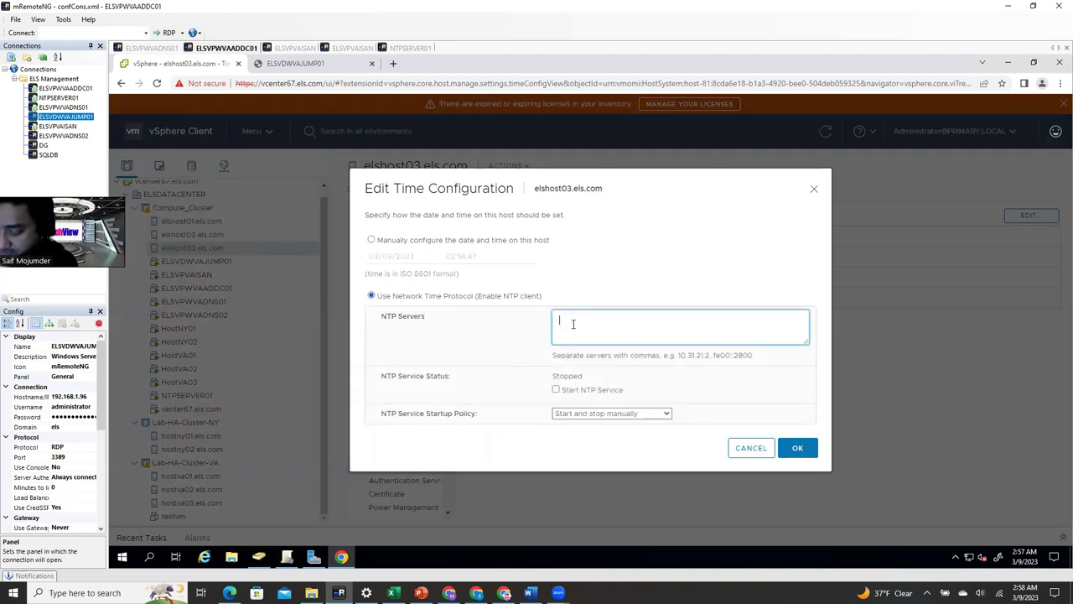
pyautogui.write('192.168.1')
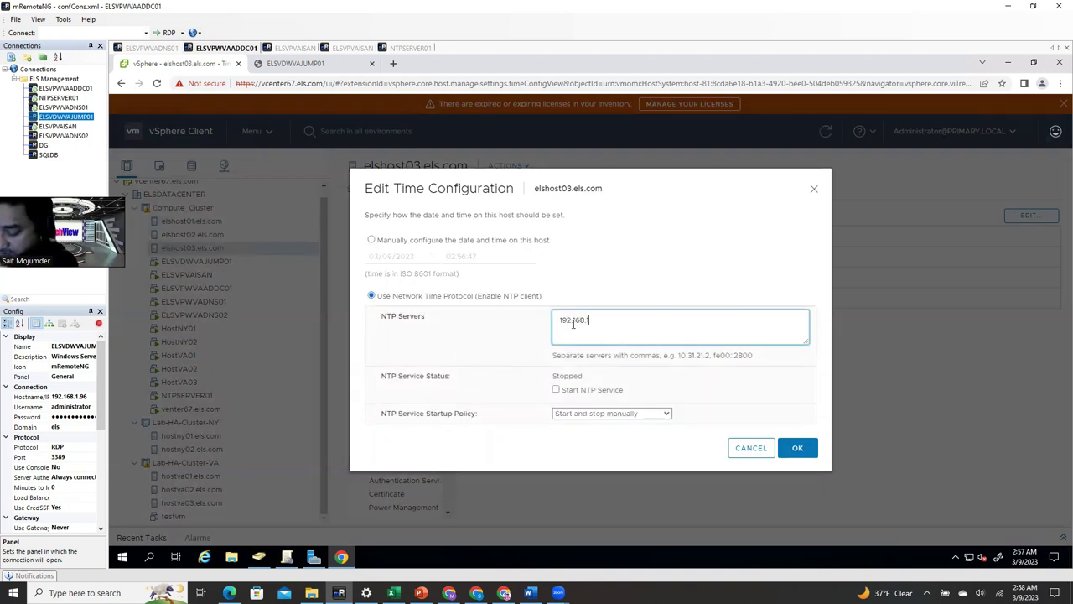
pyautogui.write('.3')
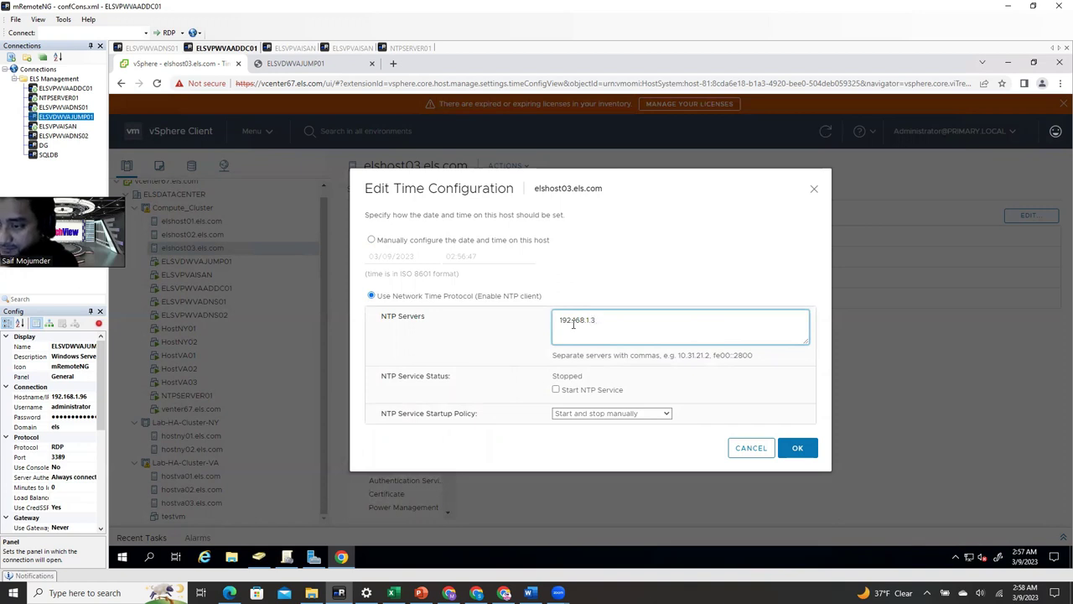
pyautogui.click(556, 390)
pyautogui.click(587, 413)
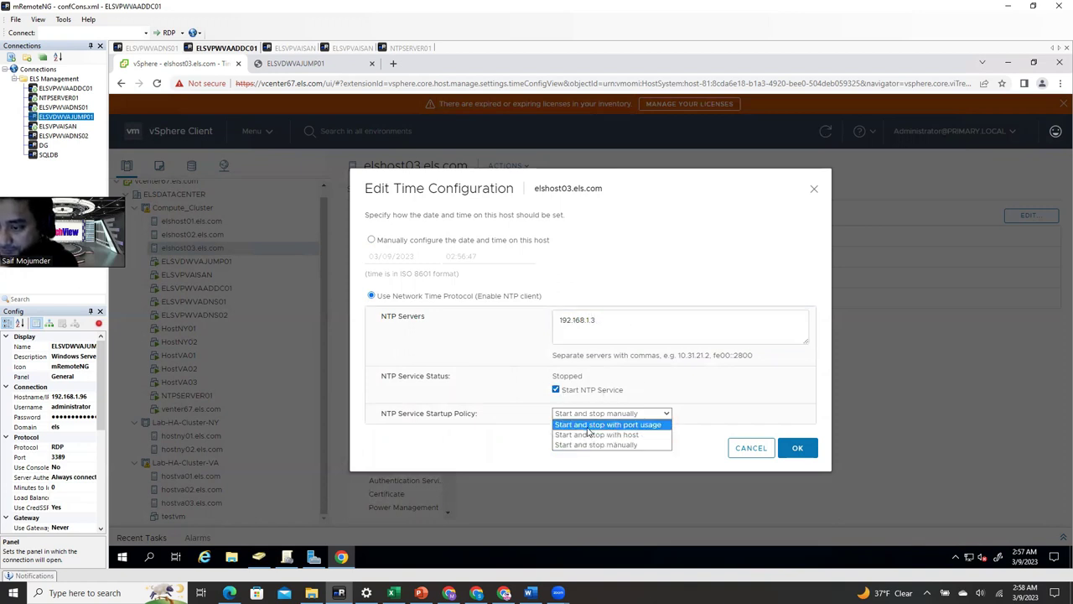
pyautogui.click(592, 434)
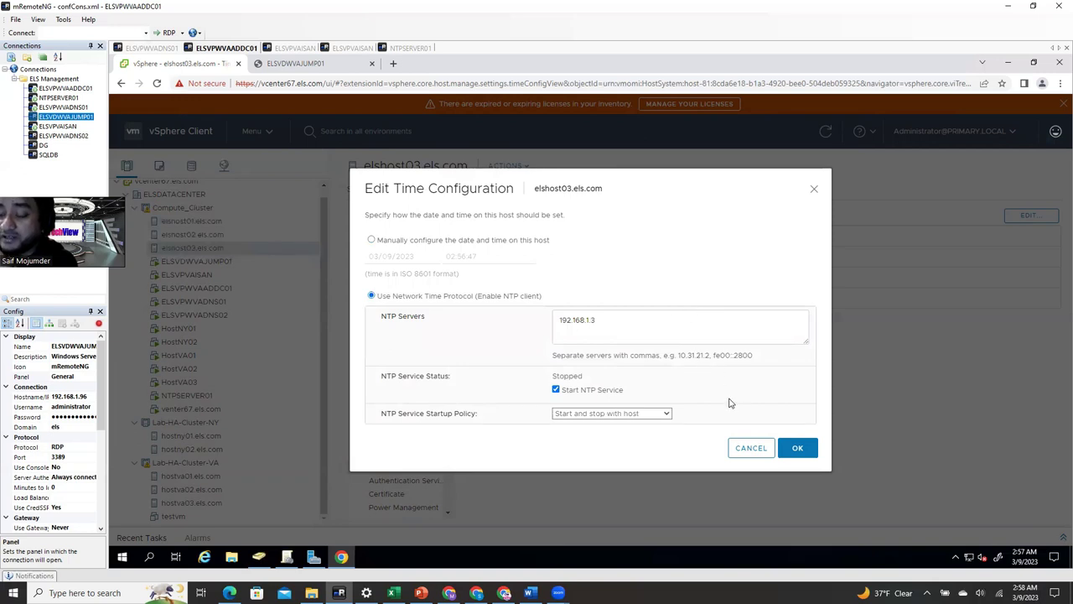
pyautogui.click(795, 451)
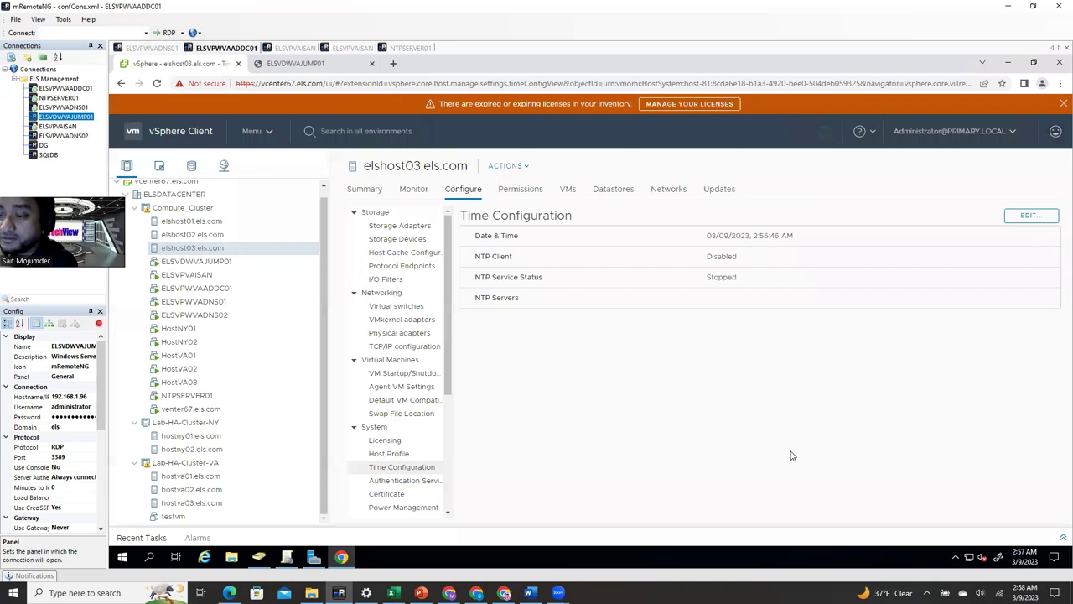
# - Check the NTP service status on elshost02 and elshost03, then view hostny01's time configuration
pyautogui.click(220, 235)
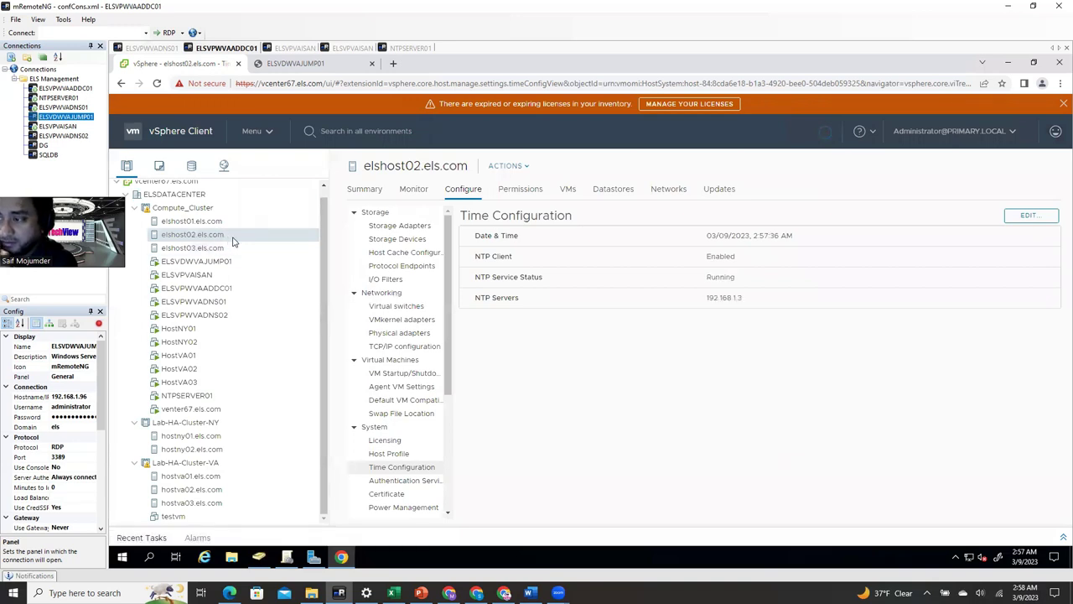
pyautogui.click(216, 250)
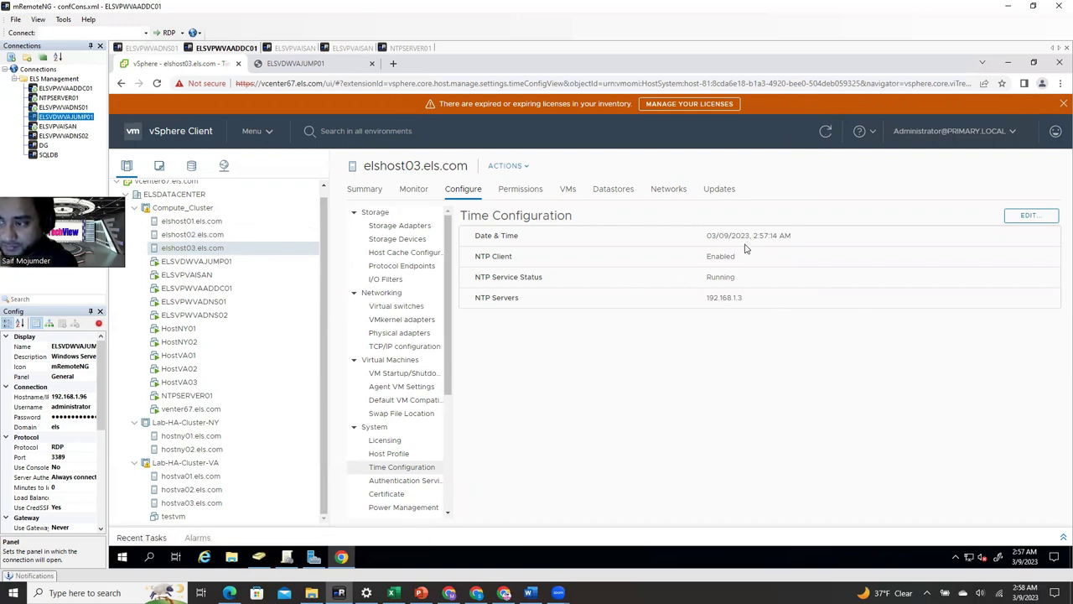
pyautogui.click(192, 437)
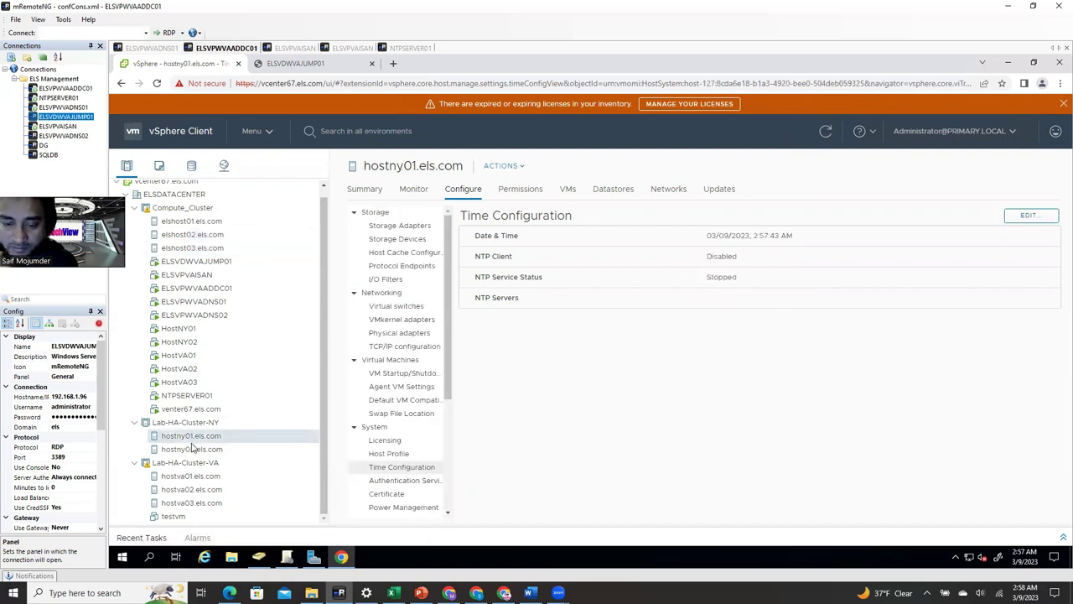
# - Open hostny01's time settings and cancel without changes, then switch to NTPSERVER01's command prompt
pyautogui.click(1028, 215)
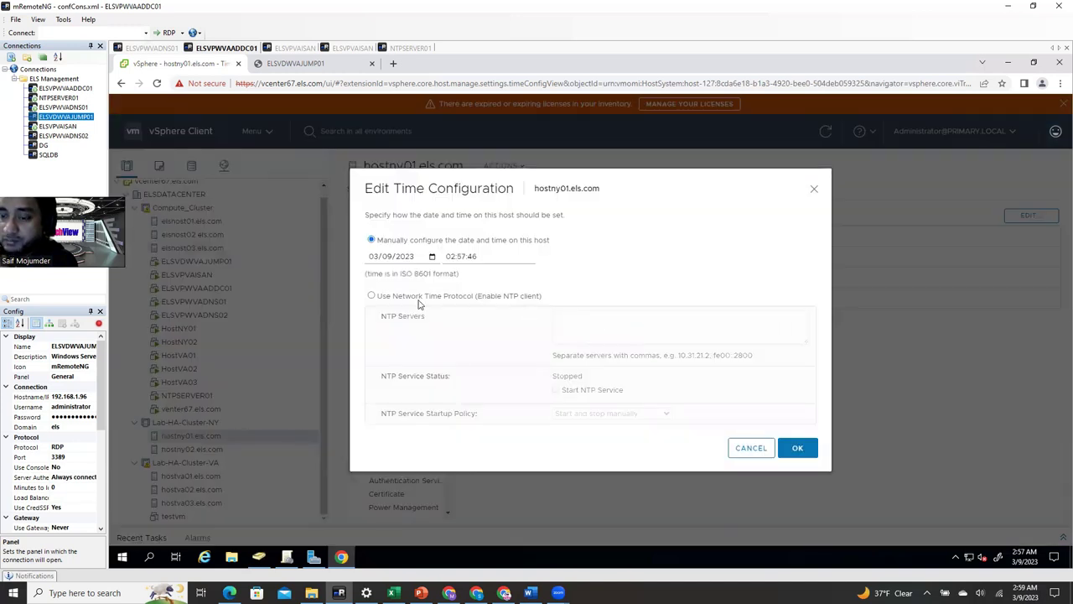
pyautogui.click(814, 191)
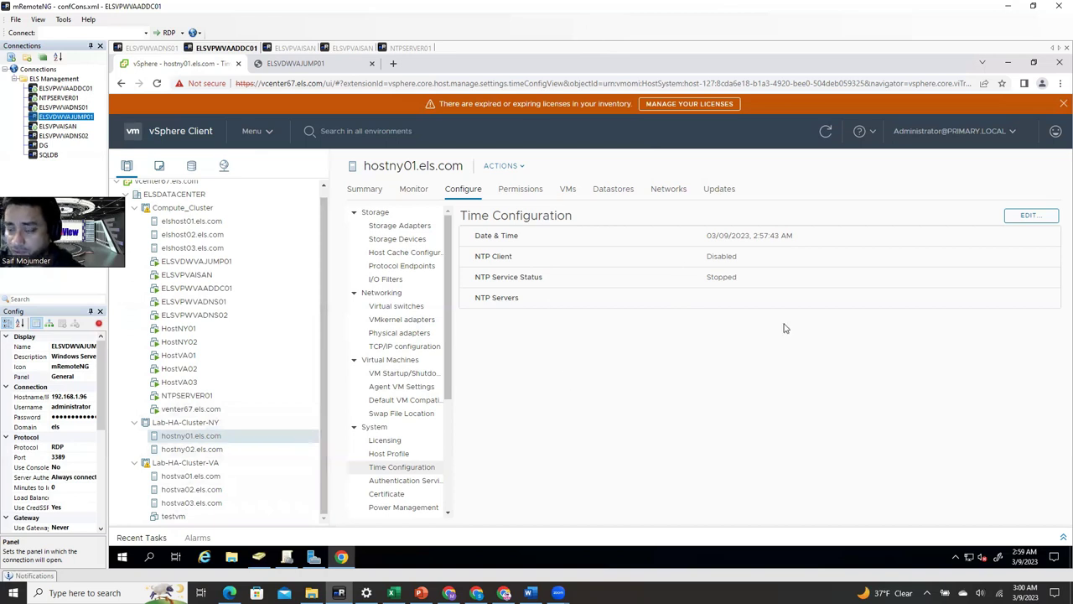
pyautogui.click(413, 48)
pyautogui.click(598, 272)
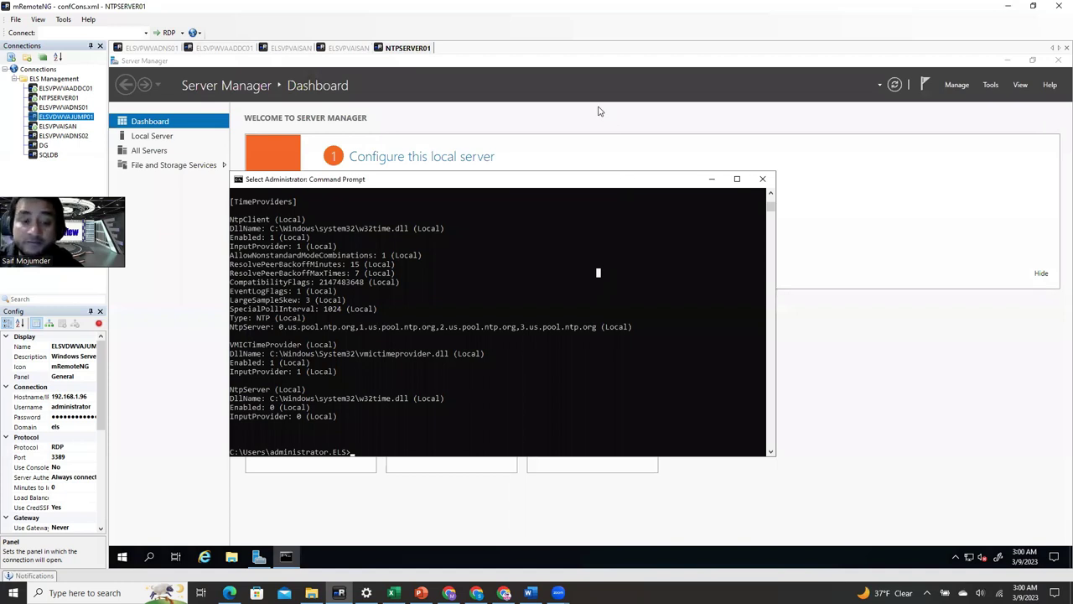